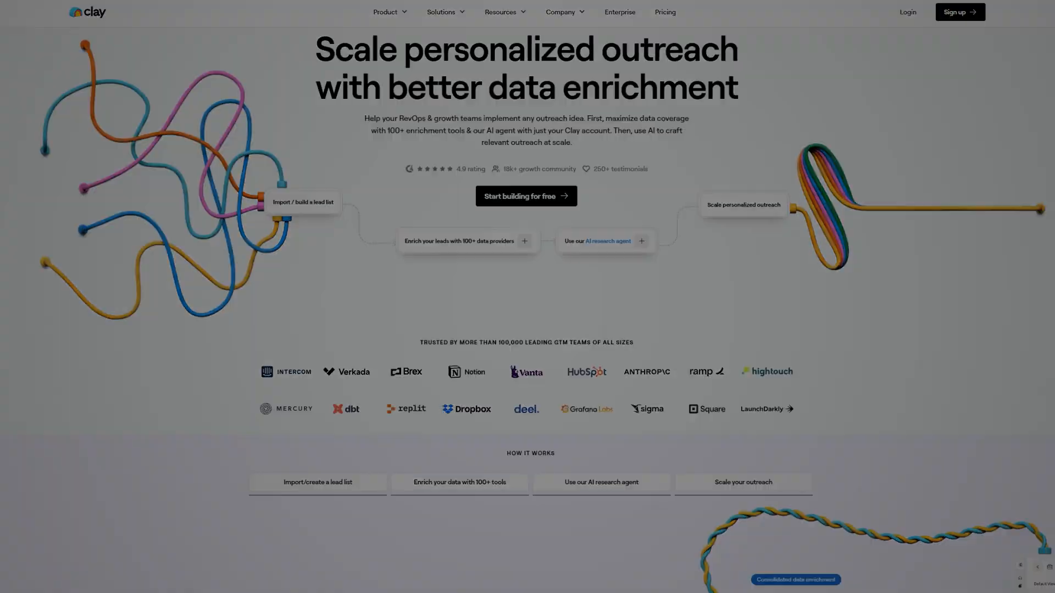
scroll(527, 296, down, 2)
scroll(528, 297, down, 2)
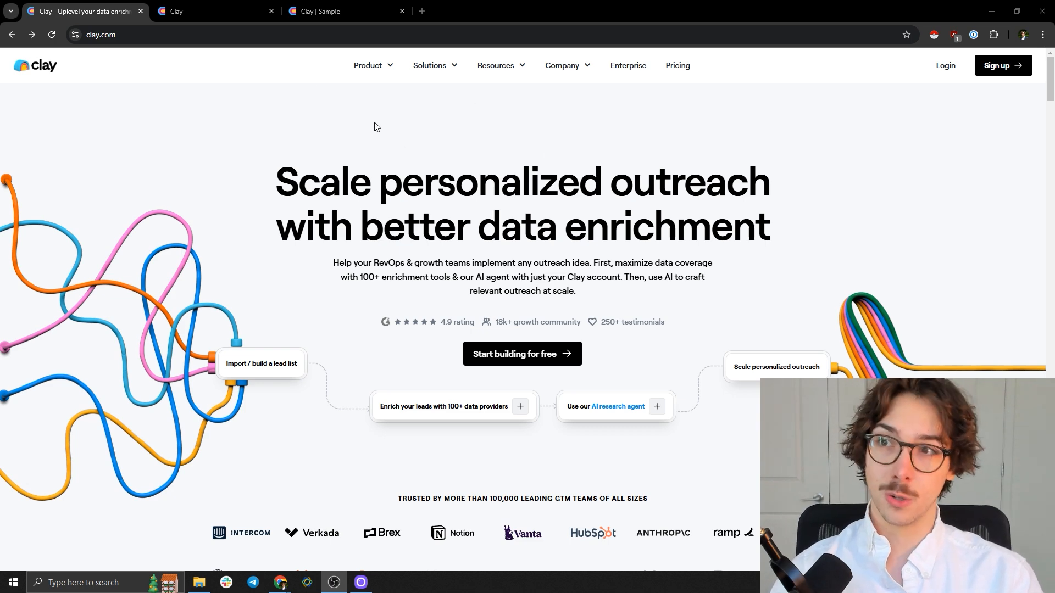
- Switch to the workspace page and start creating a new table
key(ctrl+Tab)
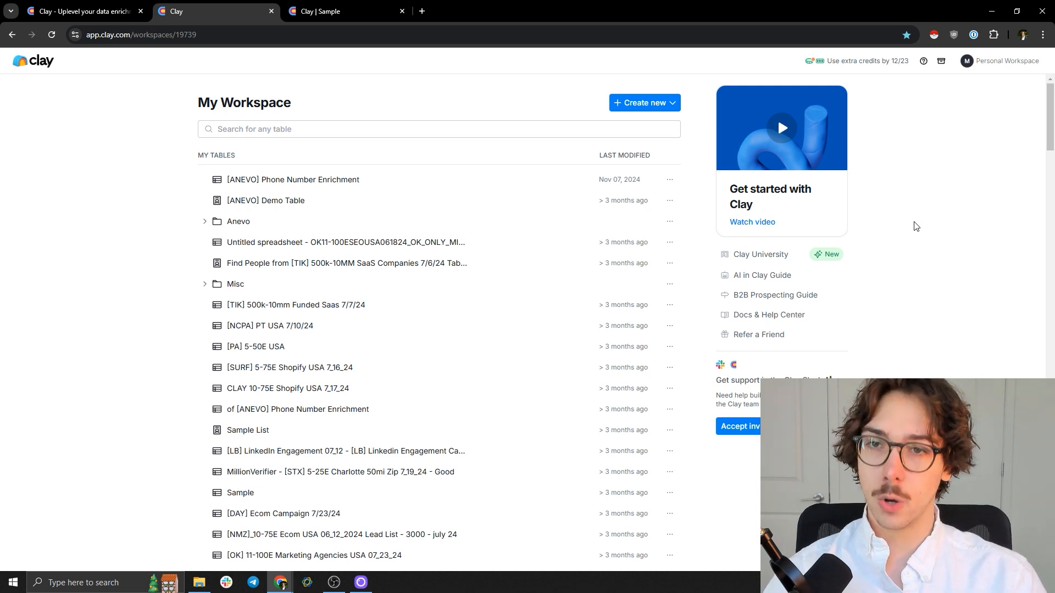
click(671, 104)
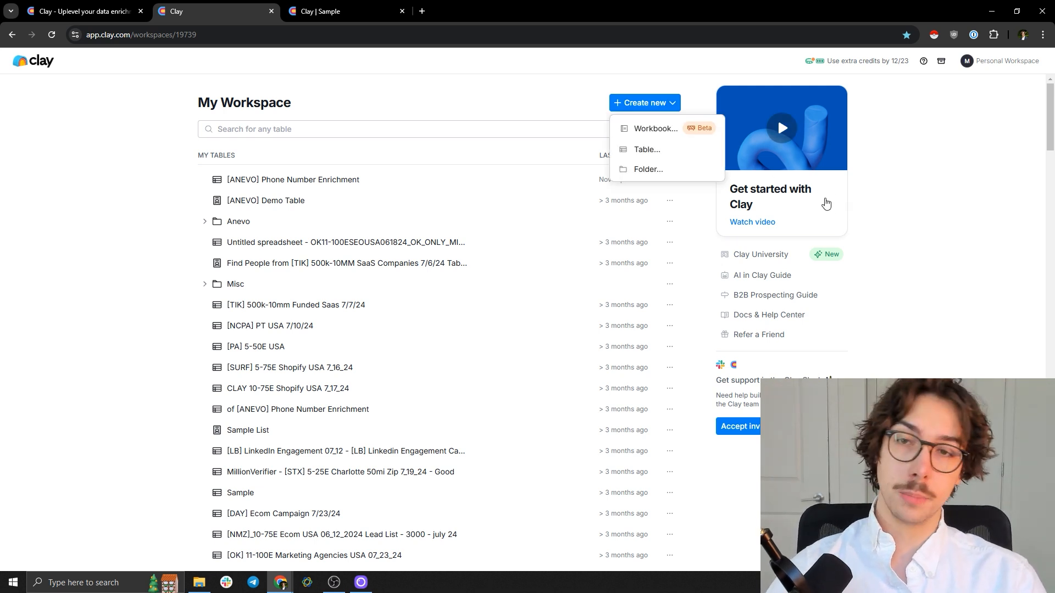
click(697, 149)
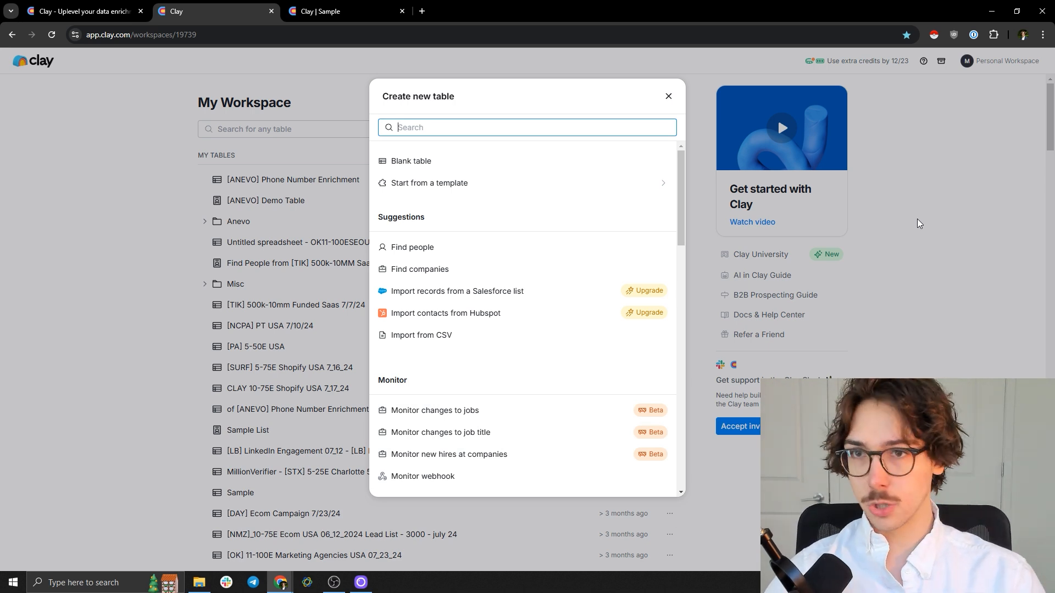
- Choose the Ocean.io integration as the data source for the new table
scroll(531, 220, down, 1)
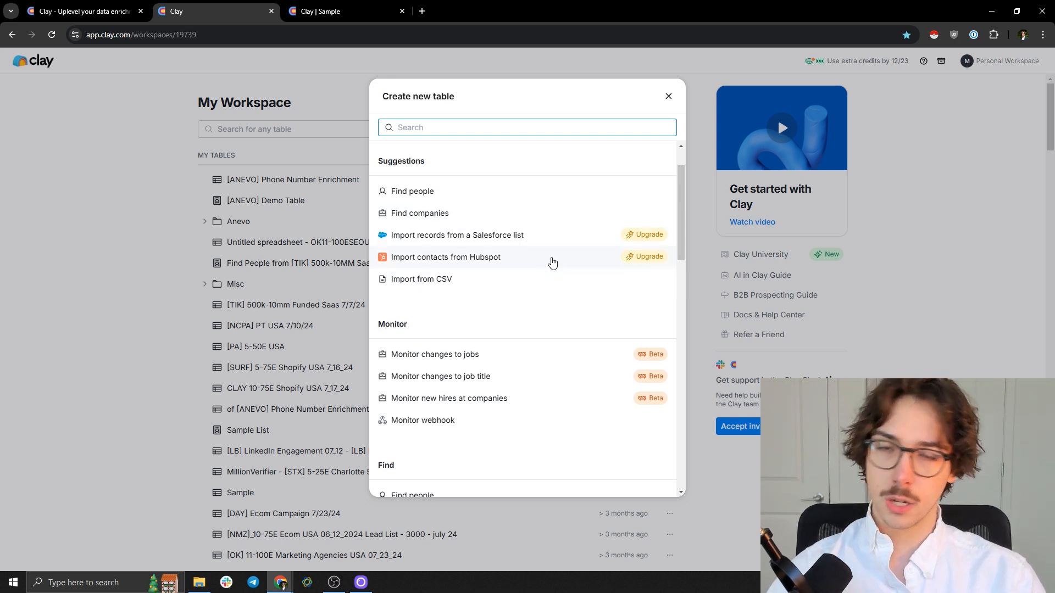
scroll(555, 263, down, 8)
scroll(587, 281, down, 5)
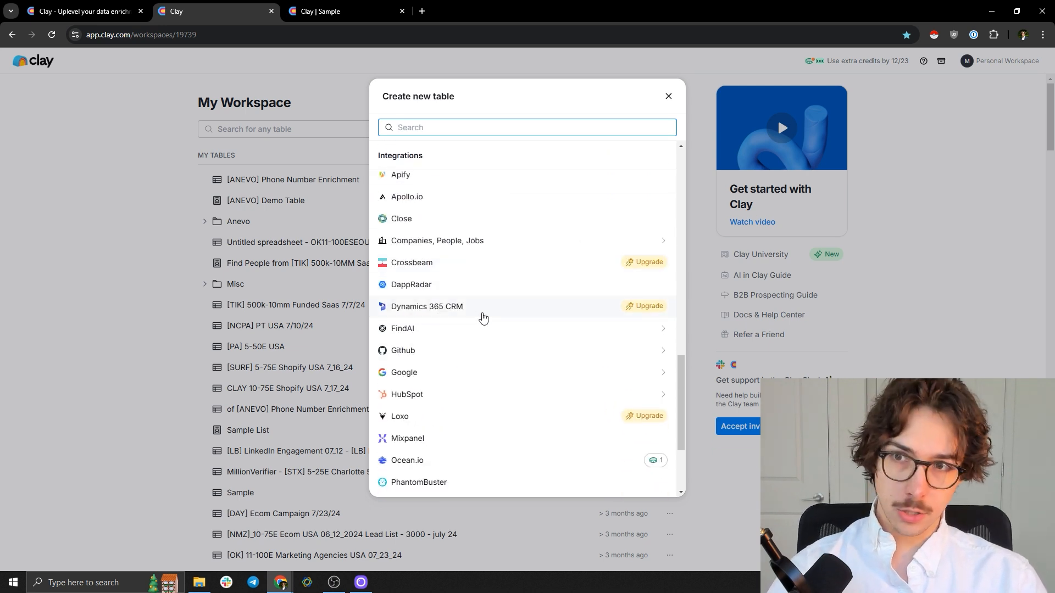
scroll(481, 316, up, 3)
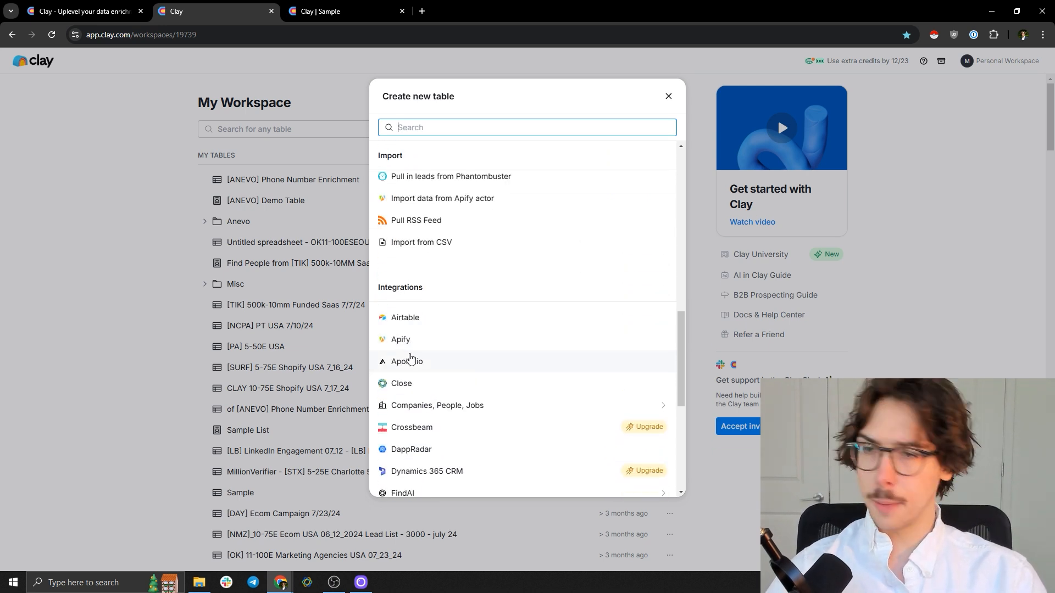
scroll(447, 334, down, 2)
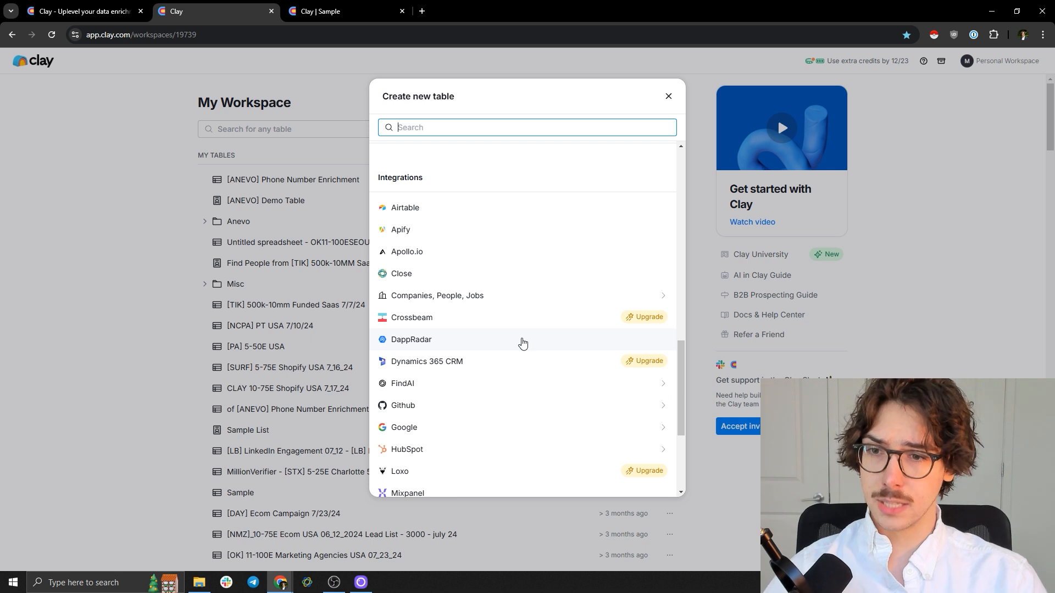
scroll(522, 343, down, 4)
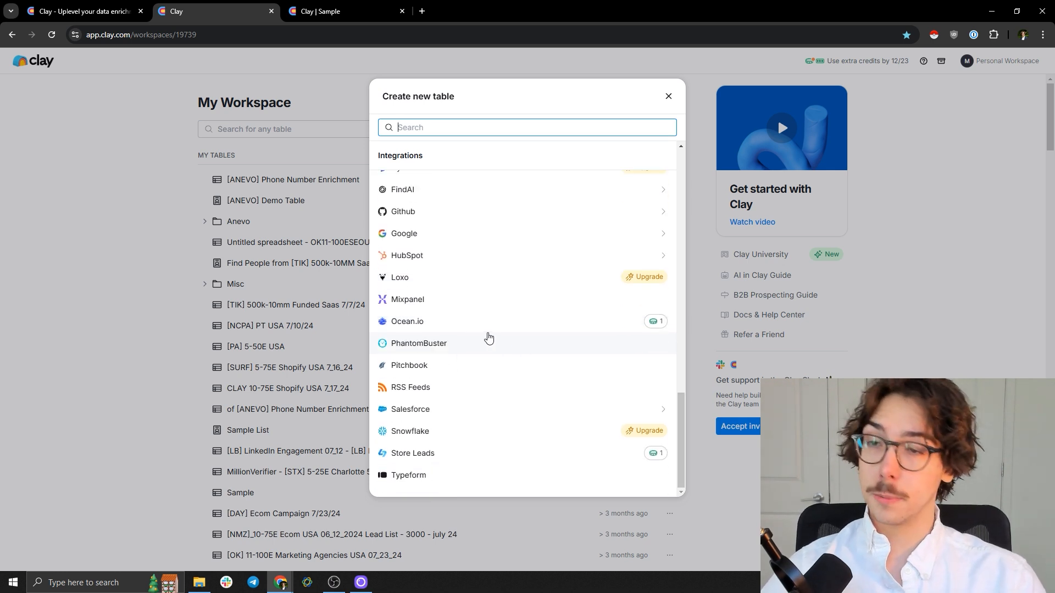
scroll(506, 341, up, 5)
scroll(536, 349, down, 2)
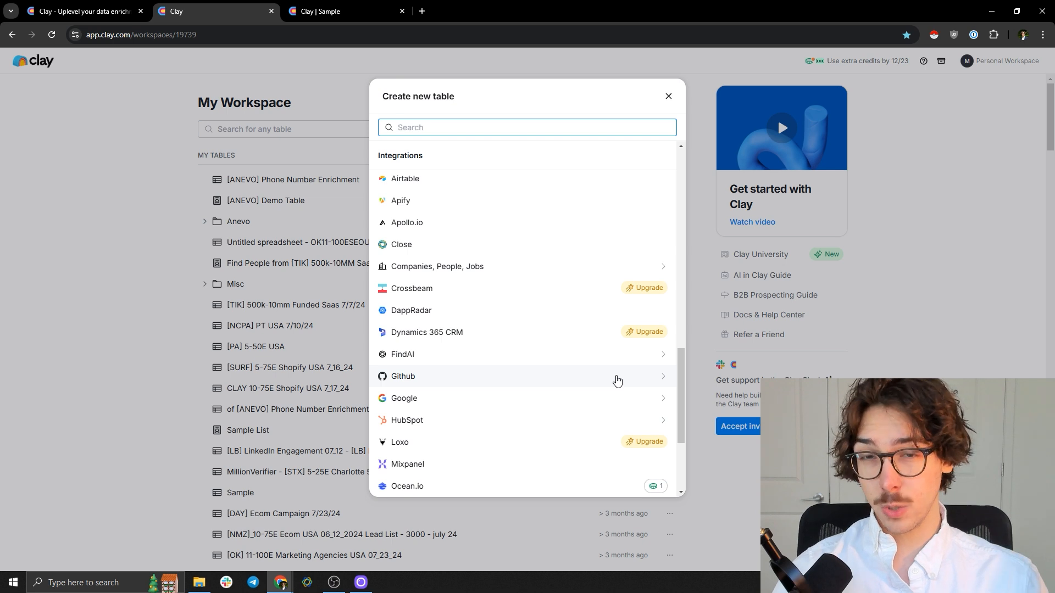
scroll(618, 380, down, 2)
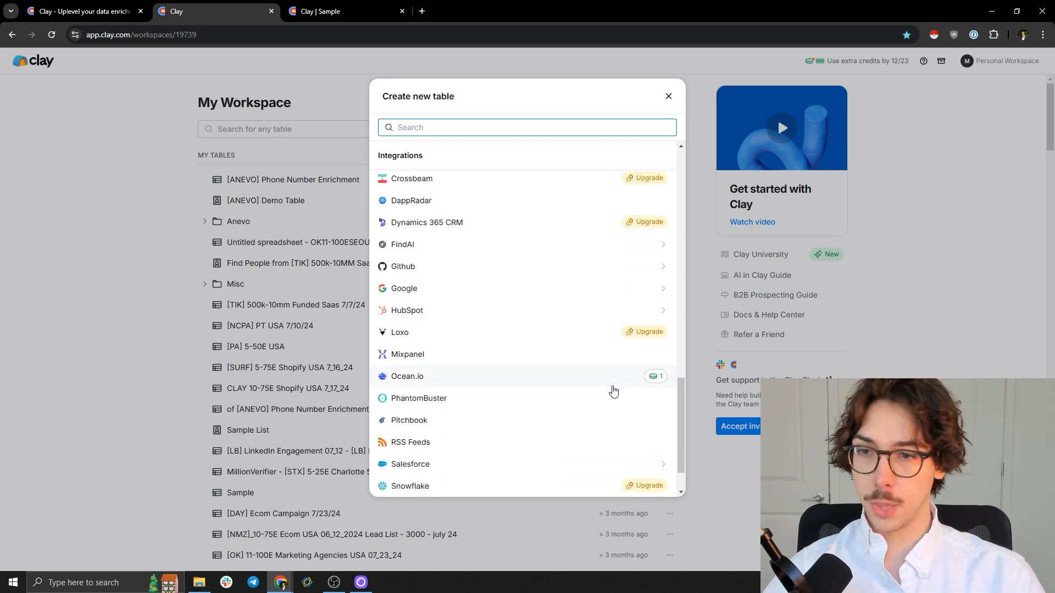
click(599, 380)
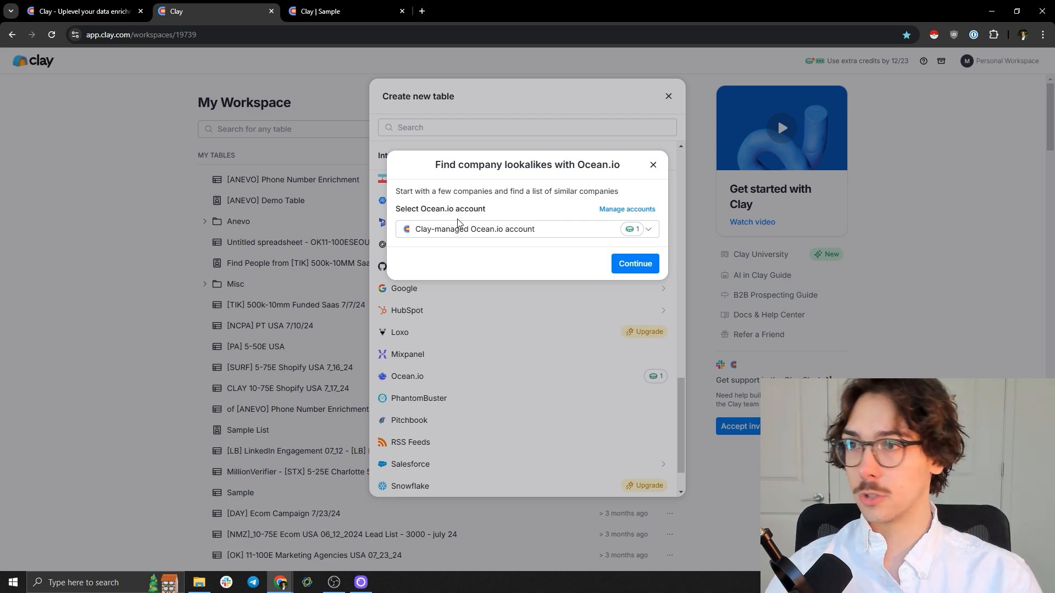
- Examine the monthly plan prices and credit allowances on the Clay pricing page, and return to the Ocean.io account selection
click(83, 11)
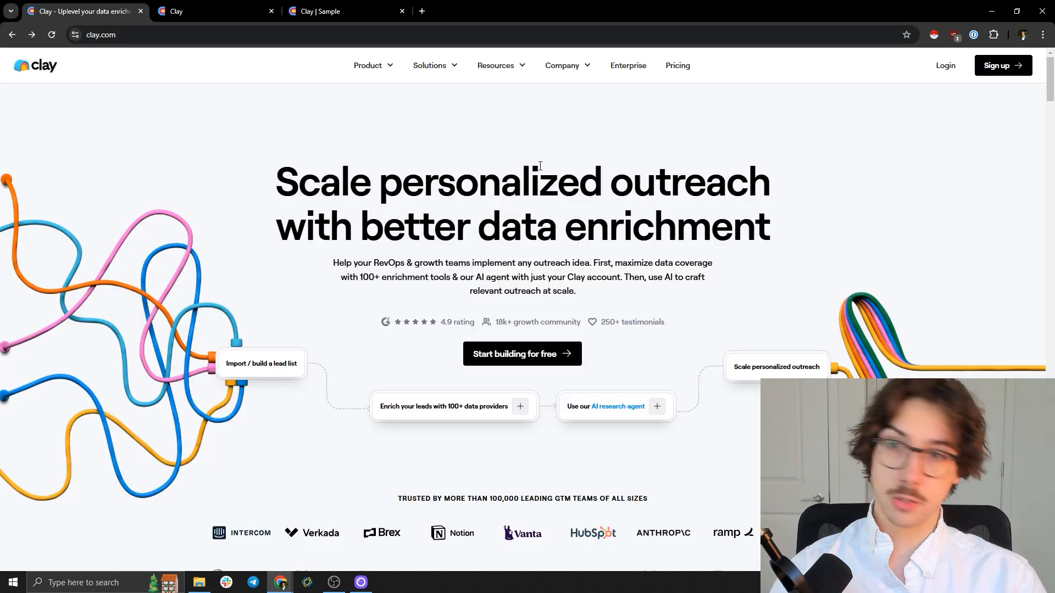
key(ctrl+Tab)
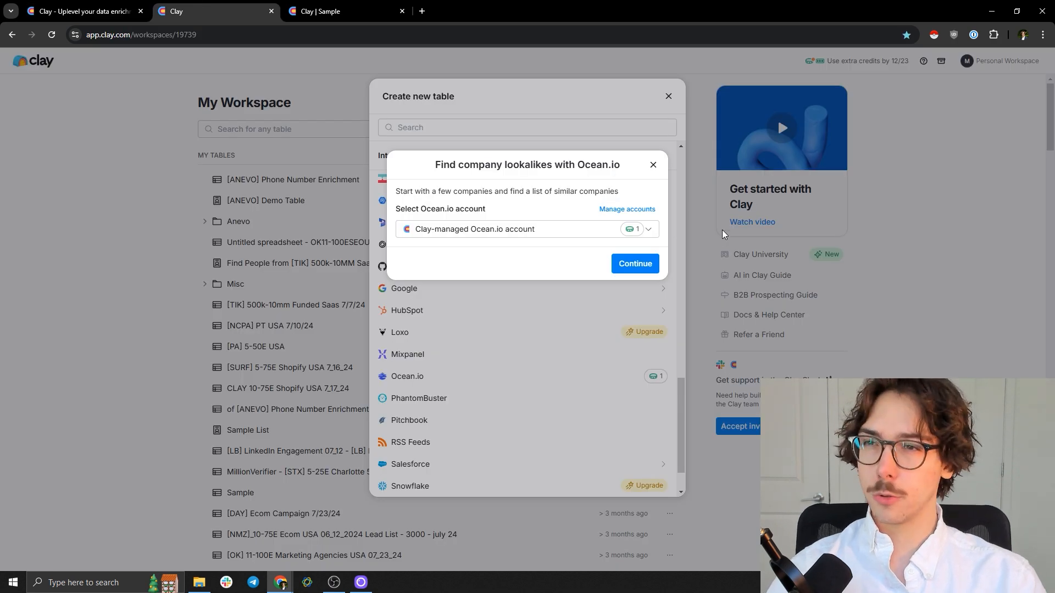
click(85, 7)
click(677, 65)
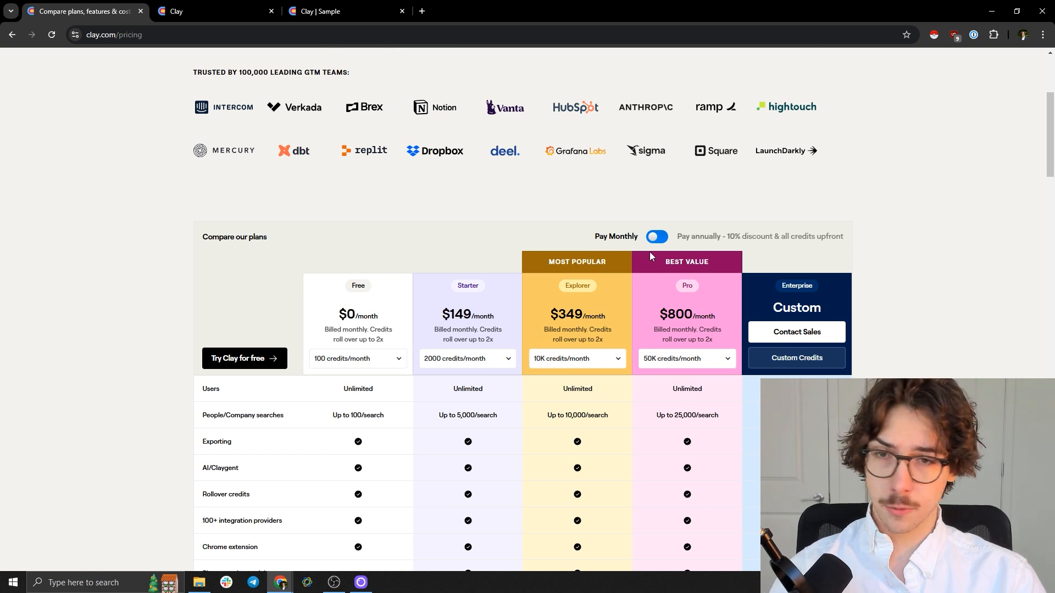
scroll(605, 247, down, 1)
drag(341, 256, 401, 274)
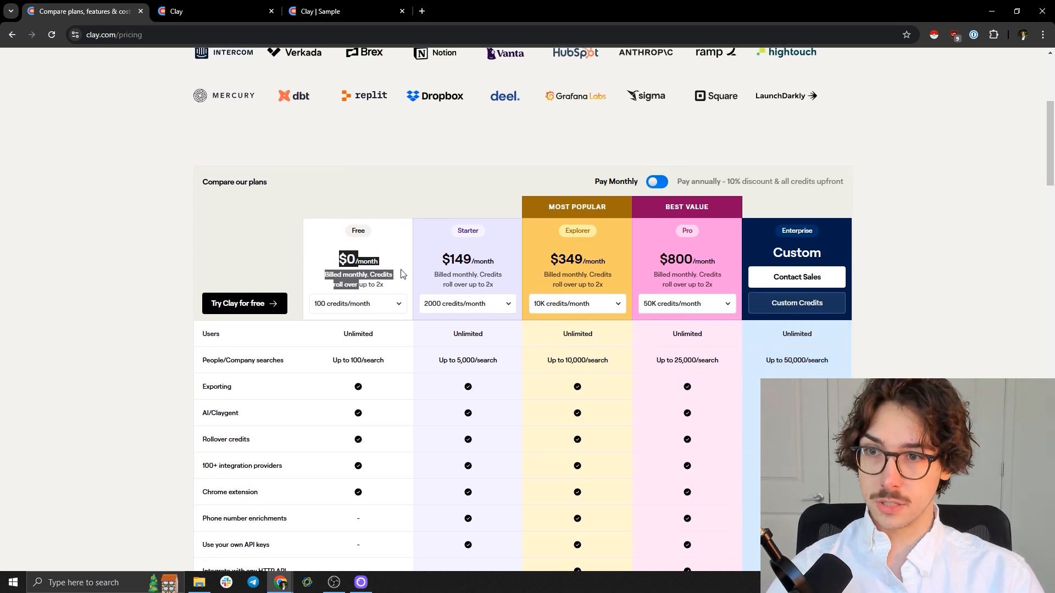
click(392, 252)
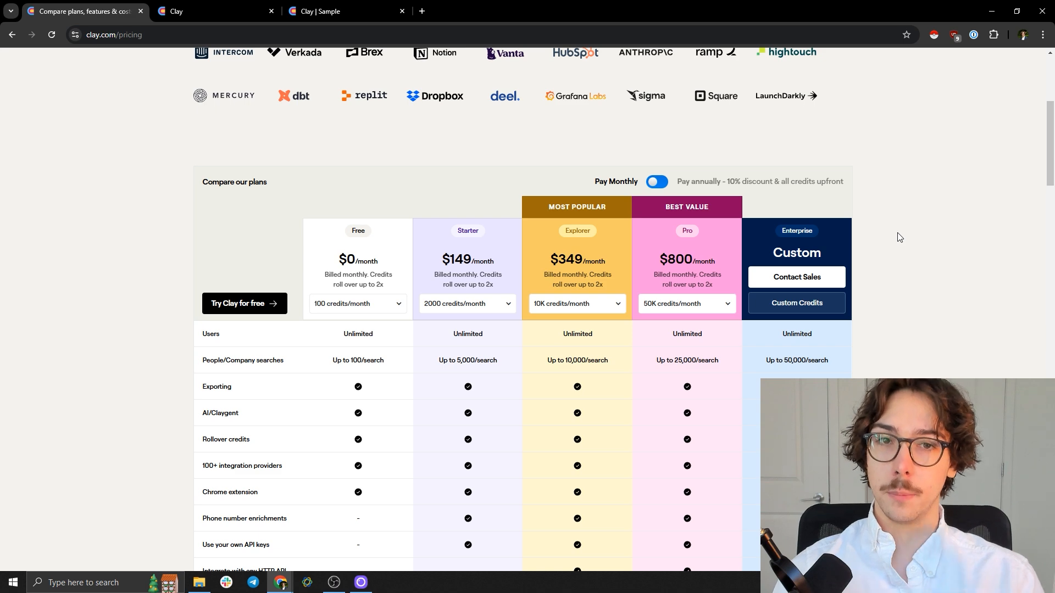
click(208, 10)
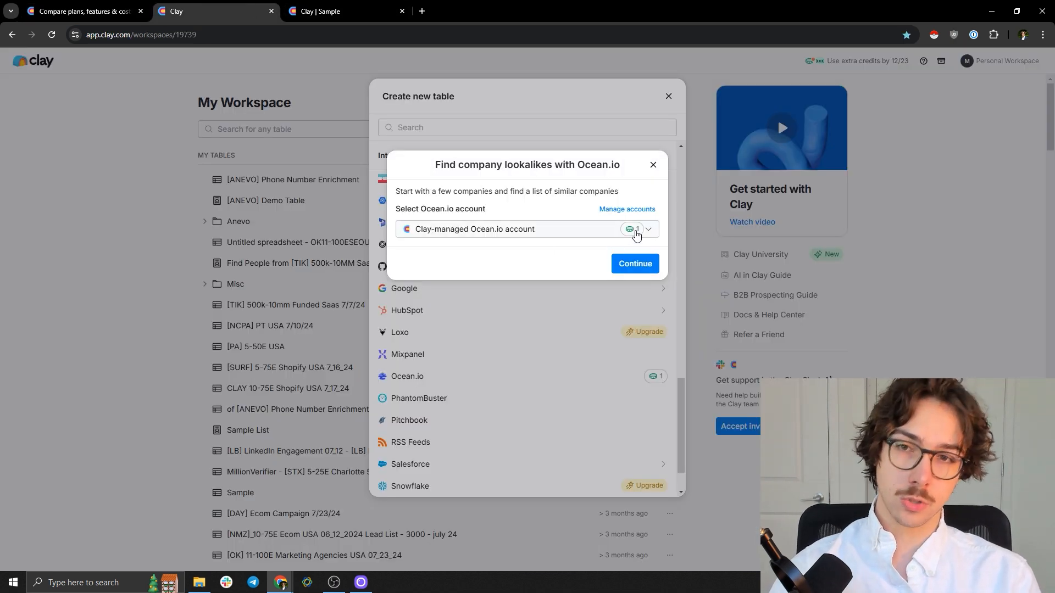
click(120, 7)
scroll(604, 247, down, 1)
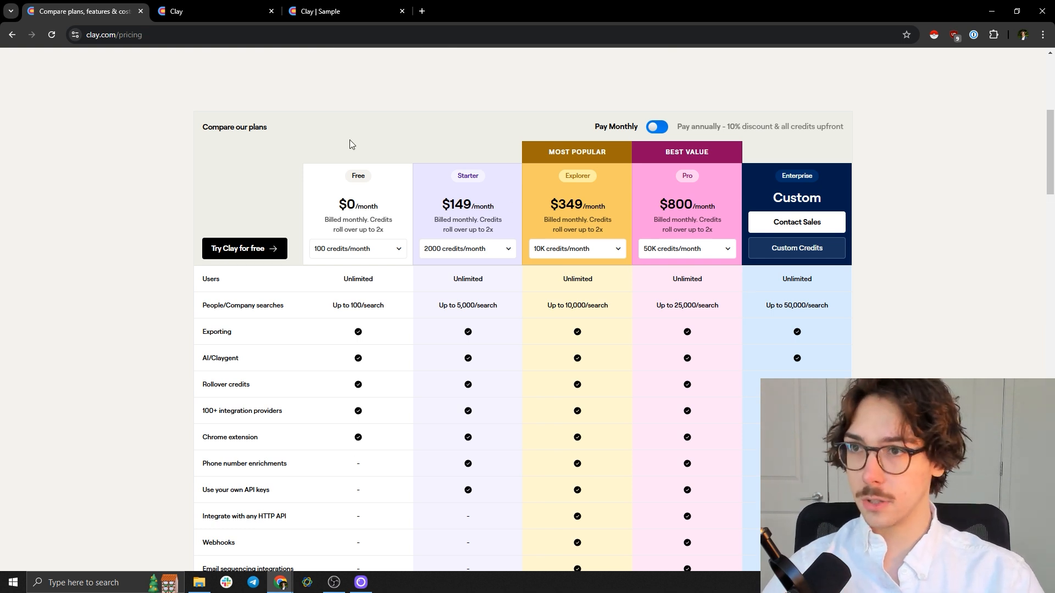
click(253, 12)
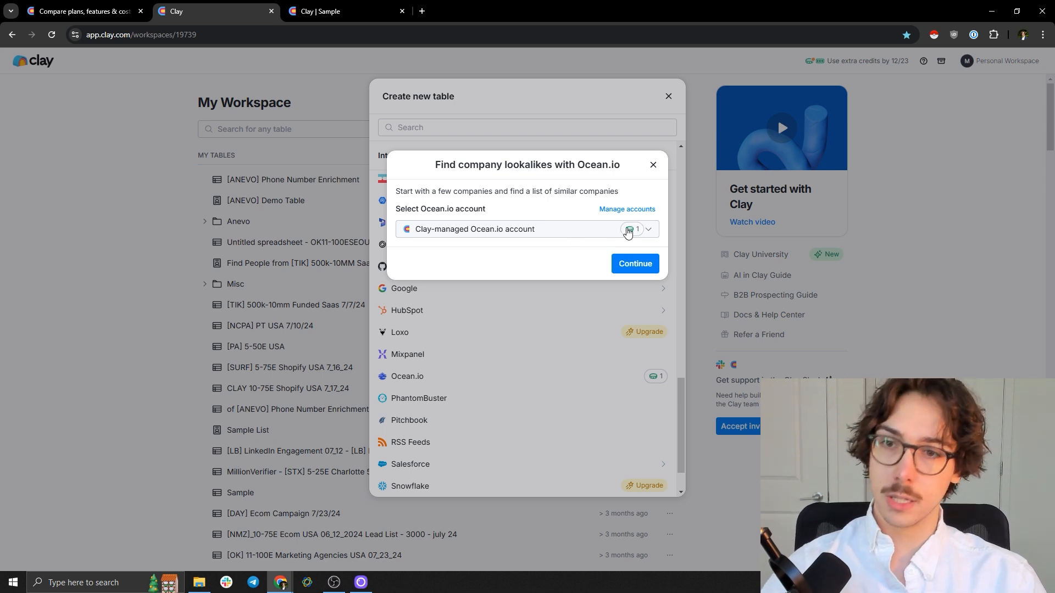
- Select the Clay-managed Ocean.io account for the company lookalike search and proceed to its search settings
click(536, 229)
click(456, 229)
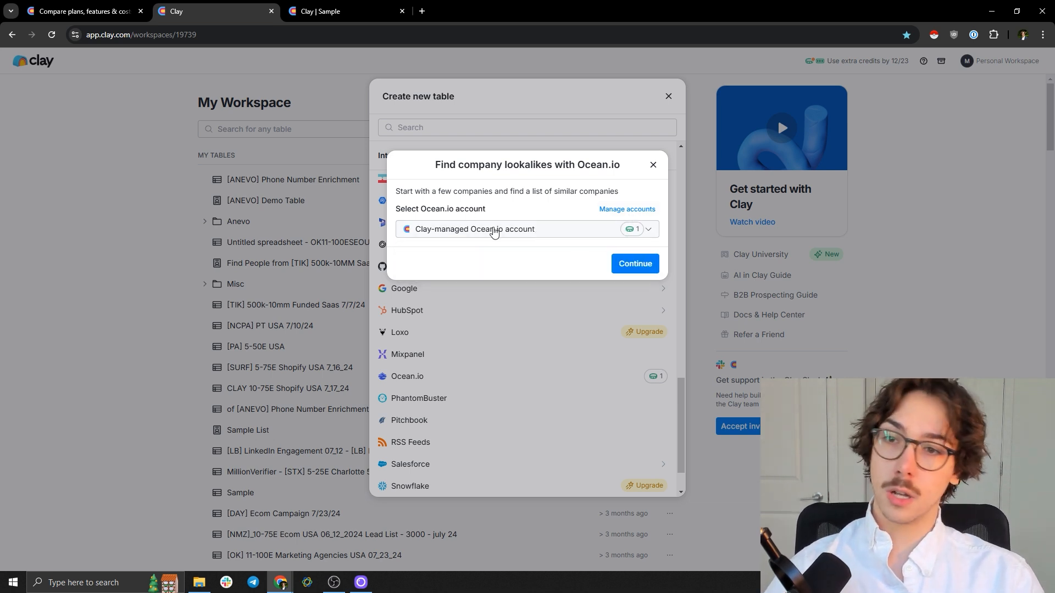
click(635, 265)
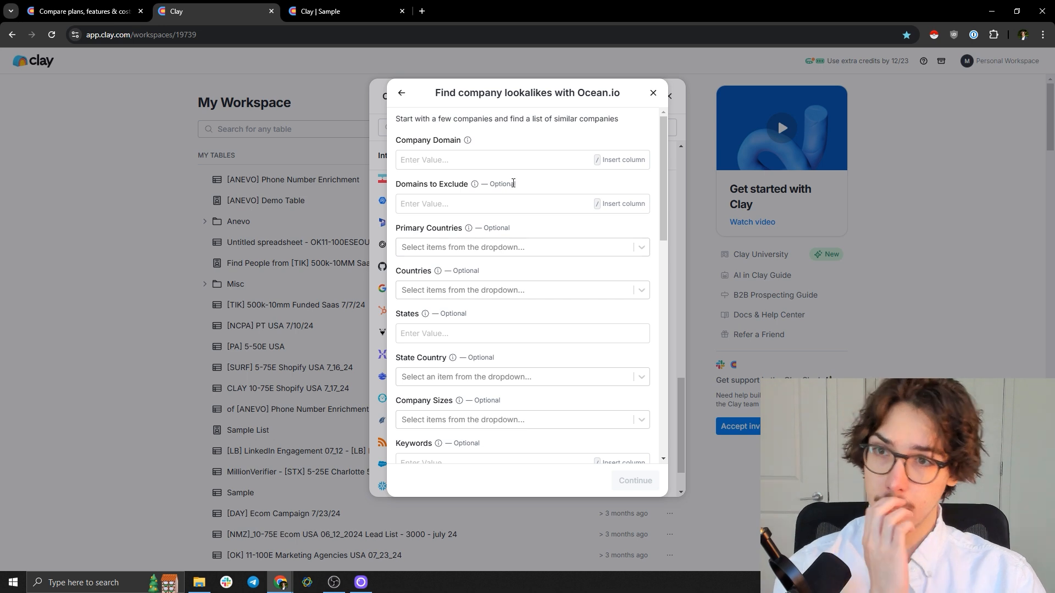
- Set the company domain for the lookalike search to gymshark.com
click(517, 161)
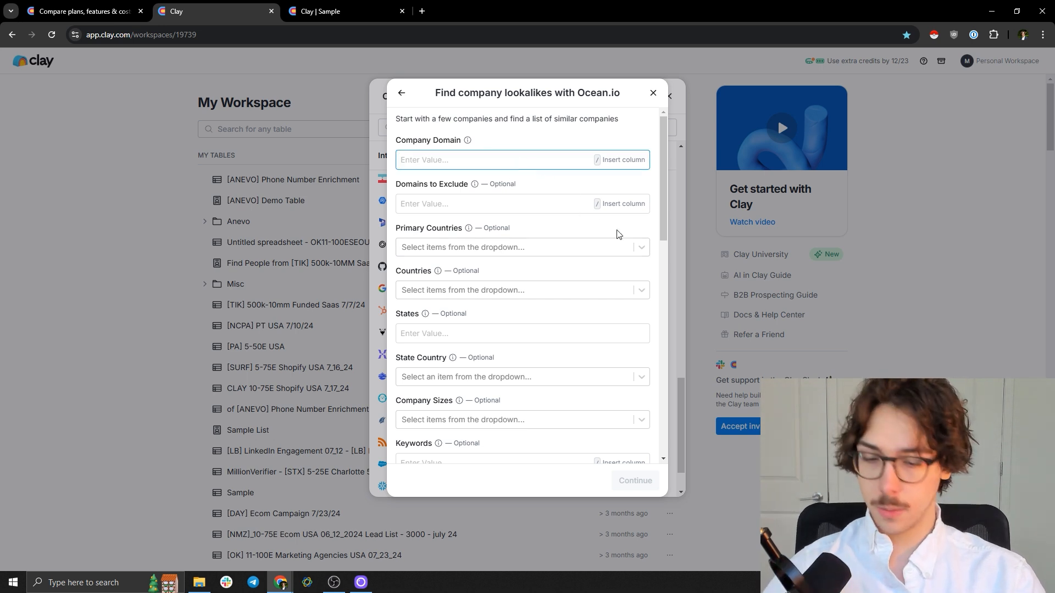
text(gymshark.com)
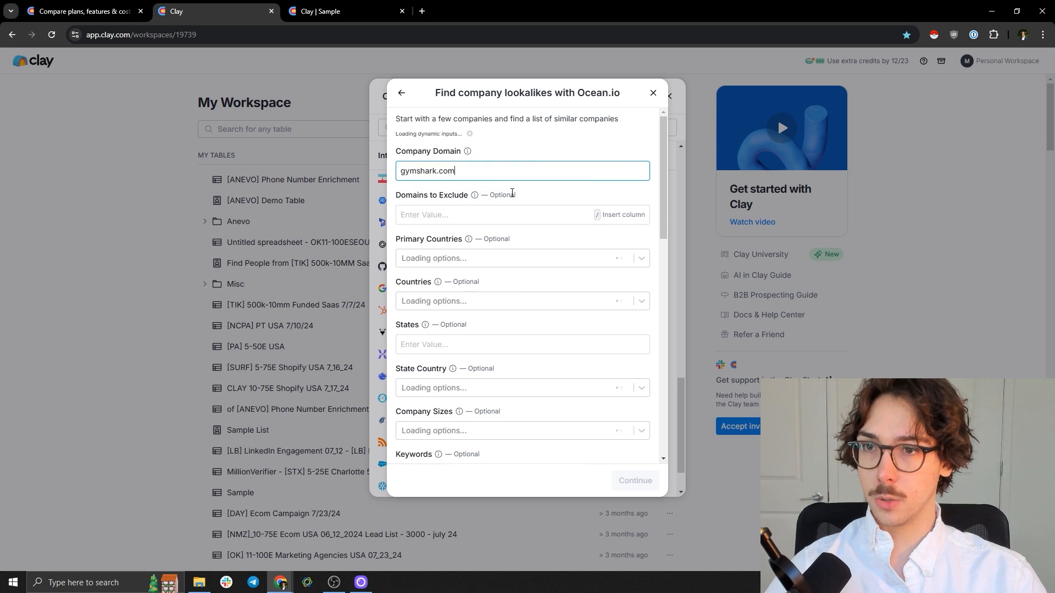
click(514, 193)
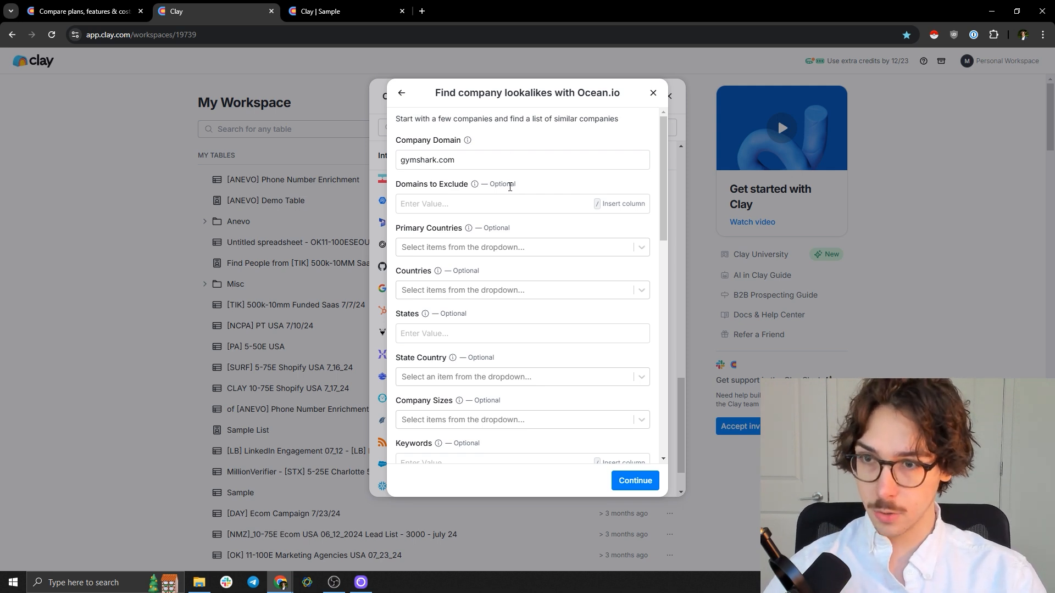
- Restrict the lookalike search to include only ecommerce companies
scroll(511, 192, down, 2)
scroll(497, 179, down, 4)
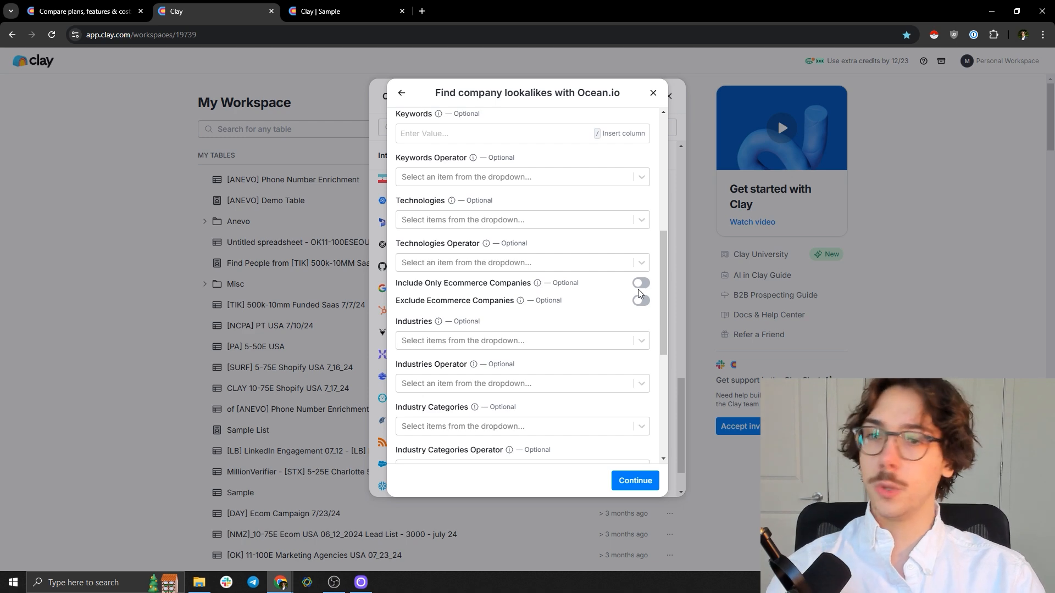
click(641, 283)
scroll(477, 187, up, 6)
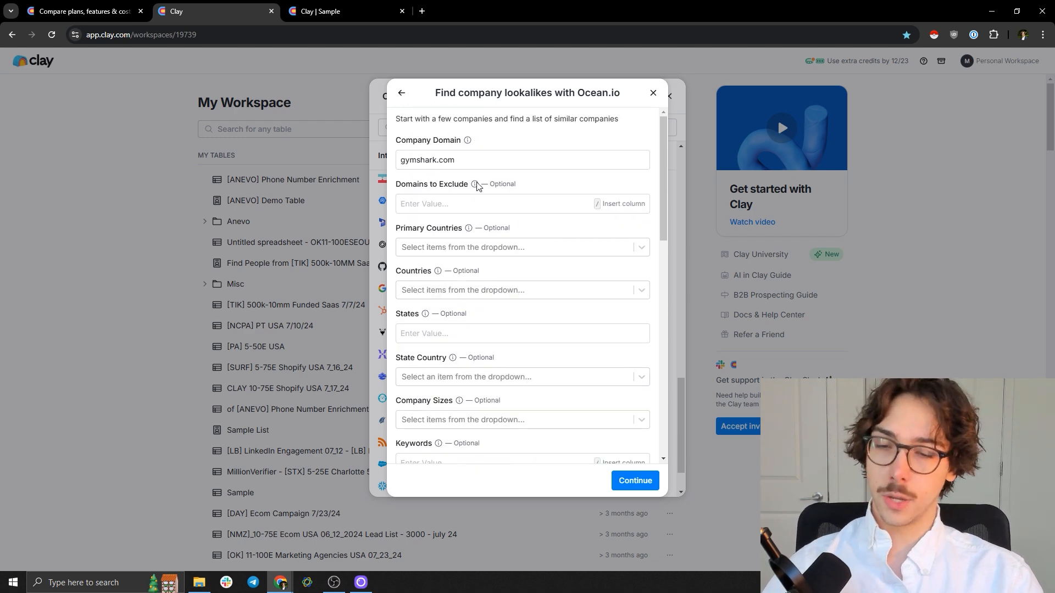
- Limit the lookalike search to 50 results
scroll(542, 271, down, 10)
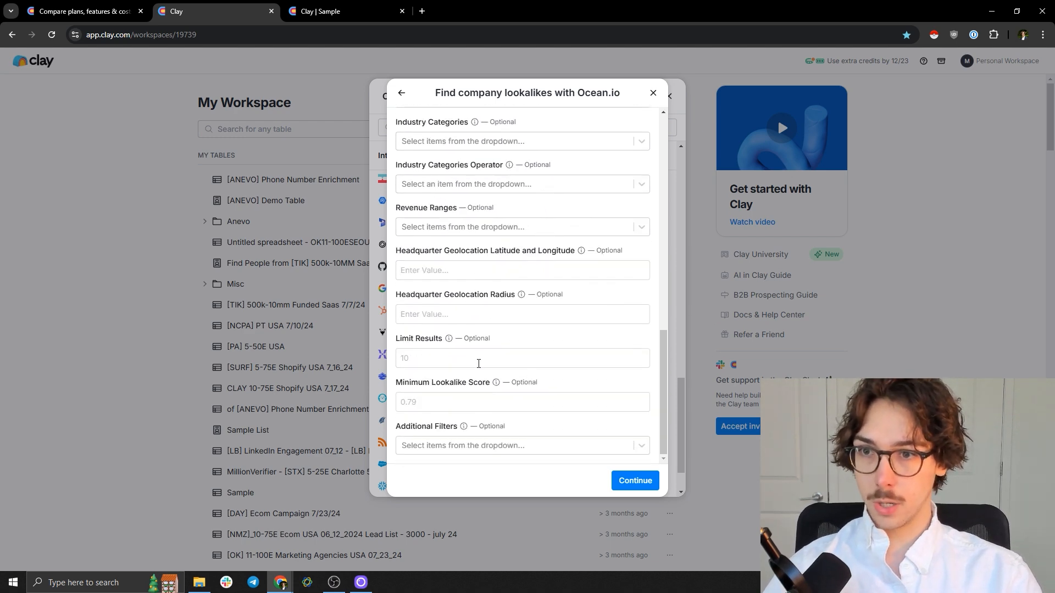
scroll(489, 362, up, 1)
click(495, 409)
scroll(499, 357, down, 1)
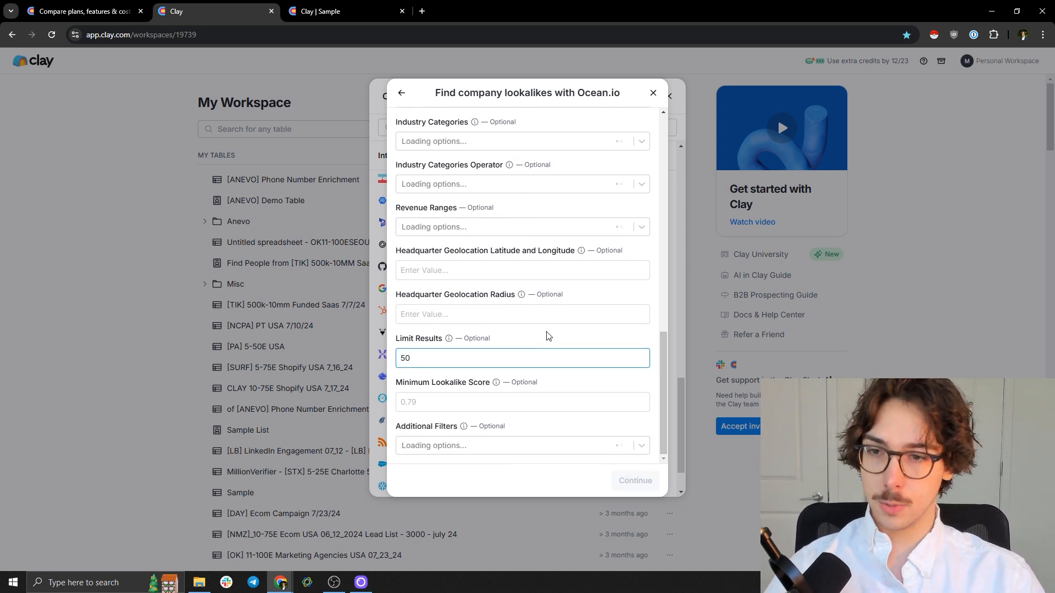
click(565, 334)
- Review the lookalike settings, run the search into a new table, and close the source details
scroll(550, 347, up, 2)
scroll(511, 349, down, 2)
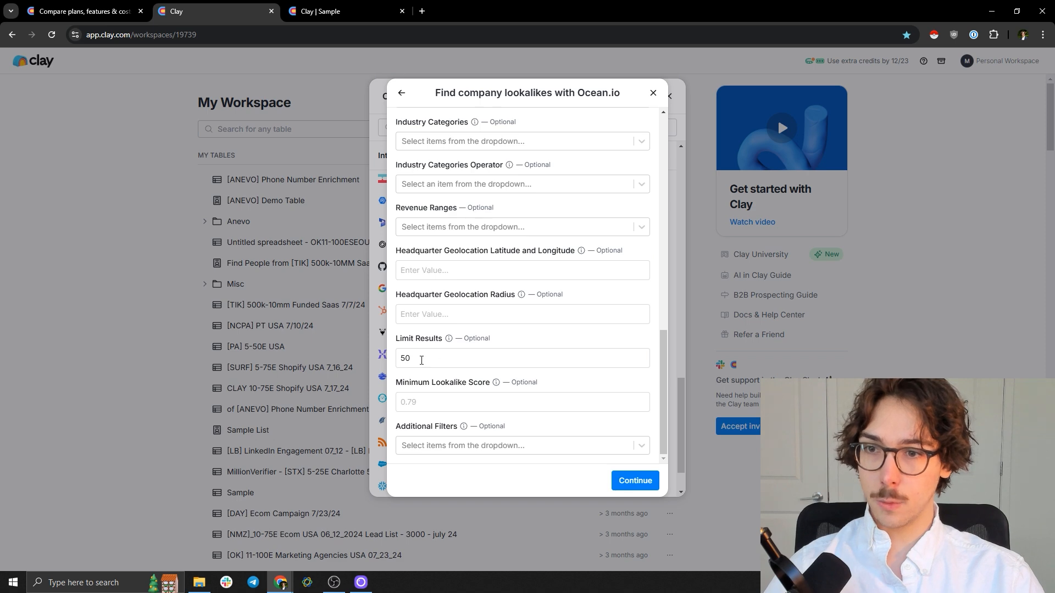
scroll(502, 267, up, 5)
scroll(509, 266, up, 5)
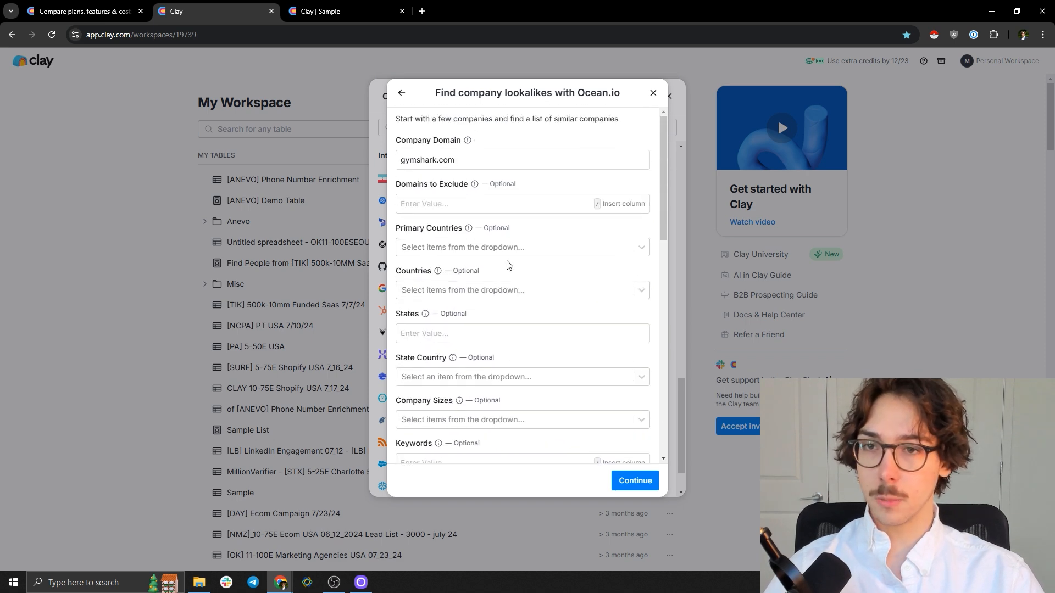
click(635, 481)
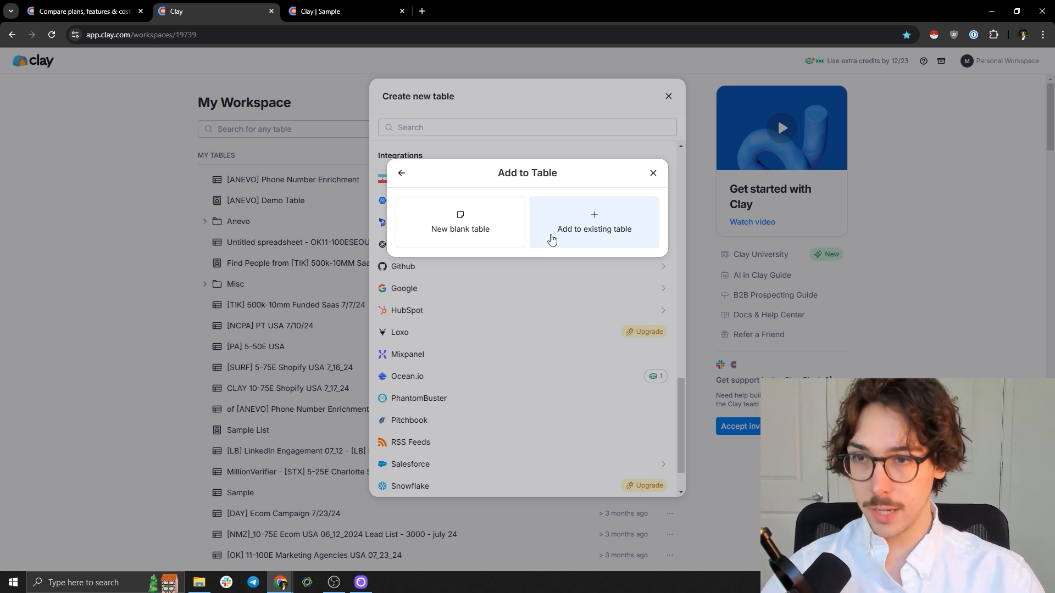
click(584, 236)
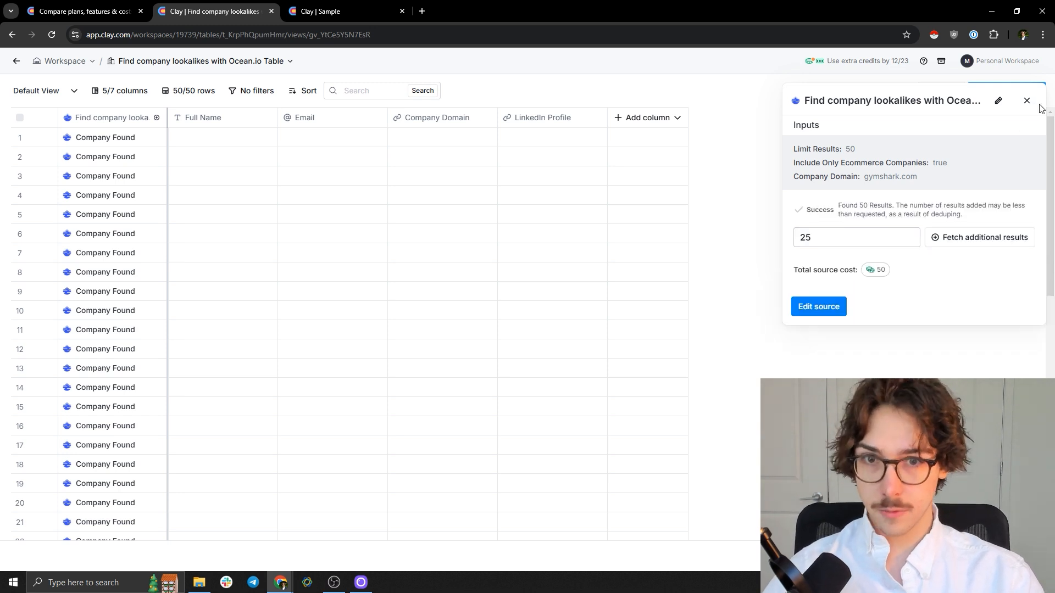
click(1027, 102)
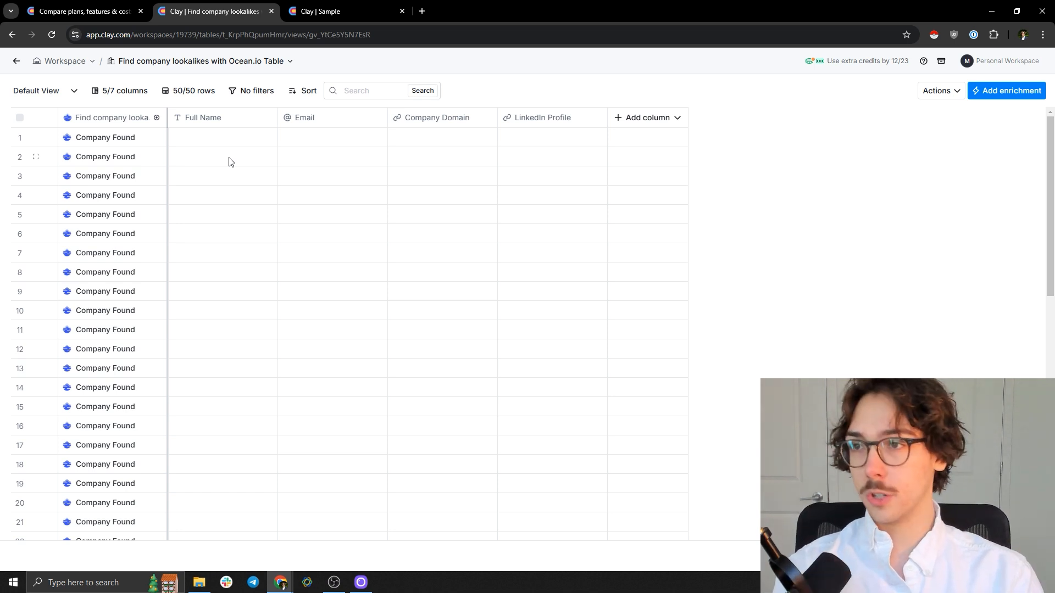
- Examine the first company's cell details, including its score, emails, revenue, ecommerce flag and description, and close them
click(111, 141)
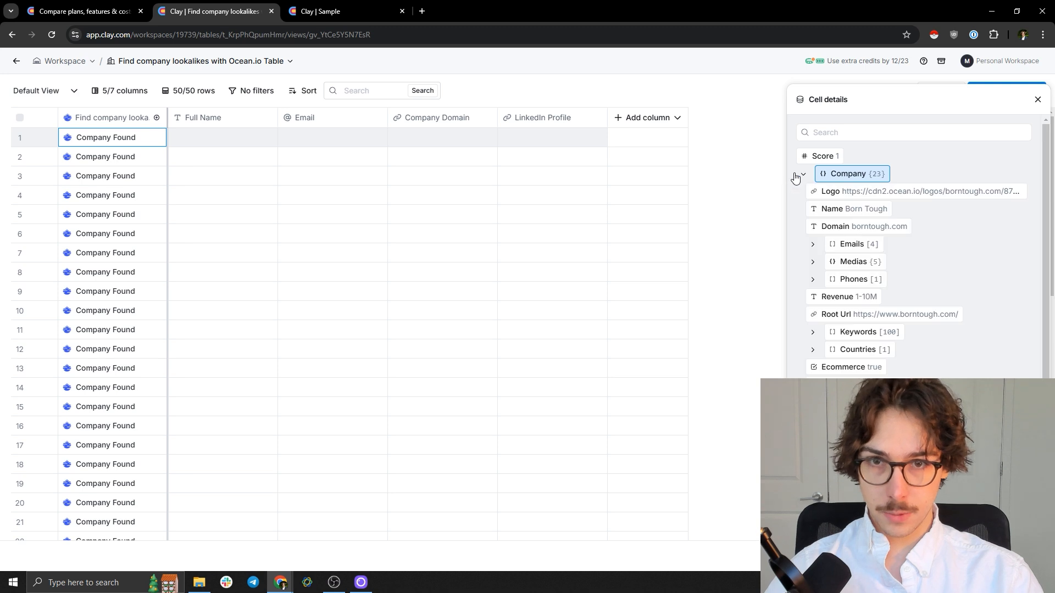
click(802, 174)
click(806, 174)
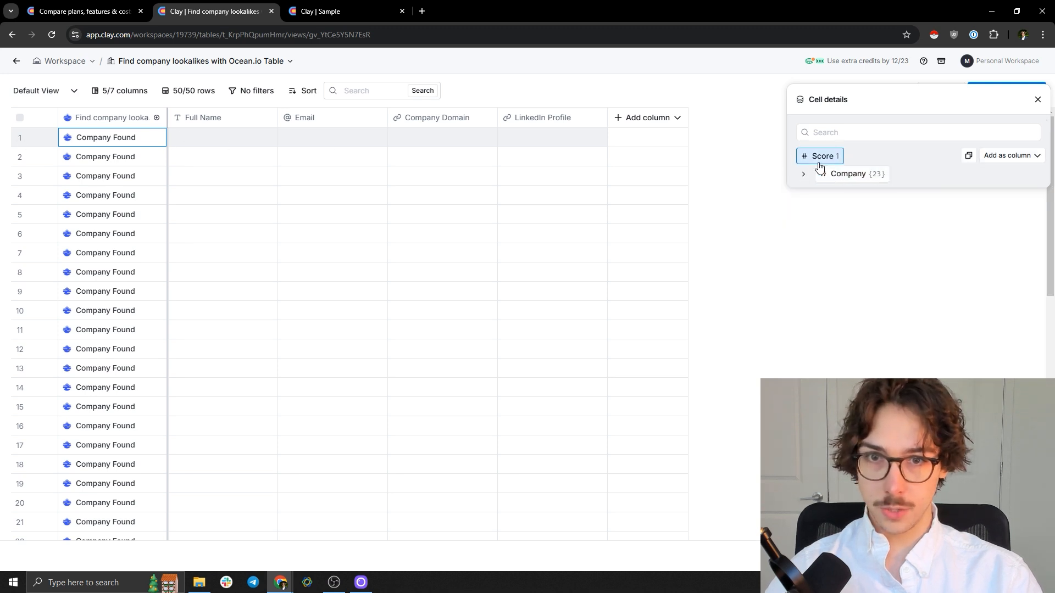
click(806, 173)
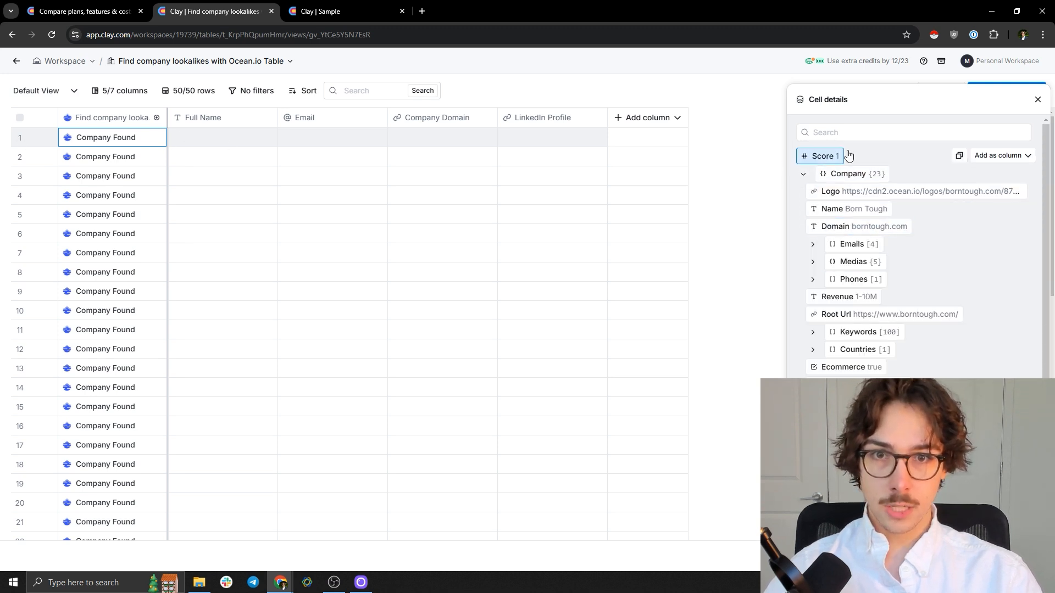
click(812, 244)
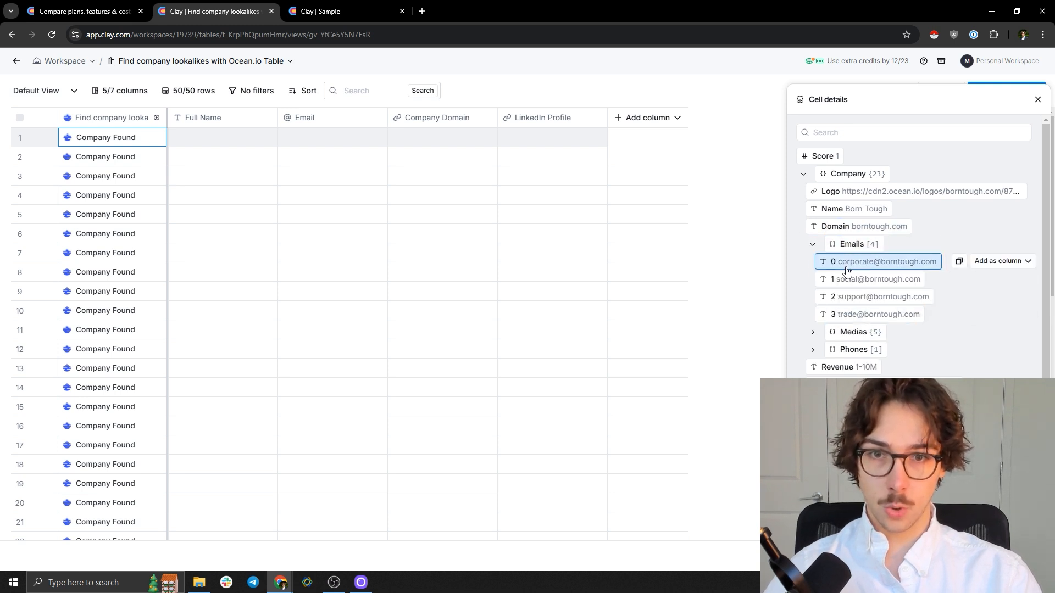
click(812, 244)
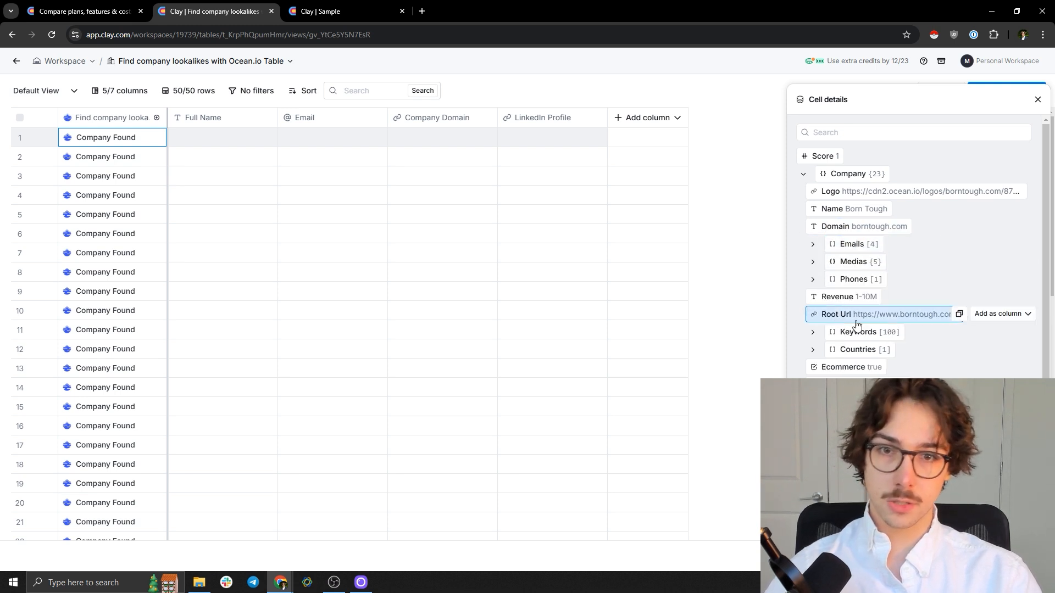
scroll(862, 325, down, 2)
scroll(905, 270, down, 2)
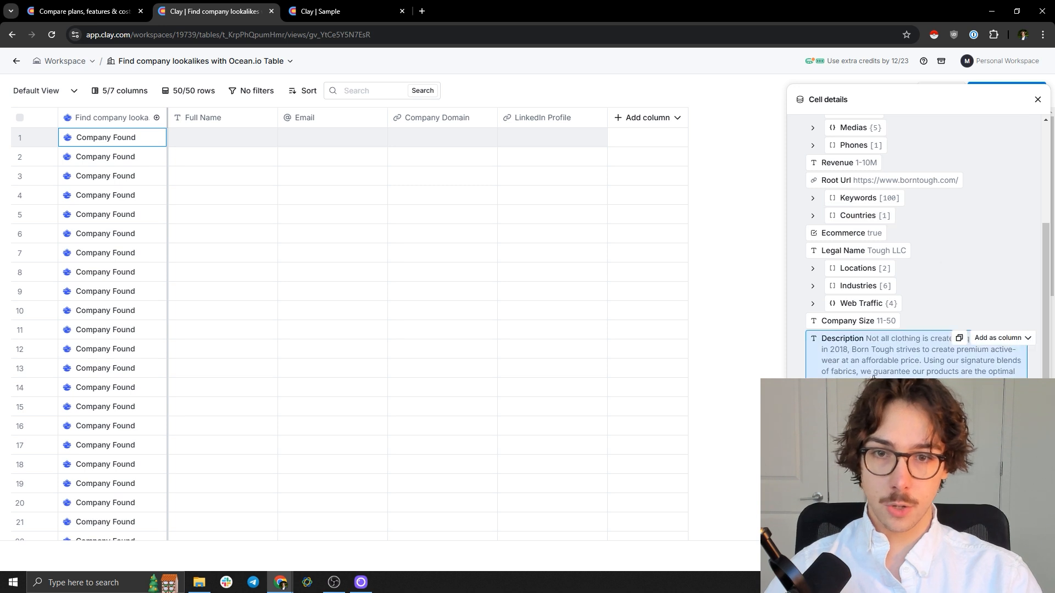
scroll(904, 270, up, 4)
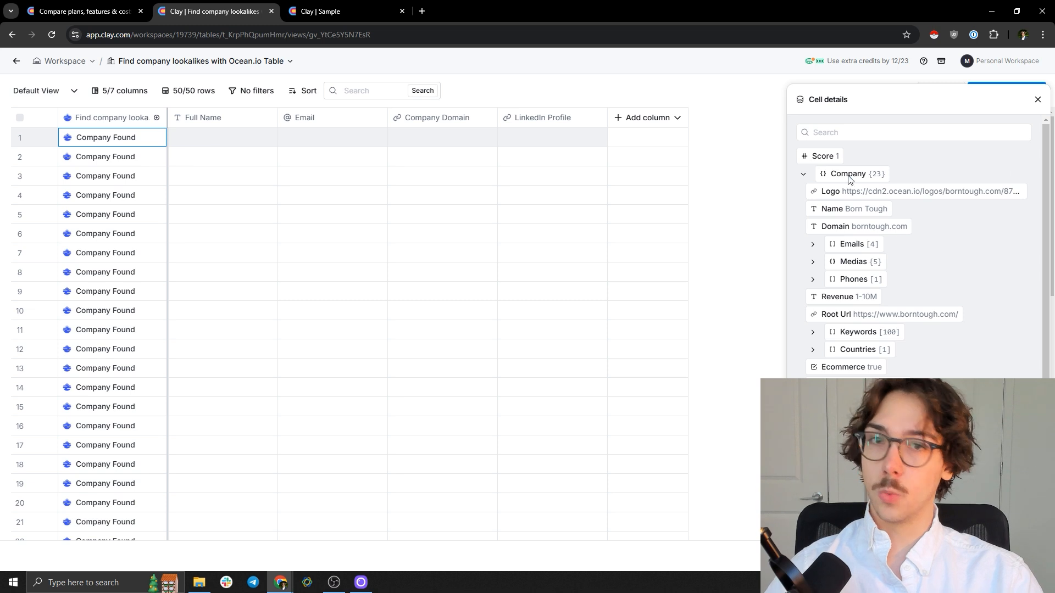
click(1038, 99)
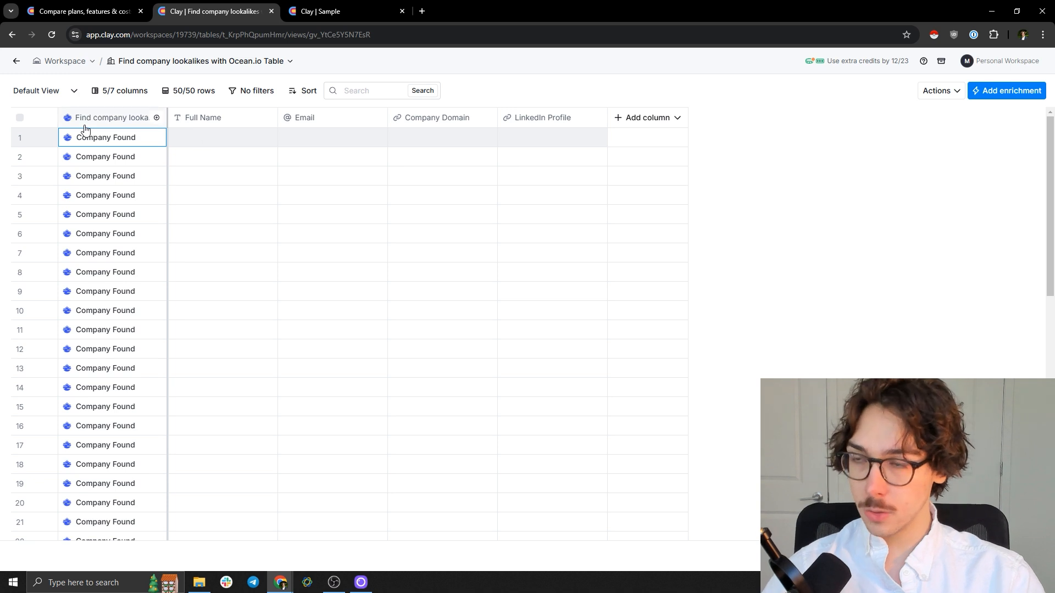
- Add the Domain field from the first company's details as a new column and look through the listed domains
click(96, 139)
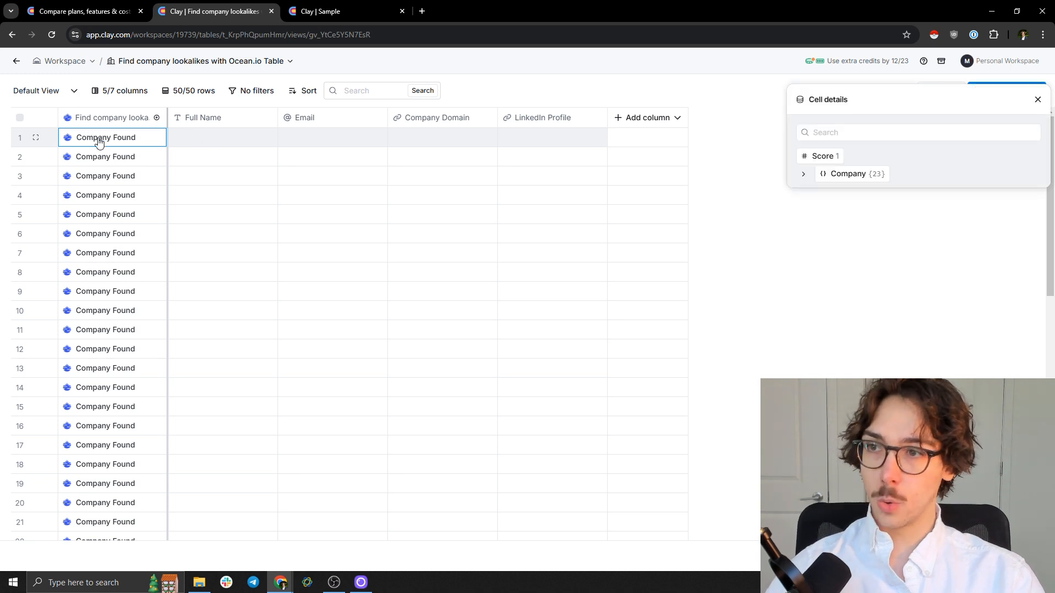
click(804, 175)
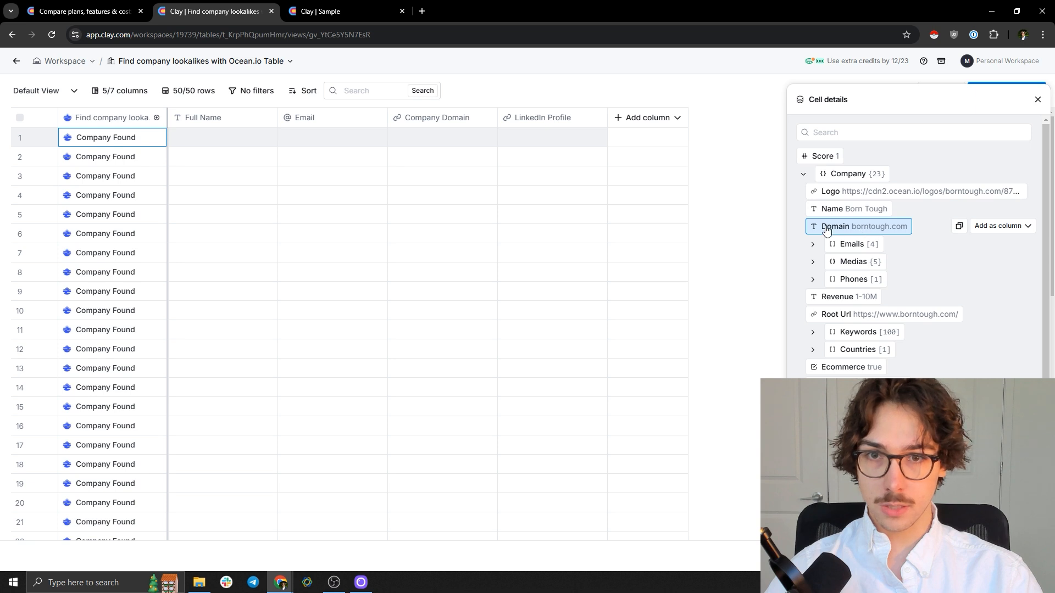
click(986, 229)
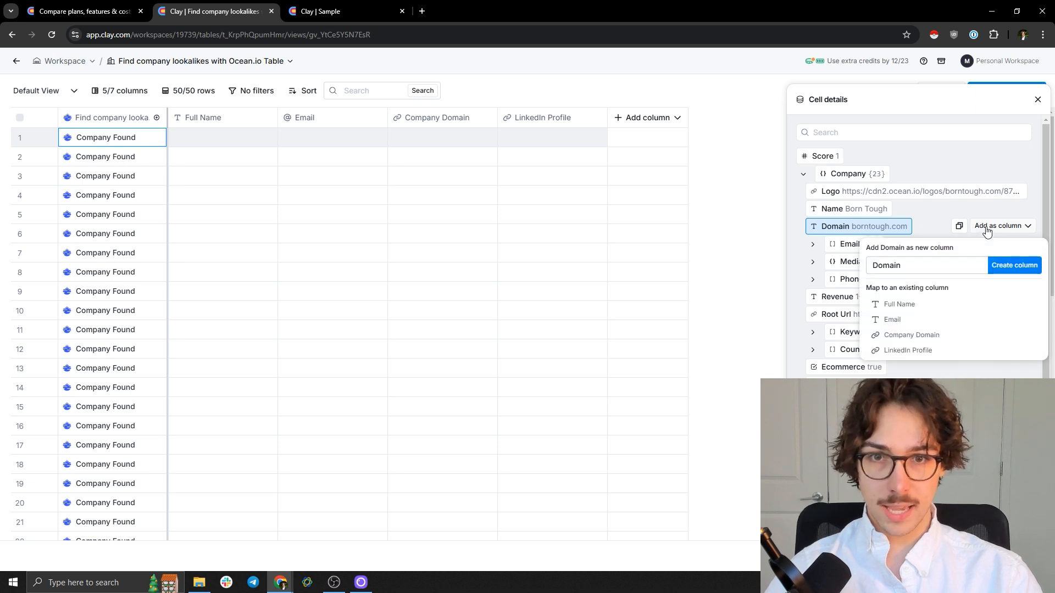
click(998, 269)
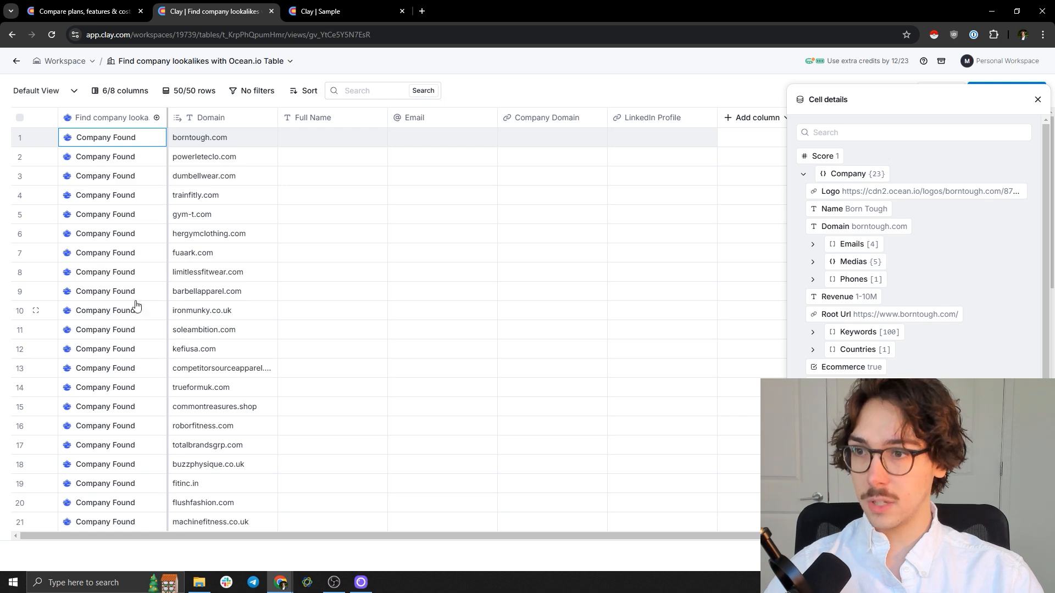
scroll(242, 464, down, 7)
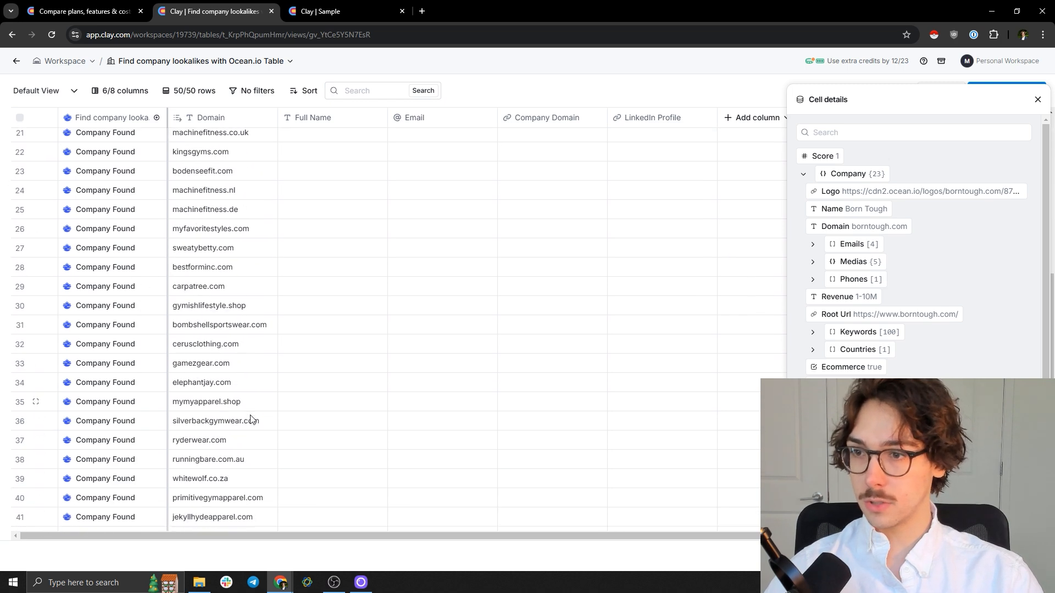
scroll(247, 428, down, 3)
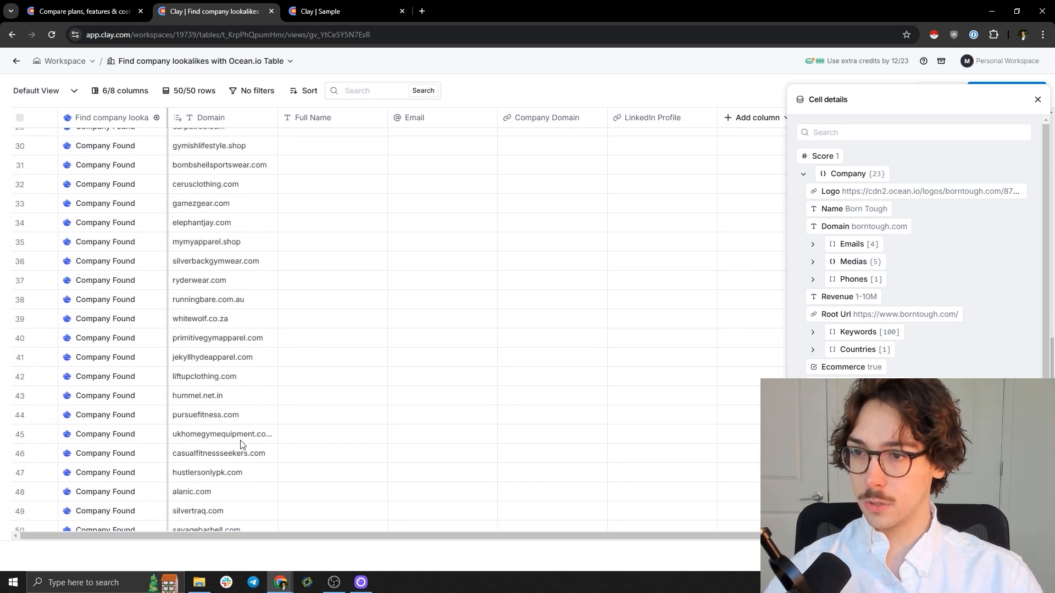
scroll(286, 412, up, 10)
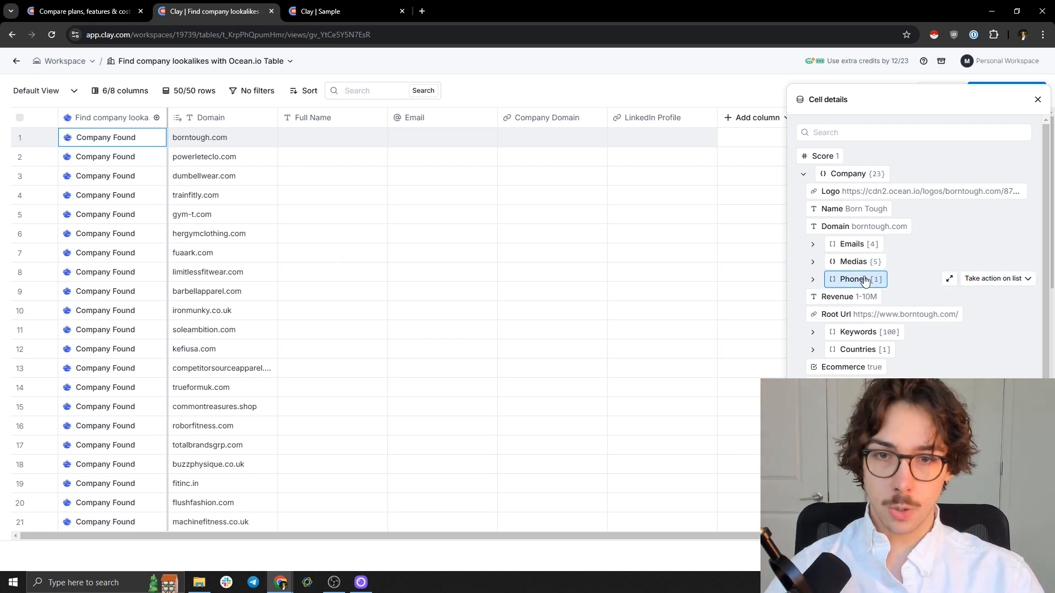
- Expand the countries, keywords, phones, medias and emails groups in the first company's details to examine the available data
scroll(841, 307, down, 1)
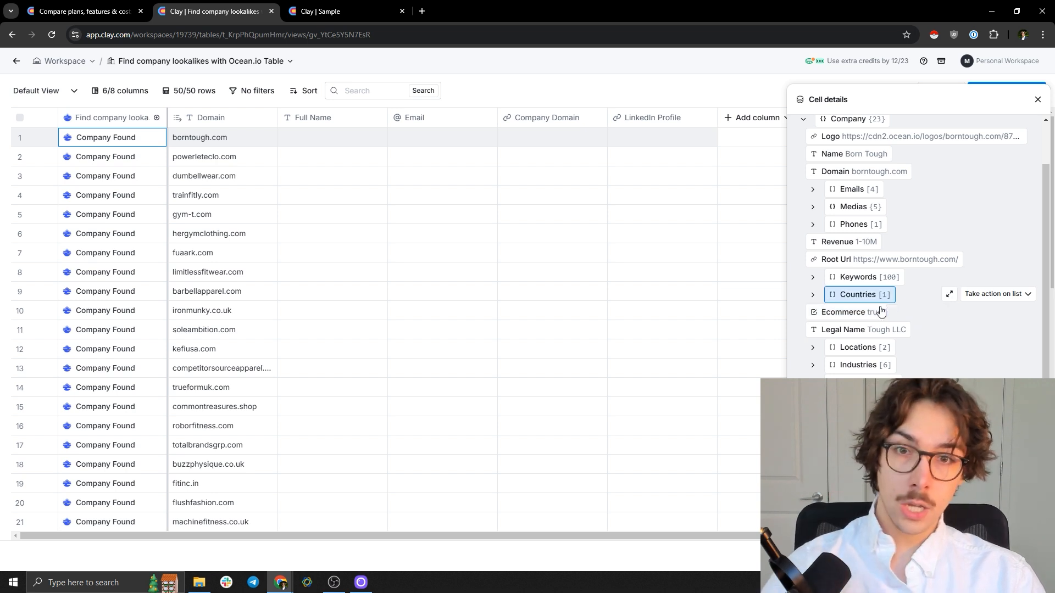
click(813, 295)
click(813, 277)
scroll(846, 275, up, 1)
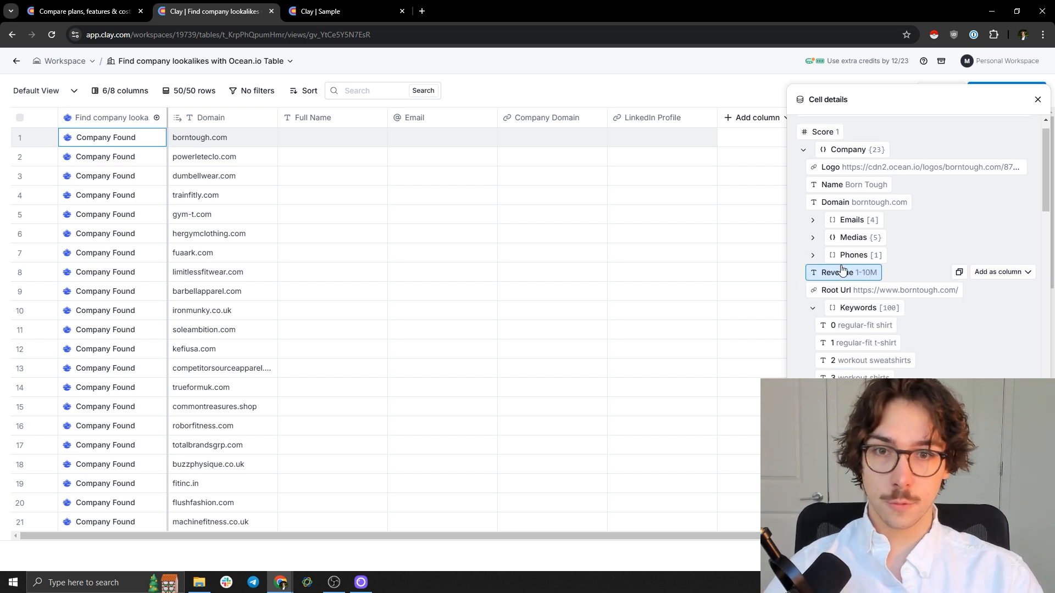
click(812, 278)
click(812, 262)
click(813, 245)
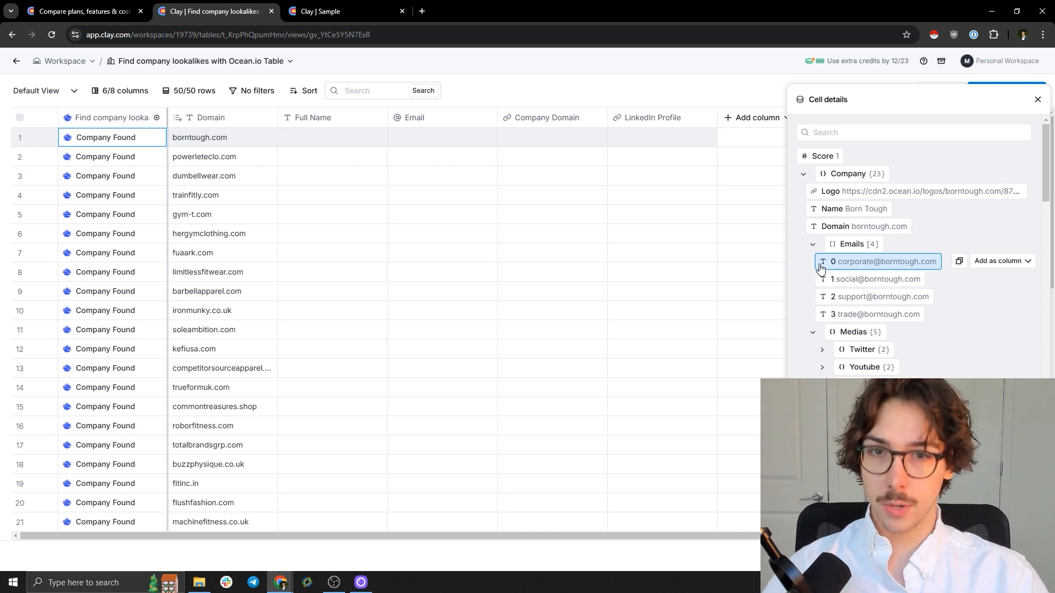
- Add the company's Name field as a new column titled Company Name
click(984, 212)
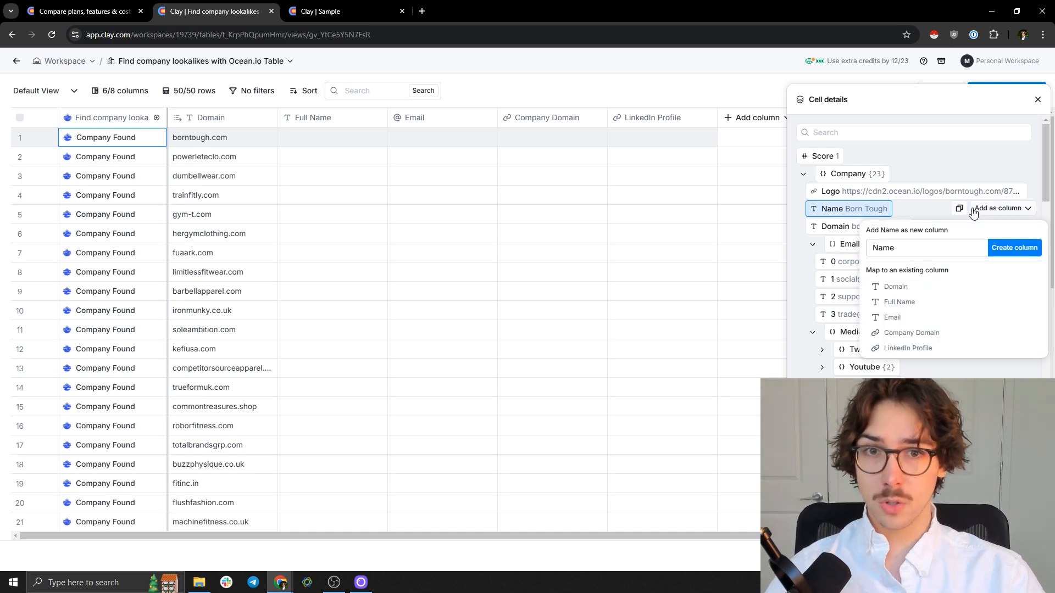
double_click(892, 247)
text(Company)
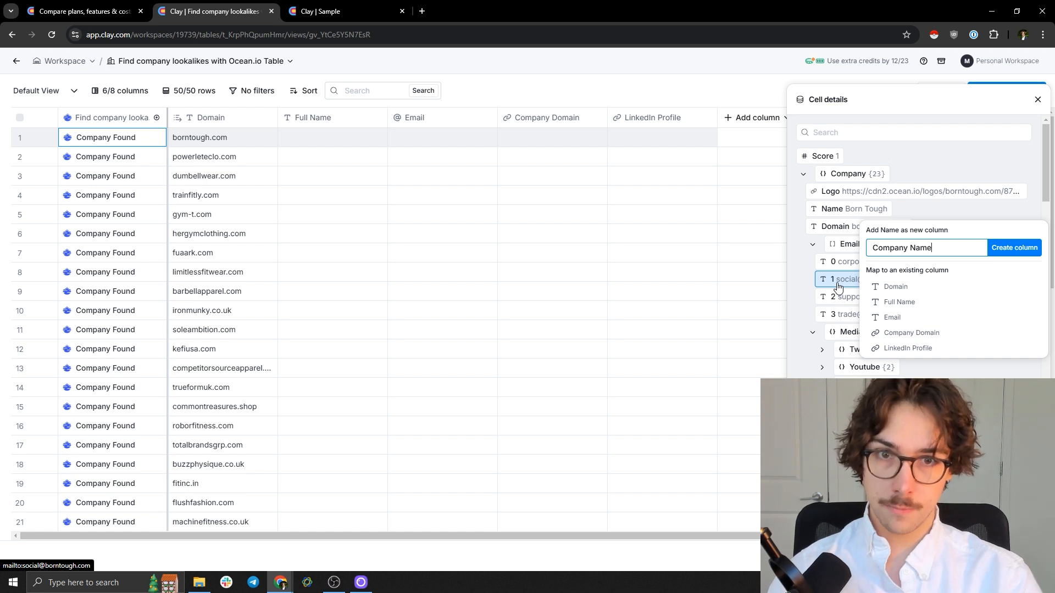
click(1012, 249)
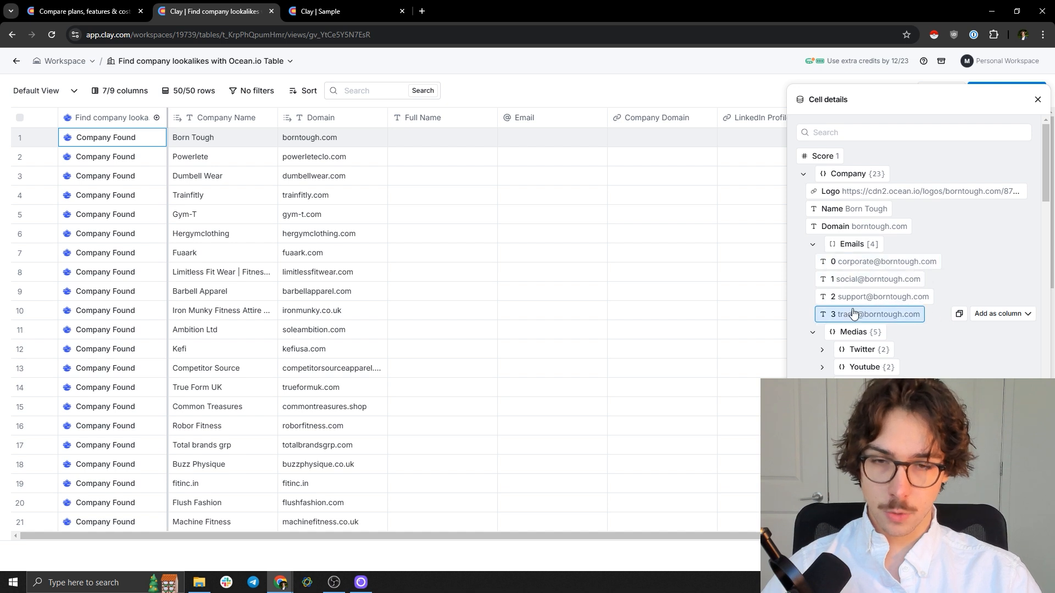
- Add the Url from the company's Linkedin media data as a new column titled Linkedin Company Page
scroll(890, 247, down, 1)
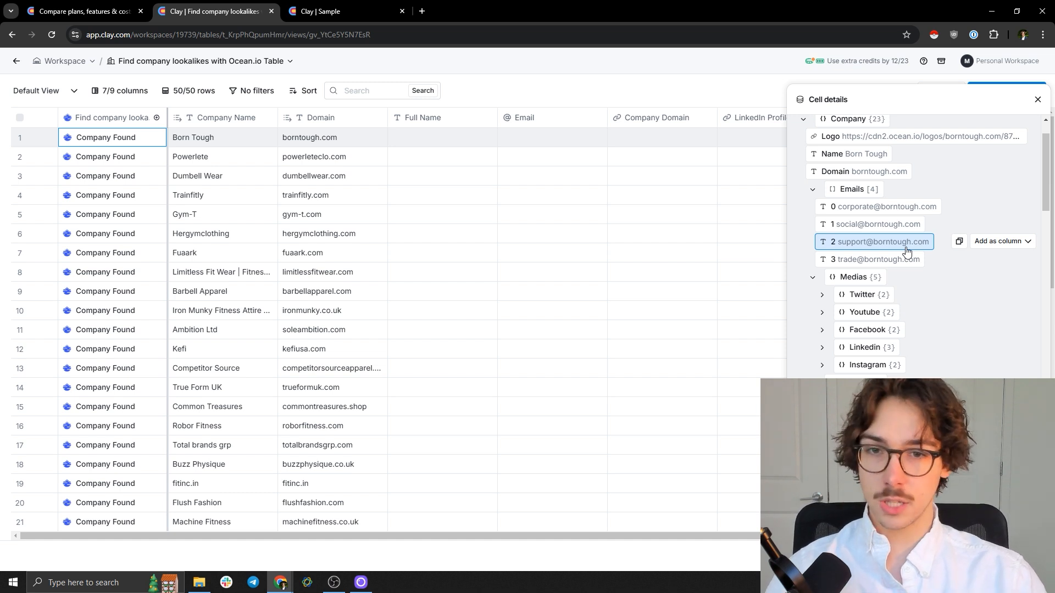
scroll(907, 252, down, 2)
click(887, 238)
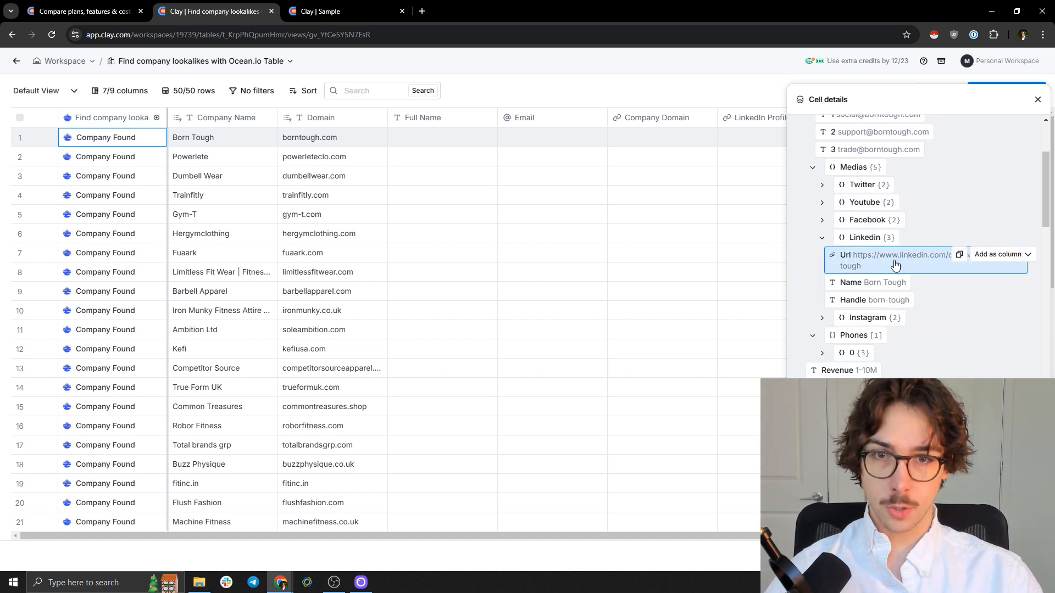
click(988, 257)
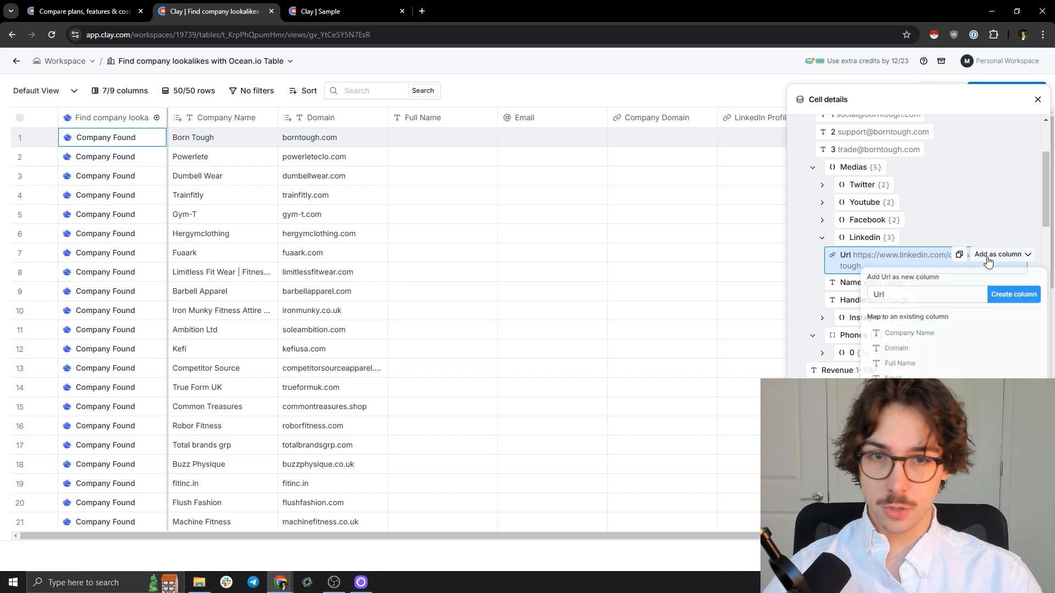
drag(951, 291, 810, 295)
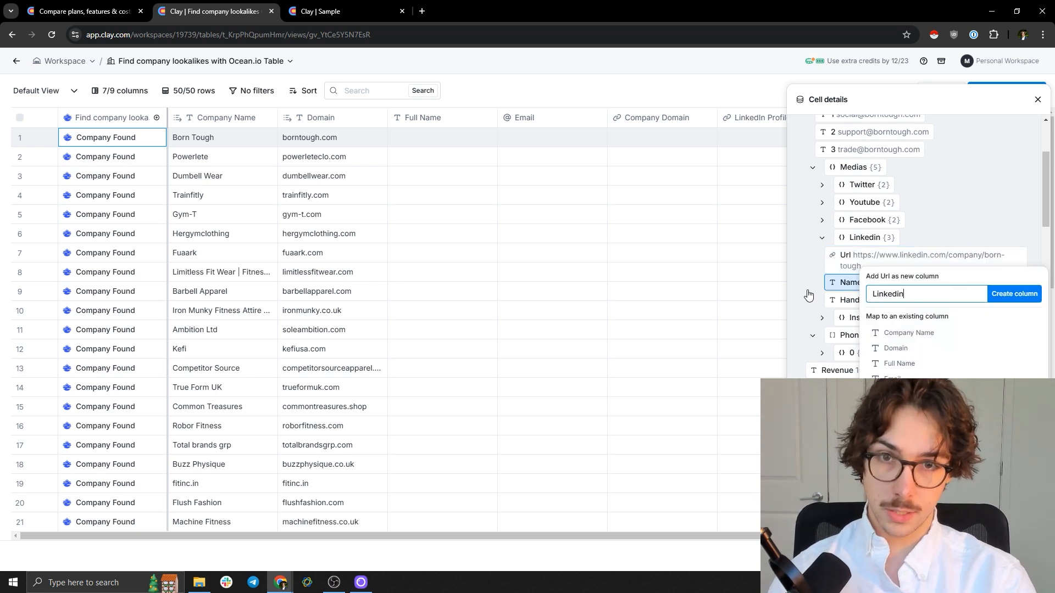
text(Linkedin Company Pag)
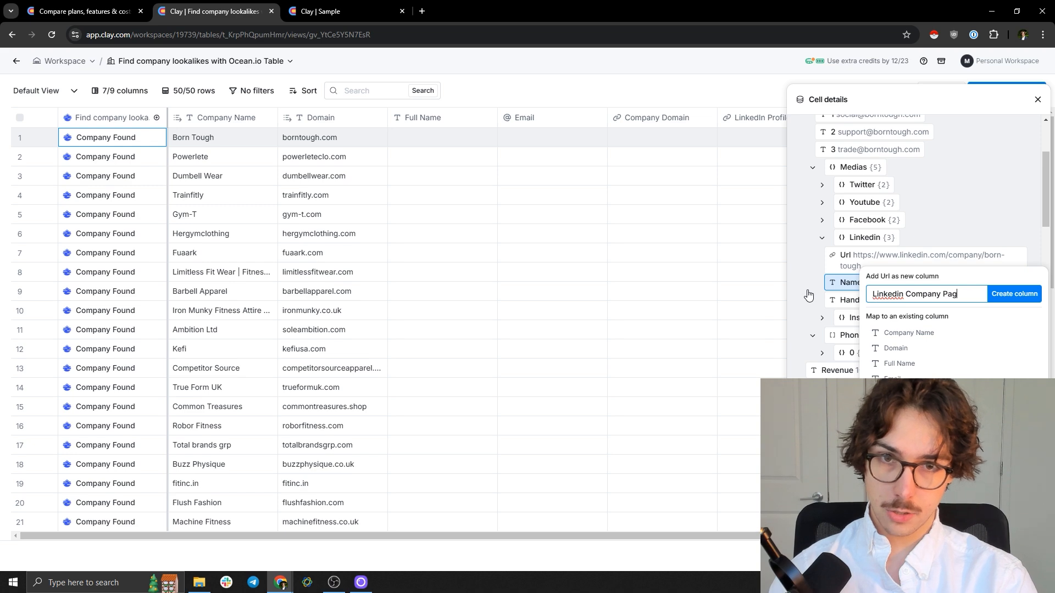
text(e)
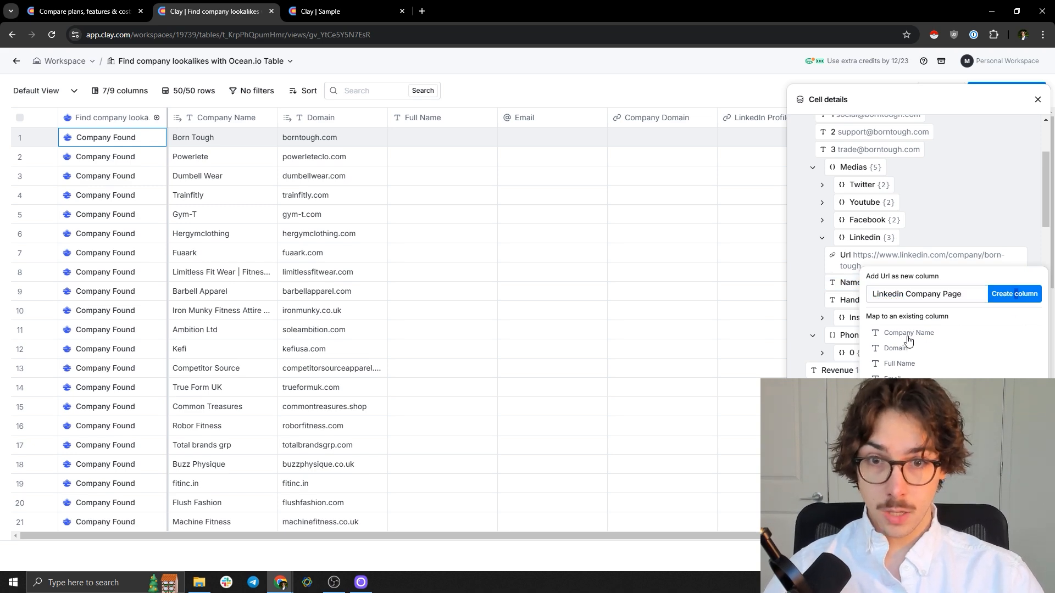
click(1015, 294)
- Add the Page Views field from the company's Web Traffic data as a new column
scroll(842, 294, down, 4)
scroll(843, 294, up, 5)
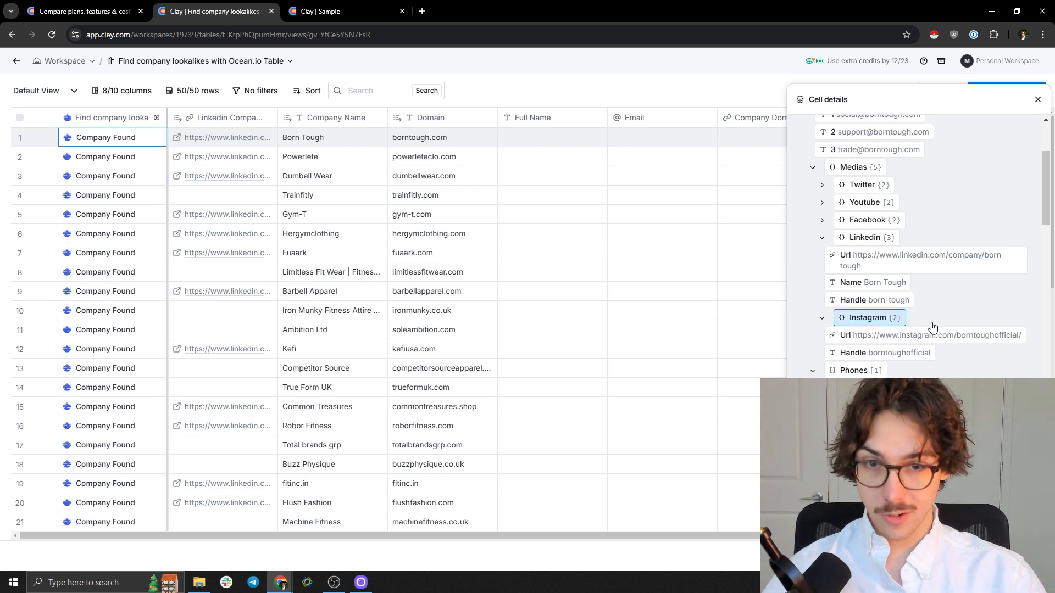
mouse_move(928, 336)
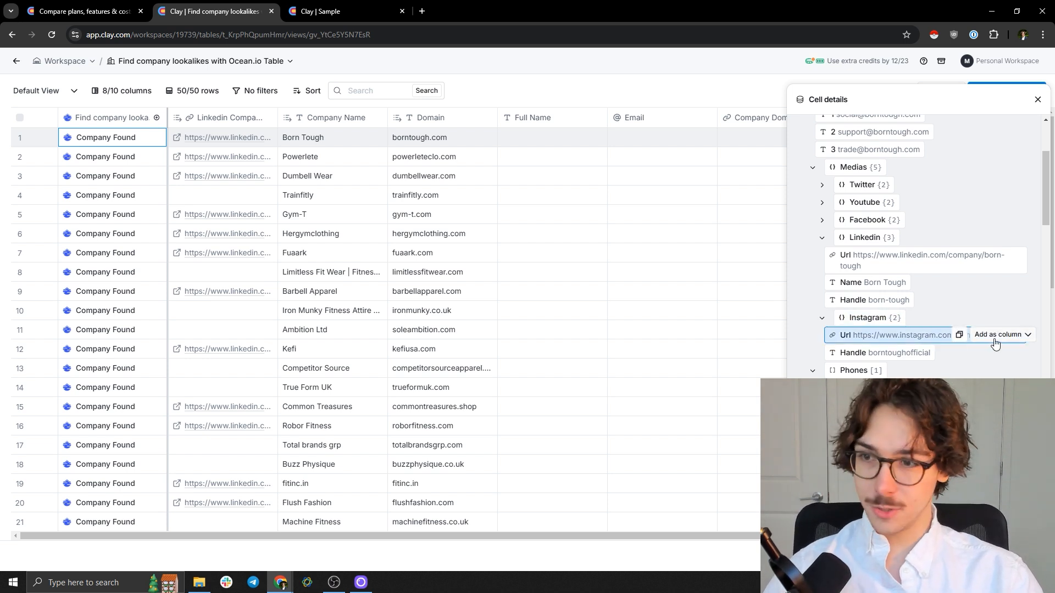
scroll(887, 351, down, 10)
scroll(879, 352, down, 20)
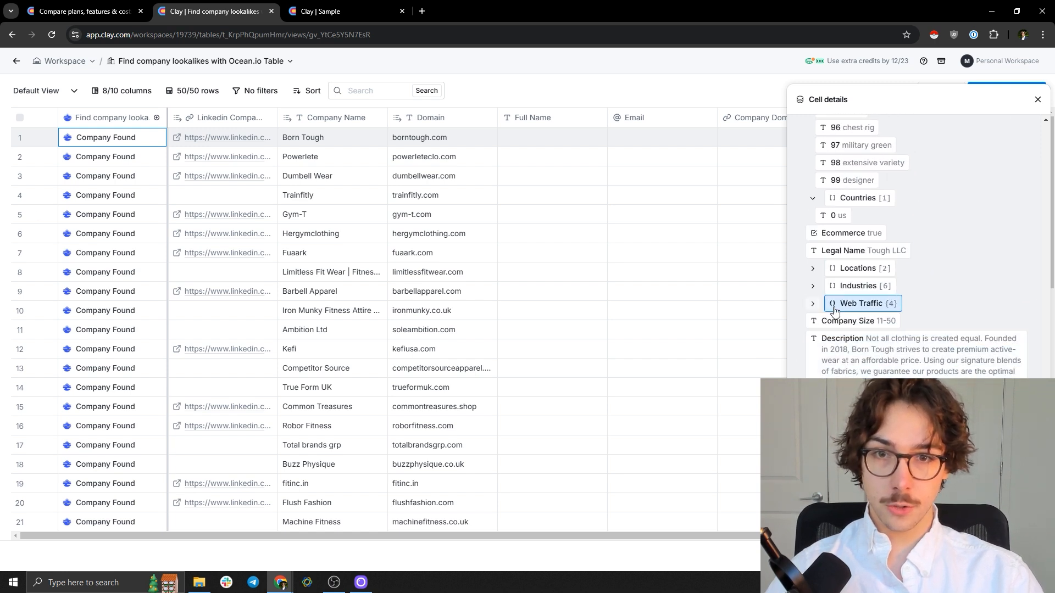
click(813, 303)
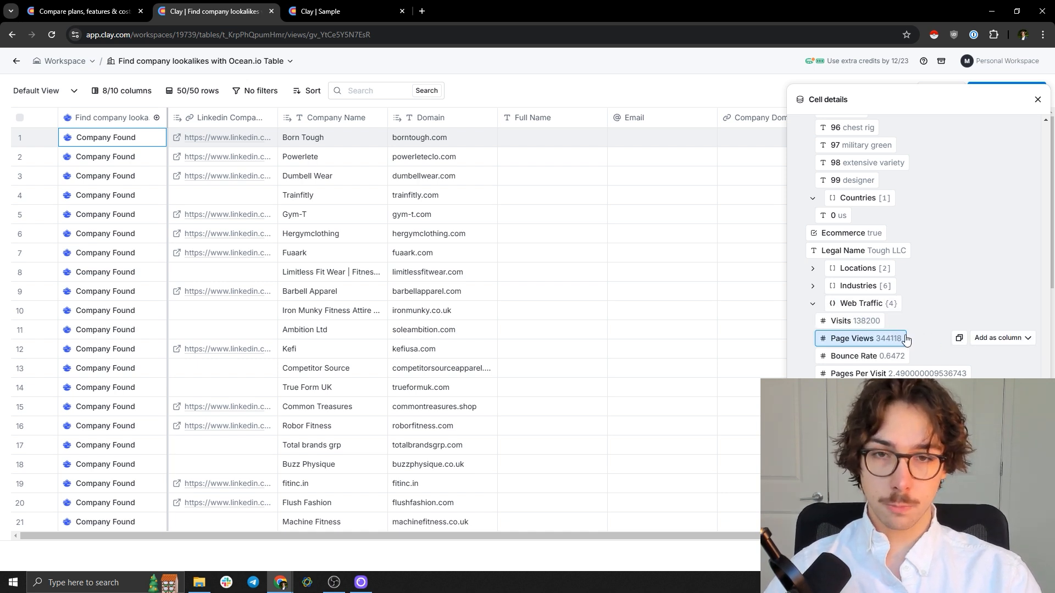
click(1001, 338)
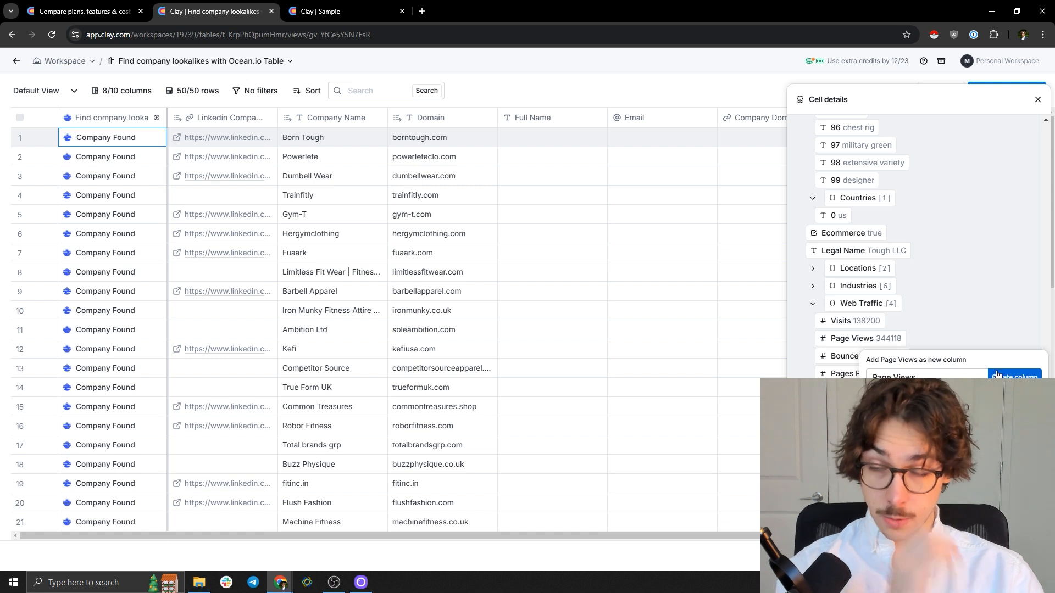
click(1015, 377)
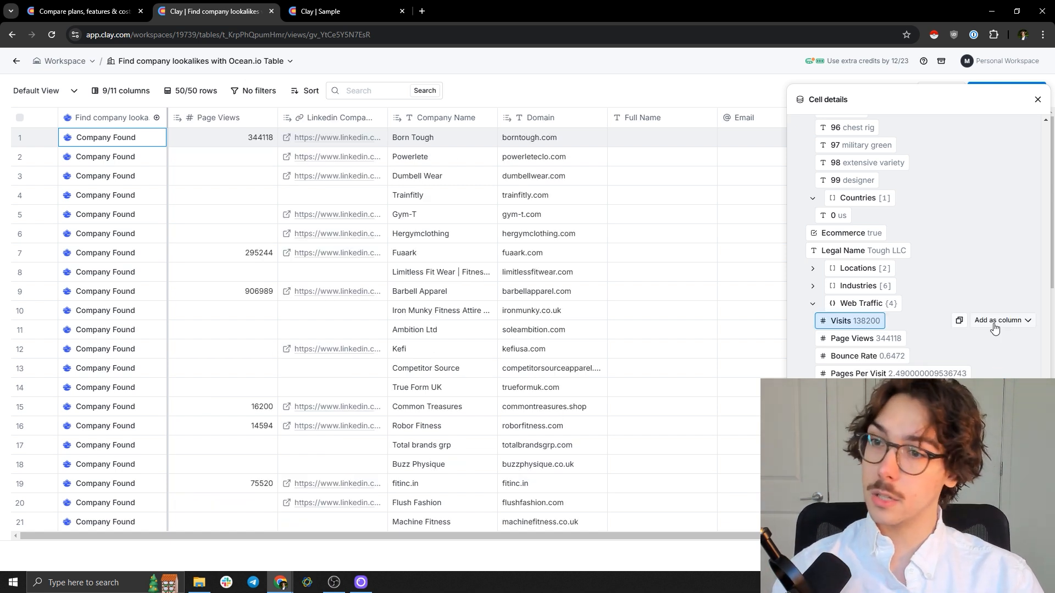
- Add the Company Size field from the company's details as a new column
scroll(921, 289, down, 1)
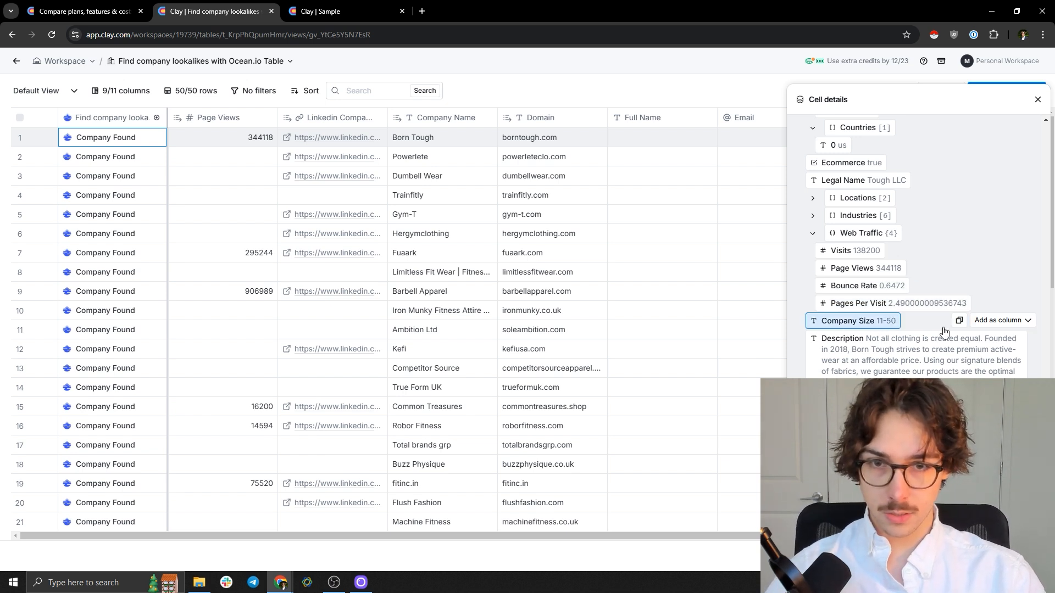
click(972, 322)
click(995, 360)
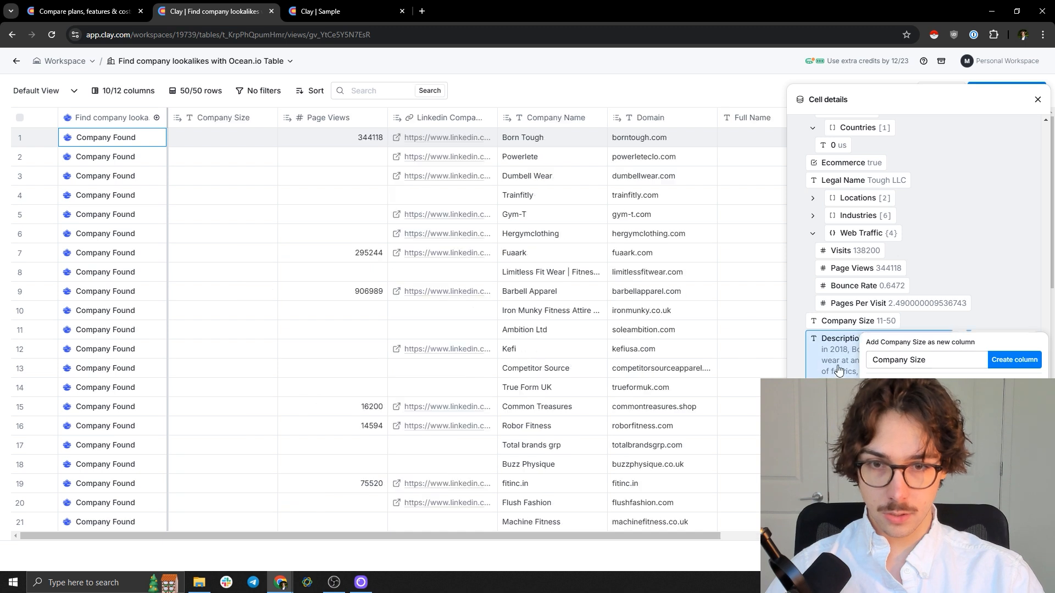
- Close the cell details and review the company data filled into the table's new columns
scroll(975, 165, up, 2)
click(1038, 100)
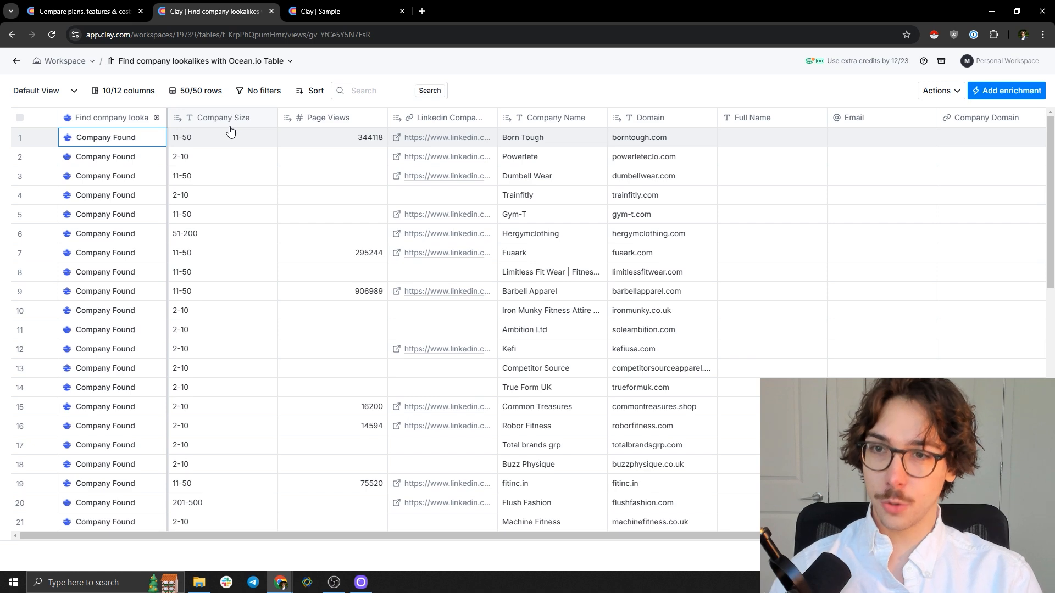
scroll(550, 234, down, 3)
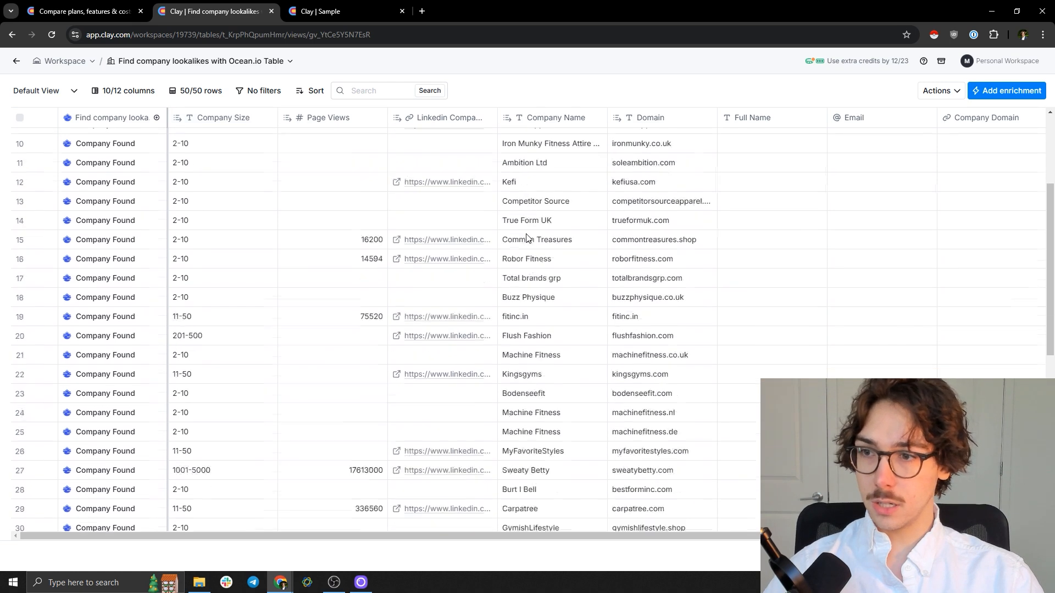
scroll(557, 234, up, 3)
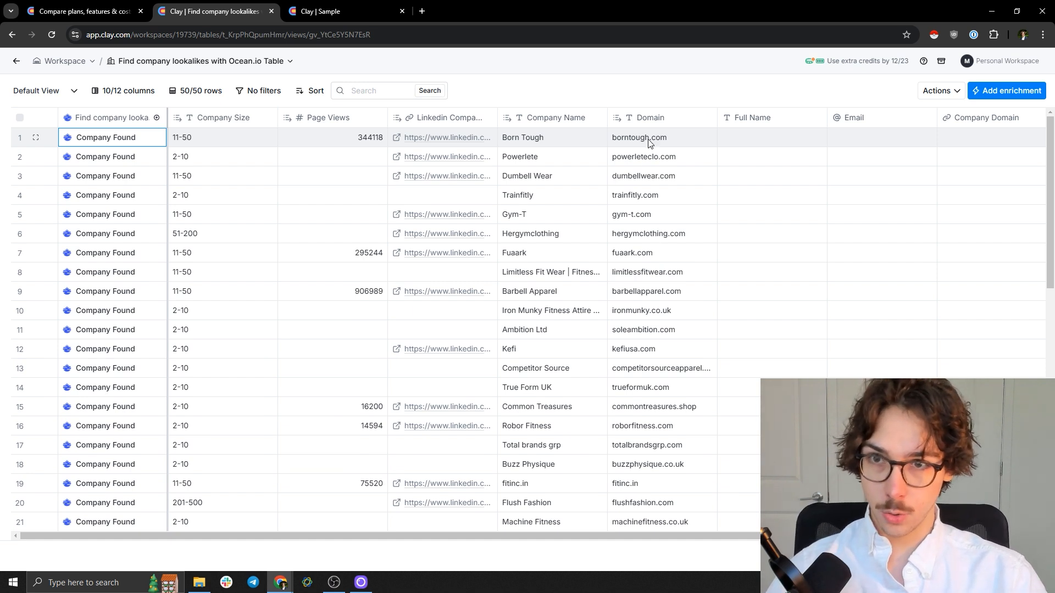
- Search the enrichments for "find people" and open Find Contacts at Company with results saved in this table
click(1003, 100)
click(1005, 97)
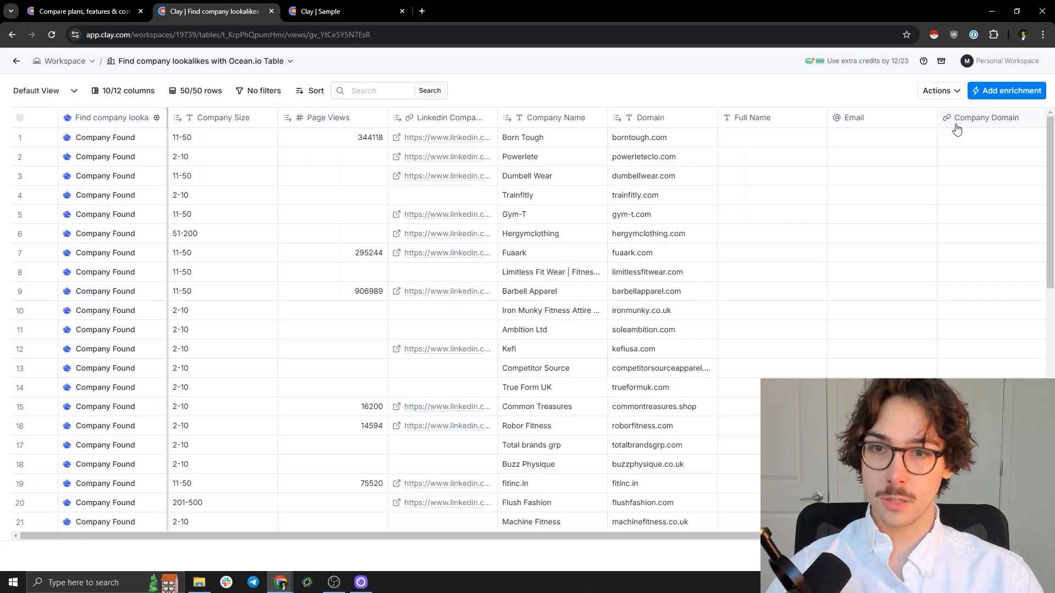
click(1004, 96)
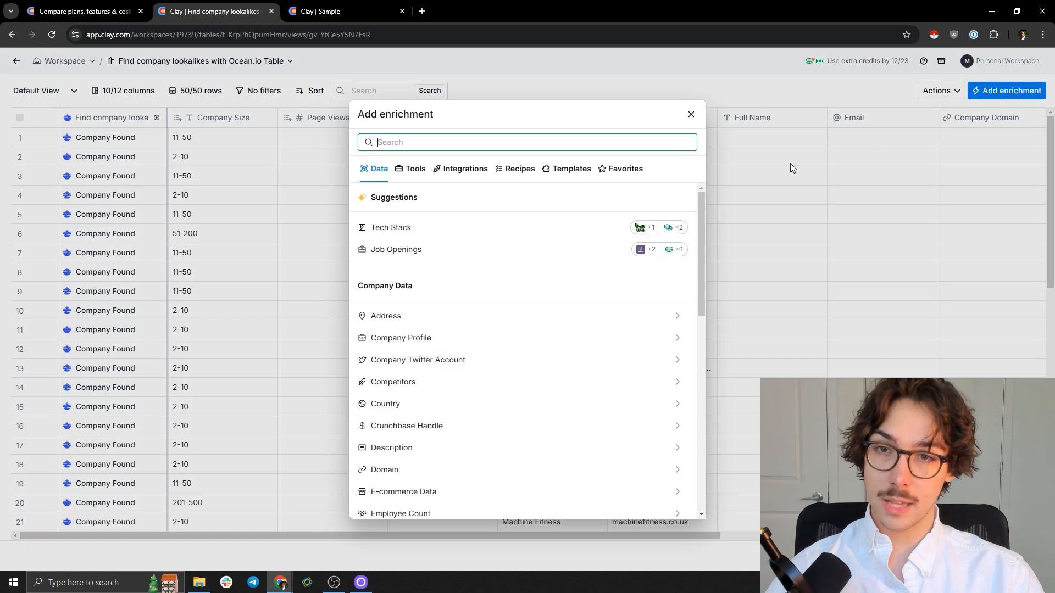
scroll(585, 242, down, 2)
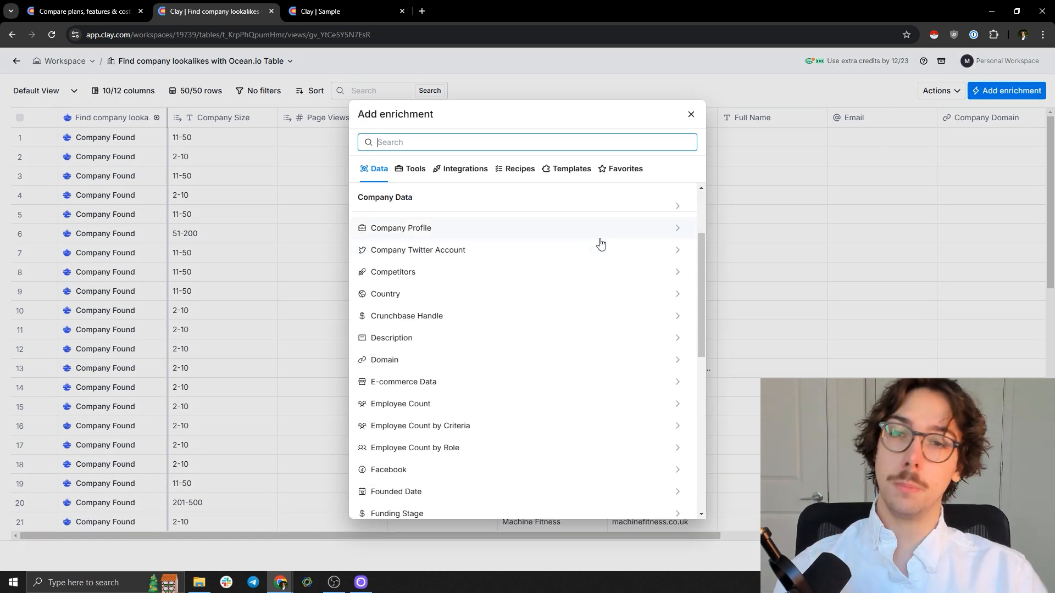
scroll(549, 208, up, 1)
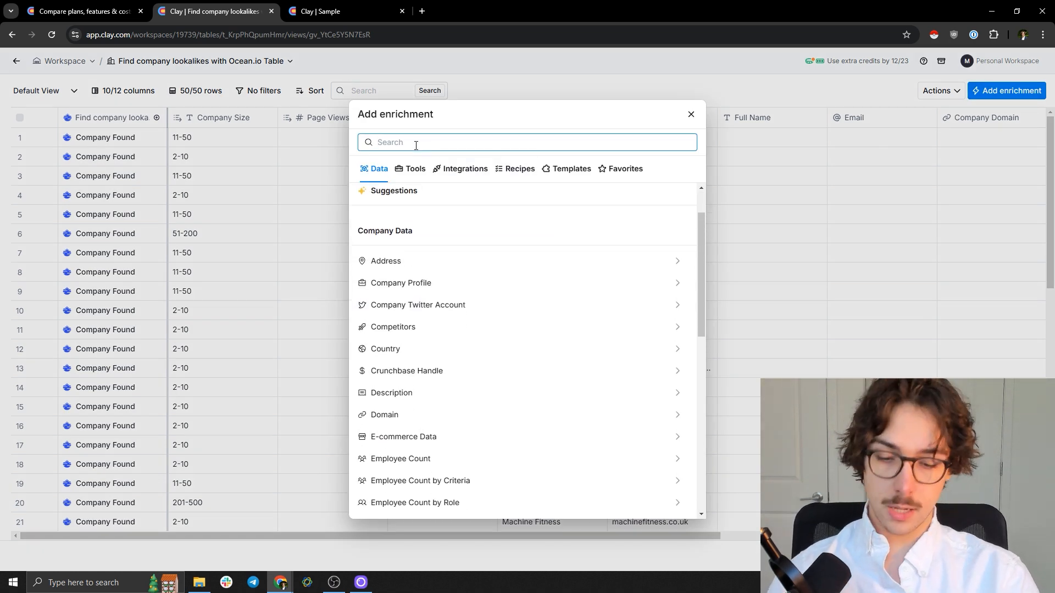
text(find people)
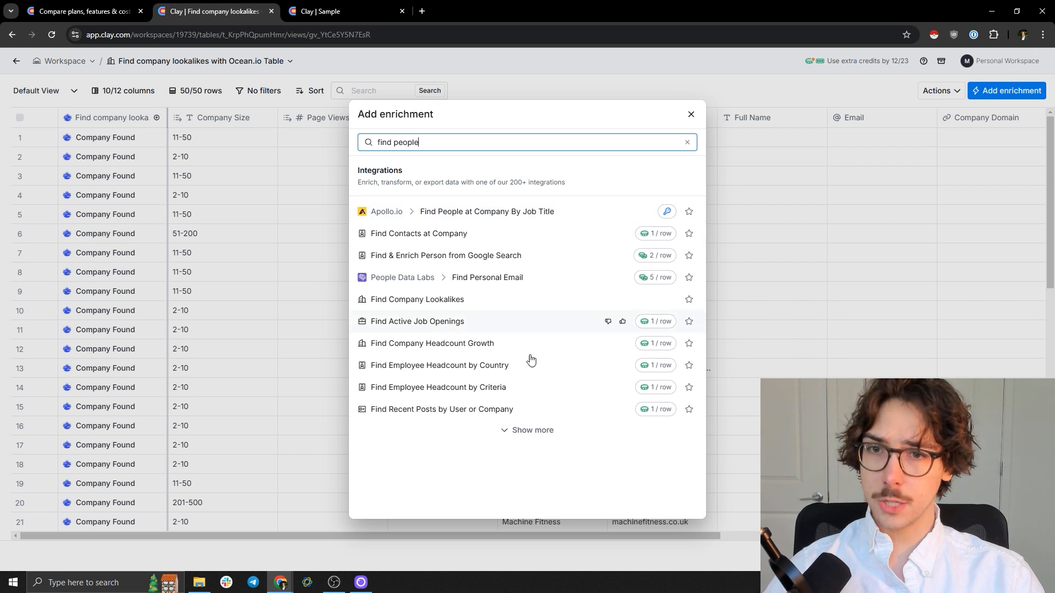
click(418, 241)
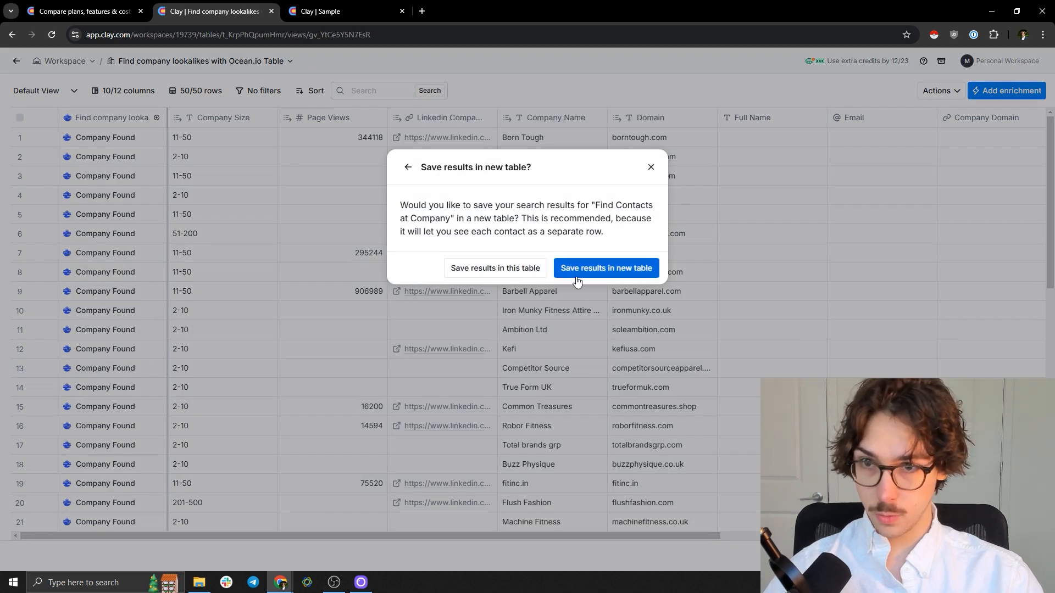
click(488, 274)
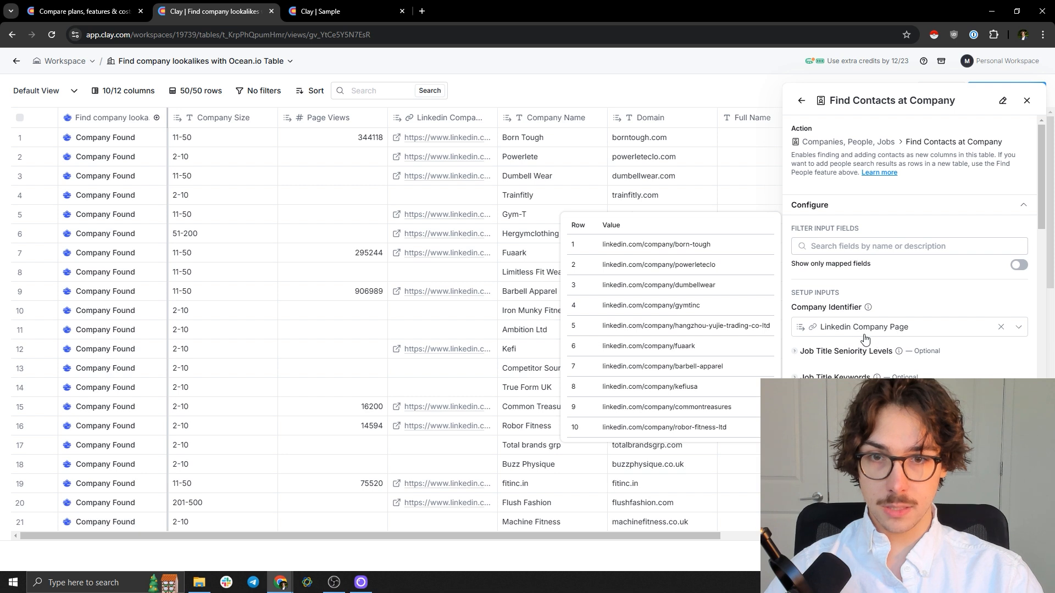
- Try the job title keyword Founder in the Find Contacts at Company setup, then discard the setup
scroll(849, 311, down, 1)
scroll(836, 329, down, 2)
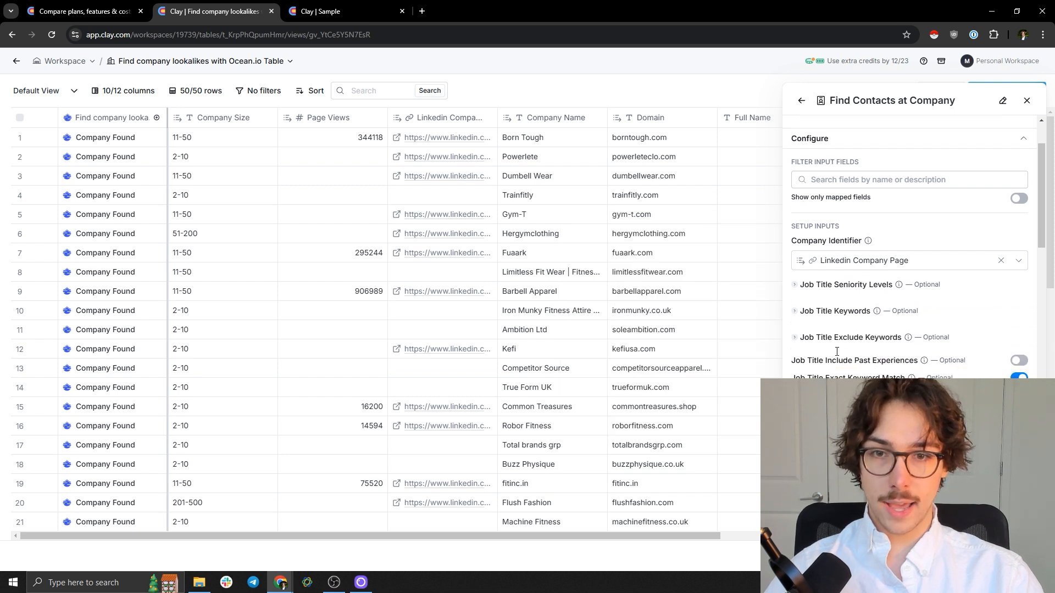
scroll(843, 264, up, 1)
click(846, 268)
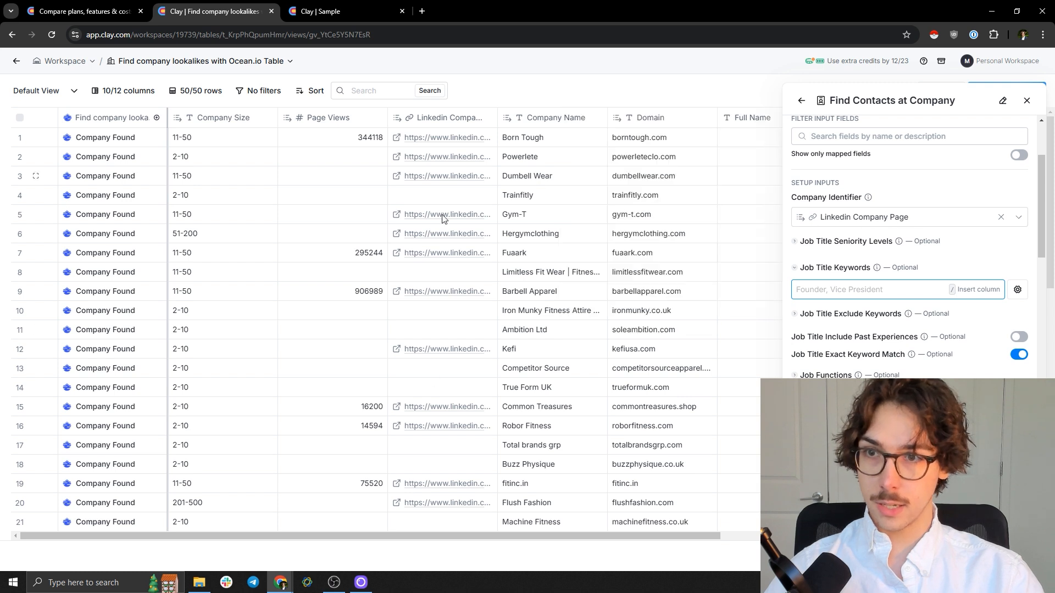
text(Founder)
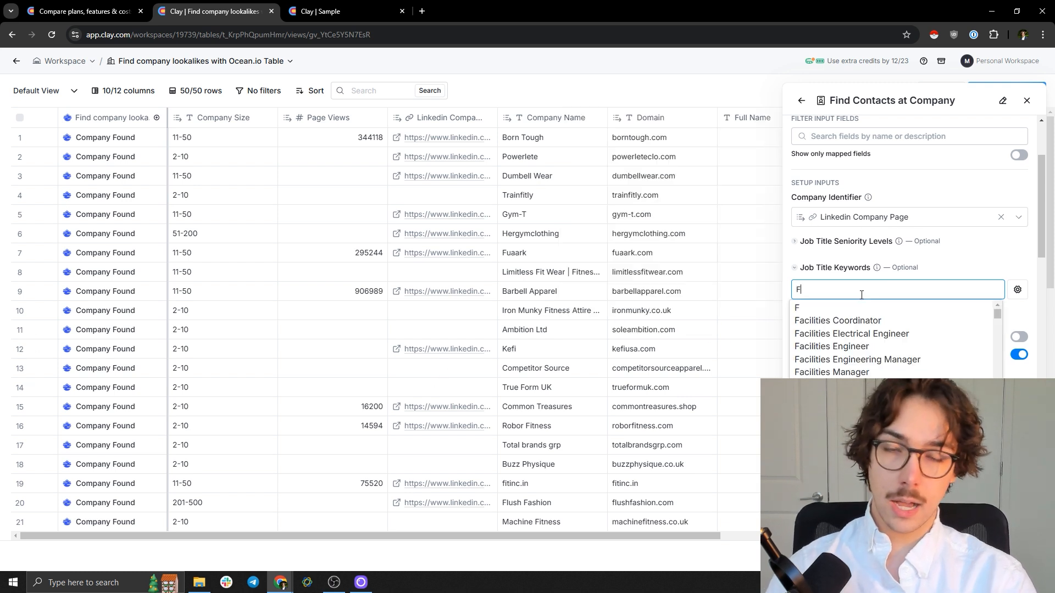
key(Return)
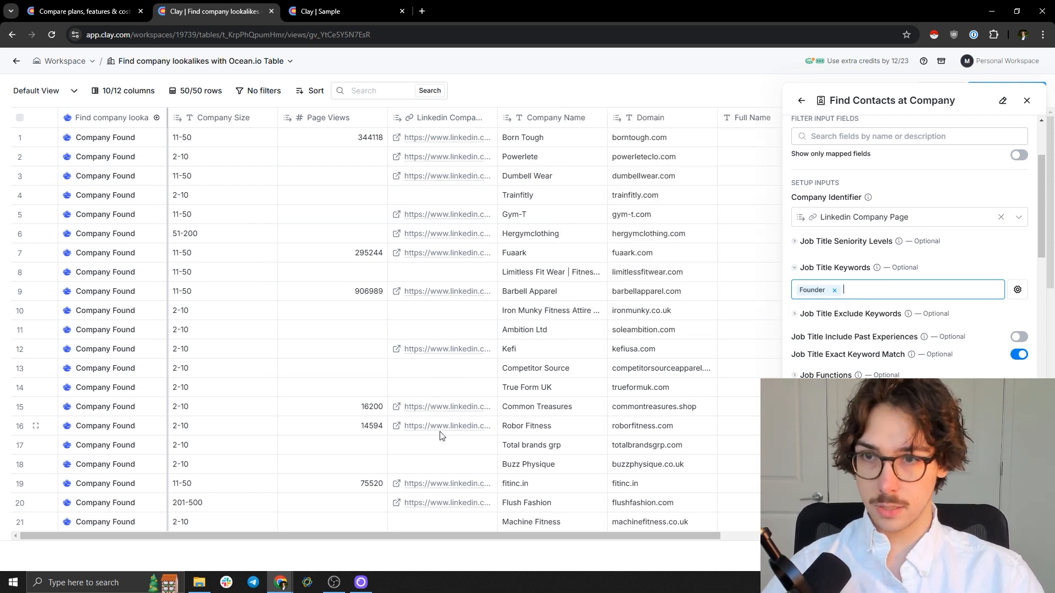
click(1028, 101)
click(464, 345)
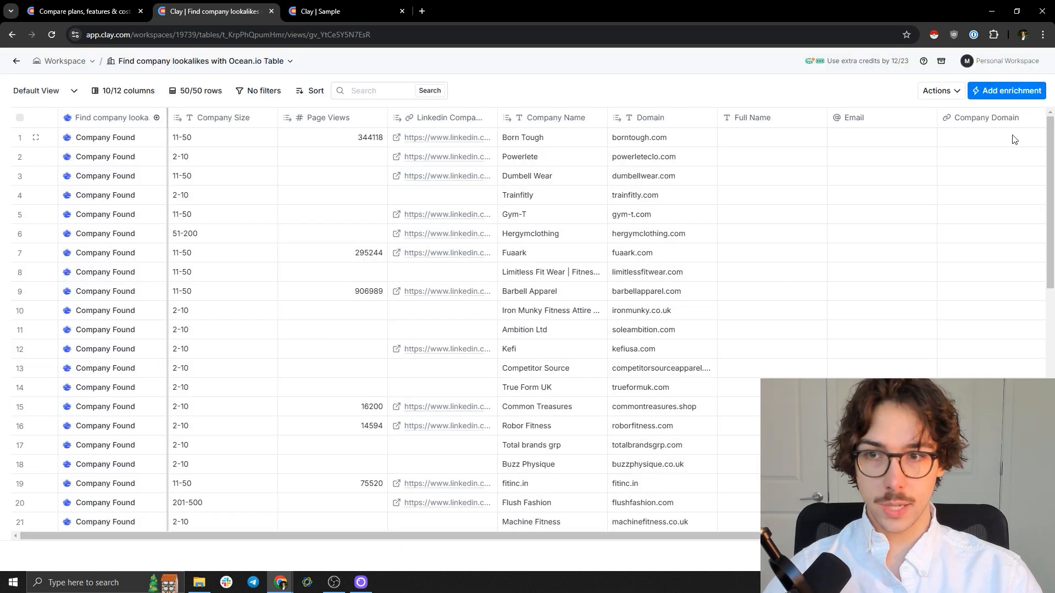
- Try setting up Apollo.io's Find People at Company By Job Title enrichment, starting a column reference for Company Domains, and discard the changes
click(1014, 91)
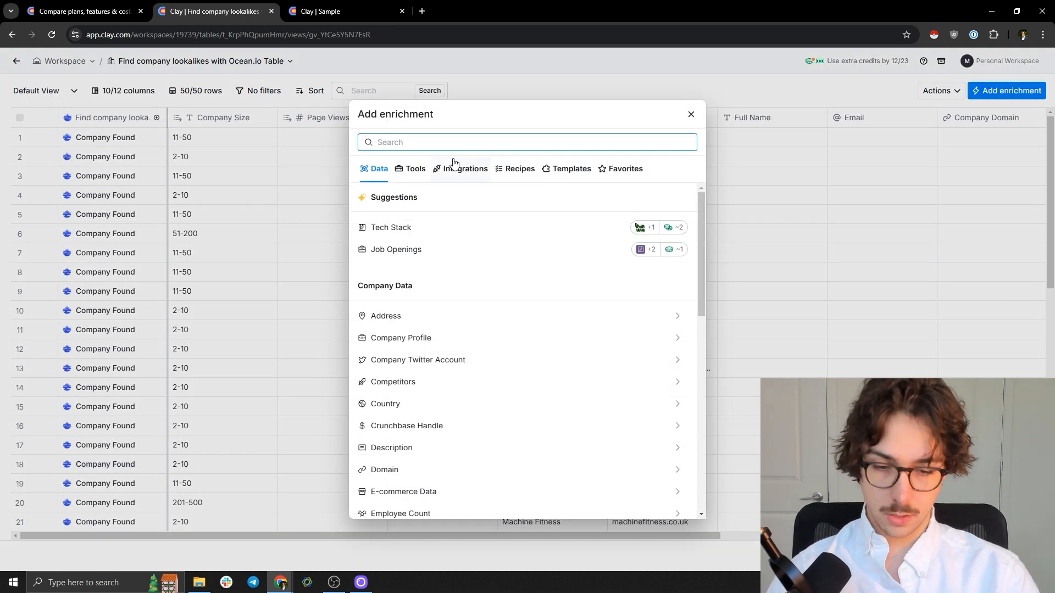
text(find people)
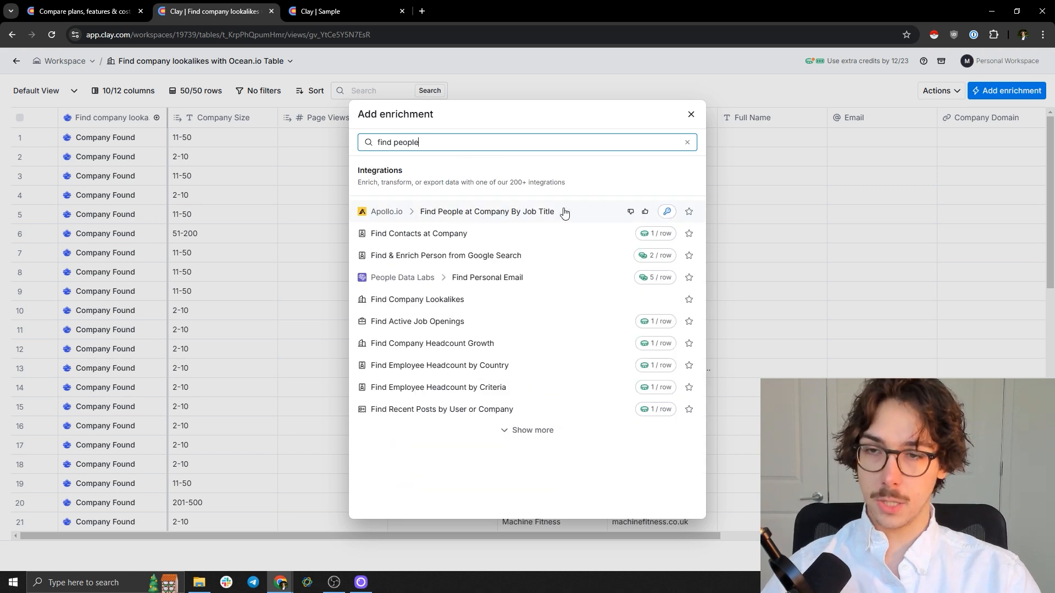
click(494, 213)
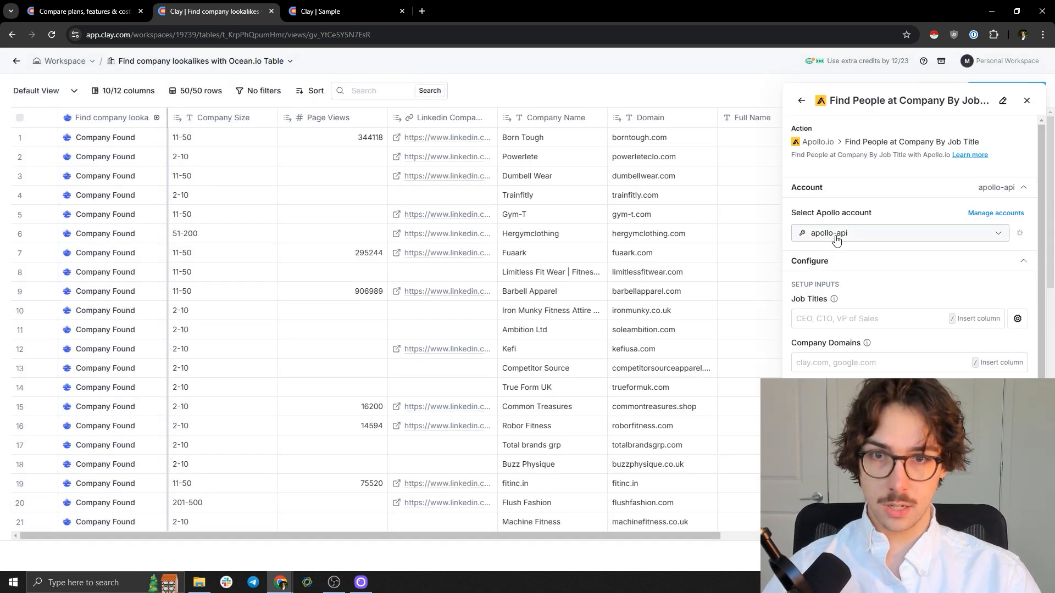
click(825, 324)
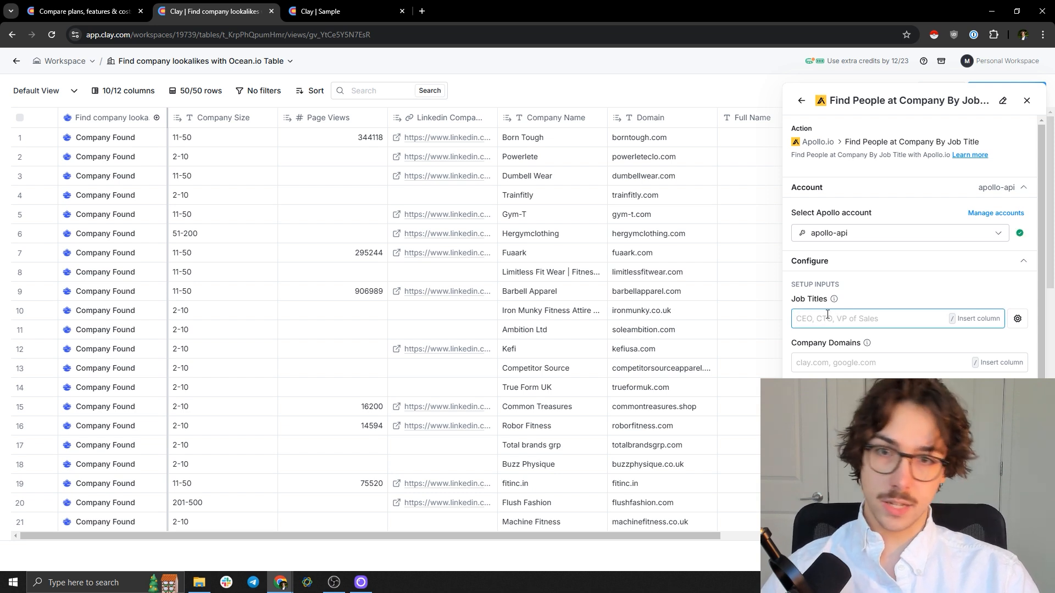
click(871, 359)
mouse_move(867, 344)
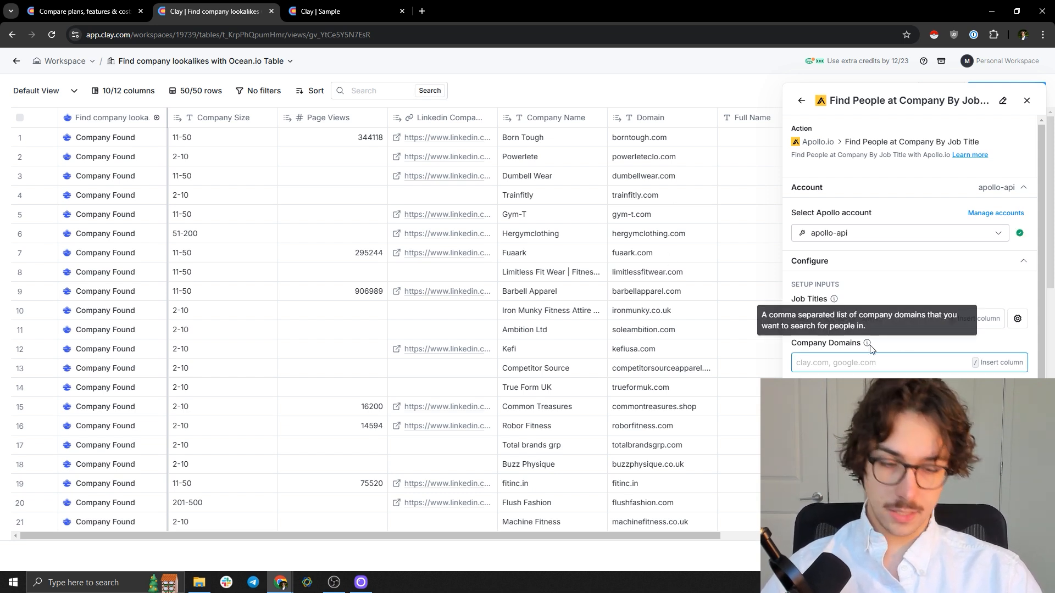
text(/)
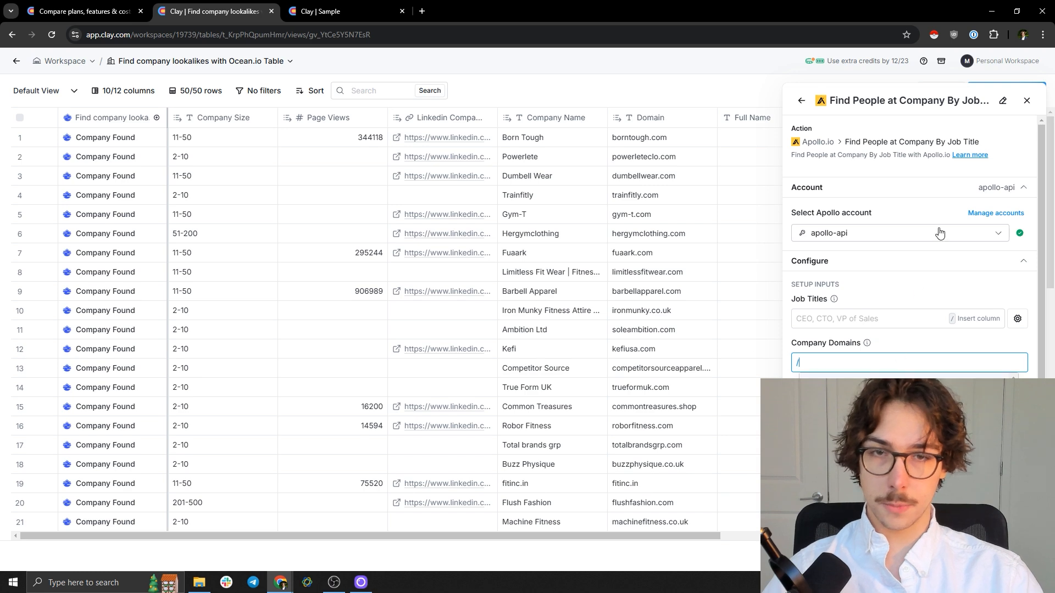
click(1027, 104)
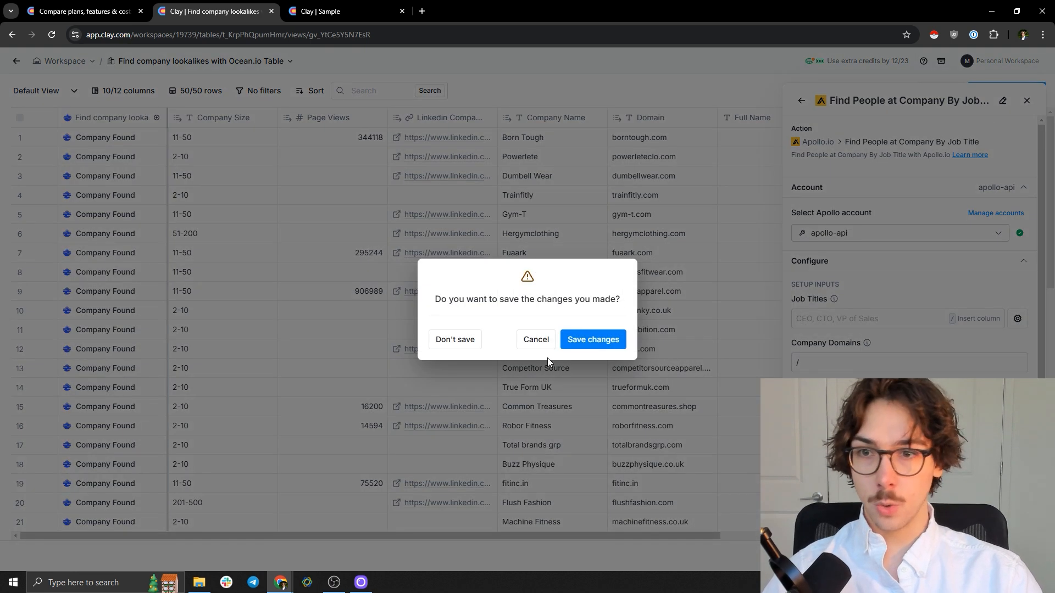
click(473, 344)
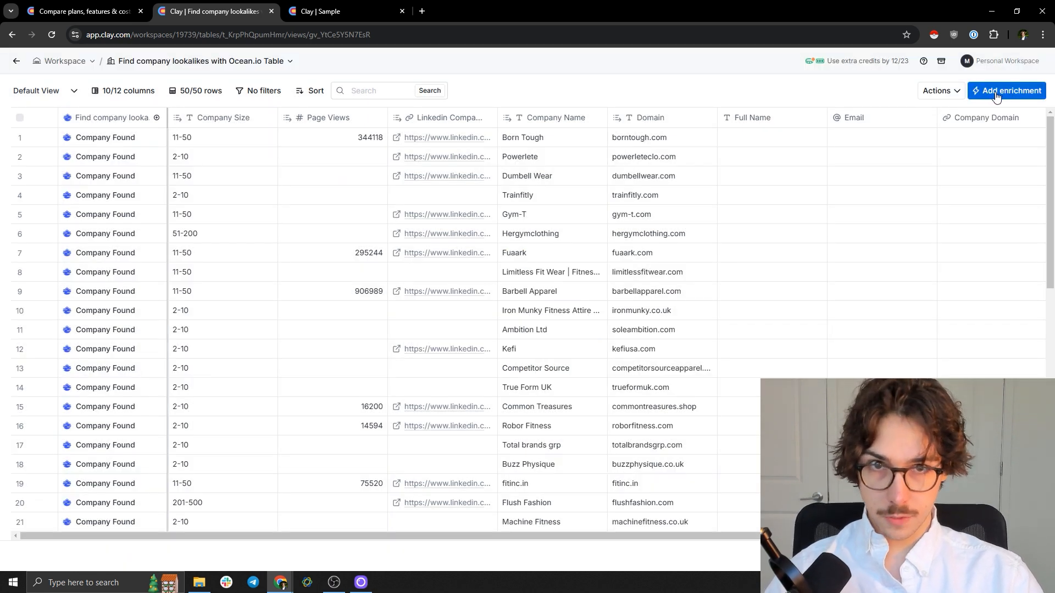
- Open the Find People setup from Find Contacts at Company with a new results table, and close it
click(996, 96)
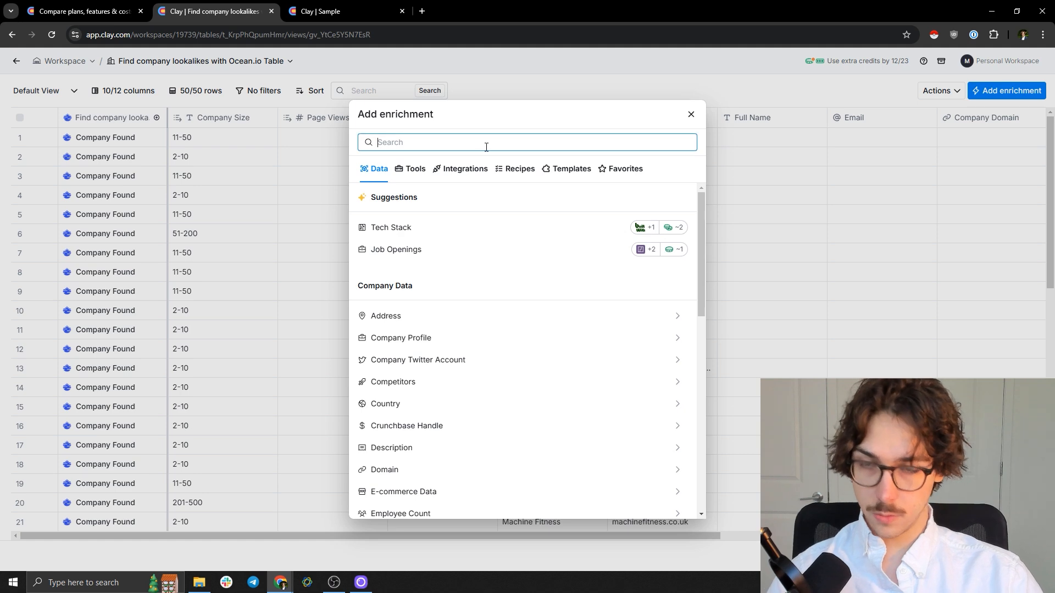
text(find people)
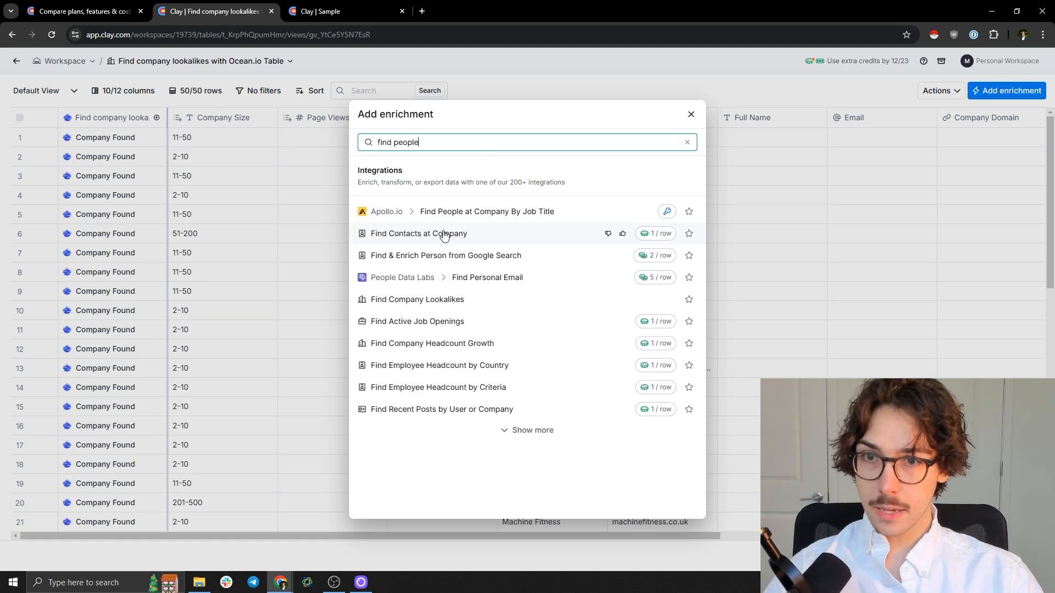
click(420, 237)
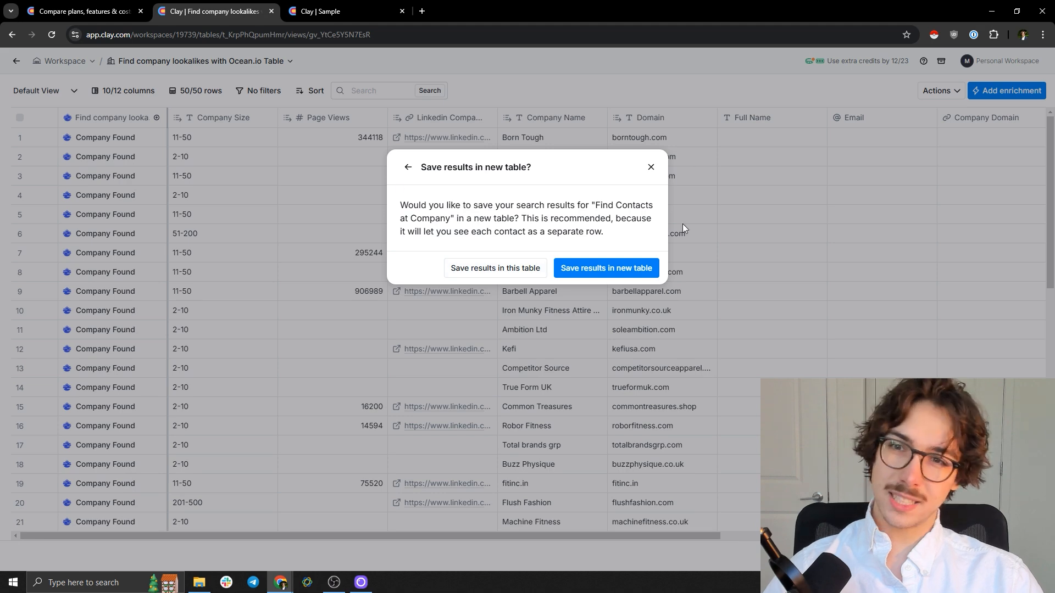
click(608, 269)
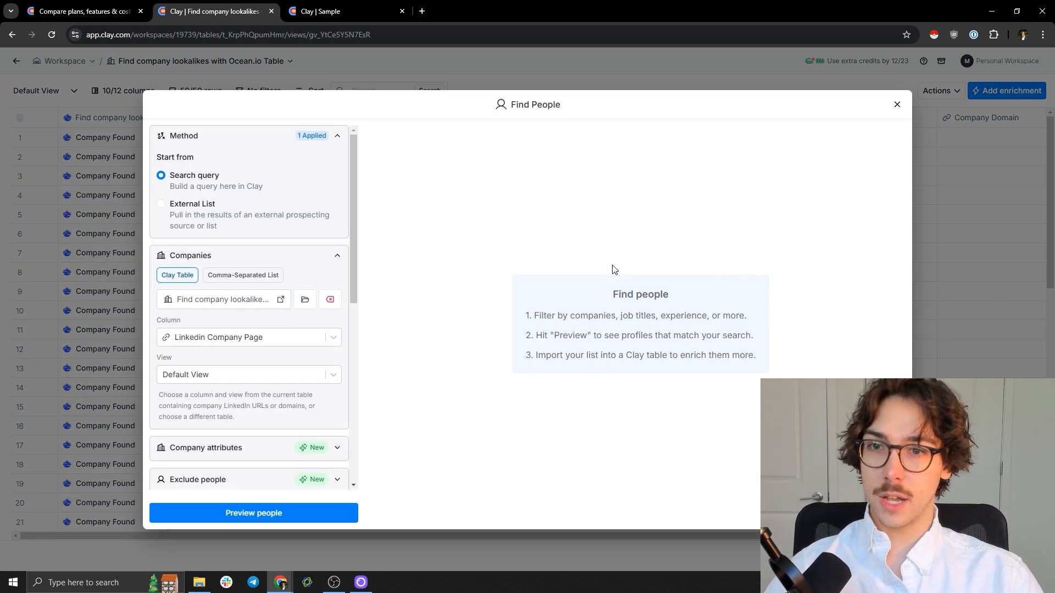
click(896, 105)
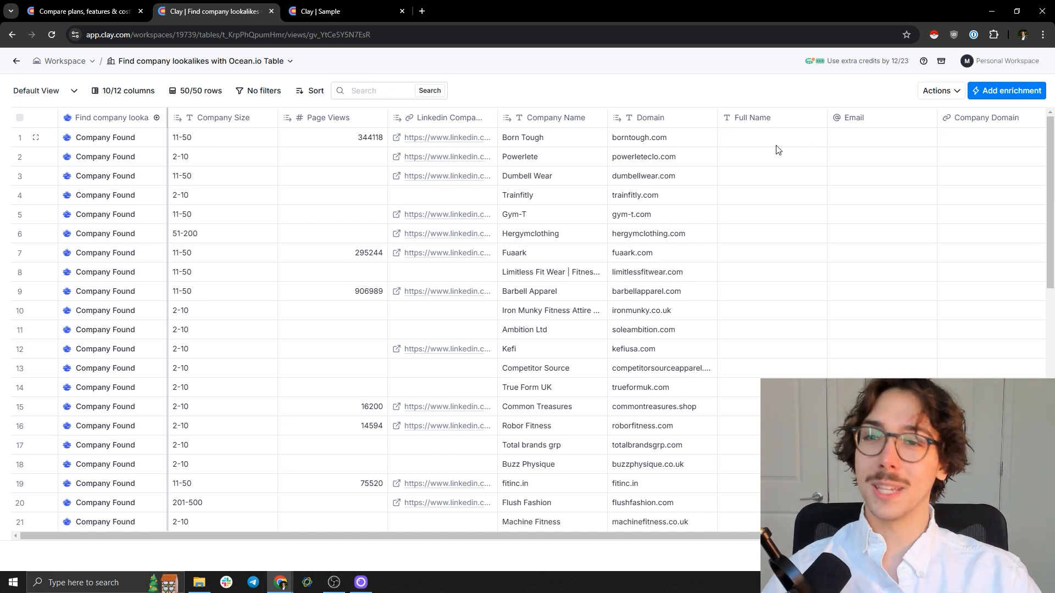
- Add the Find Contacts at Company enrichment, choosing to save its results in a new table
click(1011, 91)
text(find people)
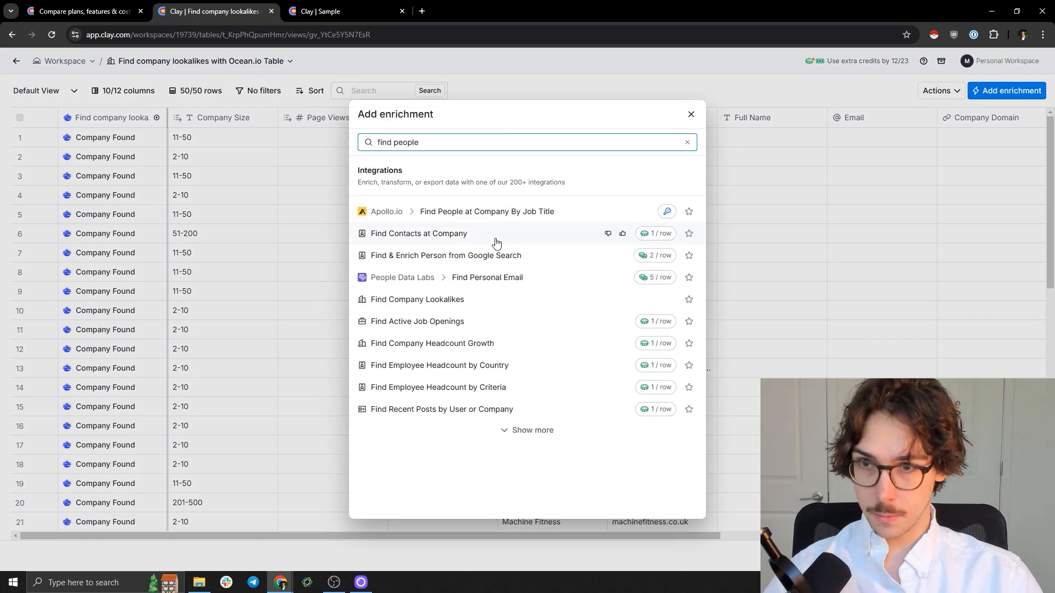
click(496, 243)
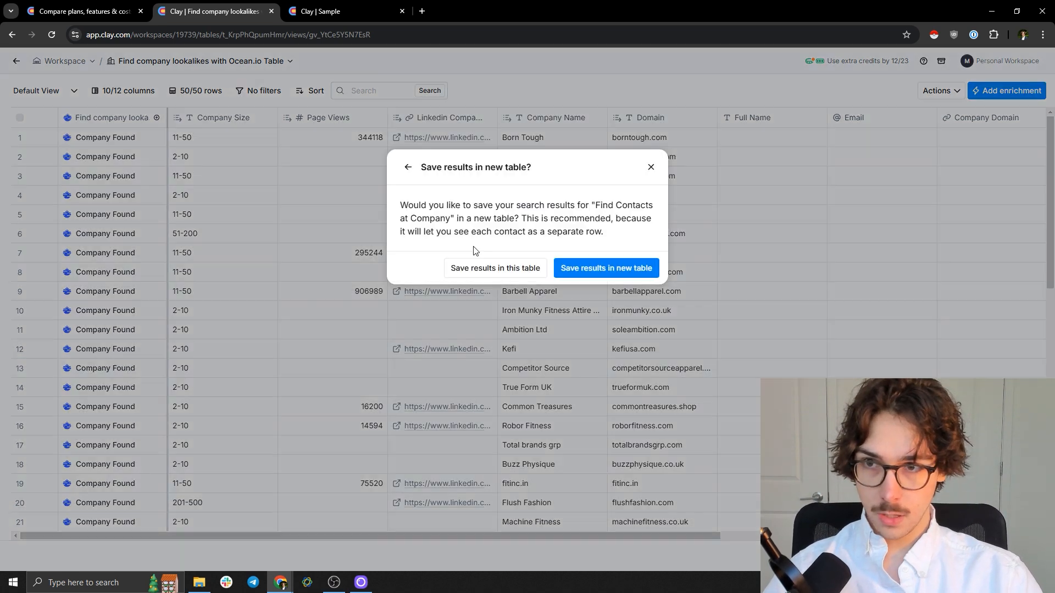
click(606, 268)
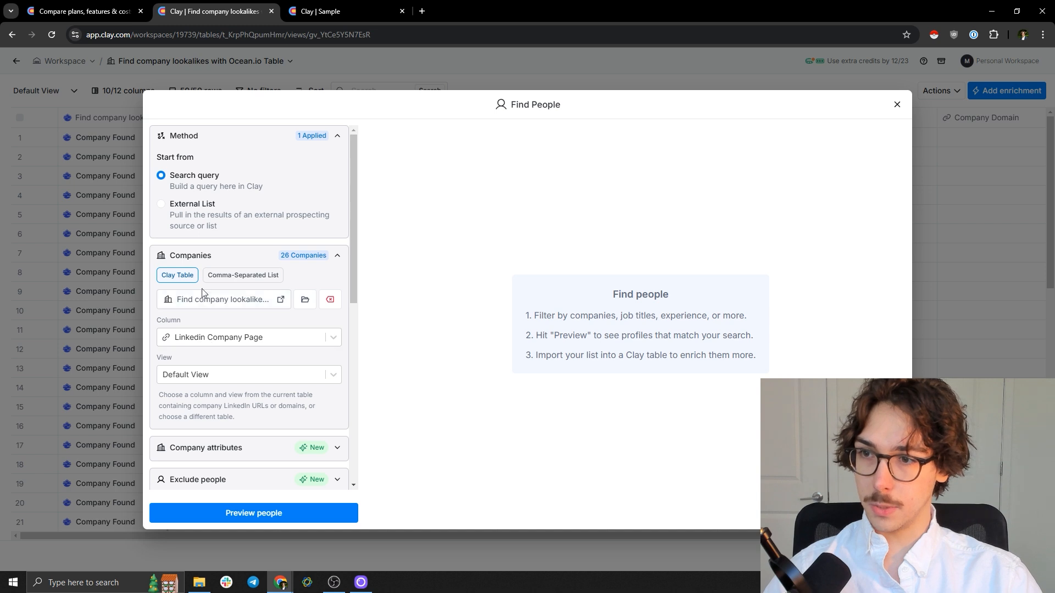
- Filter the people search by job title, including the levels Owner, VP and C-suite
scroll(234, 312, down, 4)
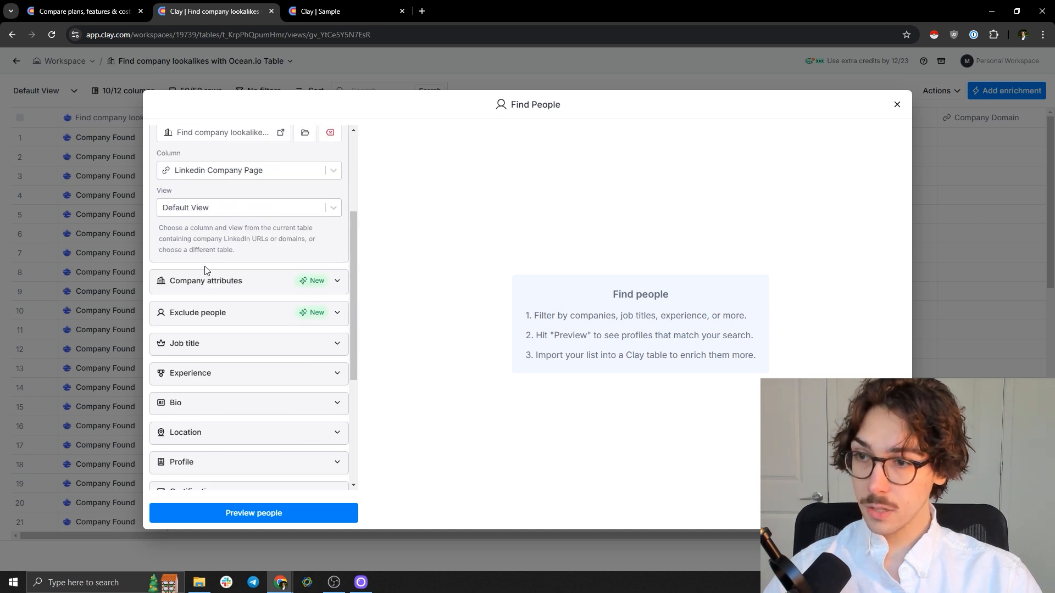
click(213, 292)
click(236, 324)
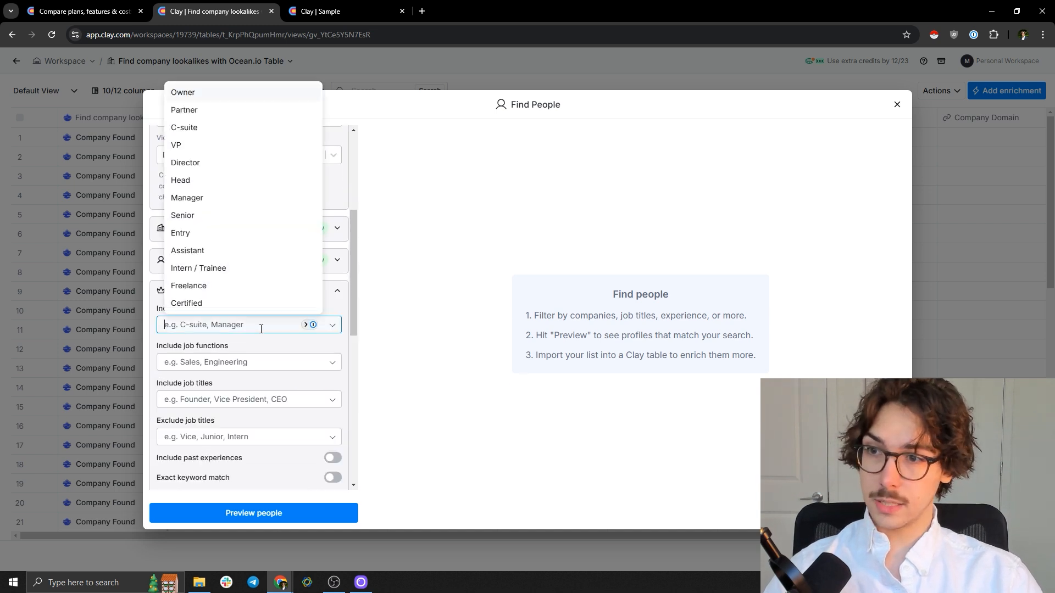
click(191, 94)
click(241, 147)
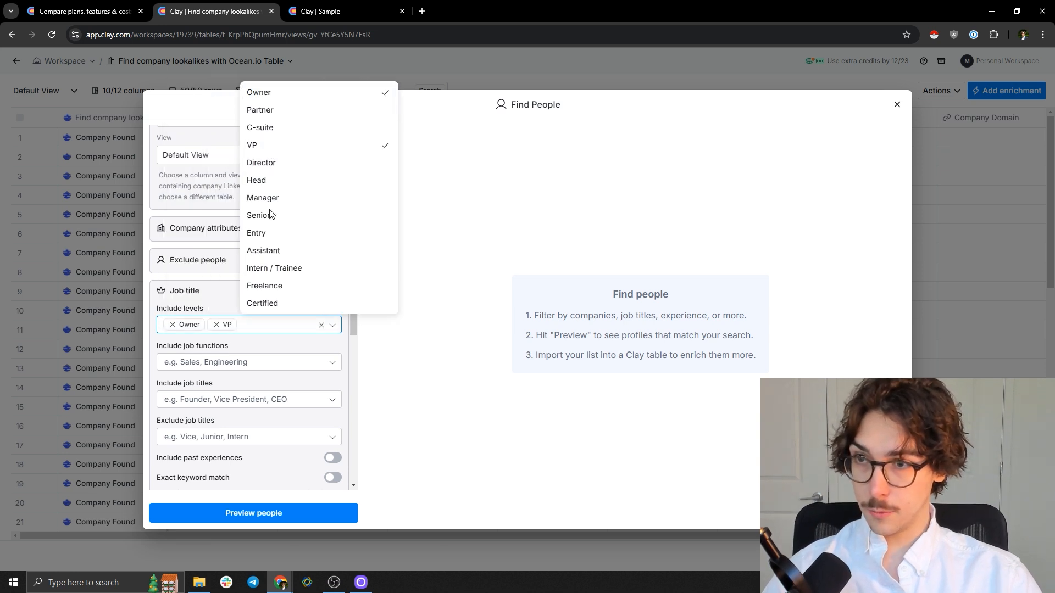
click(264, 131)
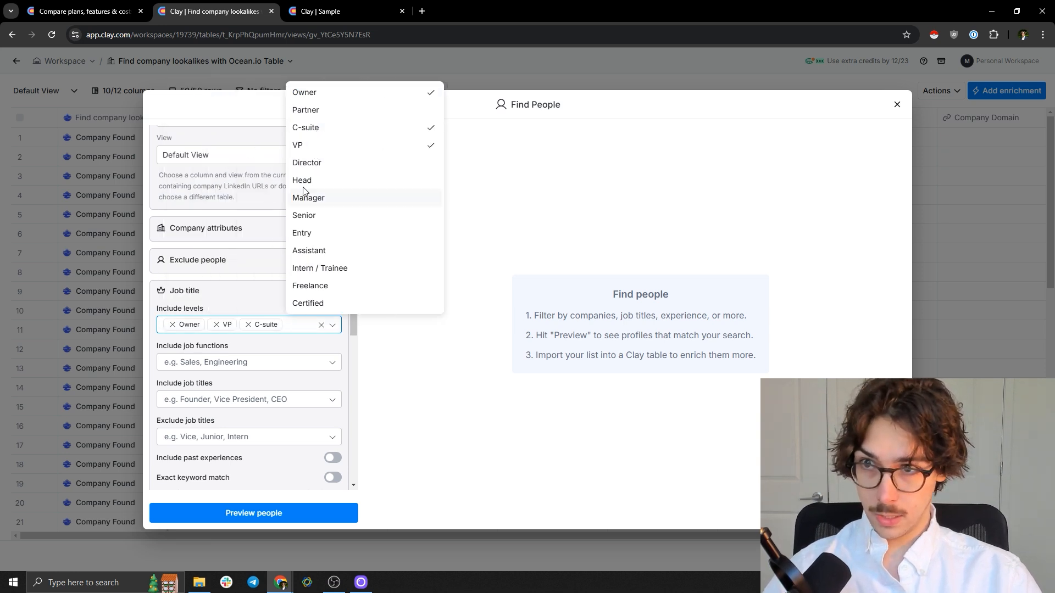
- Try including the Director level in the job title filter, and remove it again
click(319, 164)
click(229, 373)
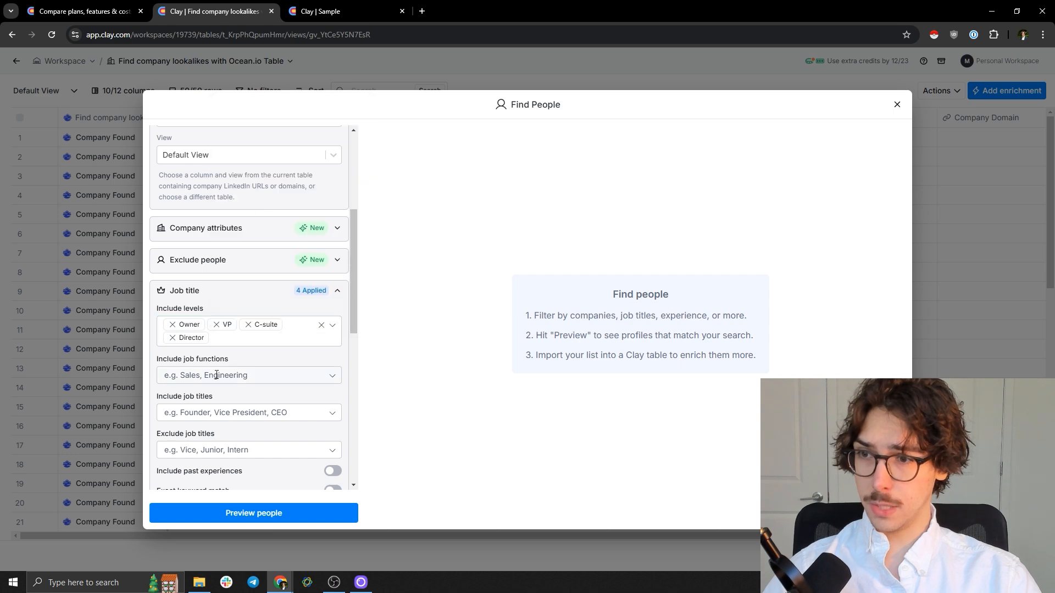
click(228, 374)
scroll(351, 275, down, 6)
scroll(215, 294, up, 6)
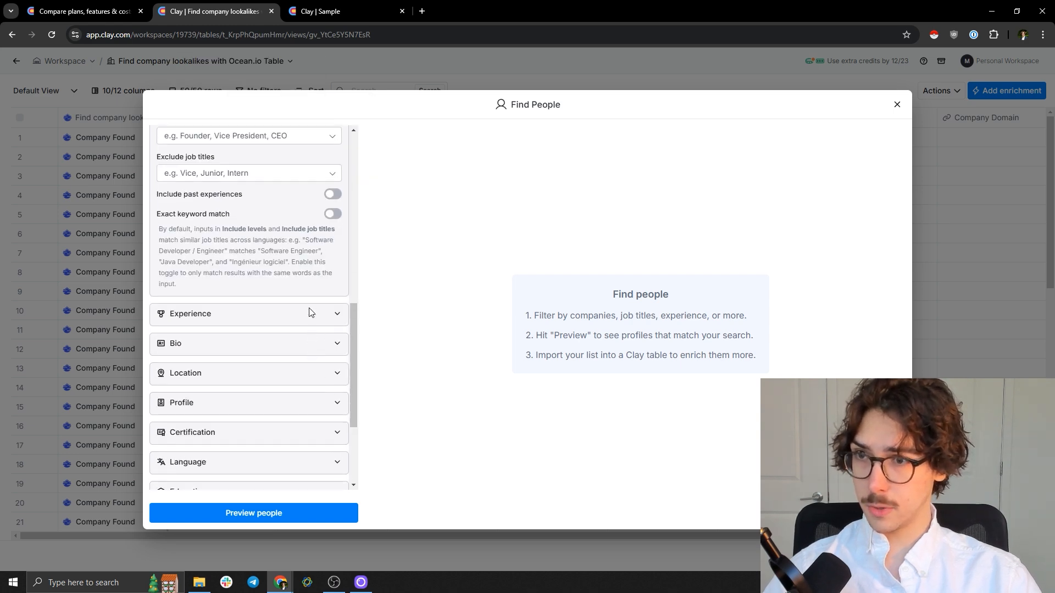
click(173, 349)
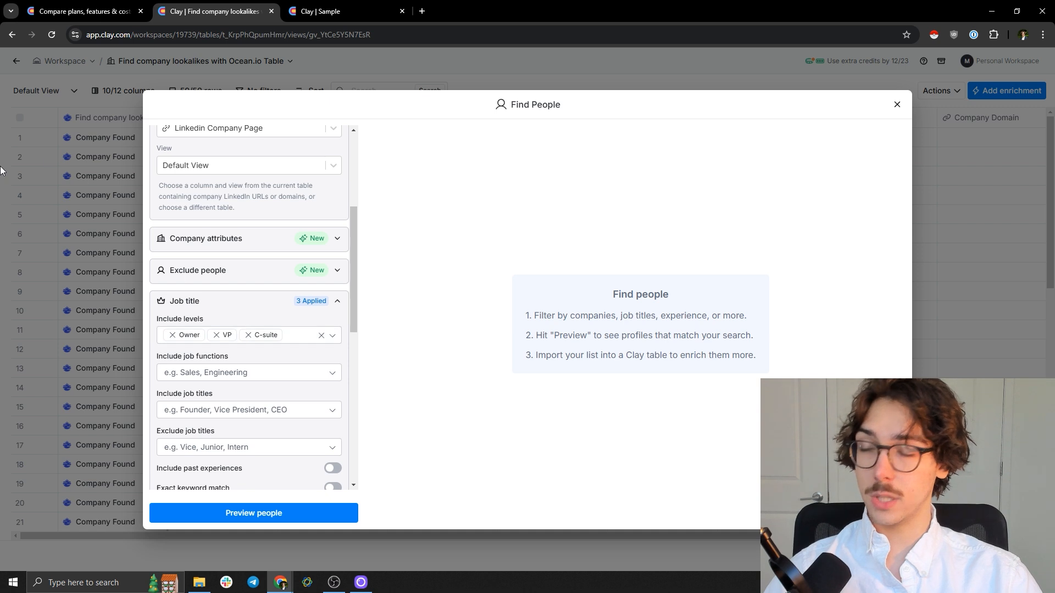
- Review the selectable job titles and the other job title filter settings
scroll(322, 320, down, 2)
click(248, 307)
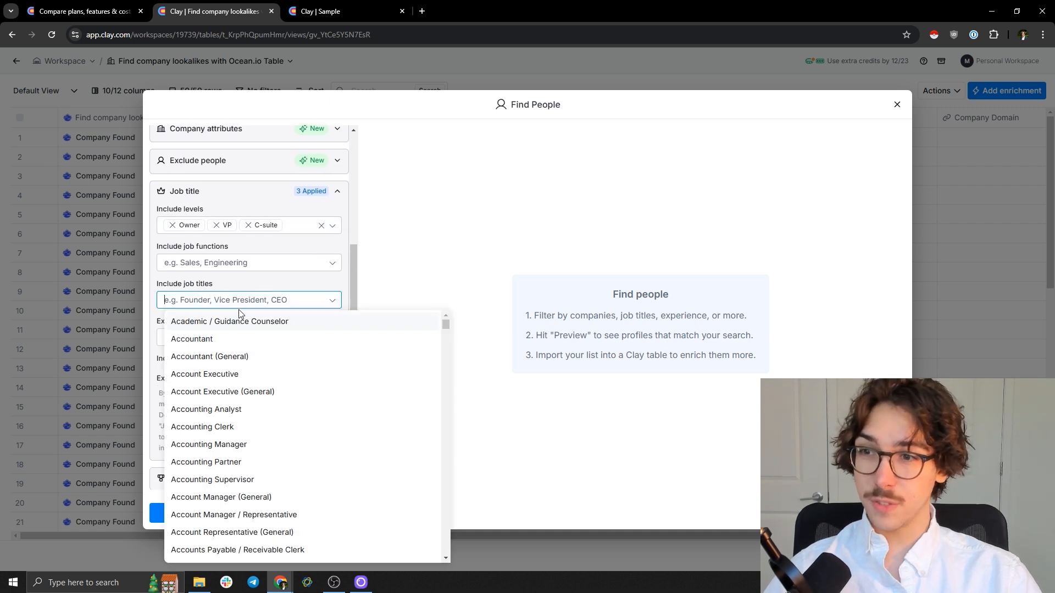
click(399, 295)
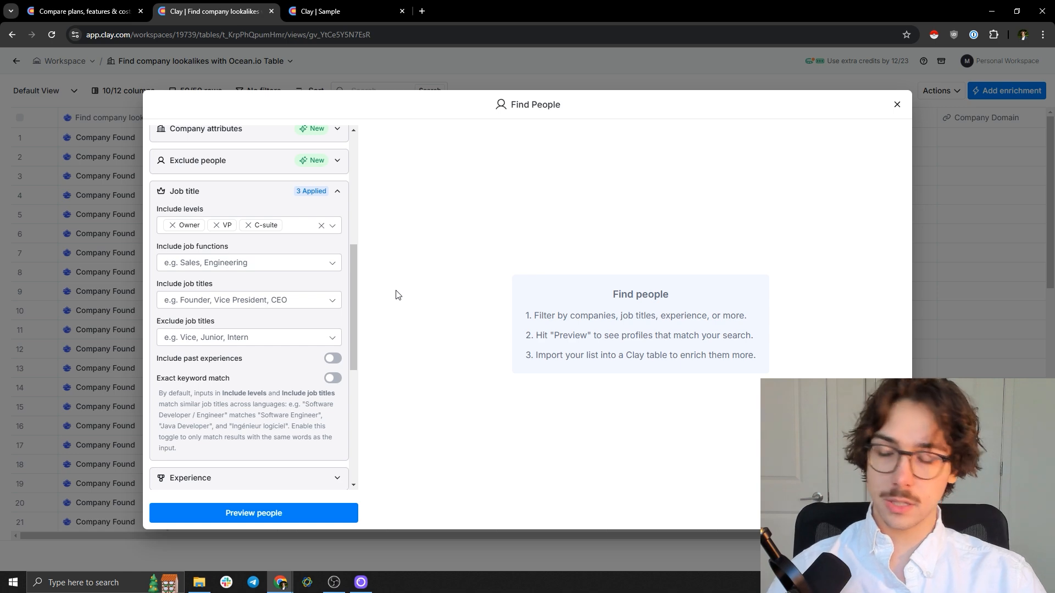
scroll(216, 240, down, 2)
scroll(242, 283, up, 2)
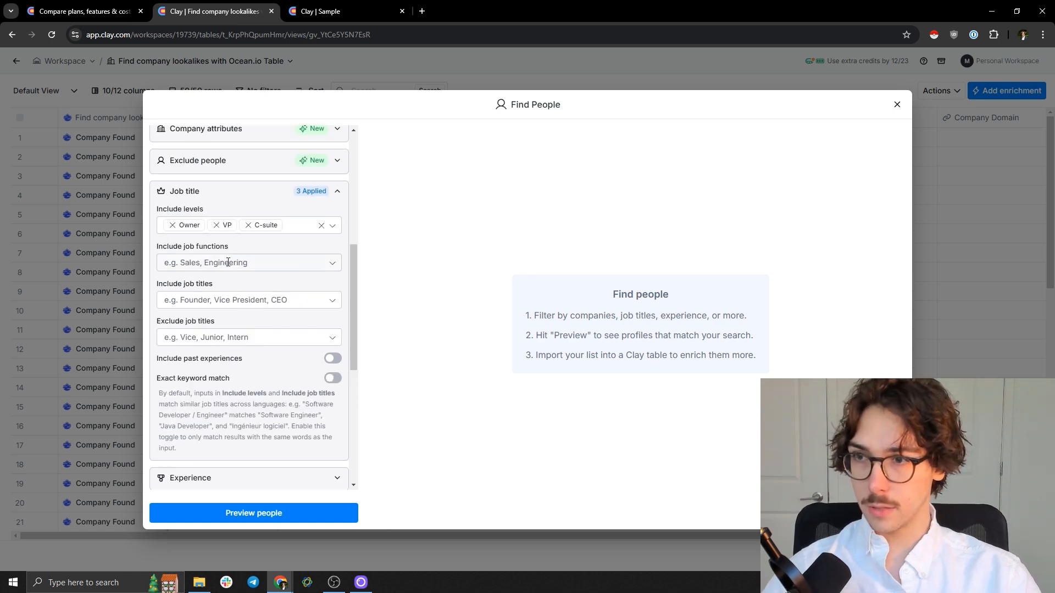
scroll(268, 217, down, 1)
scroll(278, 238, up, 2)
scroll(278, 237, down, 6)
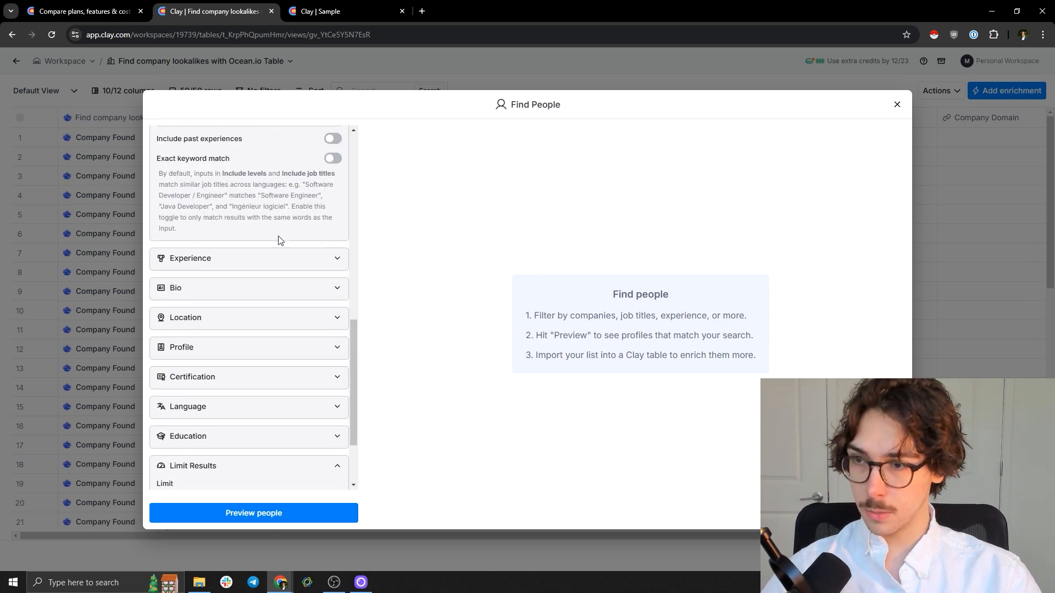
- Filter the people search by location, including only the country United States
click(206, 269)
click(217, 297)
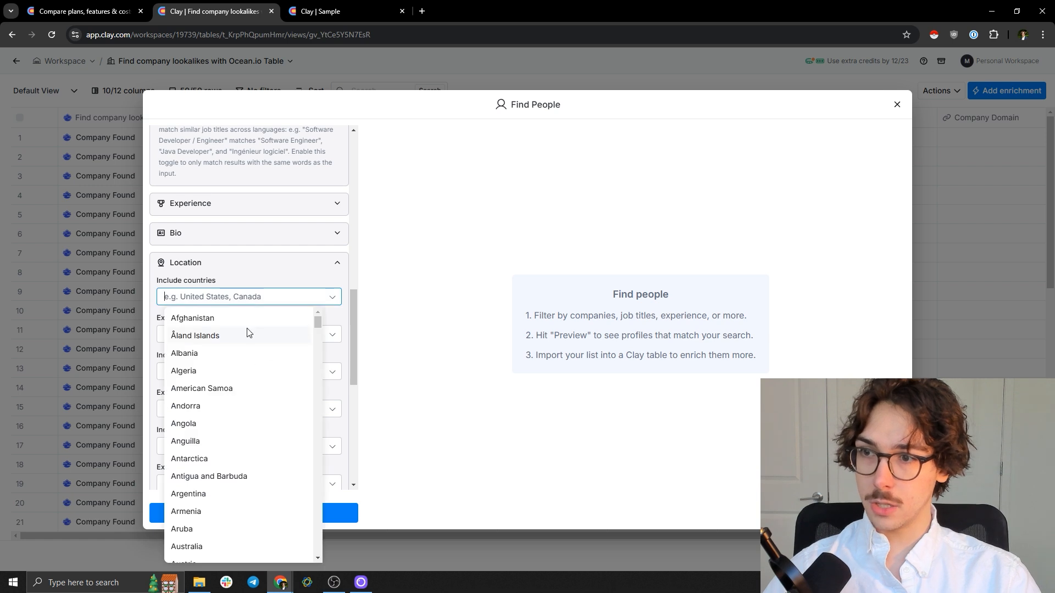
click(267, 294)
click(266, 294)
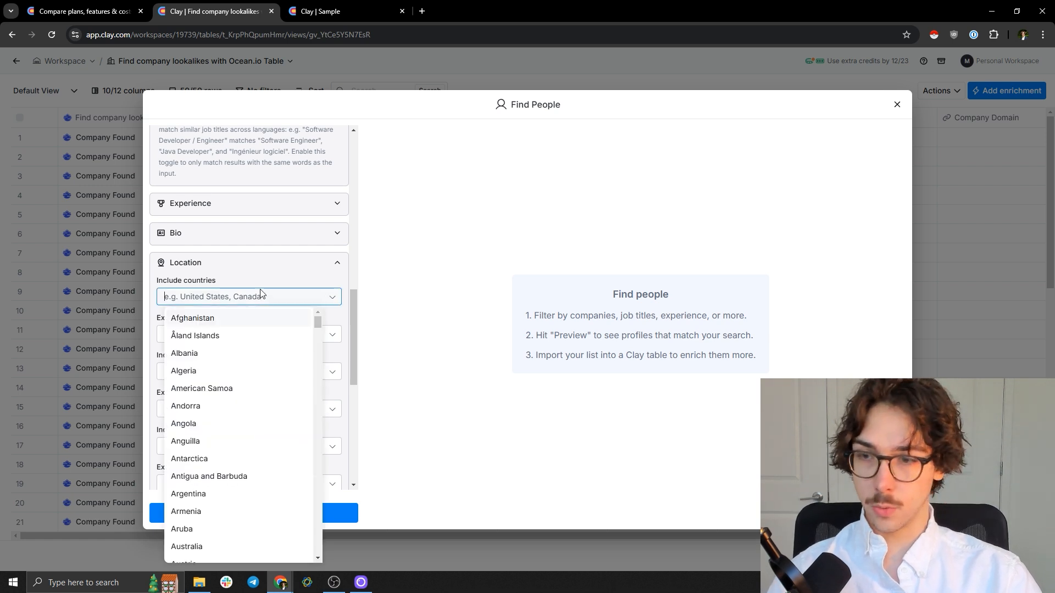
text(uni)
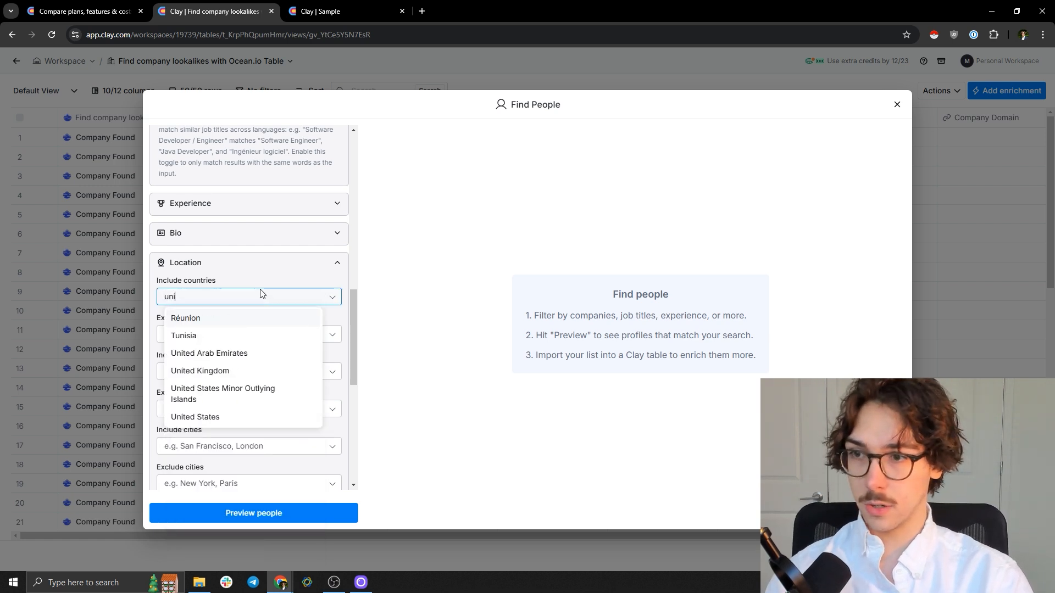
click(237, 421)
click(181, 358)
- Examine the Education, Language, Certification and Profile filters, including the minimum connections and followers settings
scroll(202, 365, down, 5)
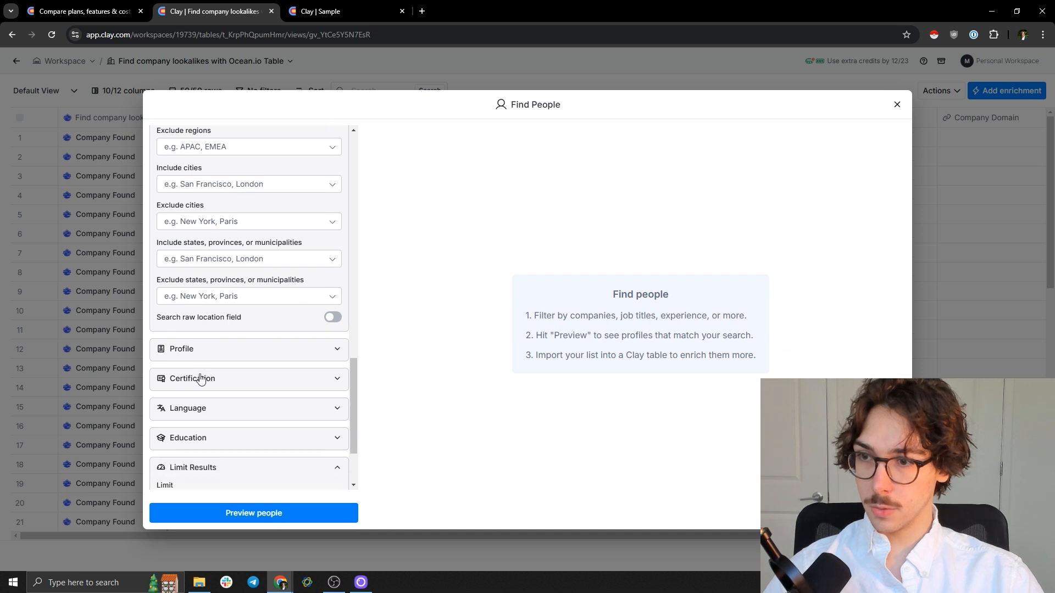
scroll(175, 379, down, 2)
click(207, 344)
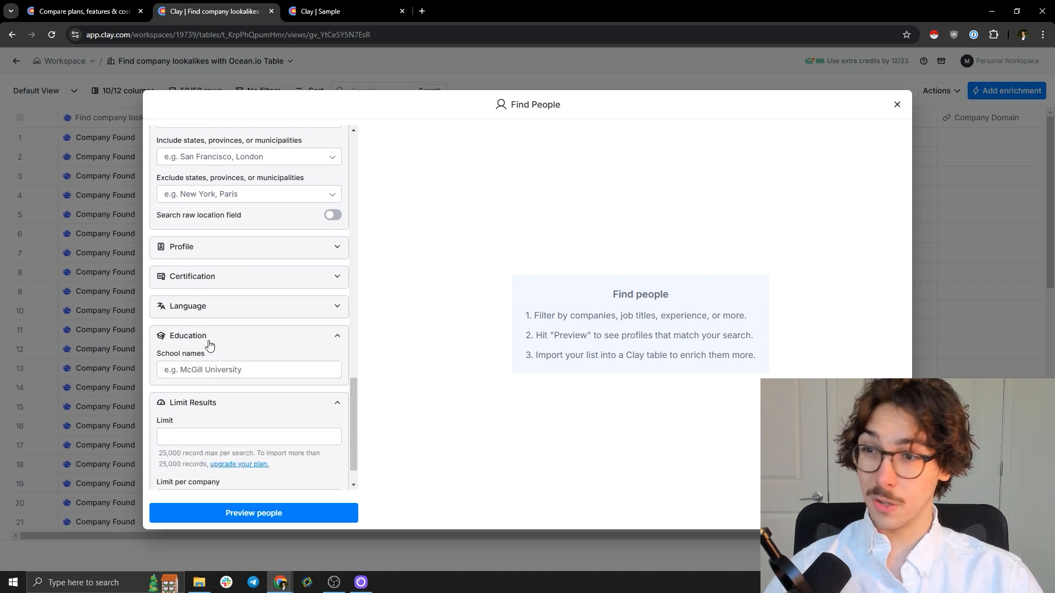
click(260, 374)
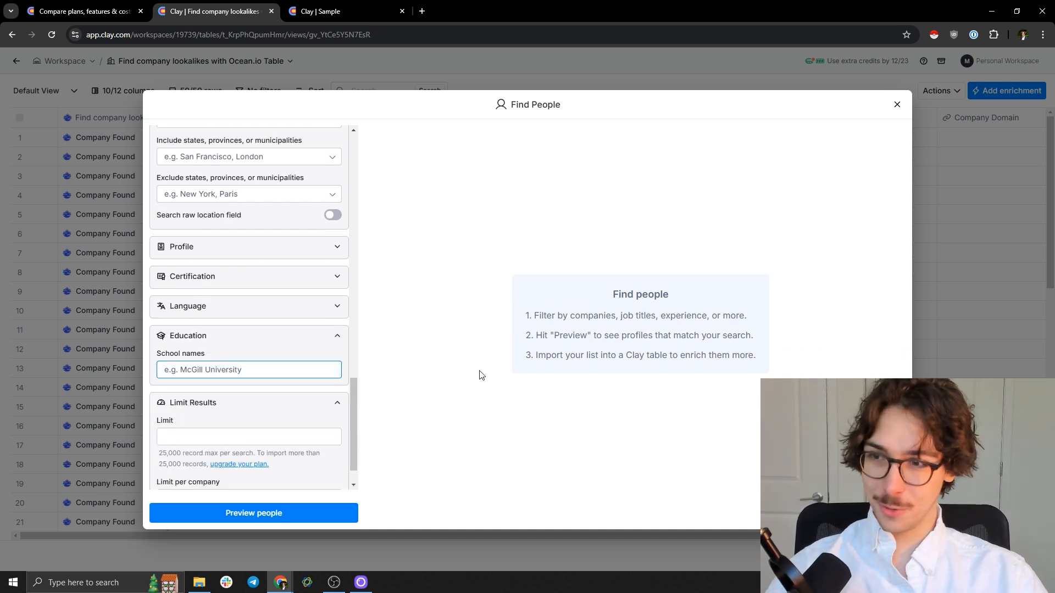
click(174, 307)
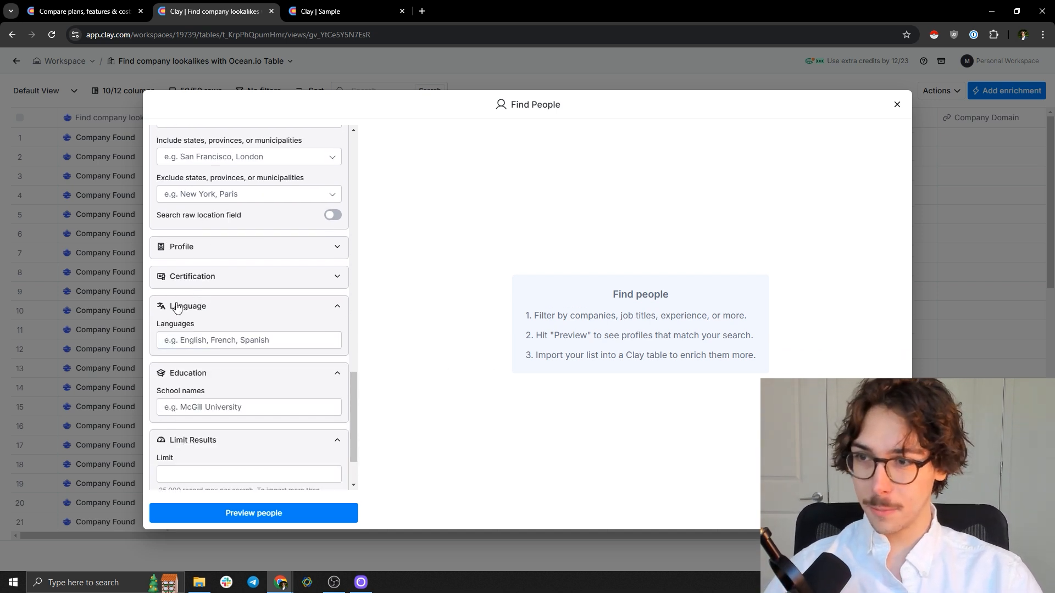
scroll(242, 330, up, 1)
click(247, 328)
click(240, 305)
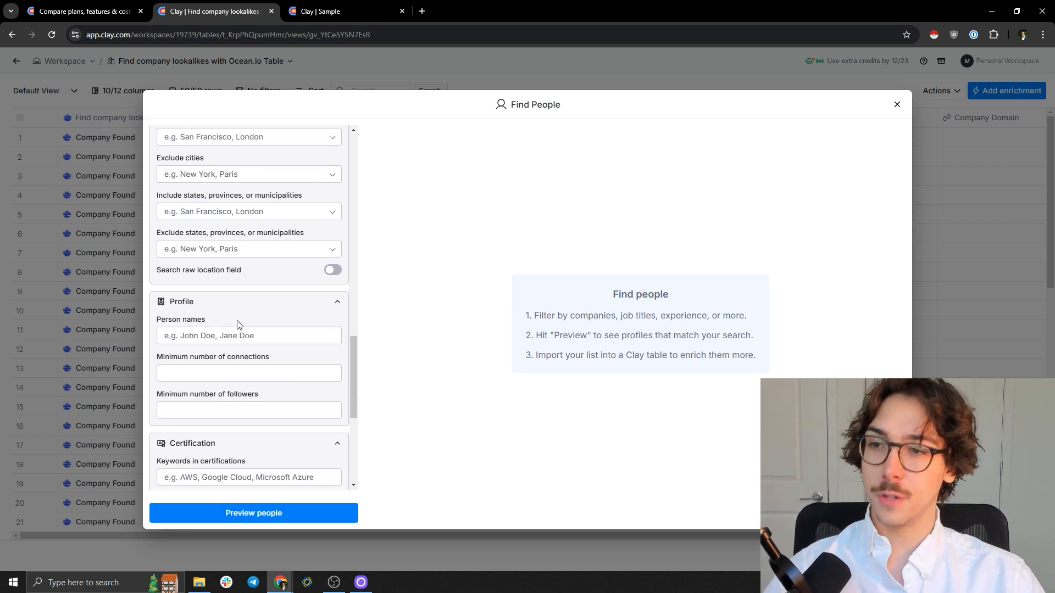
click(244, 376)
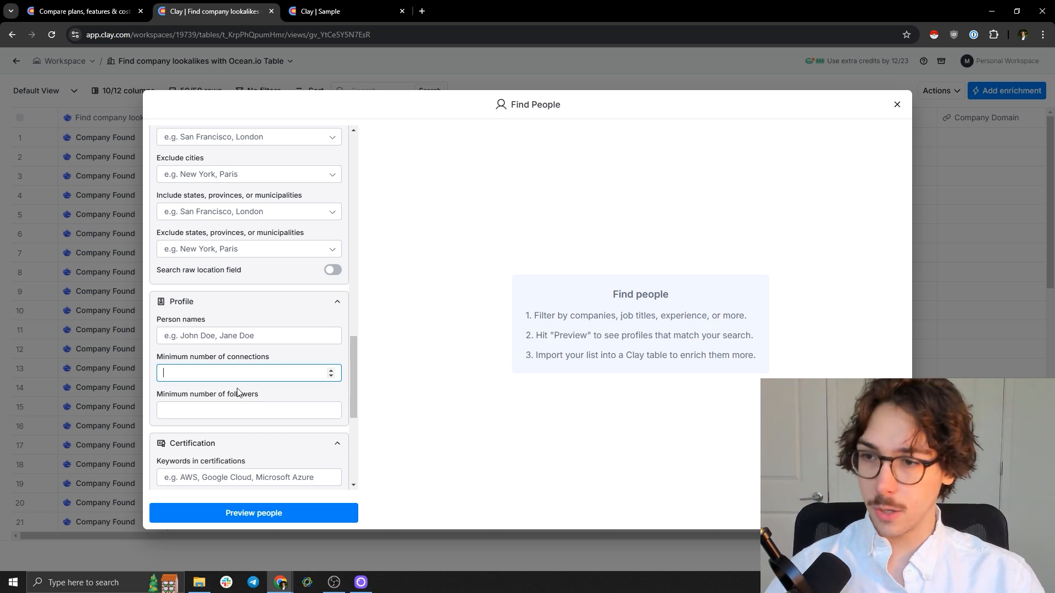
click(266, 409)
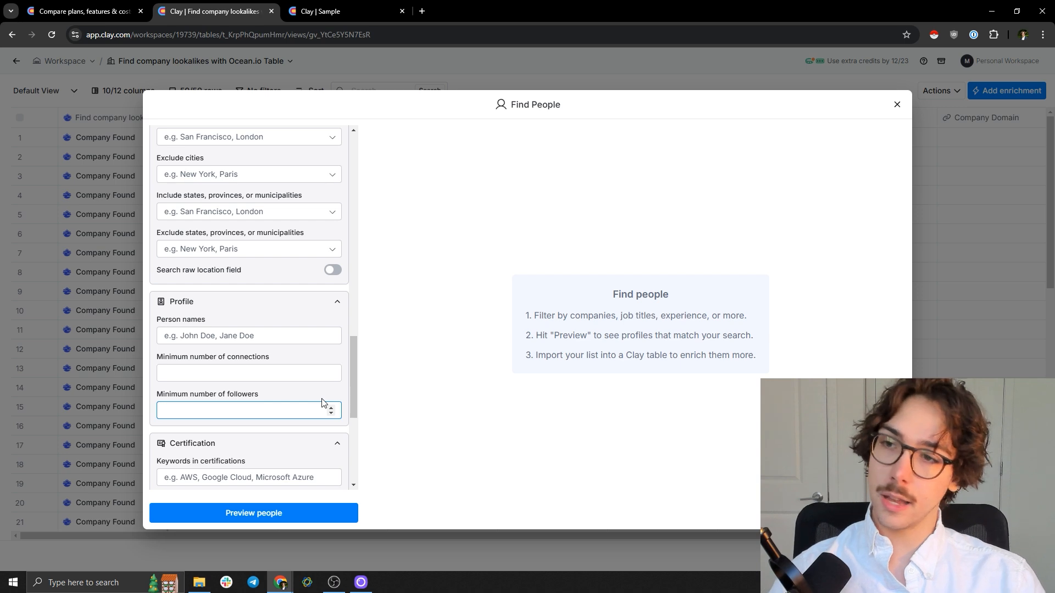
- Preview the people matching the job level and United States filters, and review the results
scroll(330, 357, up, 10)
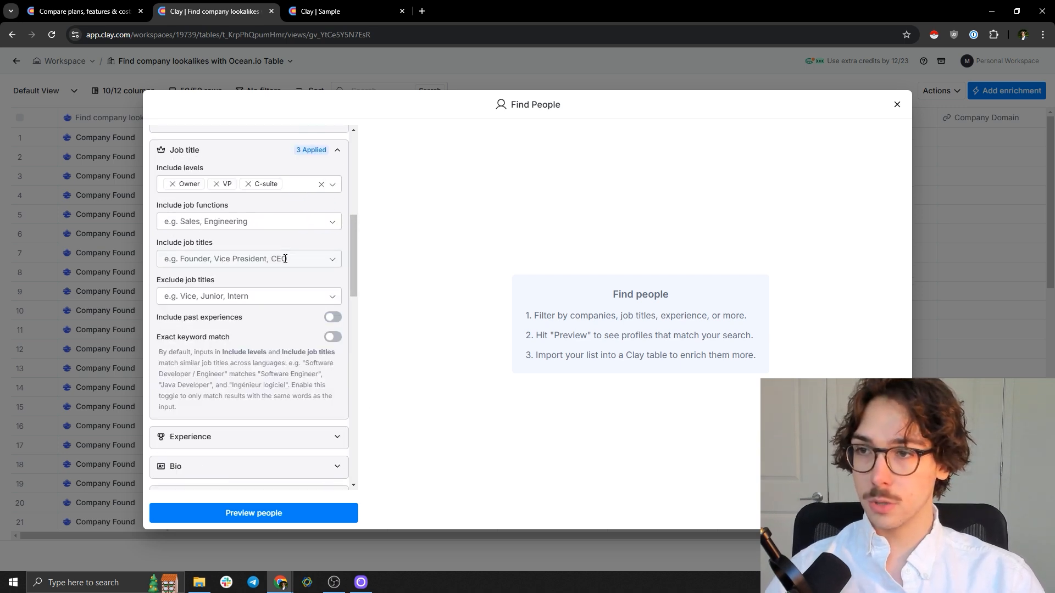
click(296, 513)
scroll(289, 350, down, 6)
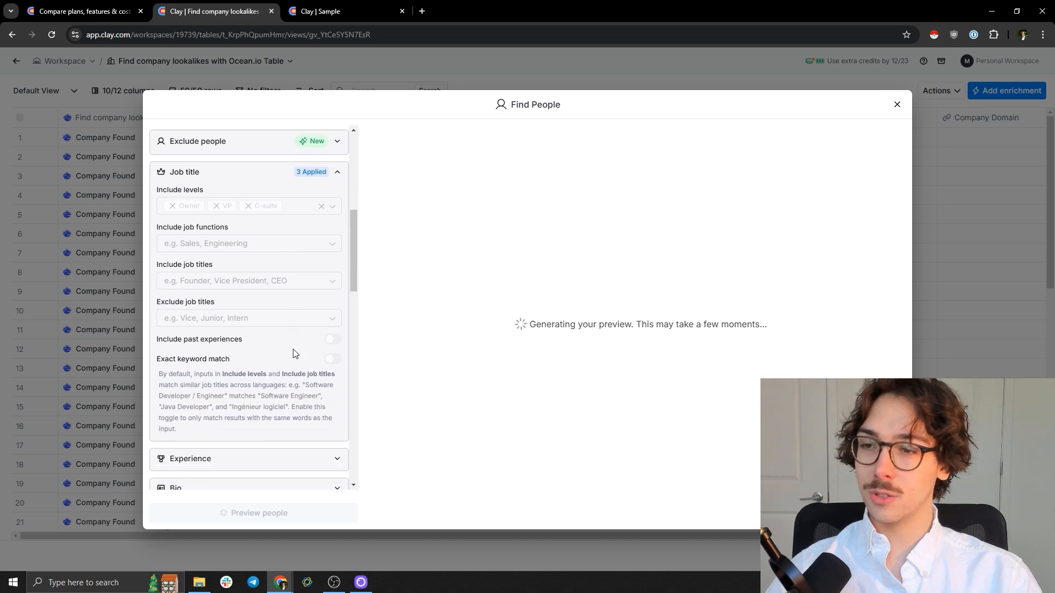
scroll(294, 346, up, 2)
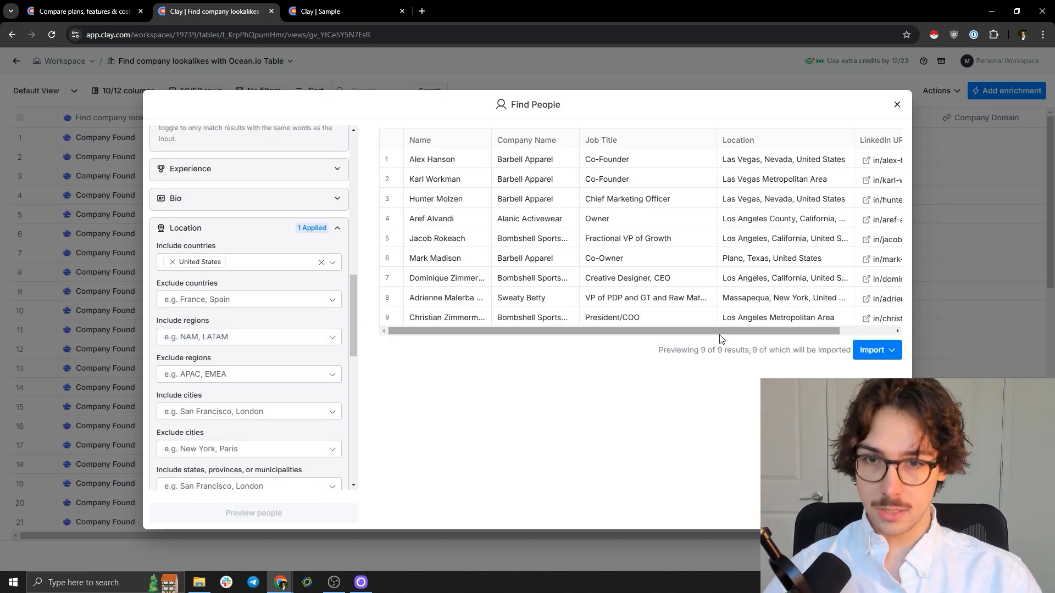
drag(721, 332, 662, 332)
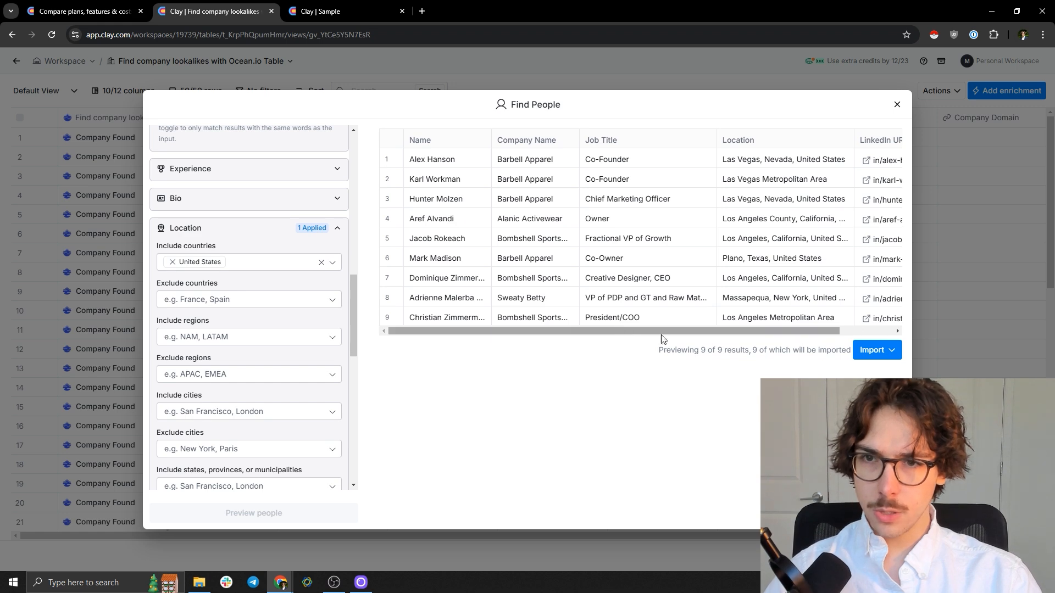
scroll(287, 286, down, 1)
scroll(320, 326, up, 2)
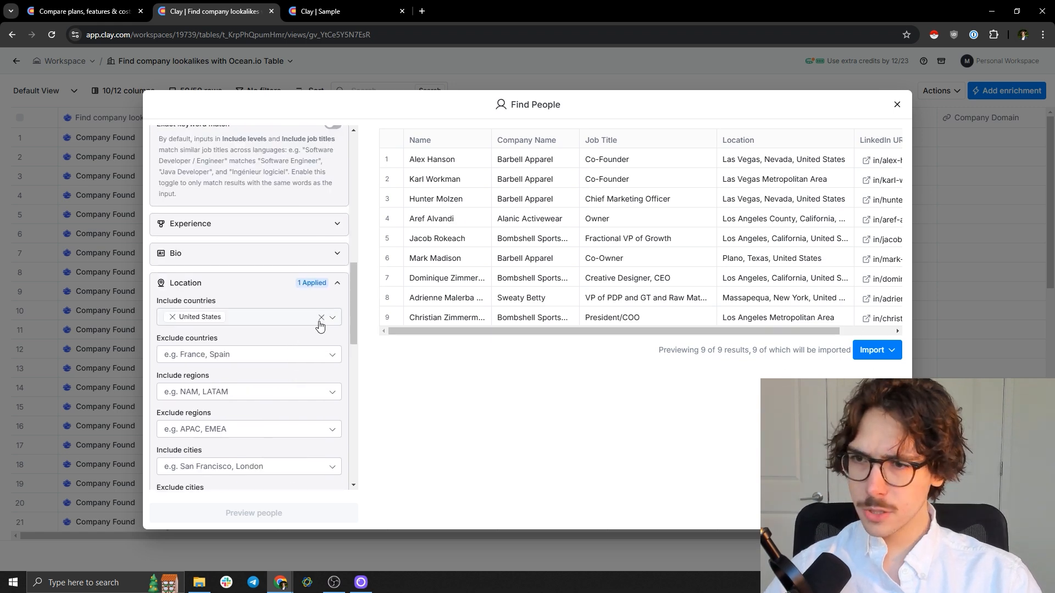
- Clear the United States country filter, preview the people search again and look through the results
click(321, 319)
click(271, 514)
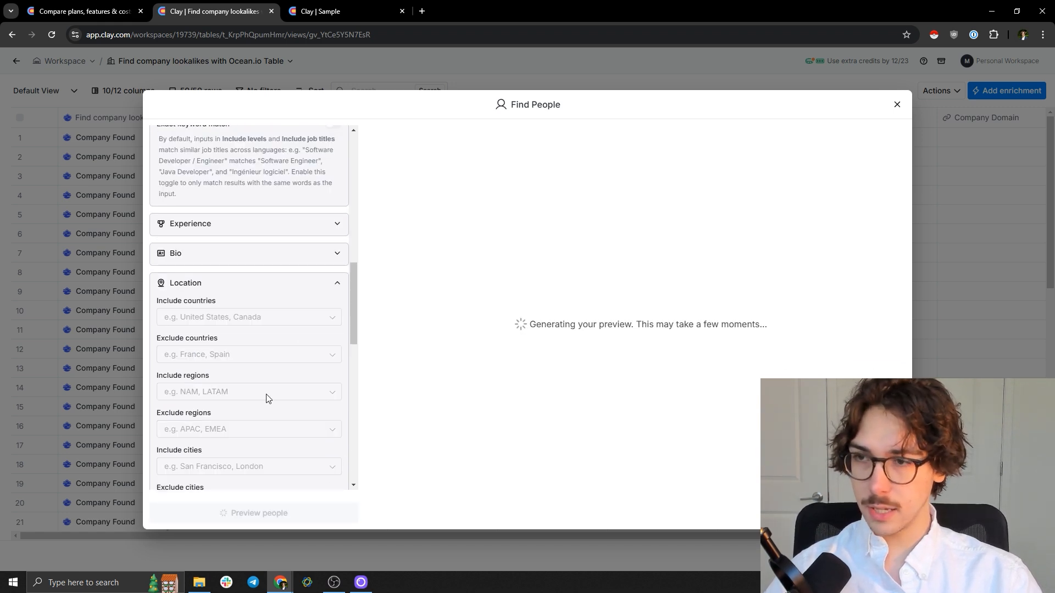
scroll(211, 313, down, 1)
scroll(635, 395, down, 1)
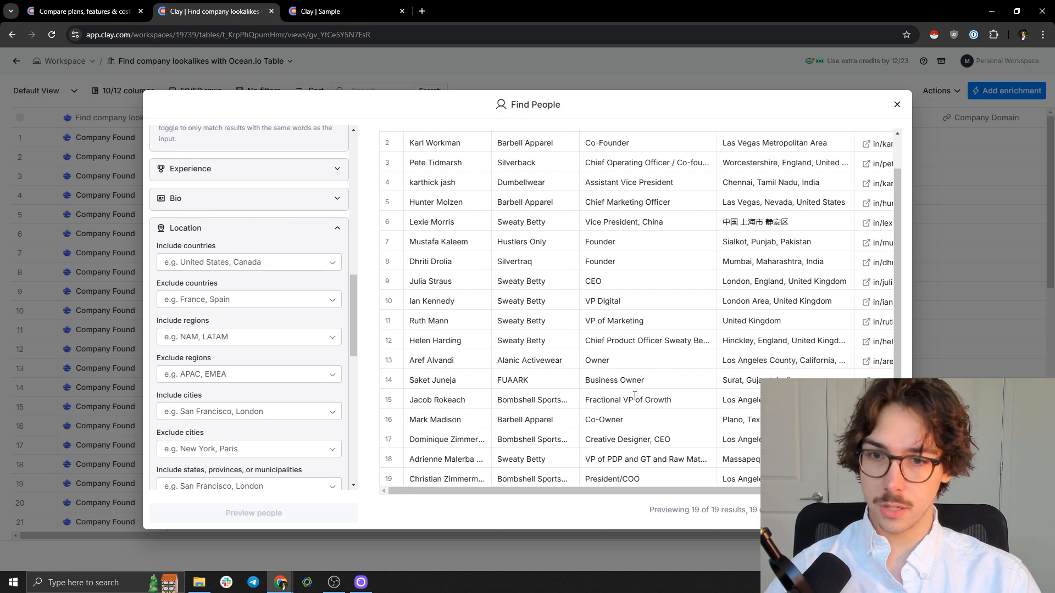
scroll(511, 450, up, 1)
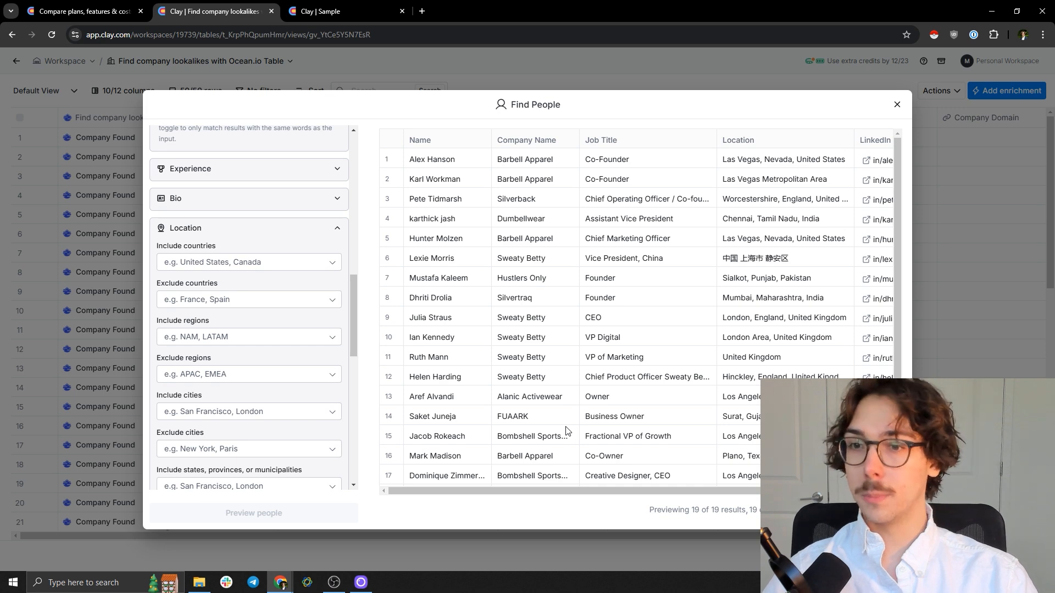
- Import the previewed people into a new table without any additional enrichments
scroll(307, 346, down, 10)
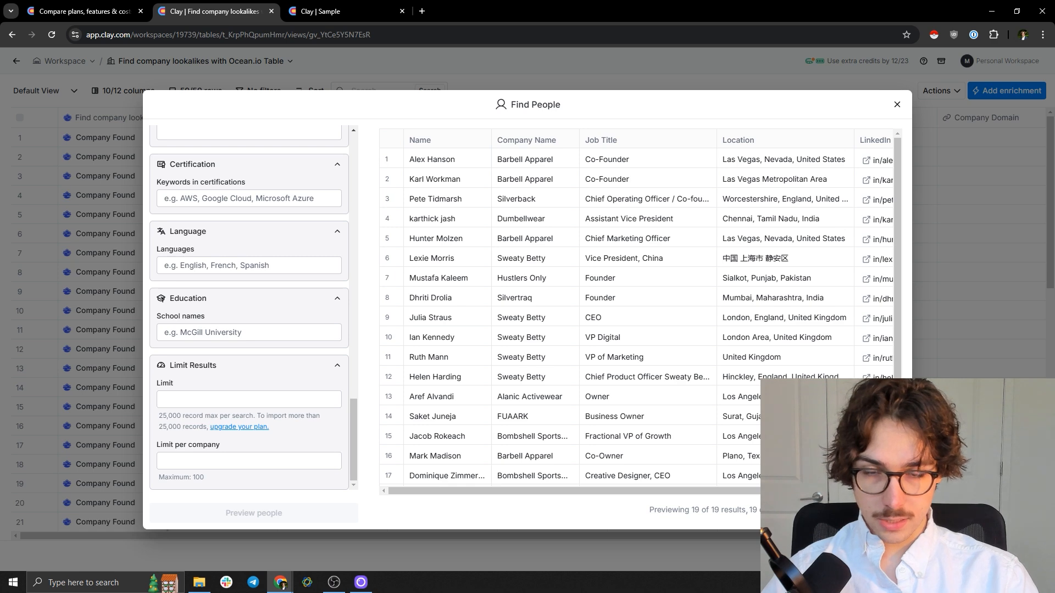
click(874, 512)
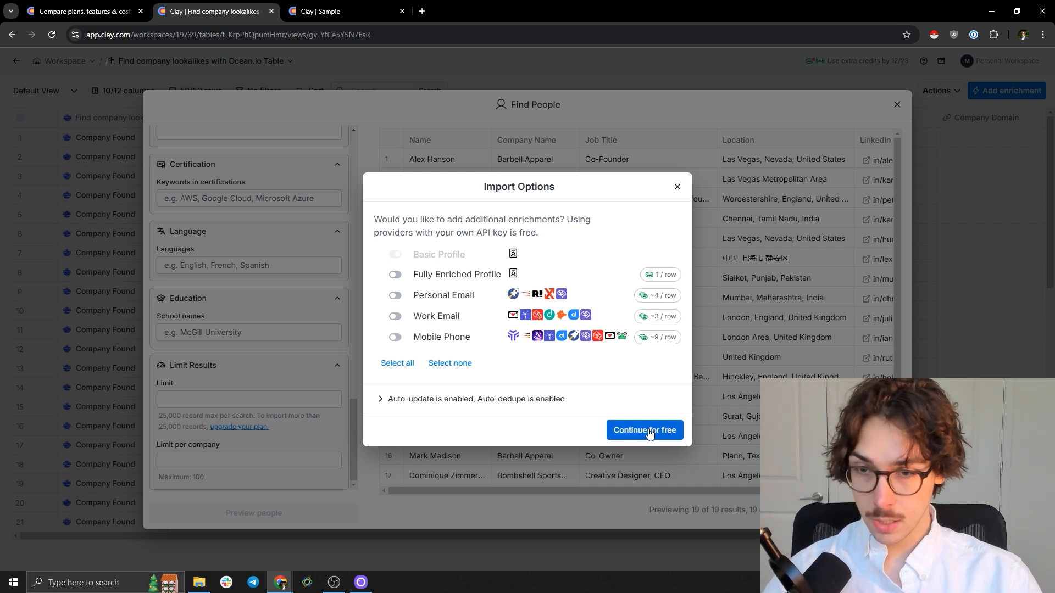
click(633, 435)
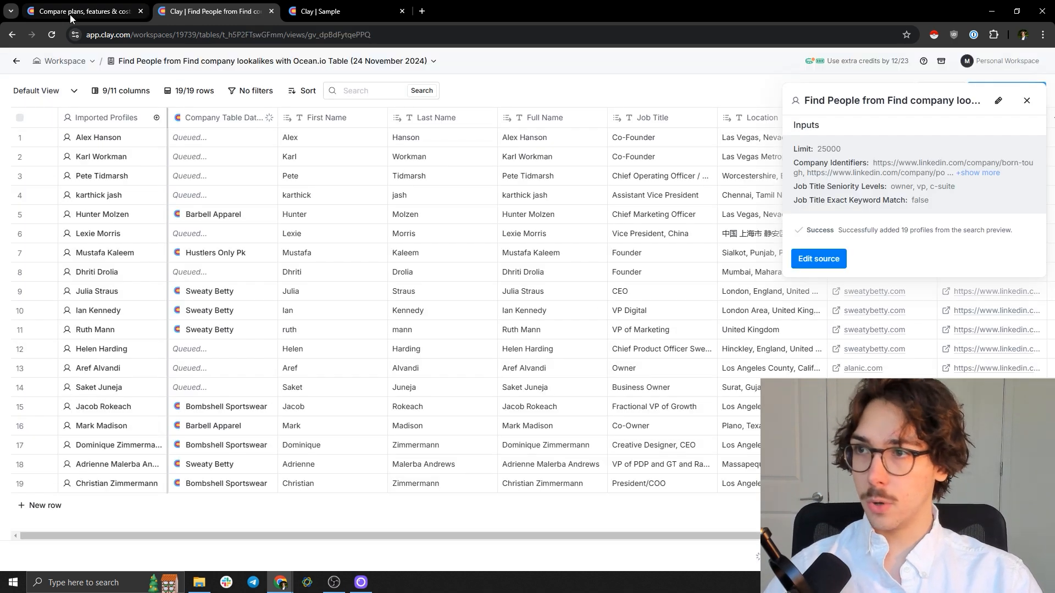
click(70, 12)
click(324, 11)
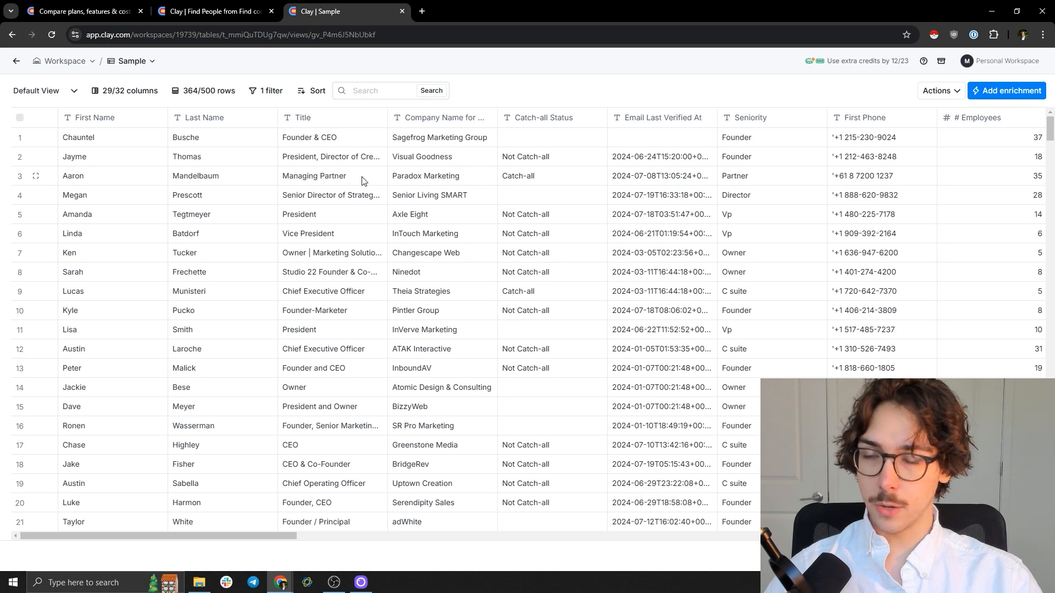
click(250, 4)
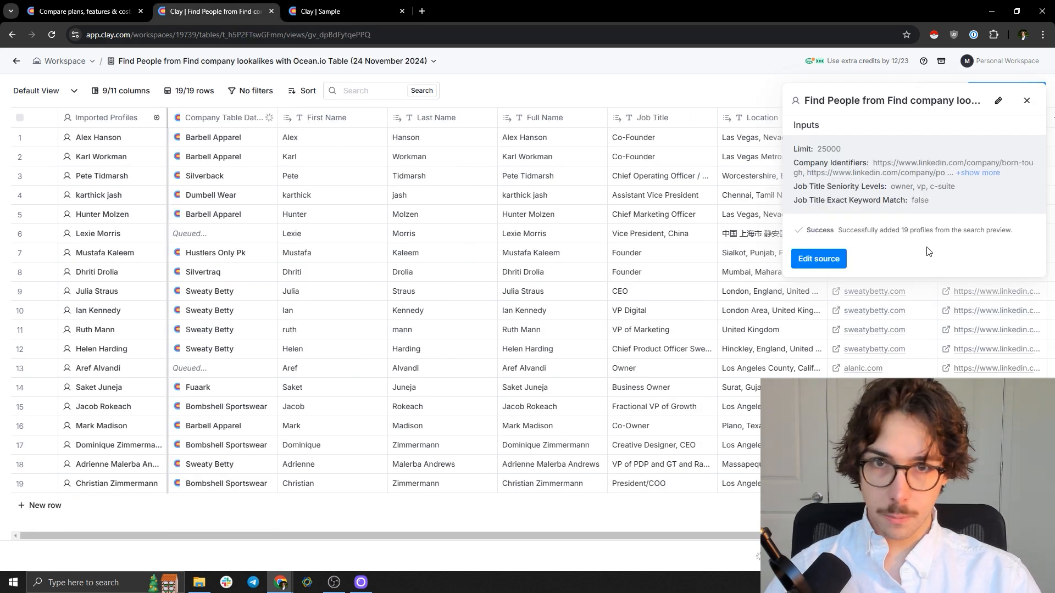
- Close the source details and search the available enrichments for "work email" to add to the people table
click(1025, 105)
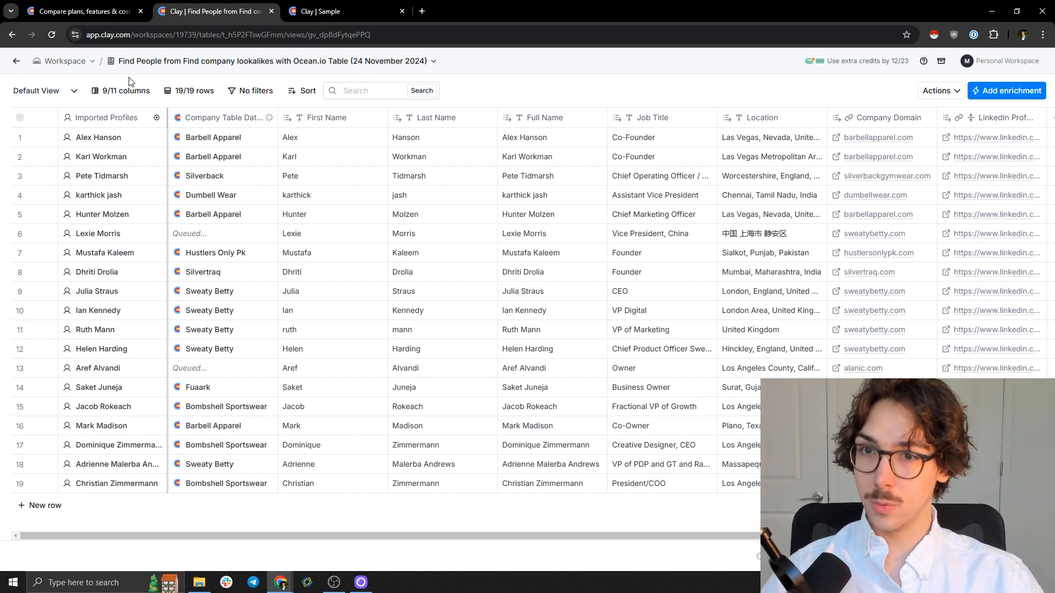
drag(665, 536, 422, 507)
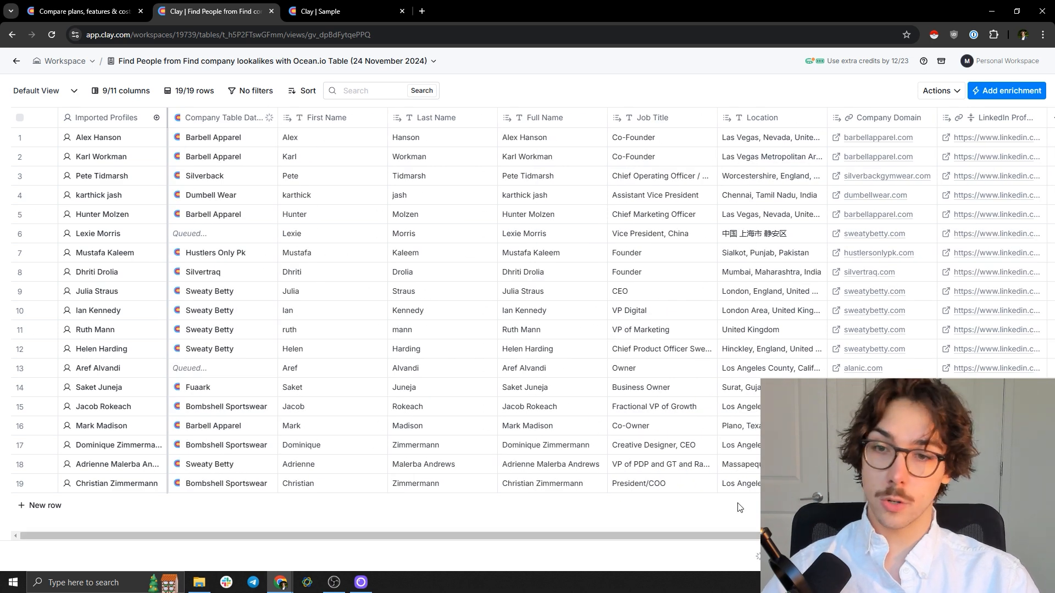
drag(740, 536, 823, 536)
click(992, 122)
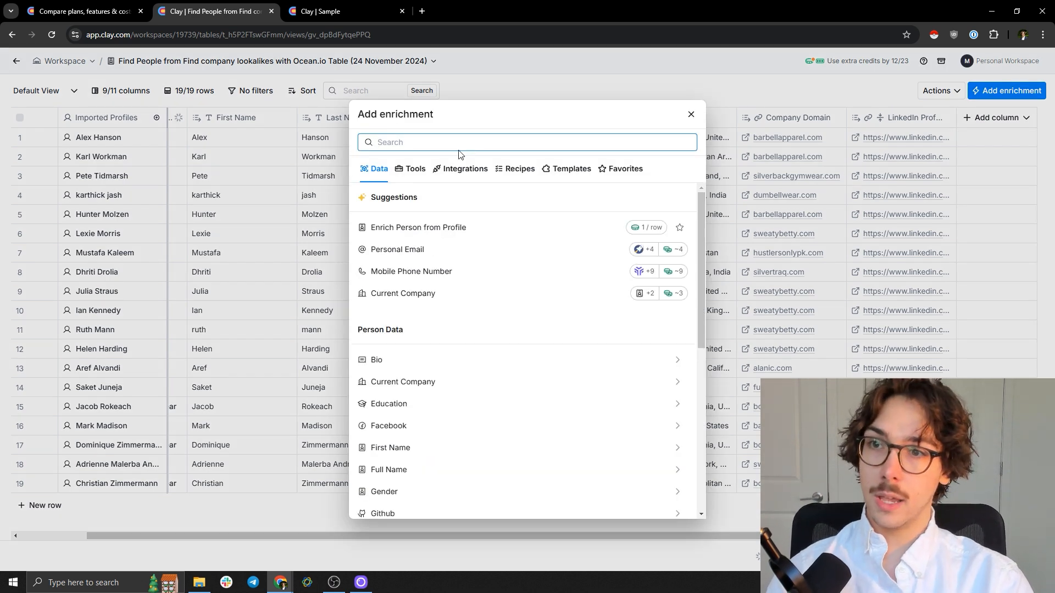
text(work em)
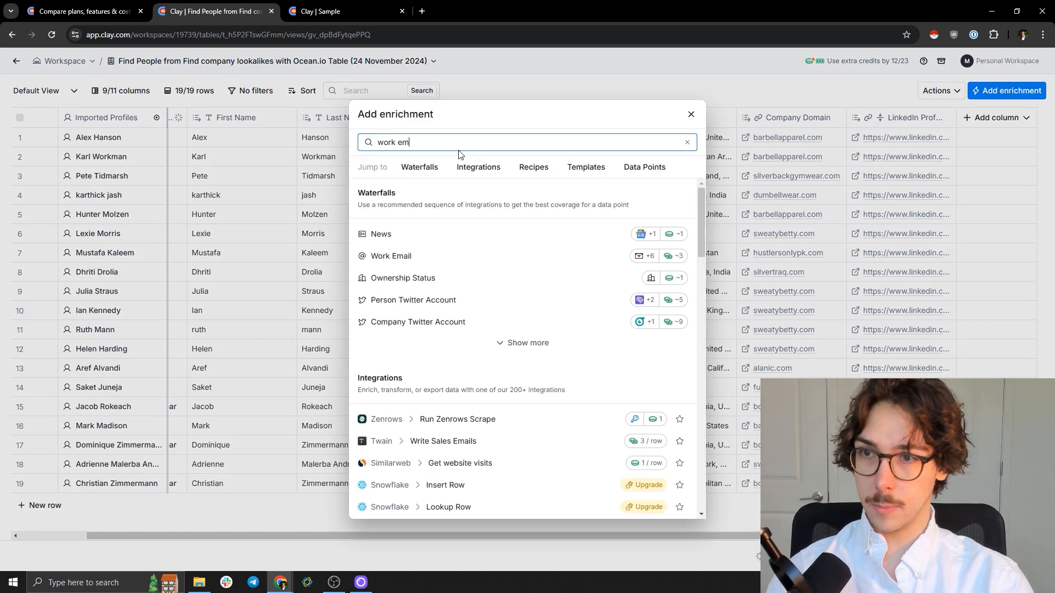
text(ail)
- Look through the work email providers and choose the Work Email waterfall
scroll(409, 349, down, 2)
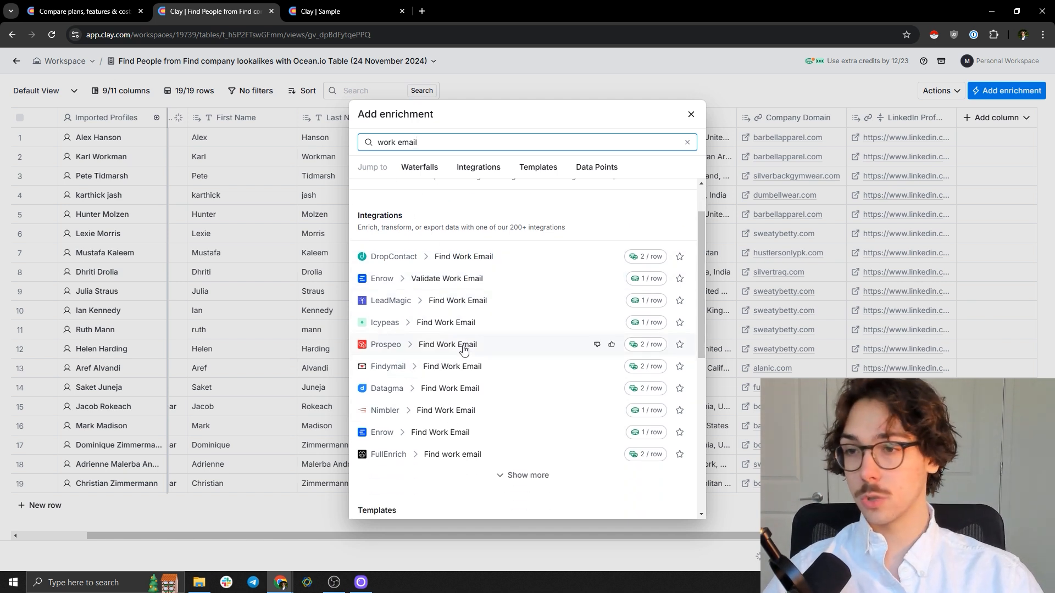
scroll(464, 349, up, 1)
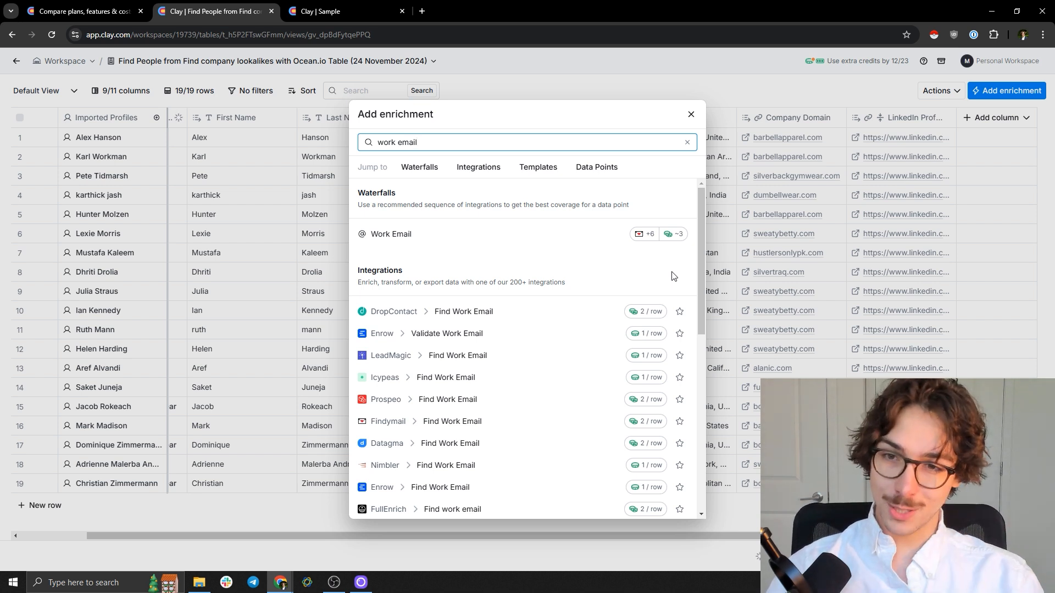
scroll(550, 352, down, 3)
scroll(567, 339, up, 3)
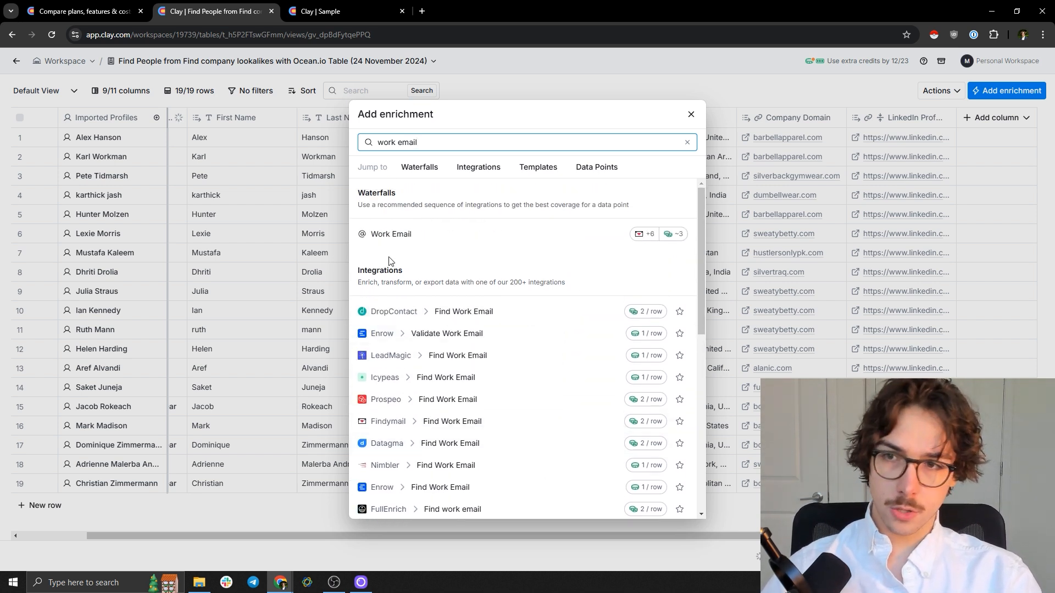
click(438, 235)
- Open the Findymail action in the waterfall and set it to use the Clay-managed Findymail account
click(895, 236)
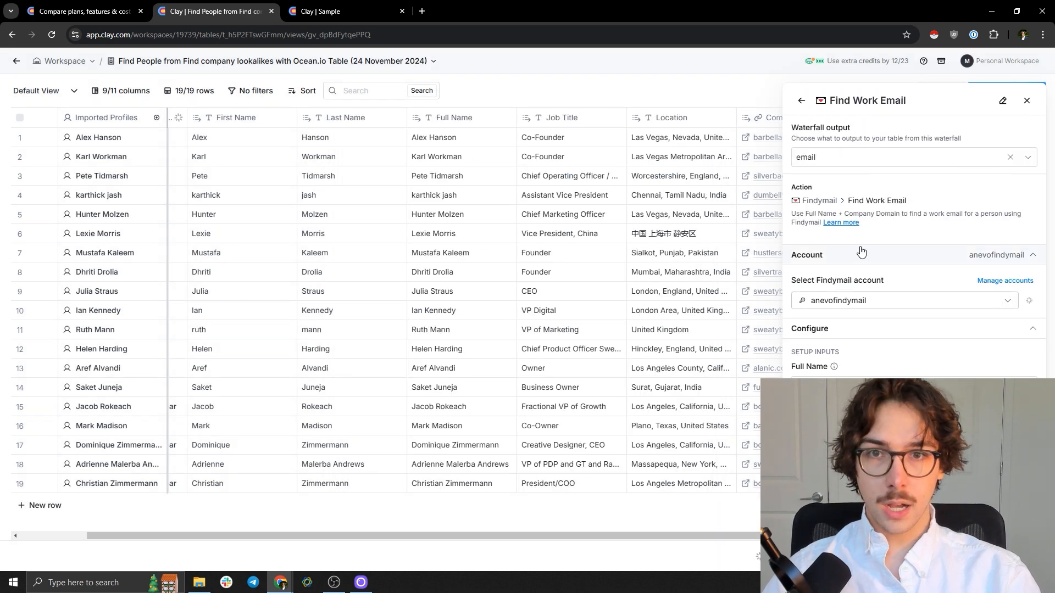
click(801, 100)
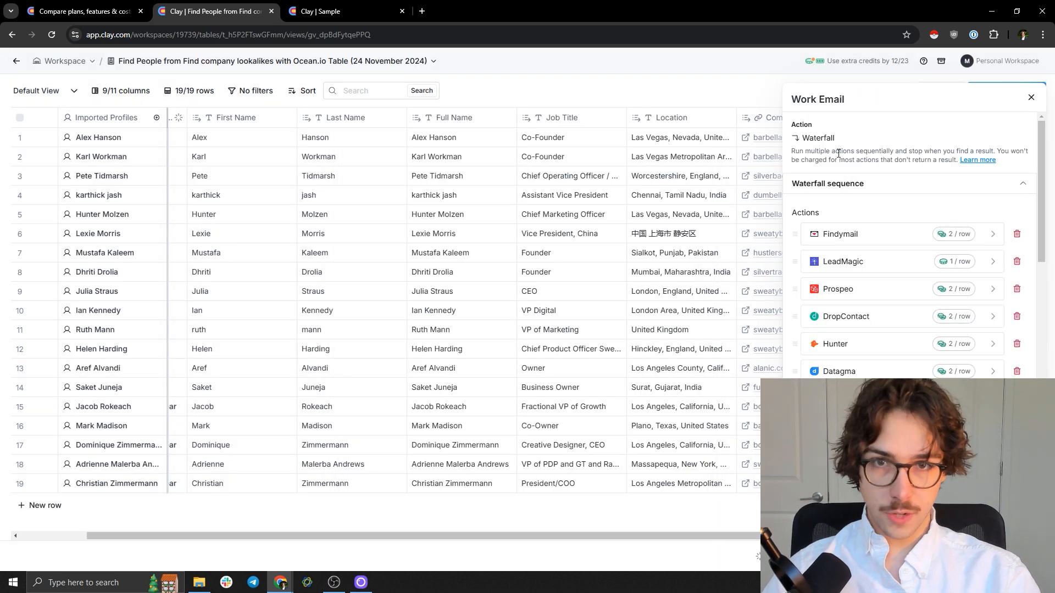
click(934, 238)
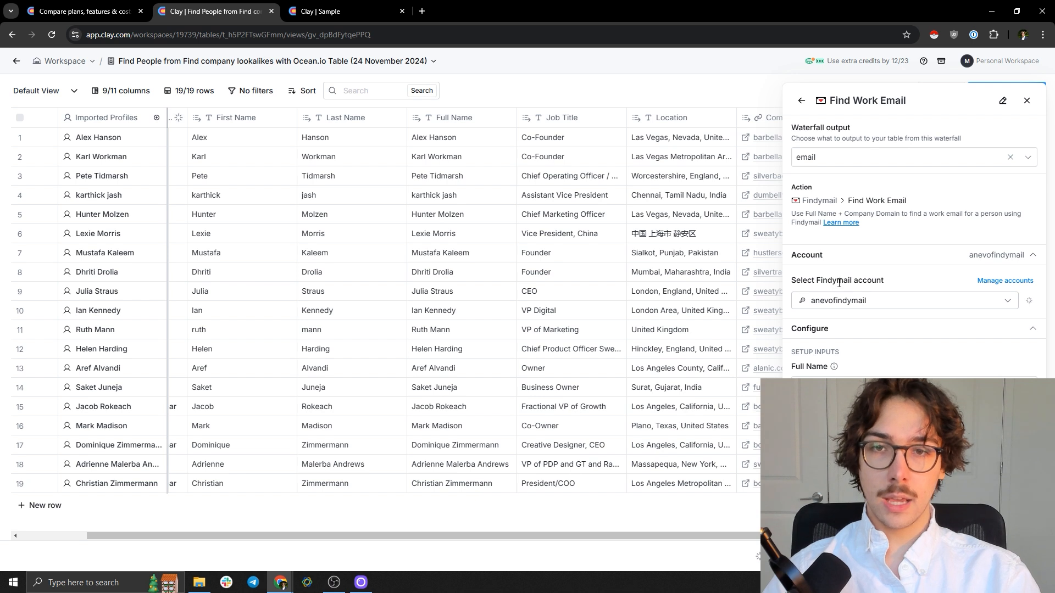
click(846, 304)
click(857, 330)
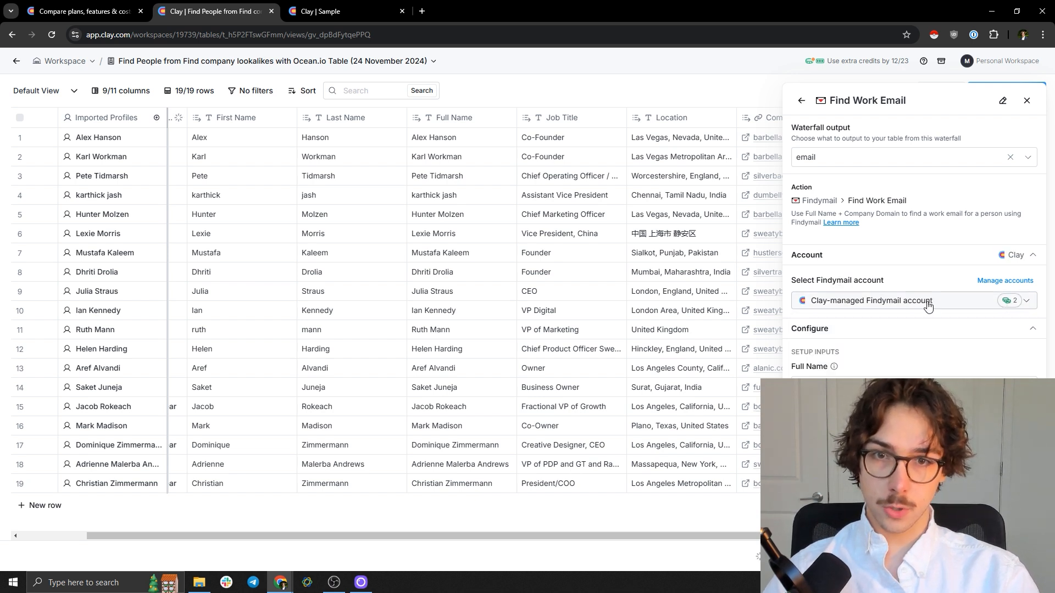
- Try the privately connected Findymail account for the action and switch back to the Clay-managed Findymail account
click(906, 302)
click(836, 342)
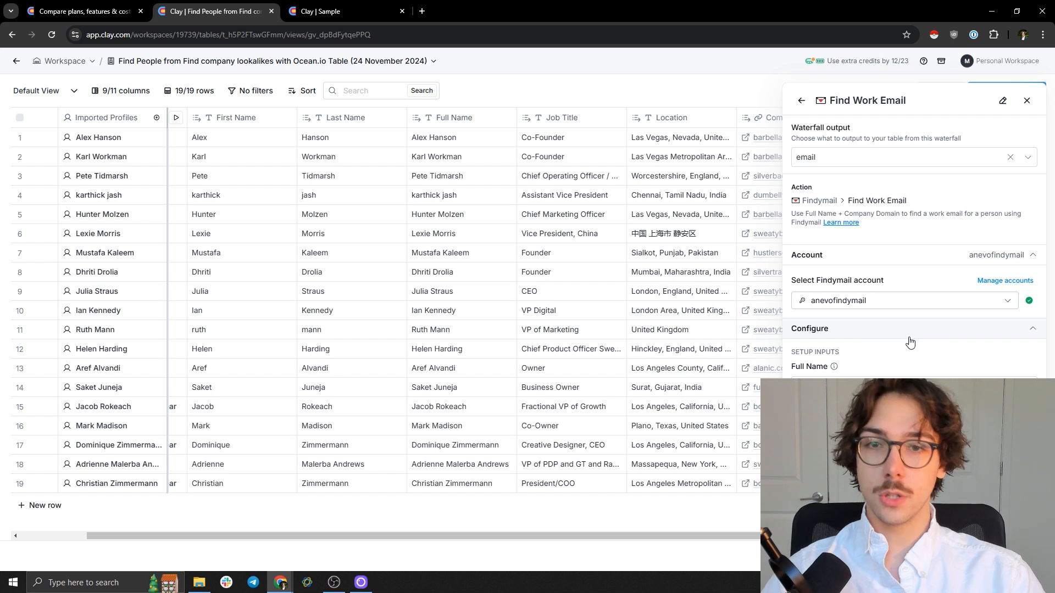
click(841, 300)
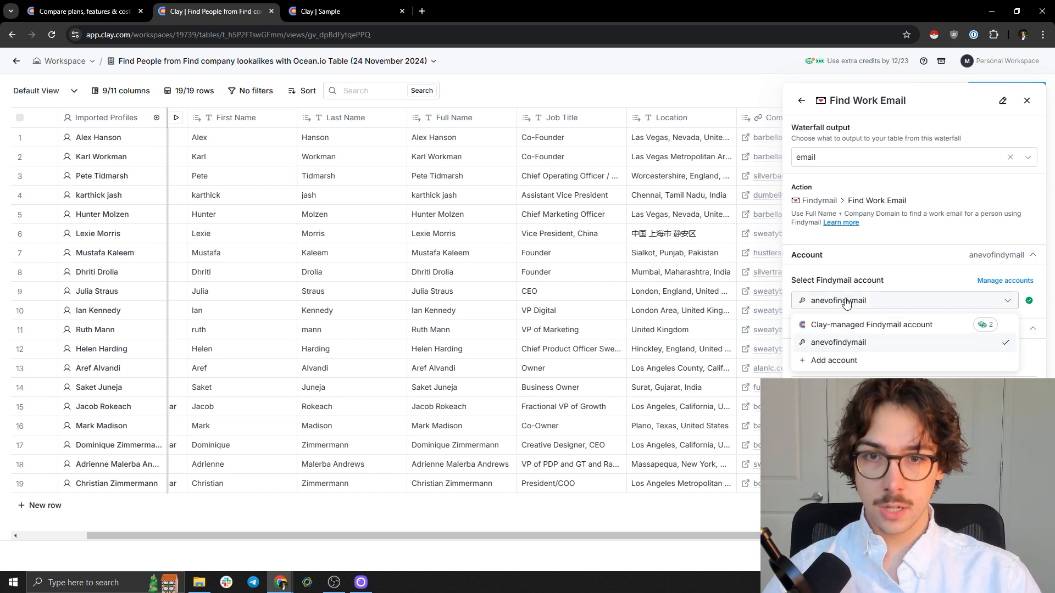
click(864, 325)
click(899, 302)
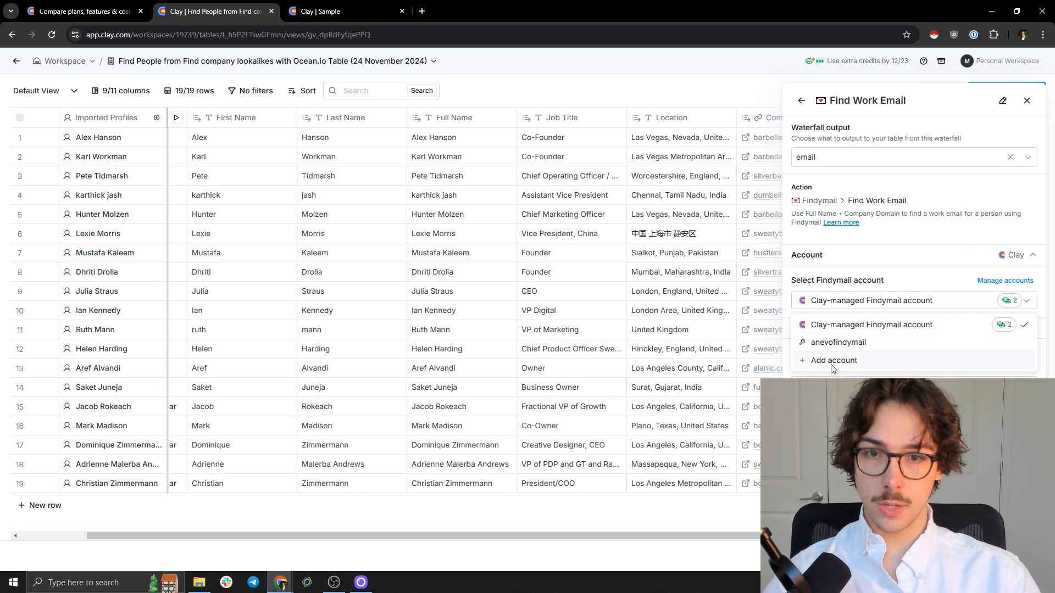
click(878, 323)
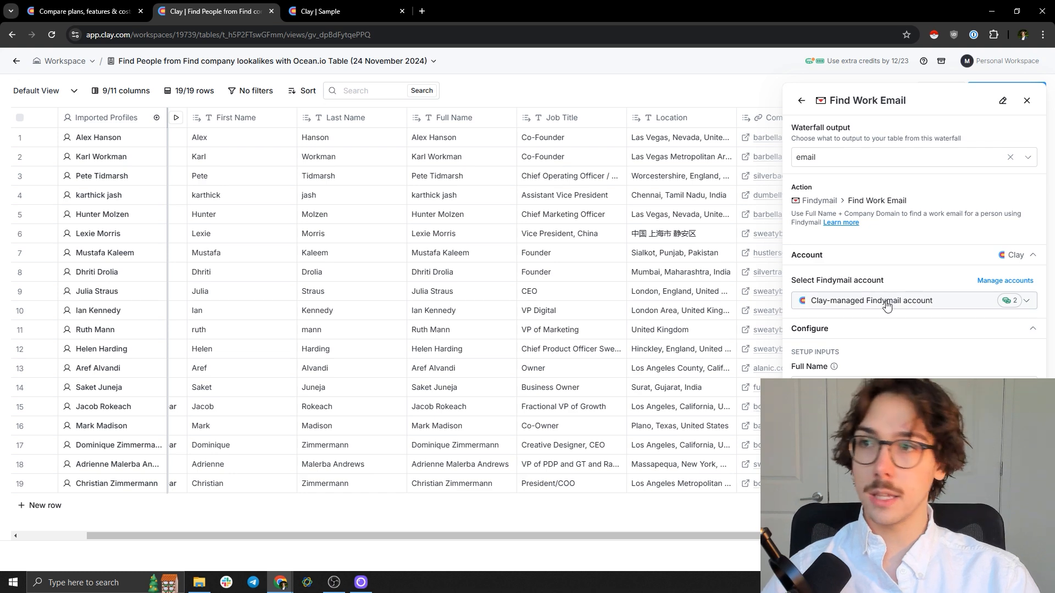
- Compare the monthly prices of the Starter and Explorer plans on the Clay pricing page, and return to the people table
click(102, 14)
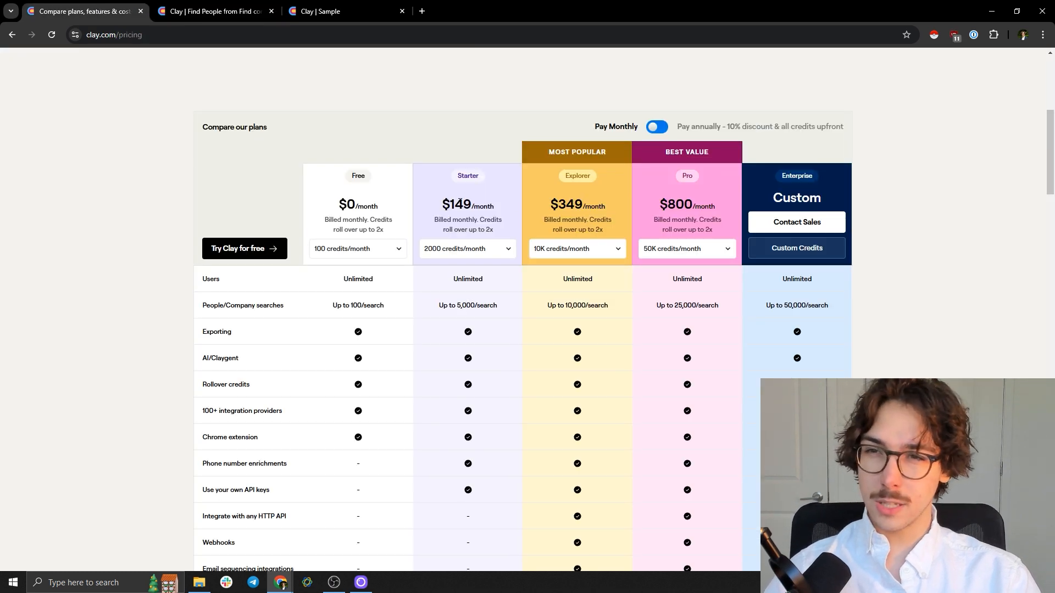
drag(451, 206, 473, 206)
drag(558, 206, 584, 206)
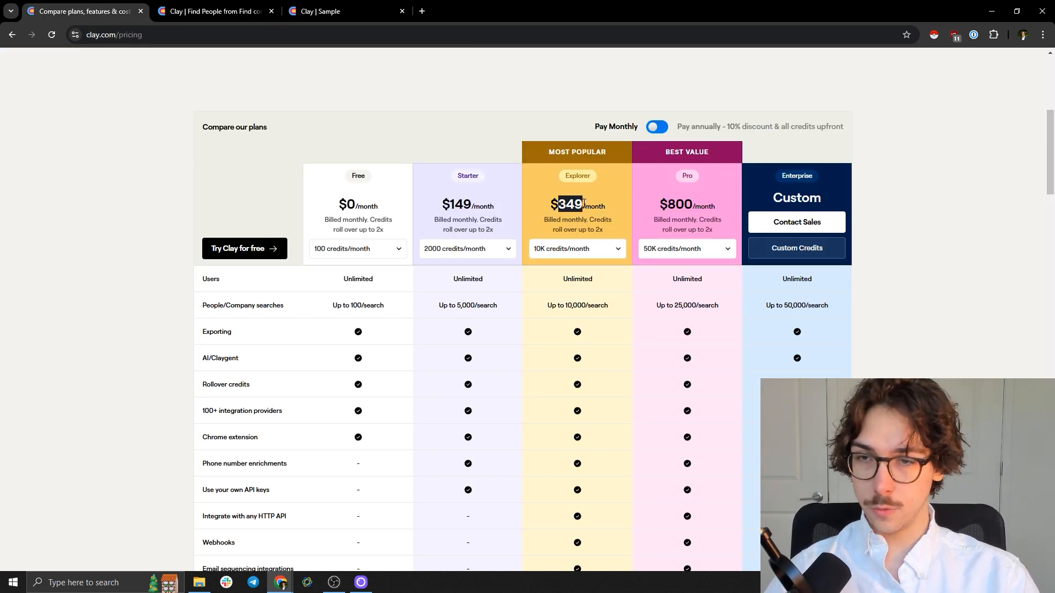
click(584, 206)
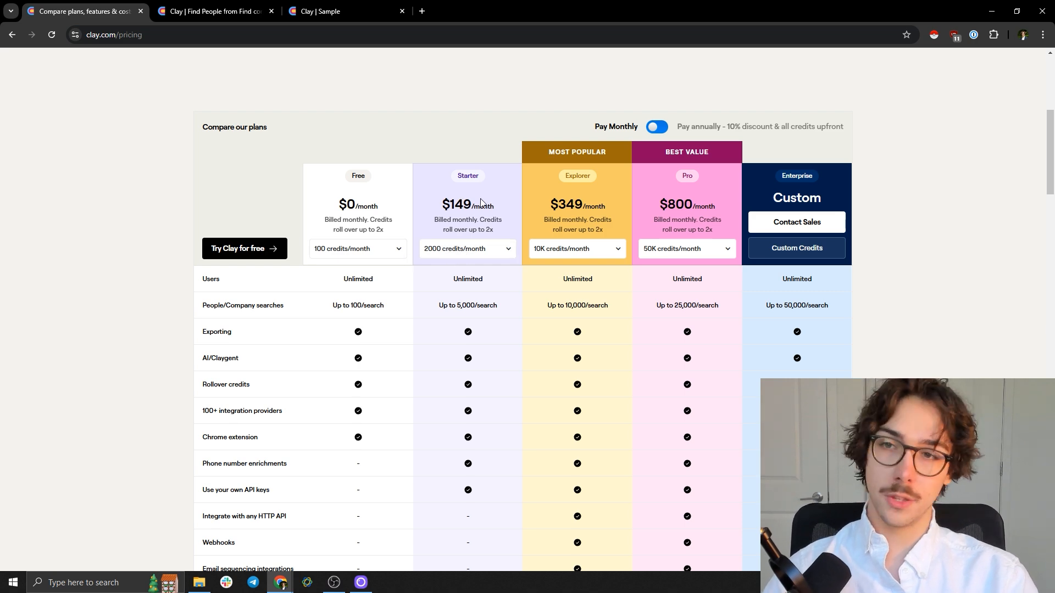
click(324, 11)
click(253, 11)
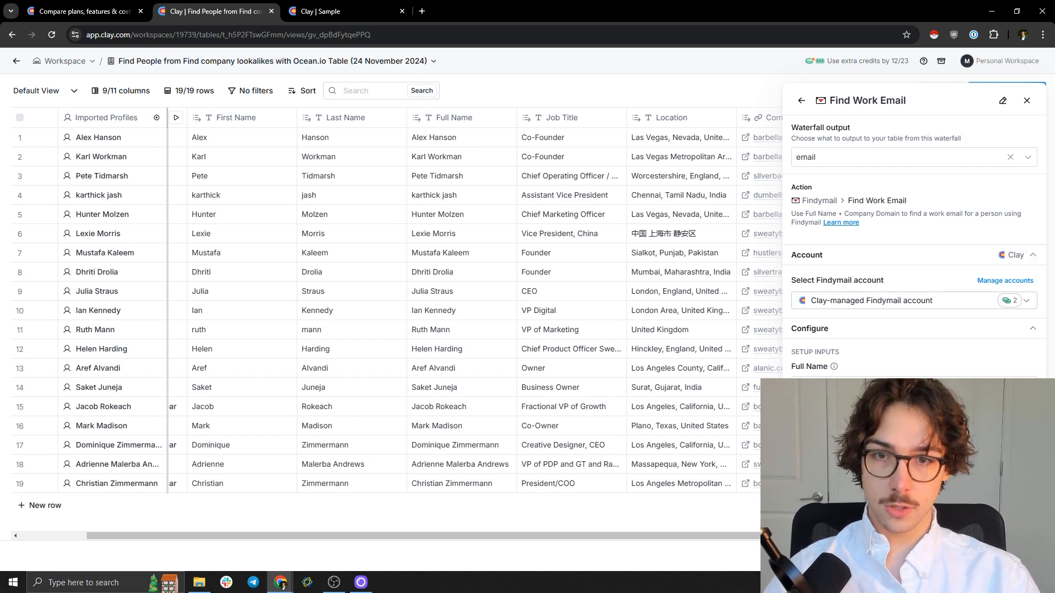
- Check the full name and company domain inputs mapped for Findymail, and return to the waterfall sequence
mouse_move(833, 366)
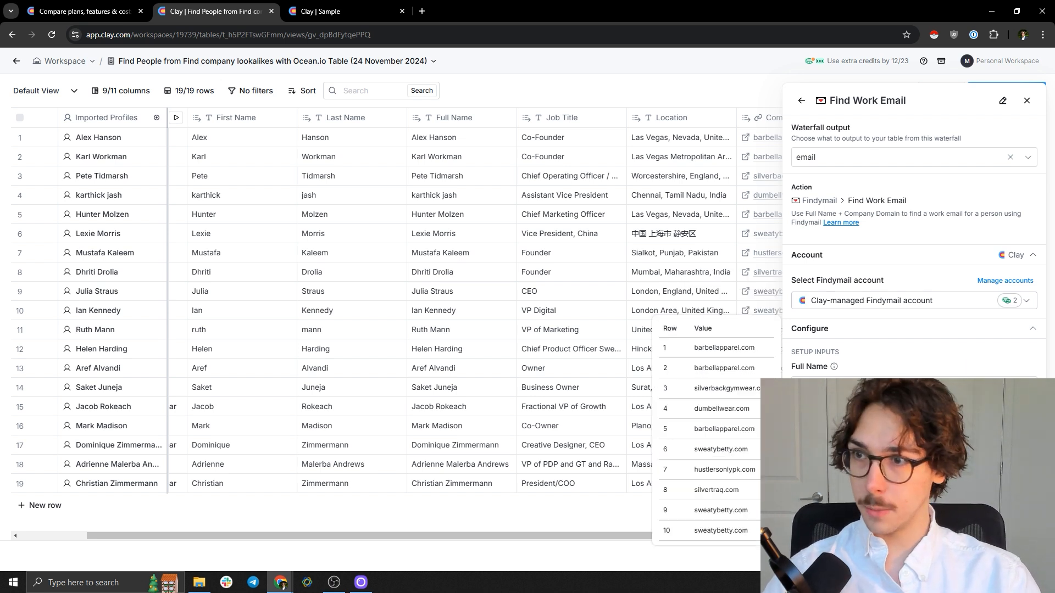
mouse_move(818, 386)
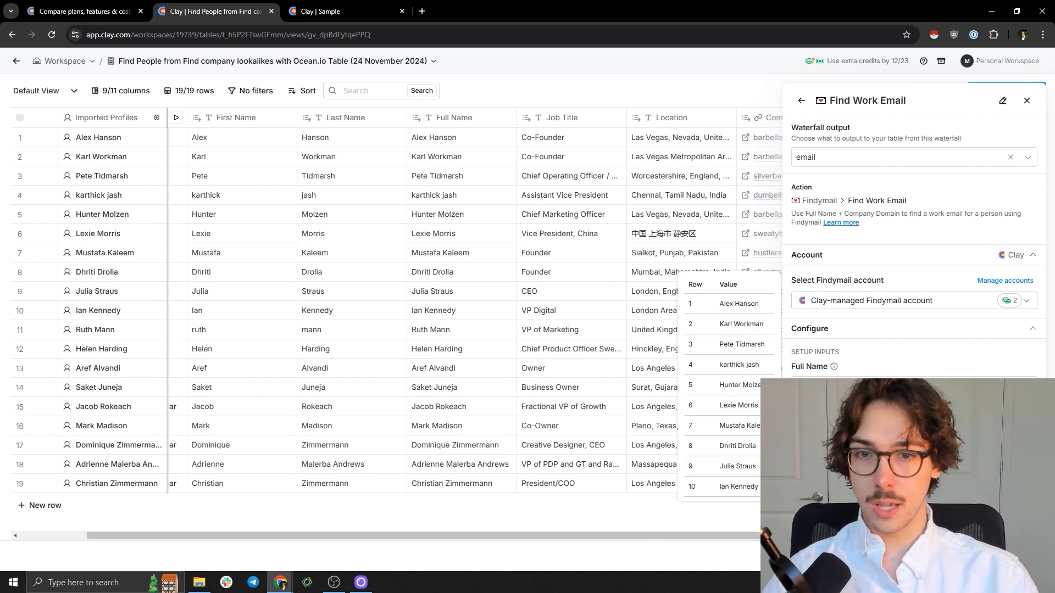
mouse_move(818, 430)
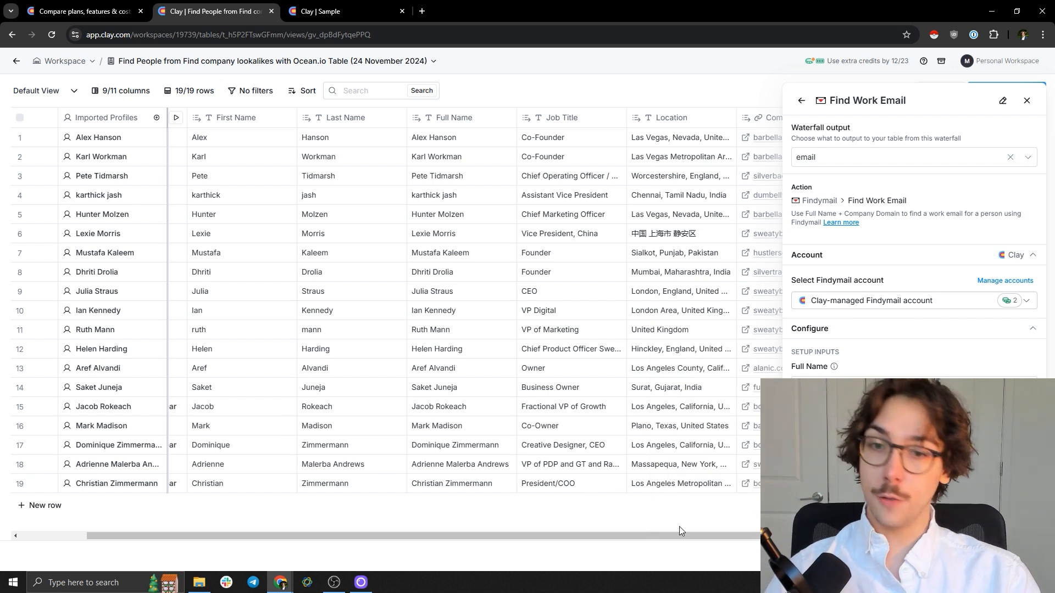
drag(679, 531, 556, 507)
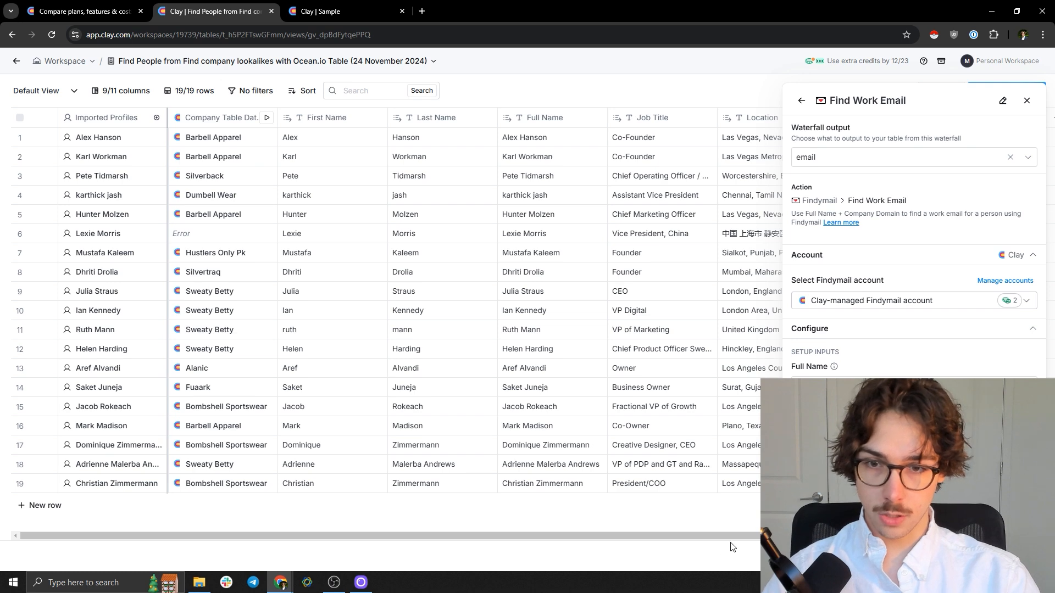
drag(736, 537, 991, 536)
click(1014, 545)
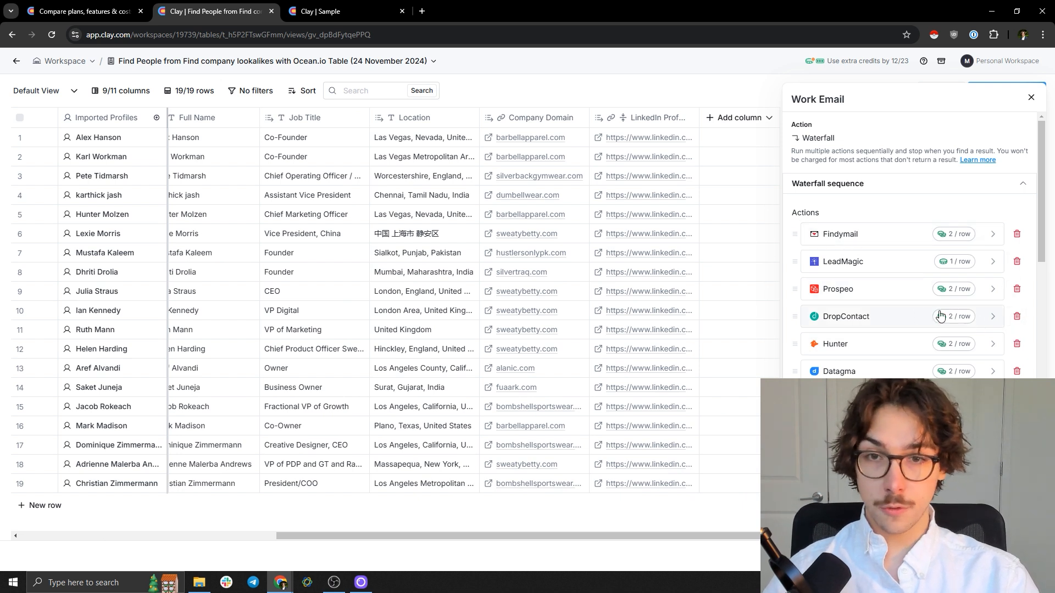
- Remove the DropContact, Prospeo, Hunter, Datagma and People Data Labs actions from the Work Email waterfall
click(1017, 316)
click(1017, 290)
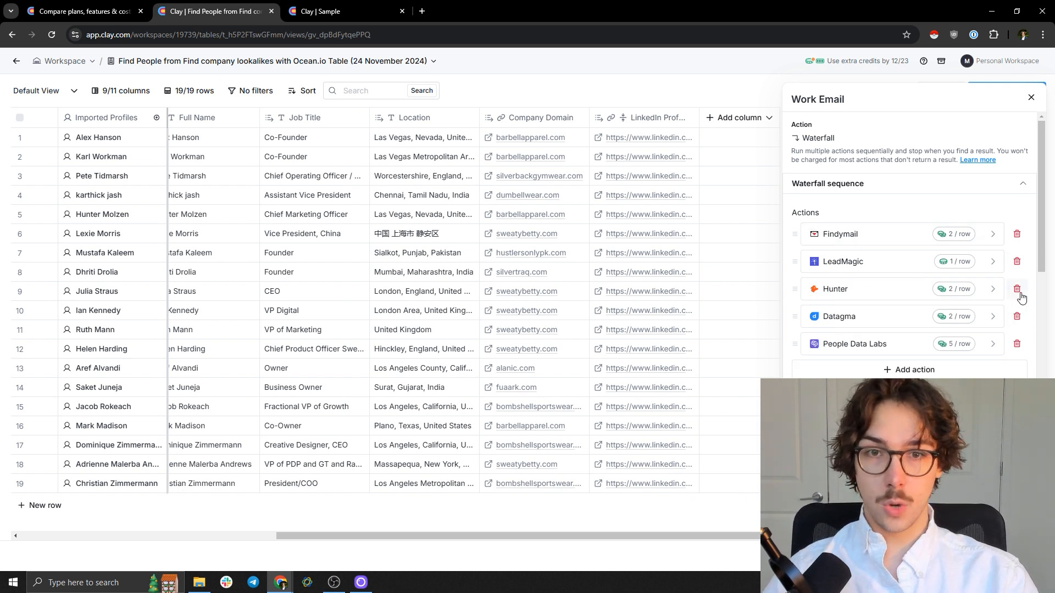
click(1017, 290)
click(1017, 290)
click(1017, 289)
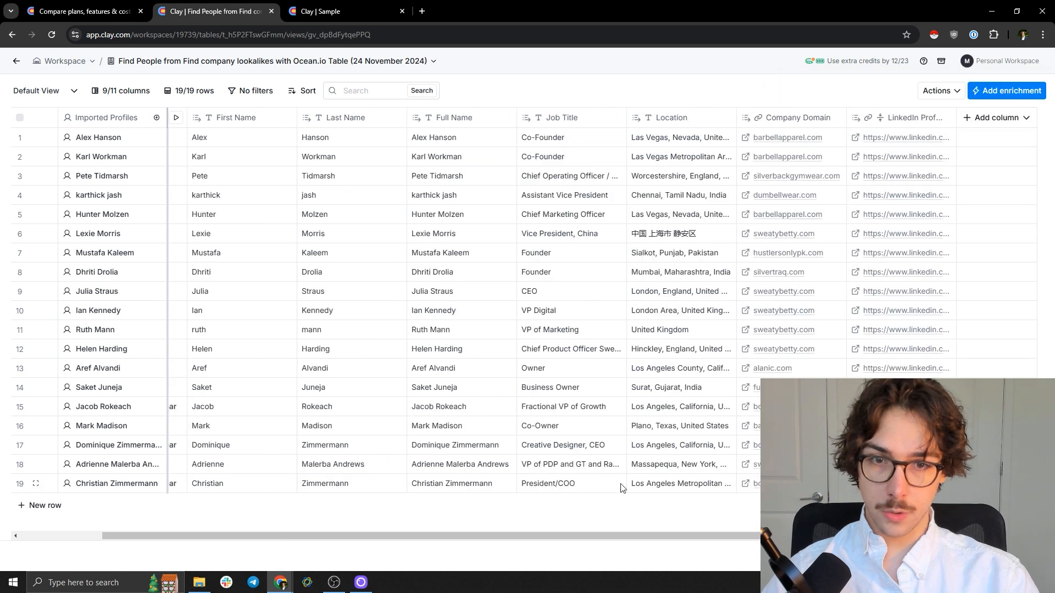
- Review the work email columns, search the enrichments for Google Shopping and choose Find Shopping Results
scroll(633, 543, right, 5)
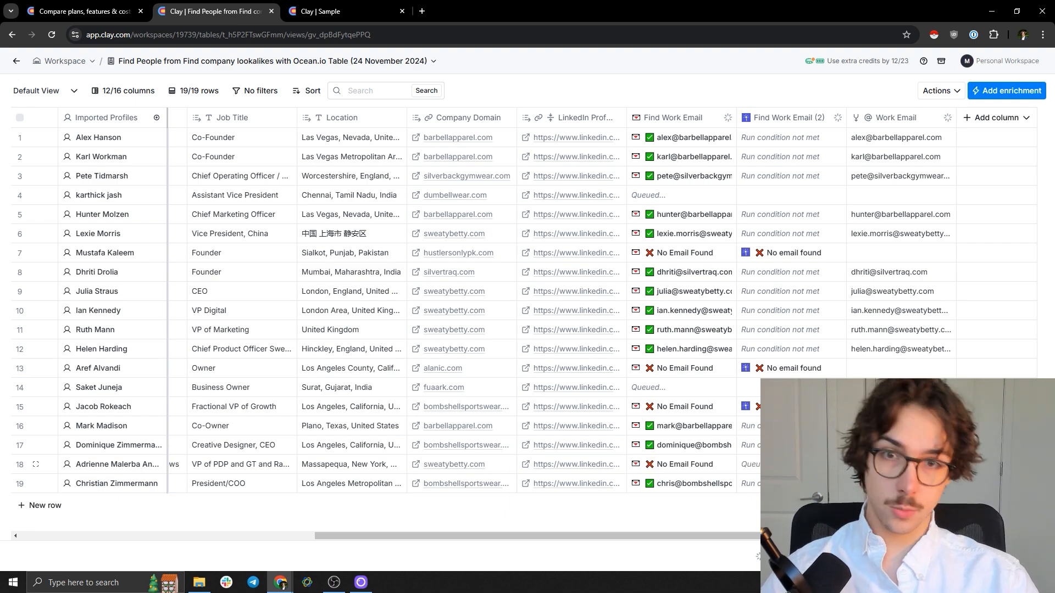
drag(614, 535, 780, 535)
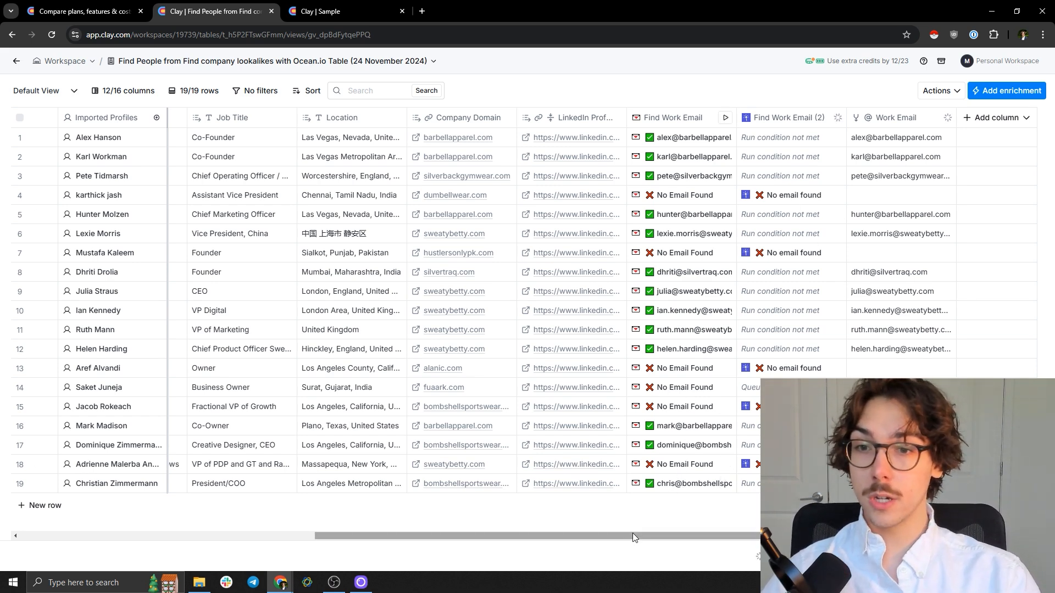
drag(633, 536, 350, 538)
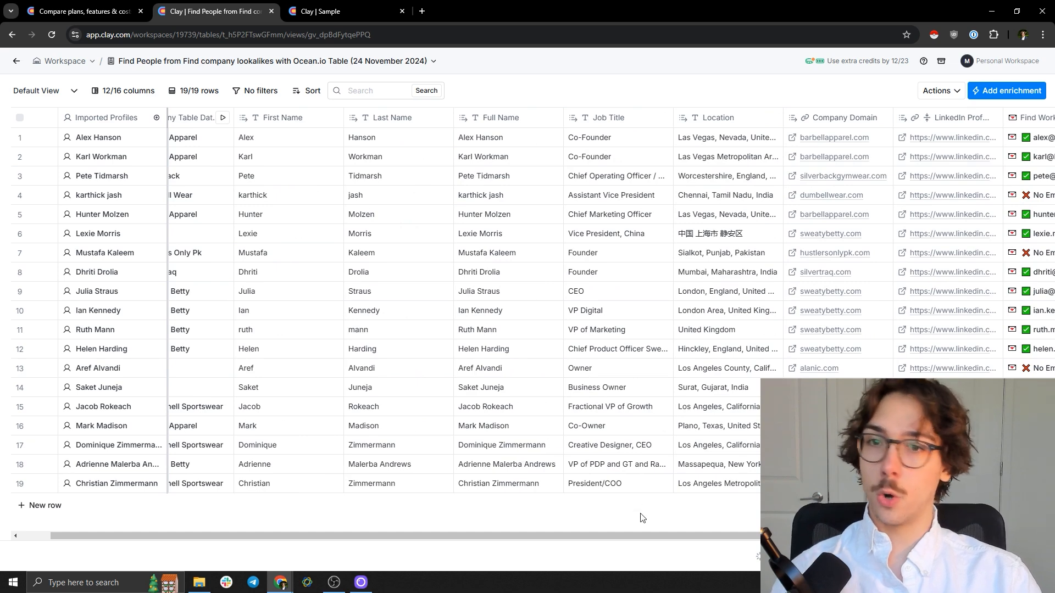
drag(669, 537, 979, 536)
click(995, 117)
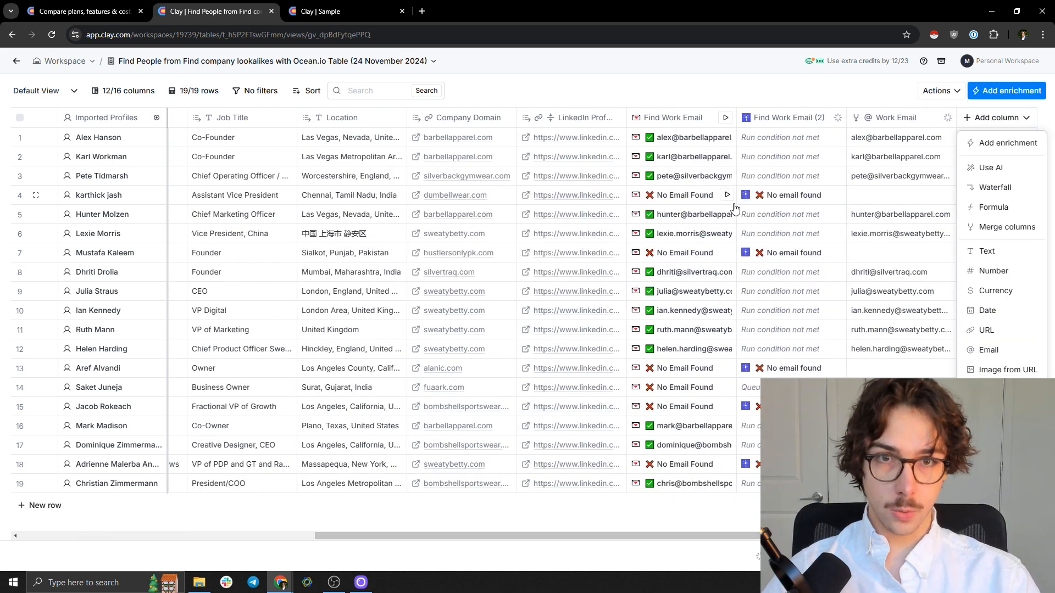
click(1008, 144)
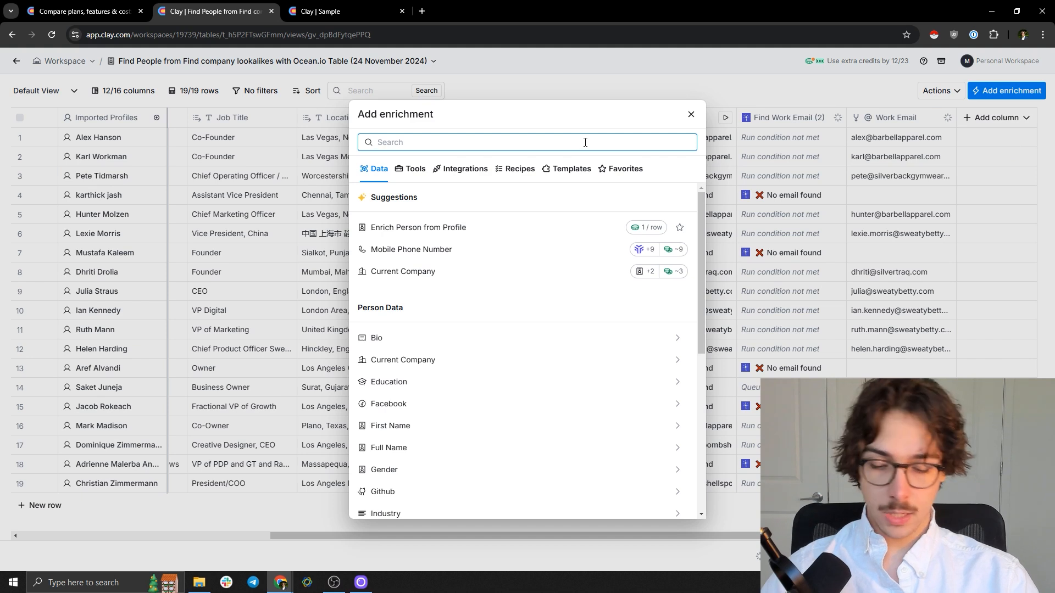
text(google shoppi)
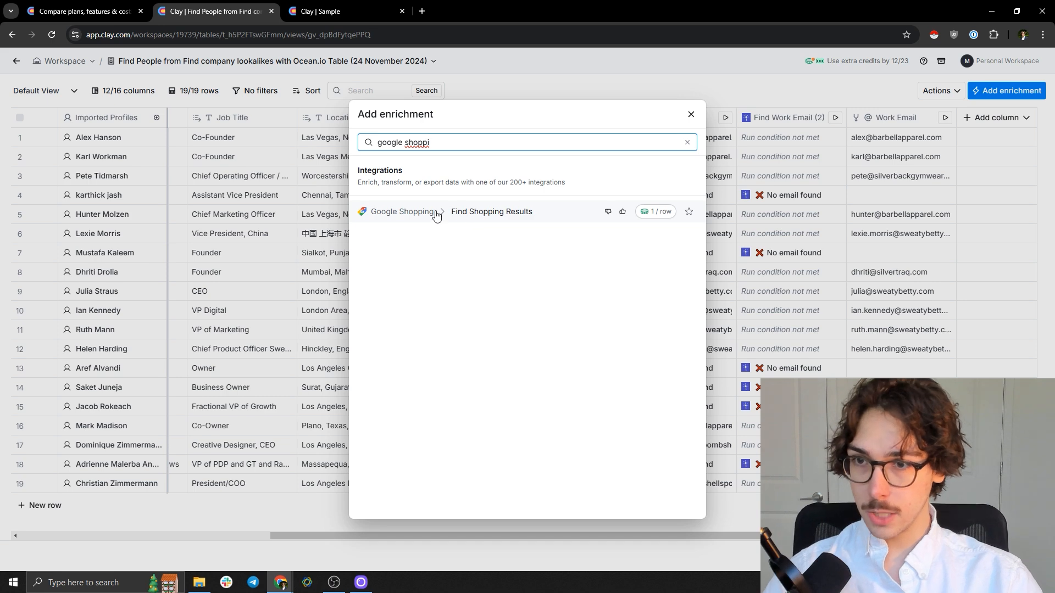
click(391, 216)
- Set the Find Shopping Results query to the Company Domain column and show the optional Language Localization setting
click(830, 245)
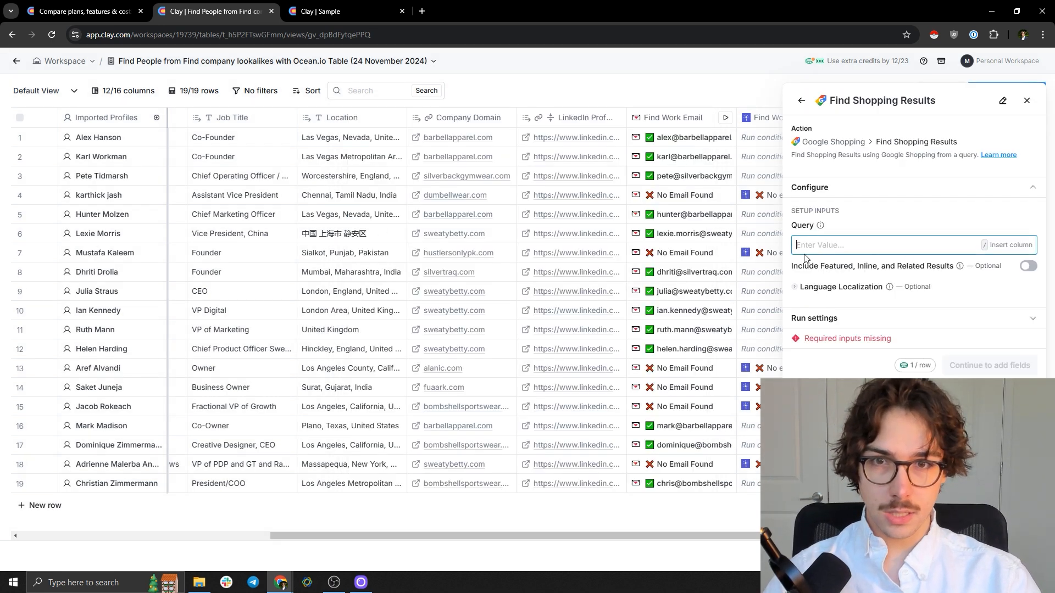
mouse_move(960, 266)
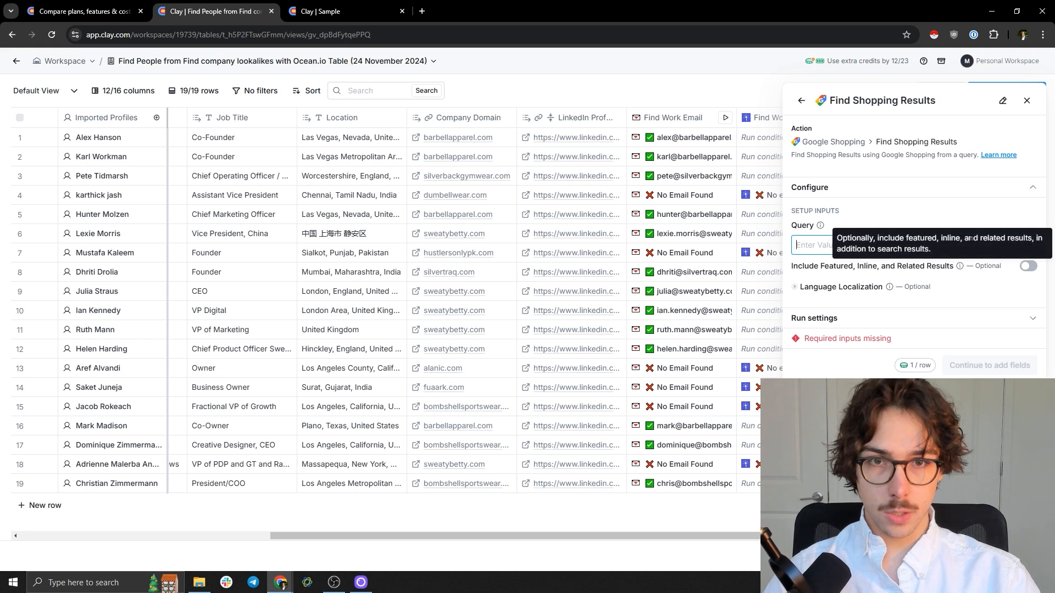
click(812, 287)
click(838, 244)
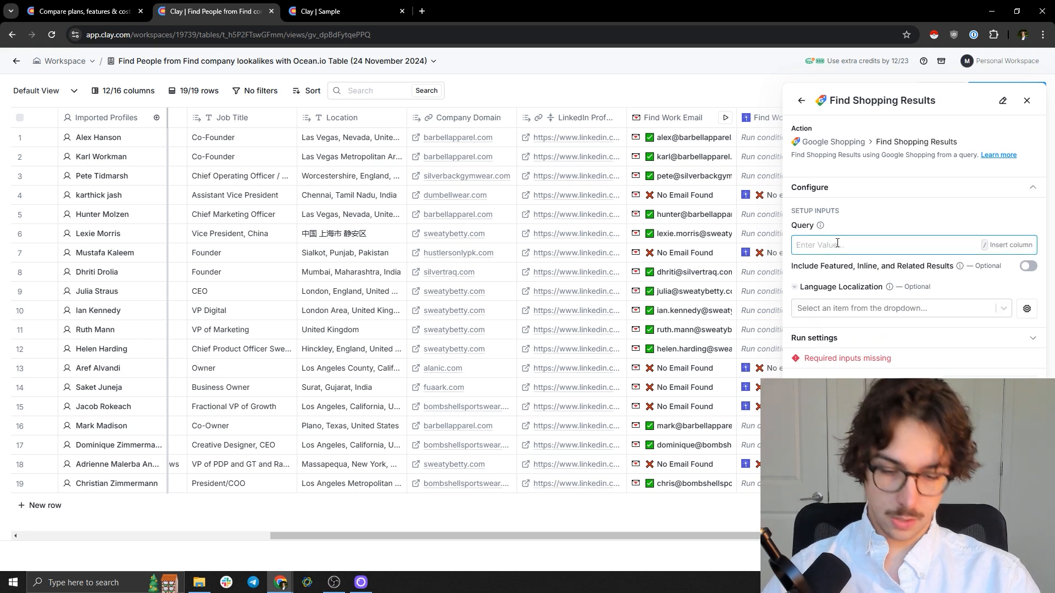
text(/)
key(BackSpace)
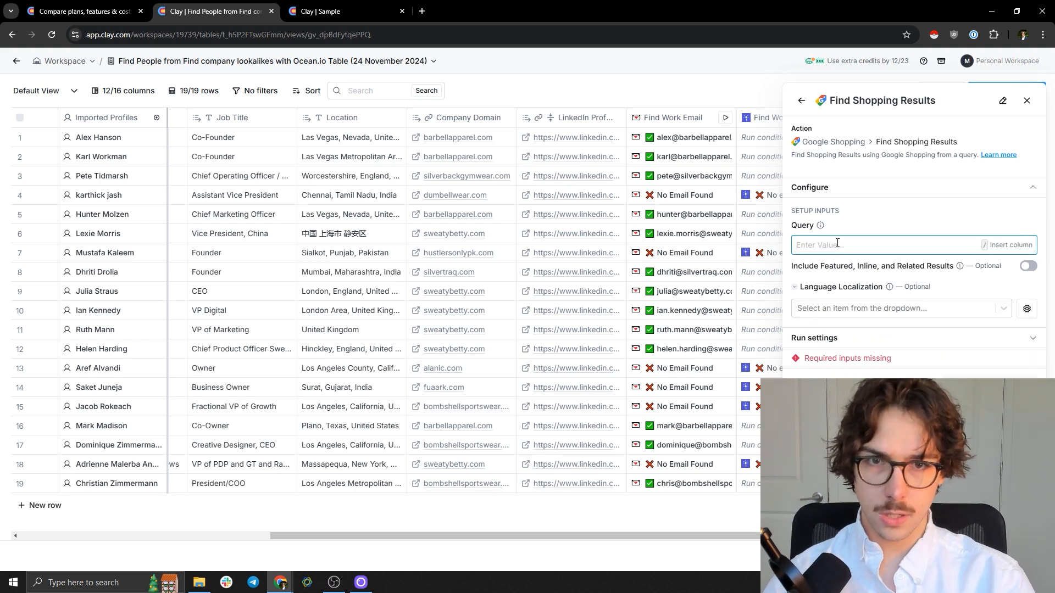
text(/)
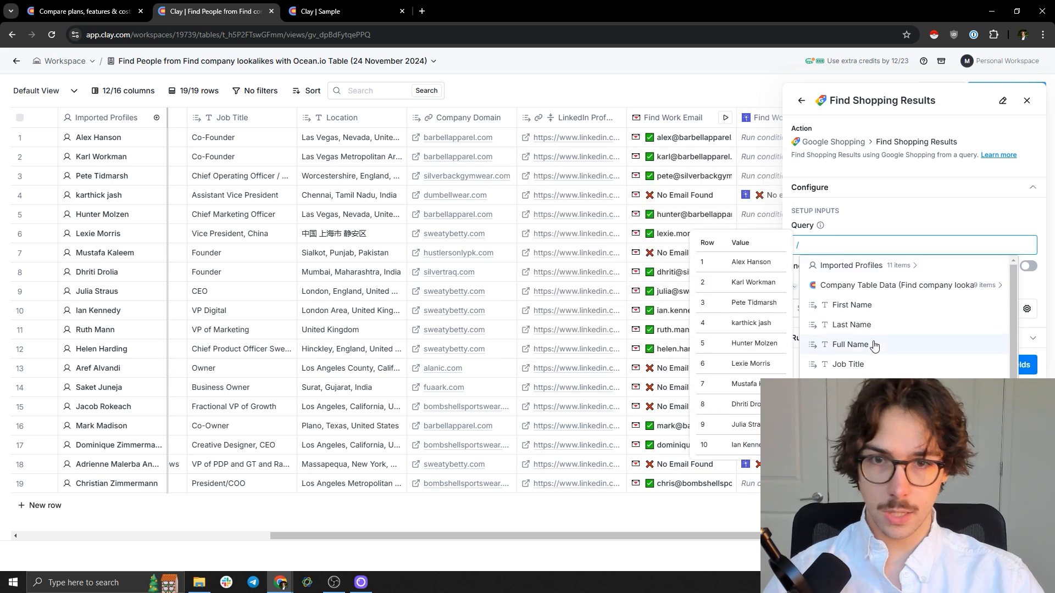
key(BackSpace)
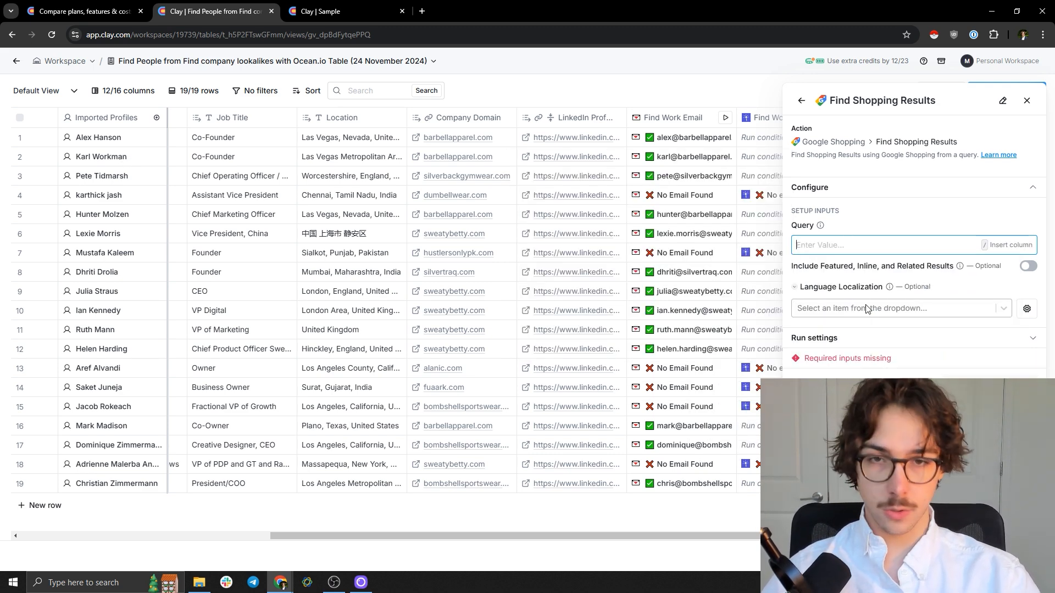
text(/)
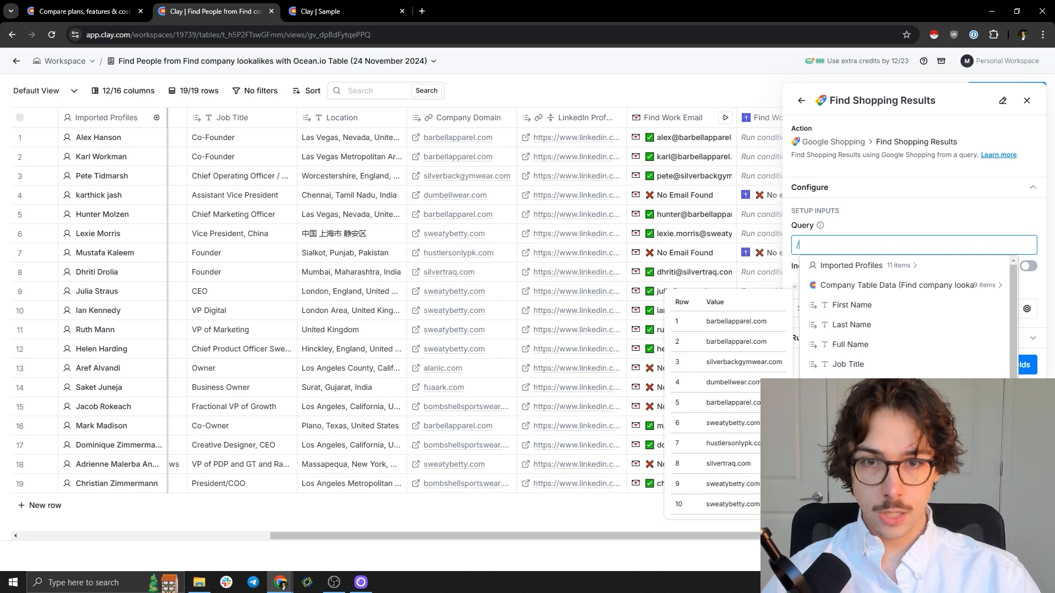
key(Return)
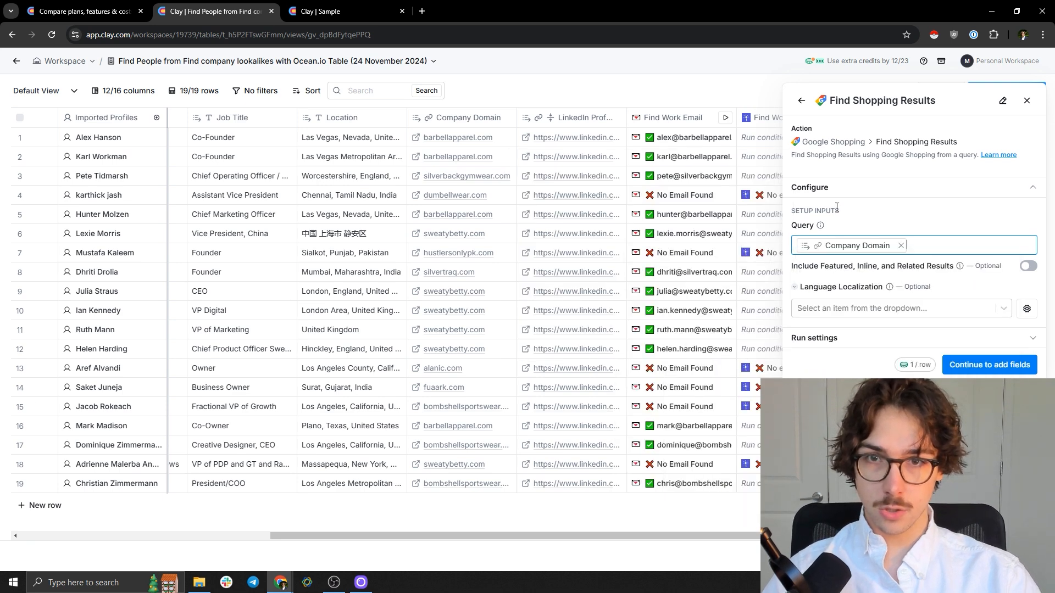
- Leave Language Localization unset, continue to the output fields and run the Find Shopping Results enrichment on the table
click(844, 309)
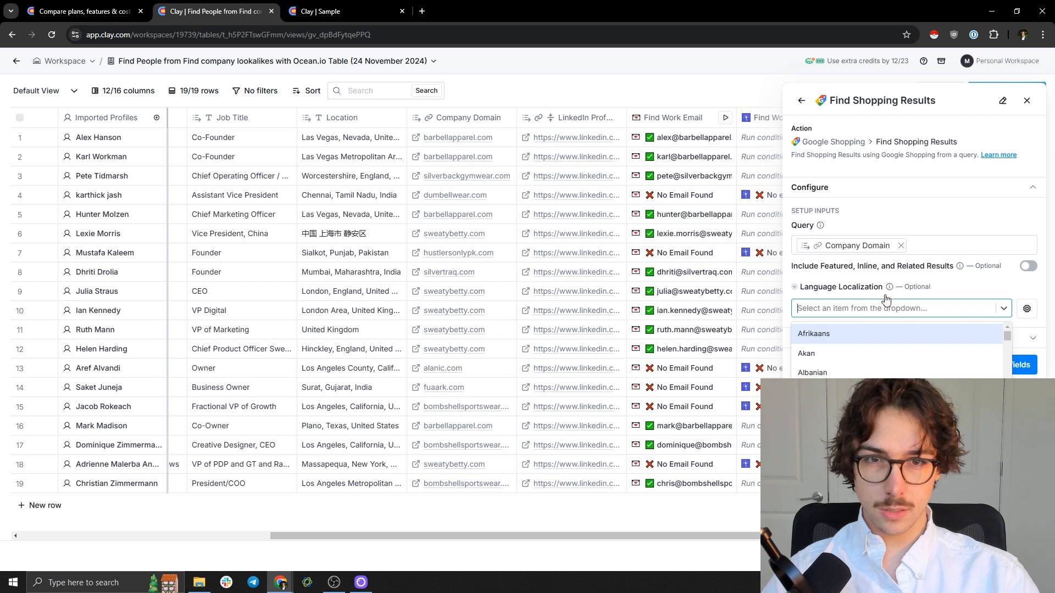
click(910, 309)
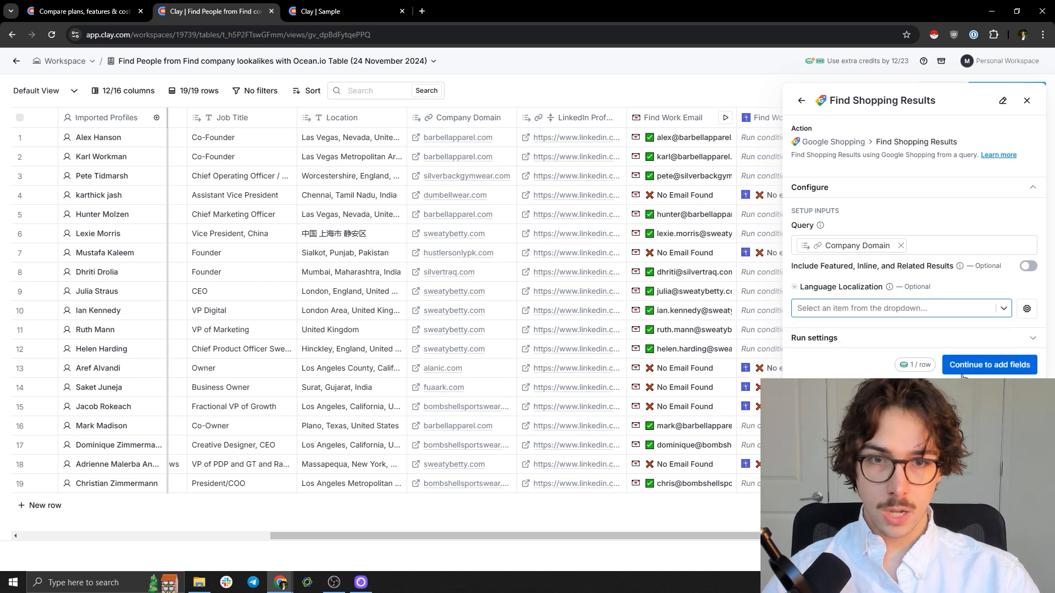
click(986, 365)
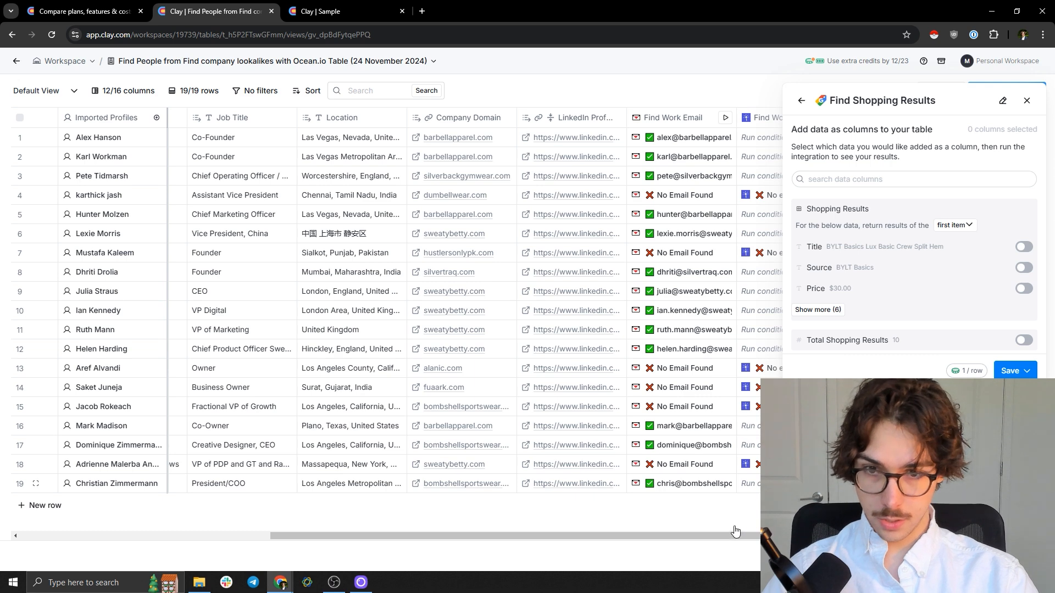
drag(723, 535, 800, 535)
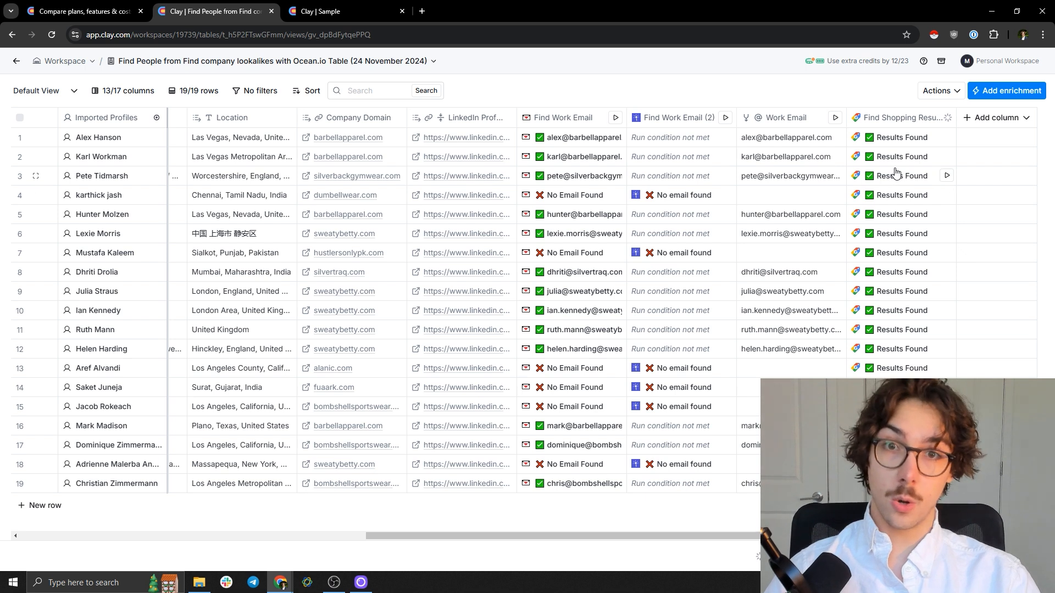
- Examine individual shopping results for the silverbackgymwear.com contact in row 3, and close the cell details
click(895, 173)
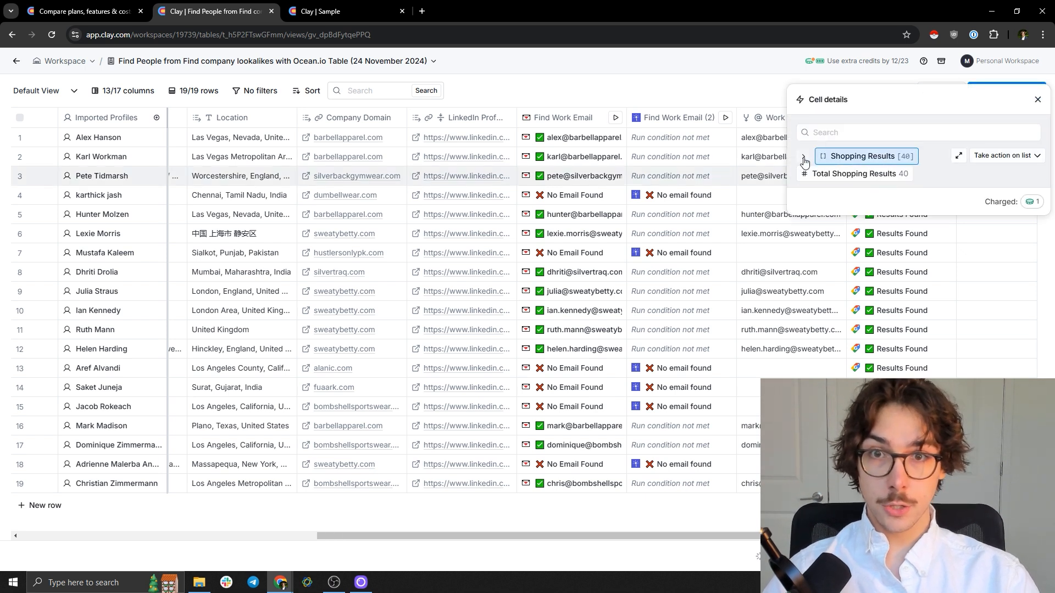
click(804, 159)
click(814, 176)
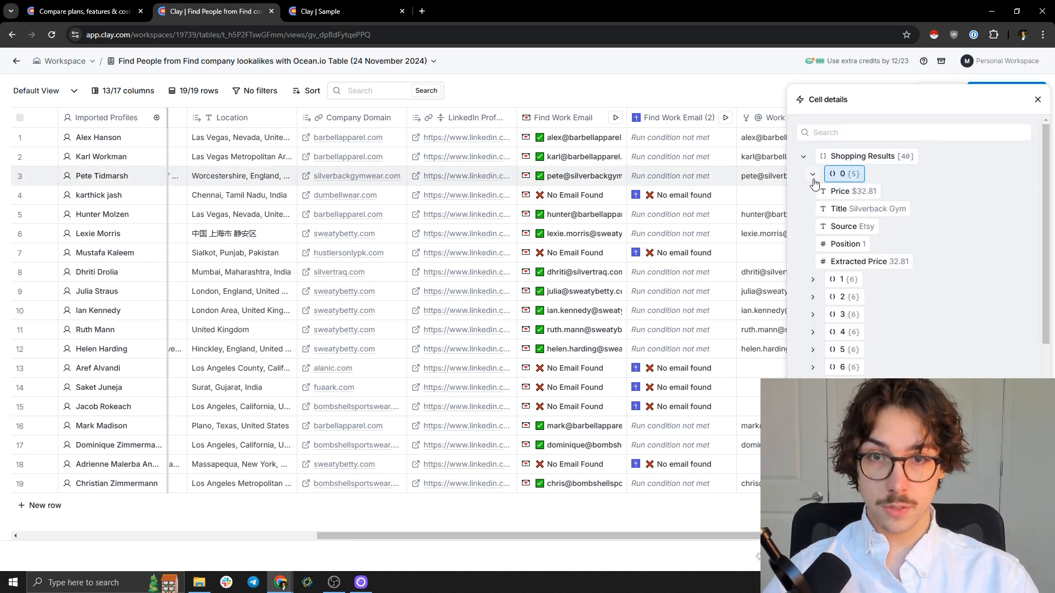
click(813, 175)
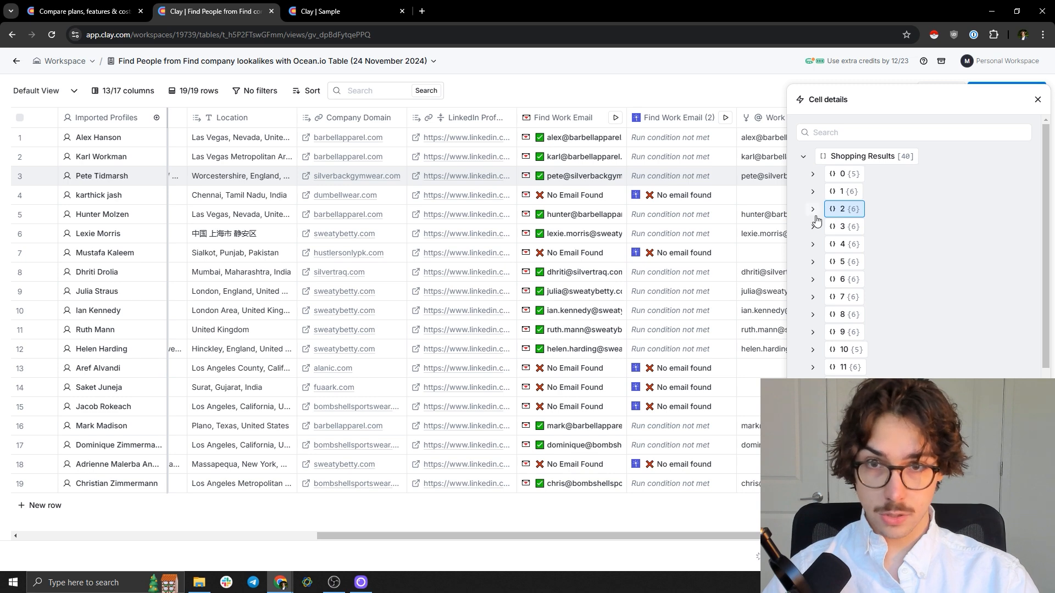
click(813, 210)
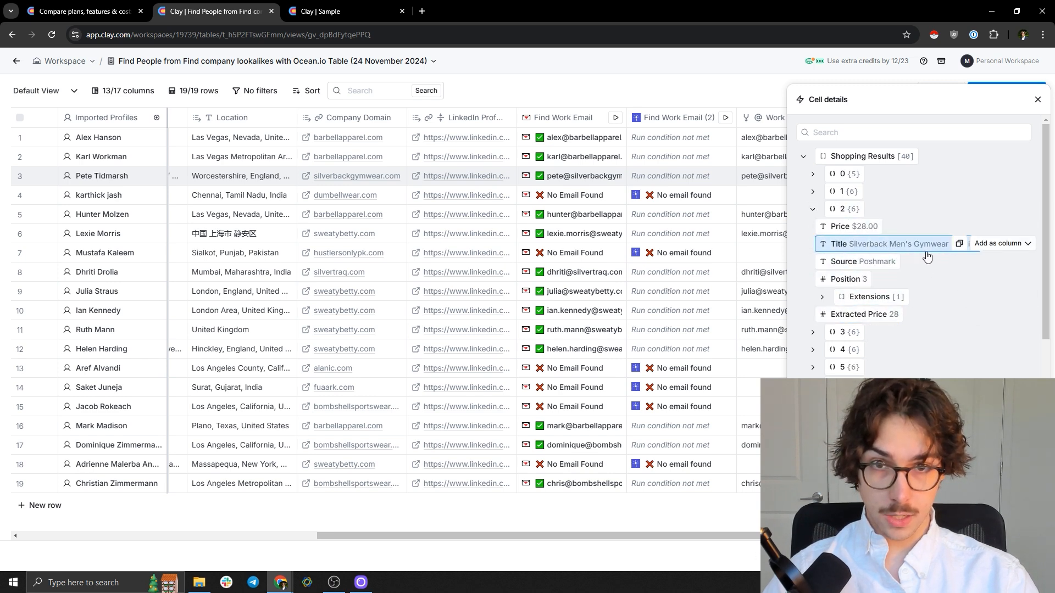
click(813, 332)
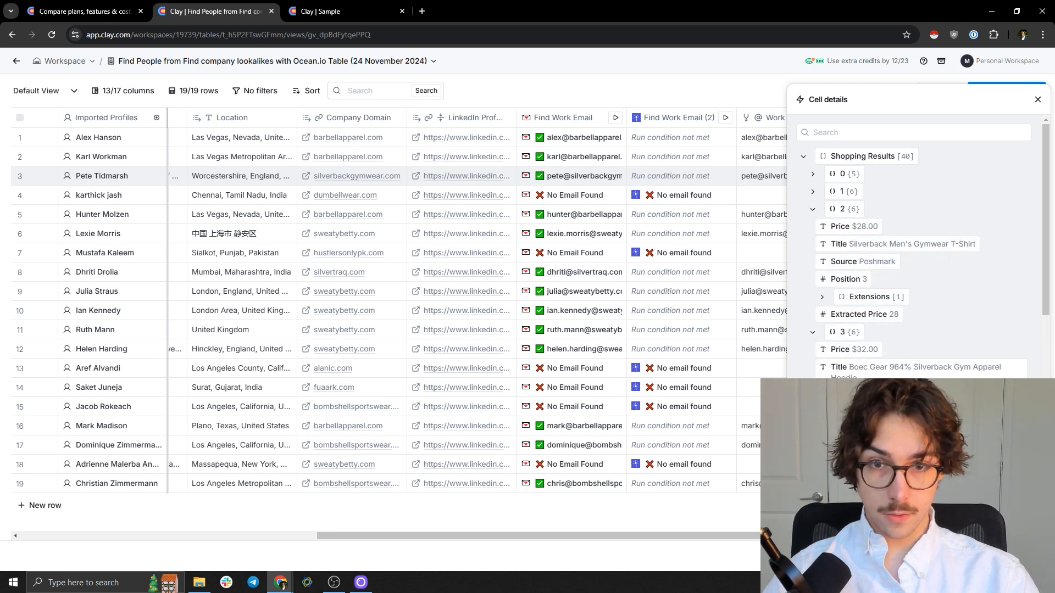
click(1038, 100)
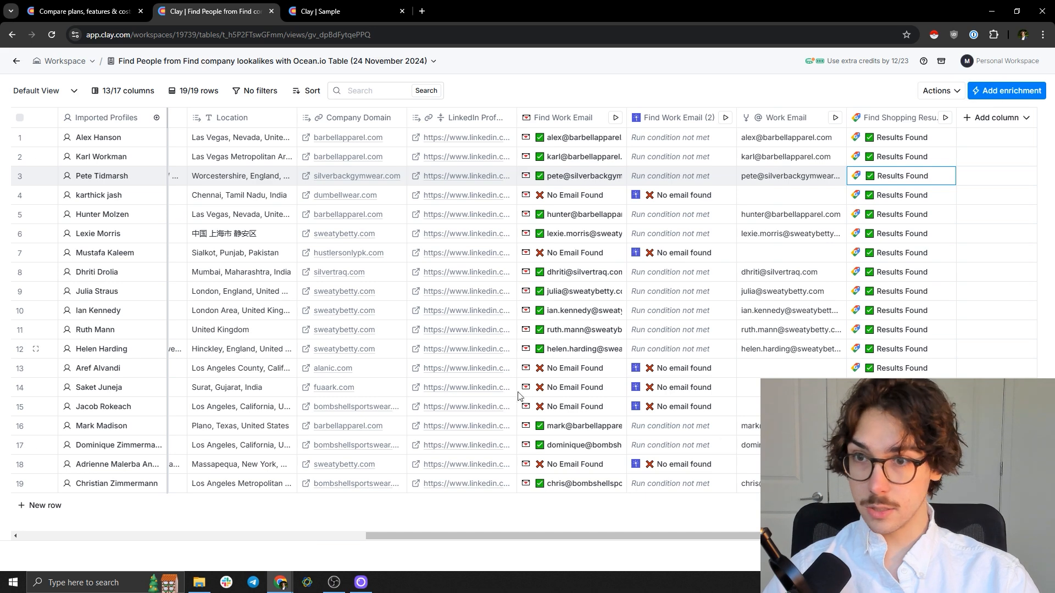
- Examine the first two shopping results for the barbellapparel.com contact in row 1, and close the cell details
click(904, 138)
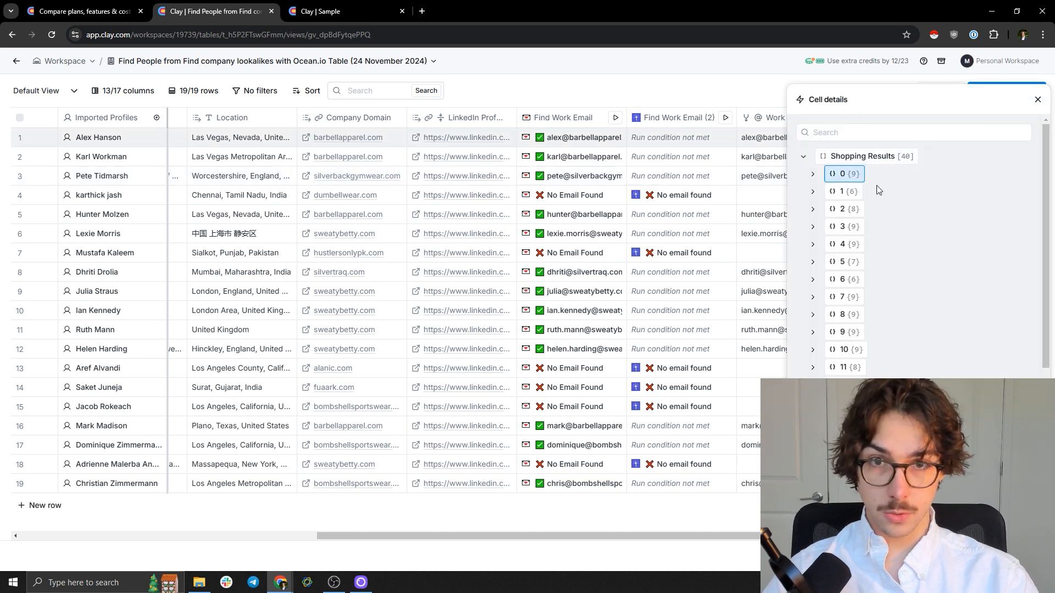
click(847, 191)
mouse_move(949, 232)
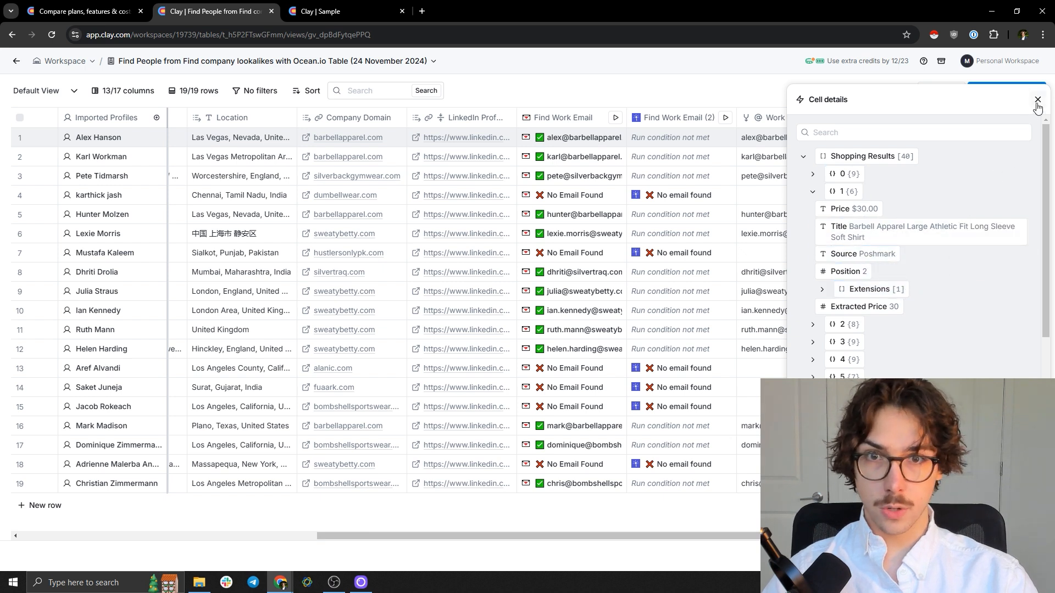
click(813, 191)
click(812, 174)
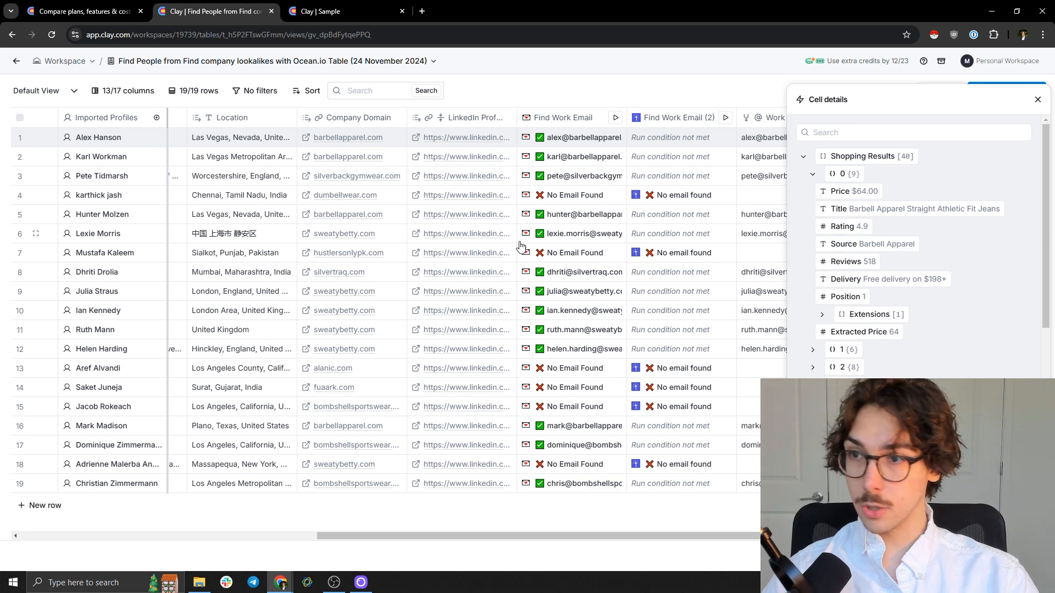
mouse_move(974, 255)
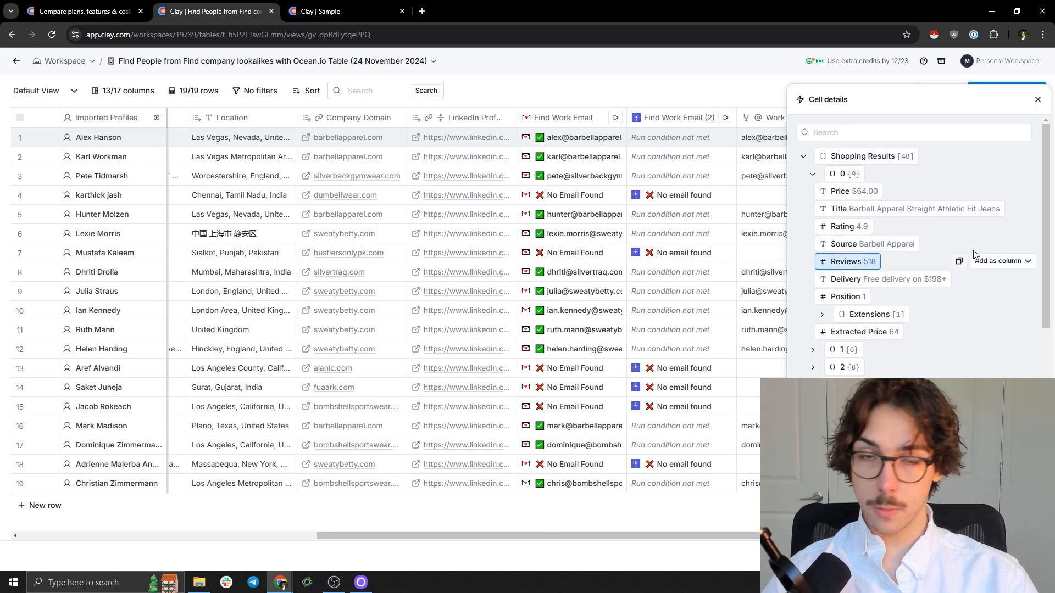
click(1038, 100)
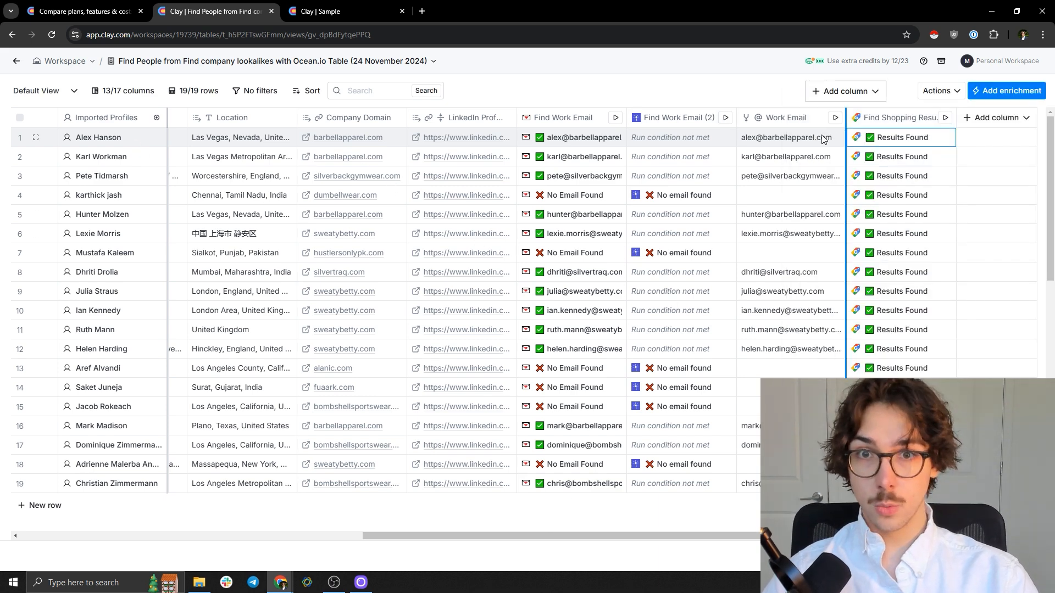
- Add the price of row 1's first shopping result as a new column named Price of Product 1
click(897, 142)
click(803, 159)
click(813, 174)
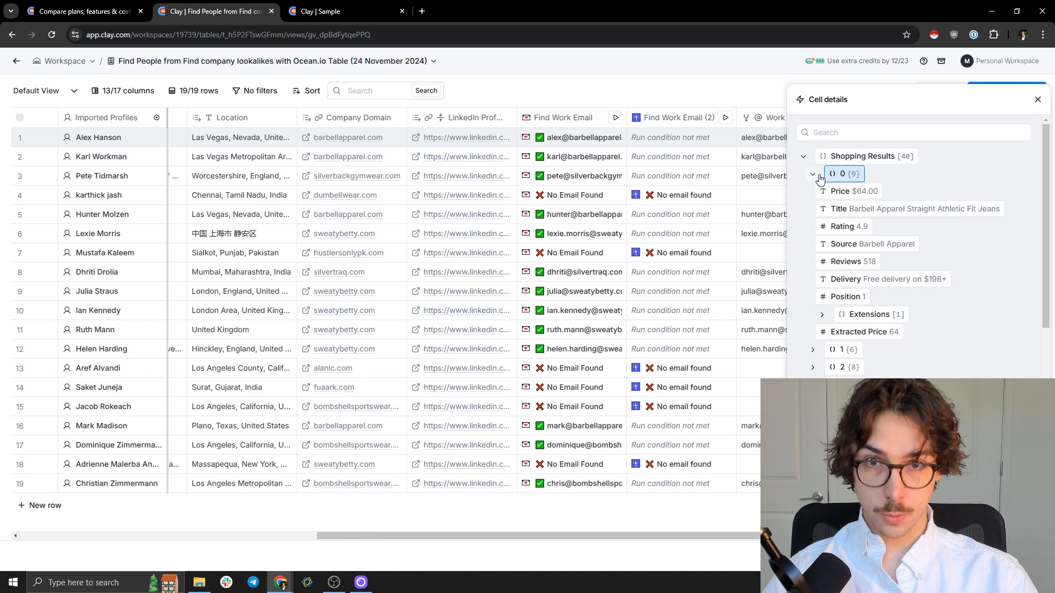
mouse_move(925, 251)
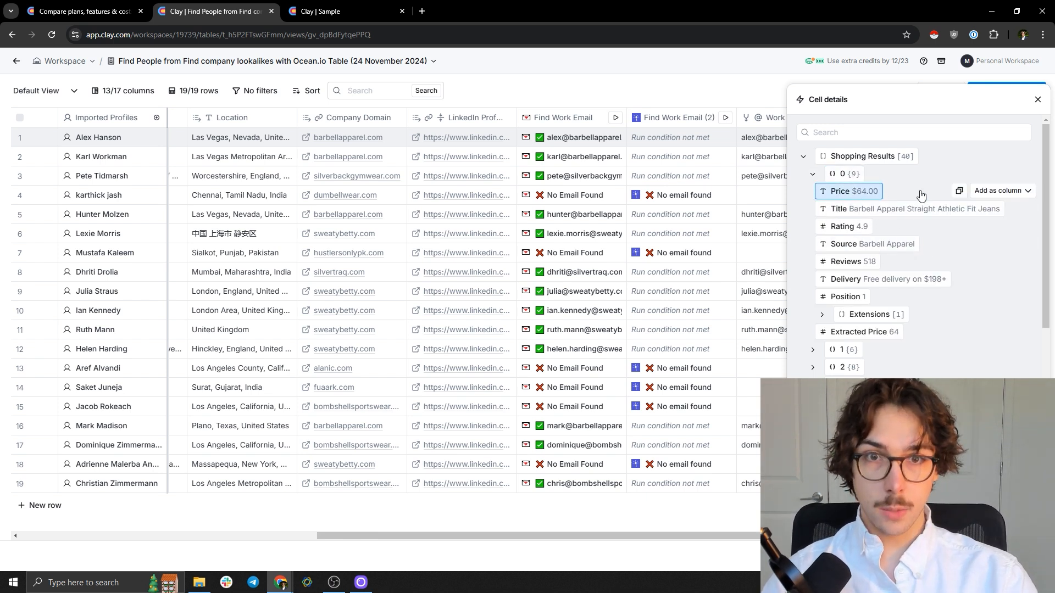
click(986, 193)
click(955, 228)
key(BackSpace)
text(ice of Product 1)
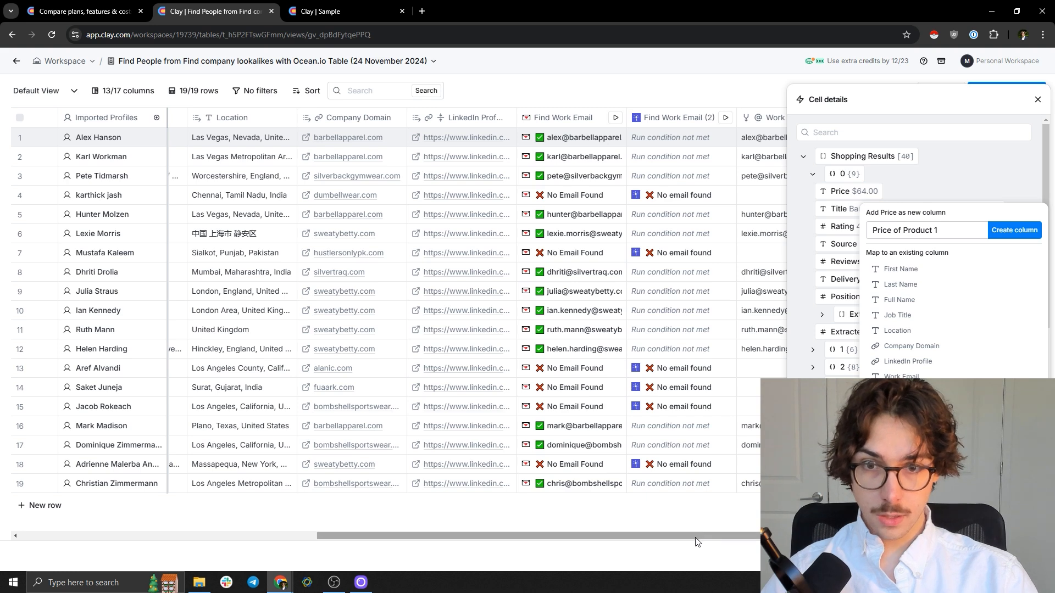
drag(697, 536, 840, 536)
click(1033, 236)
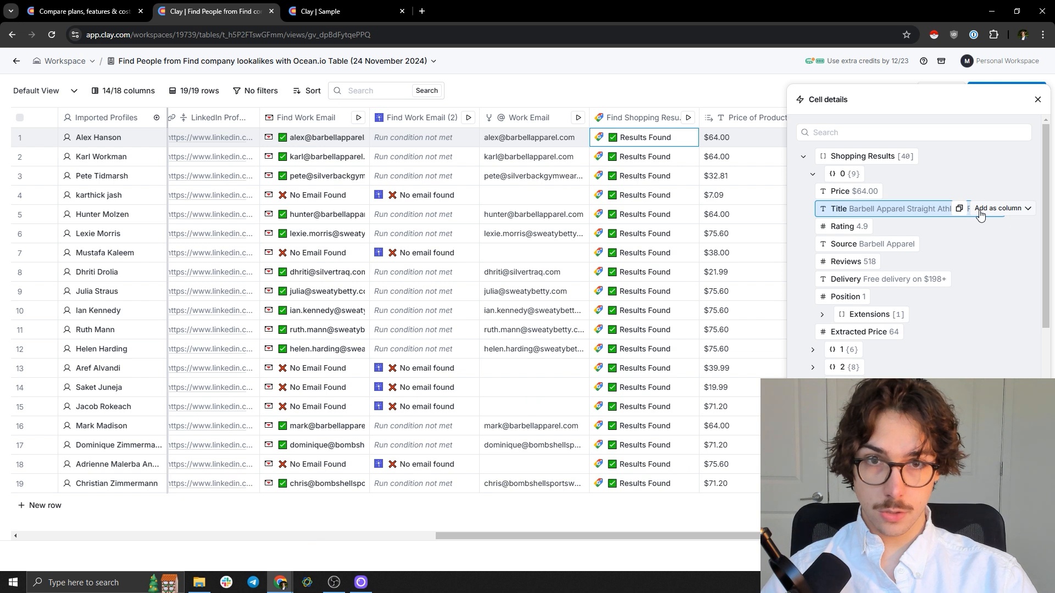
- Add the title of the first shopping result as a new column named Name of Product 1
click(984, 213)
text(Name of Product 1)
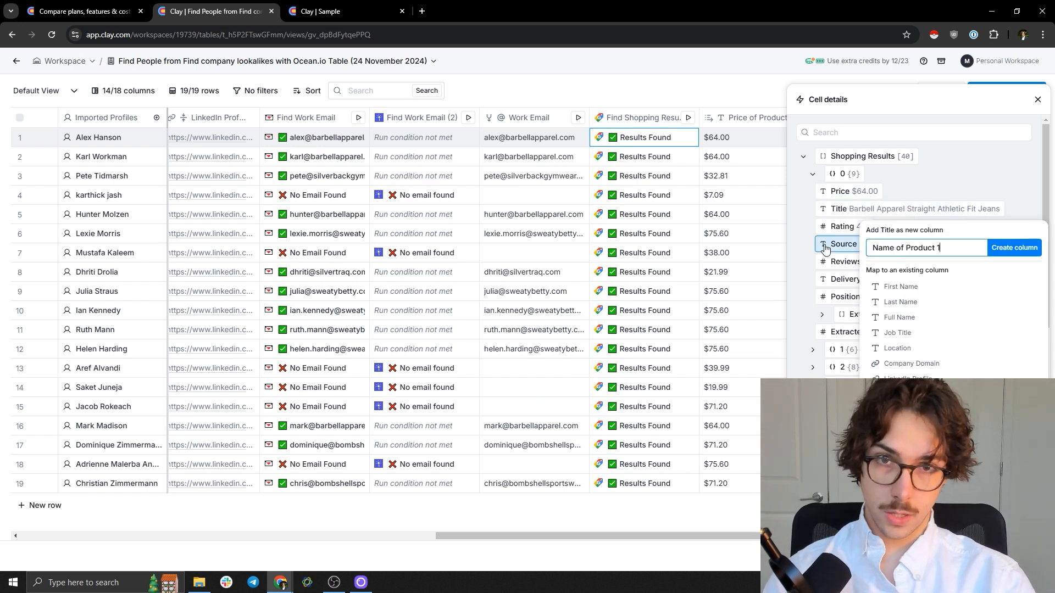
key(Return)
- From row 2's shopping results, add the second result's price as a new column named Price of Product 2
click(641, 158)
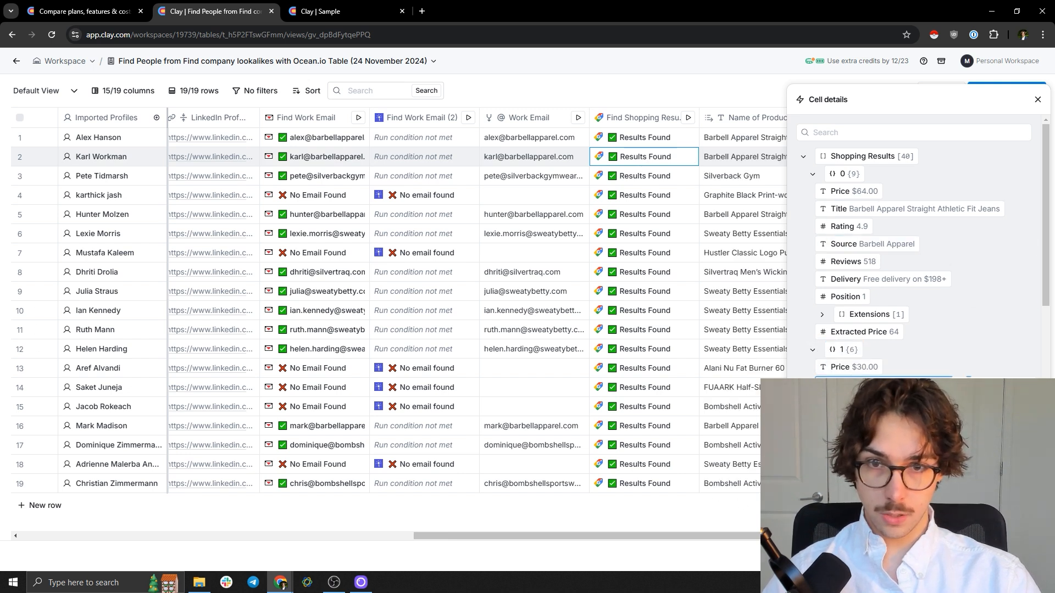
click(995, 366)
click(909, 170)
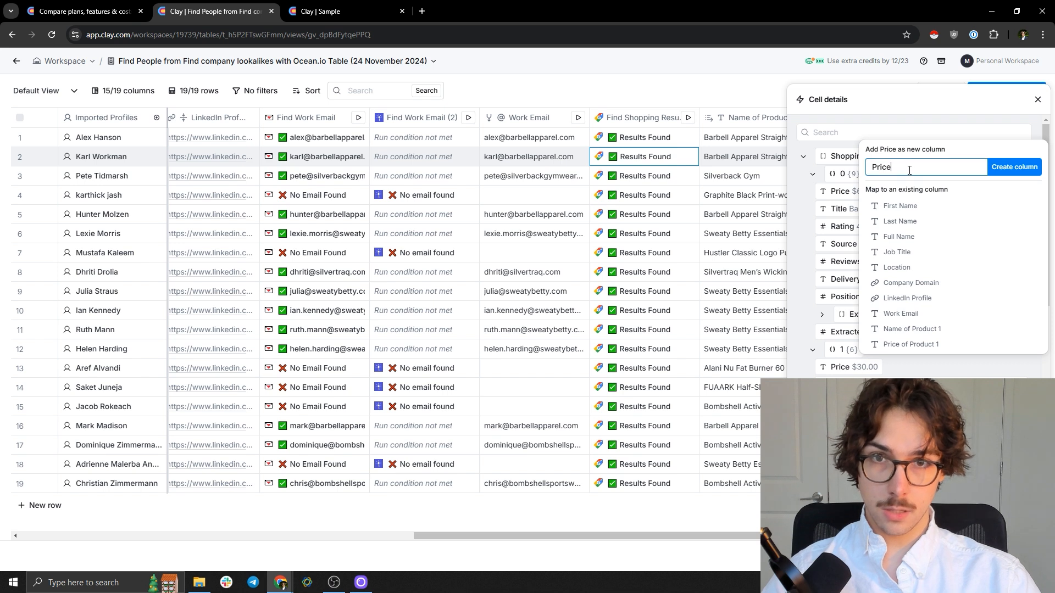
text(if)
key(BackSpace)
key(BackSpace)
text(of Product 2)
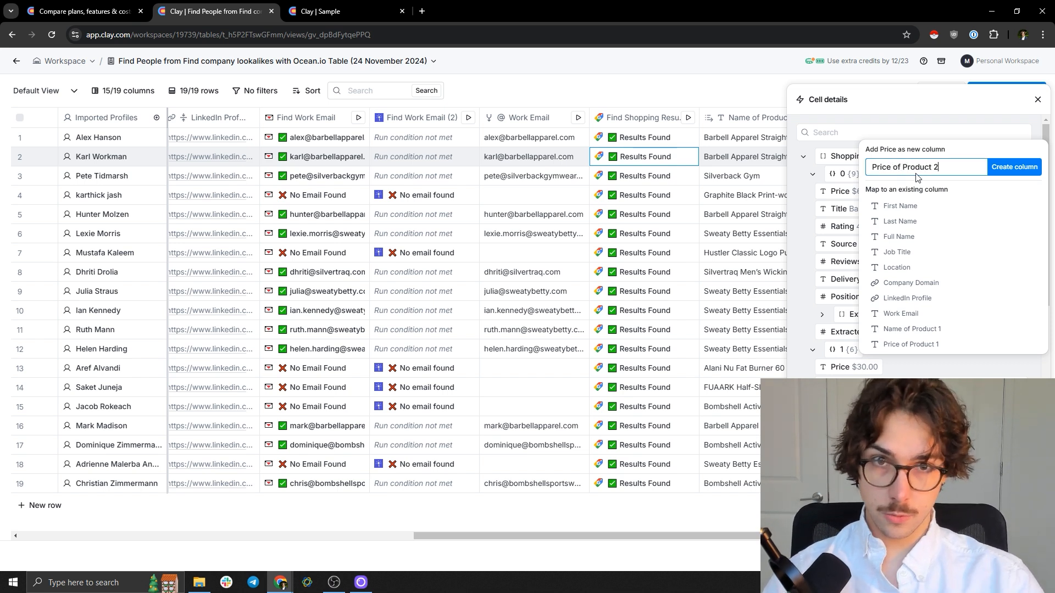
key(Return)
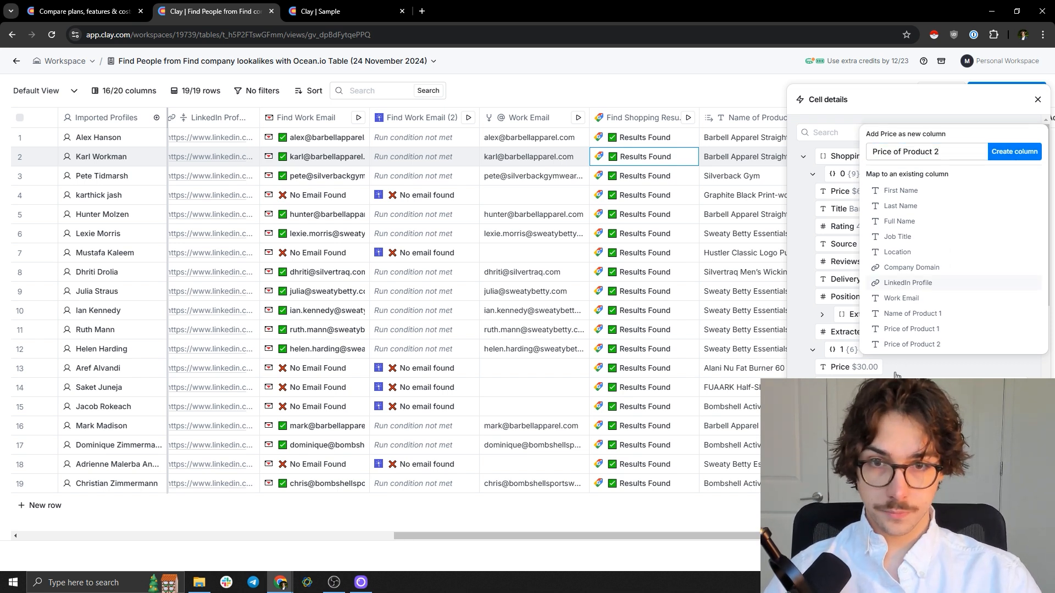
- Add the second shopping result's title as another Name of Product column, and close the cell details
click(839, 208)
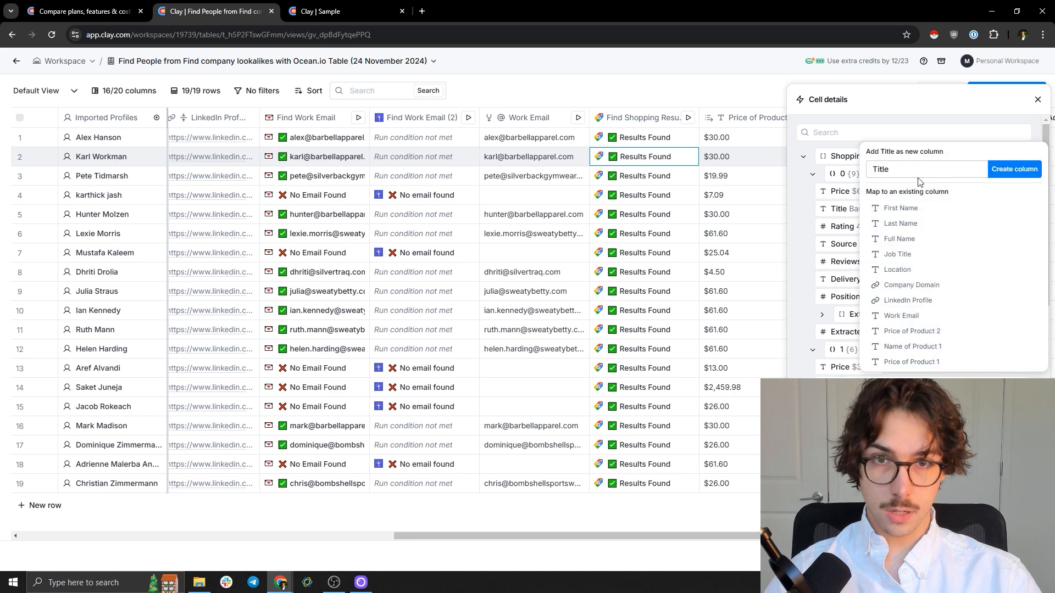
key(ctrl+a)
text(Name o)
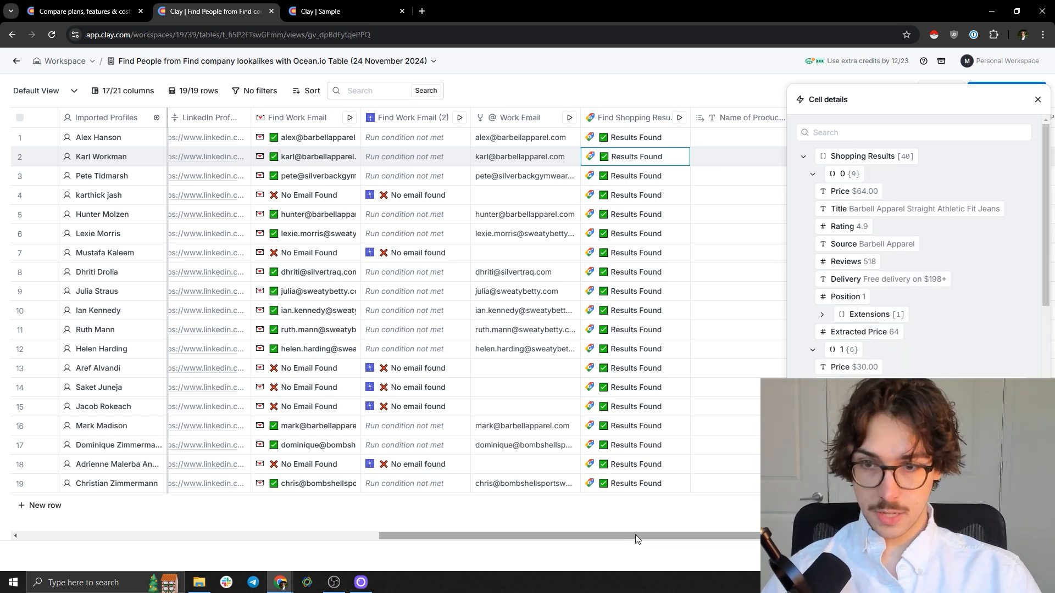
click(1014, 169)
click(1037, 101)
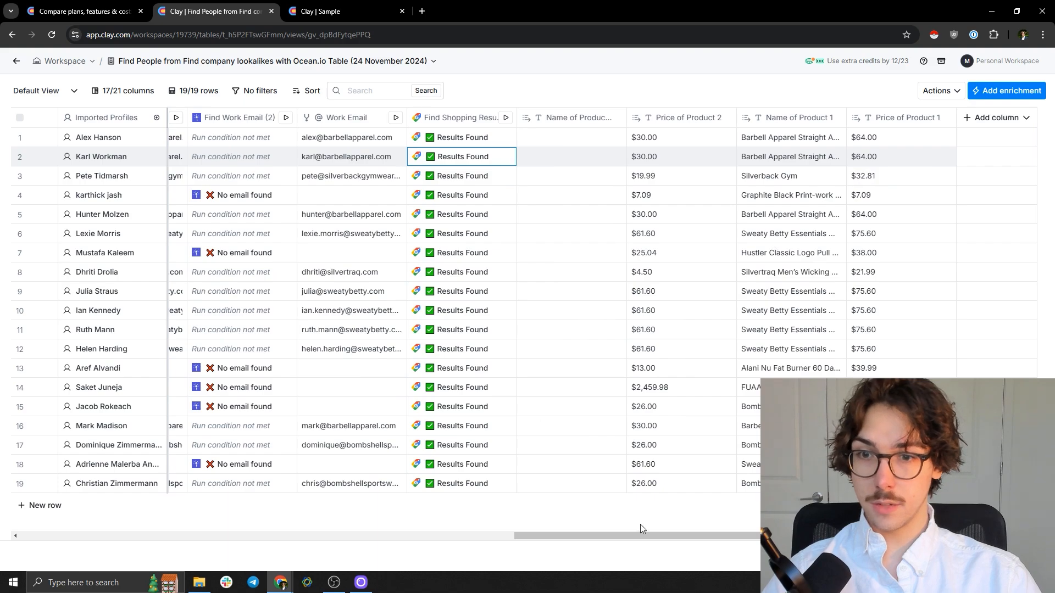
- Widen the Name of Product 2 and Name of Product 1 columns so their product names are readable
drag(634, 536, 781, 534)
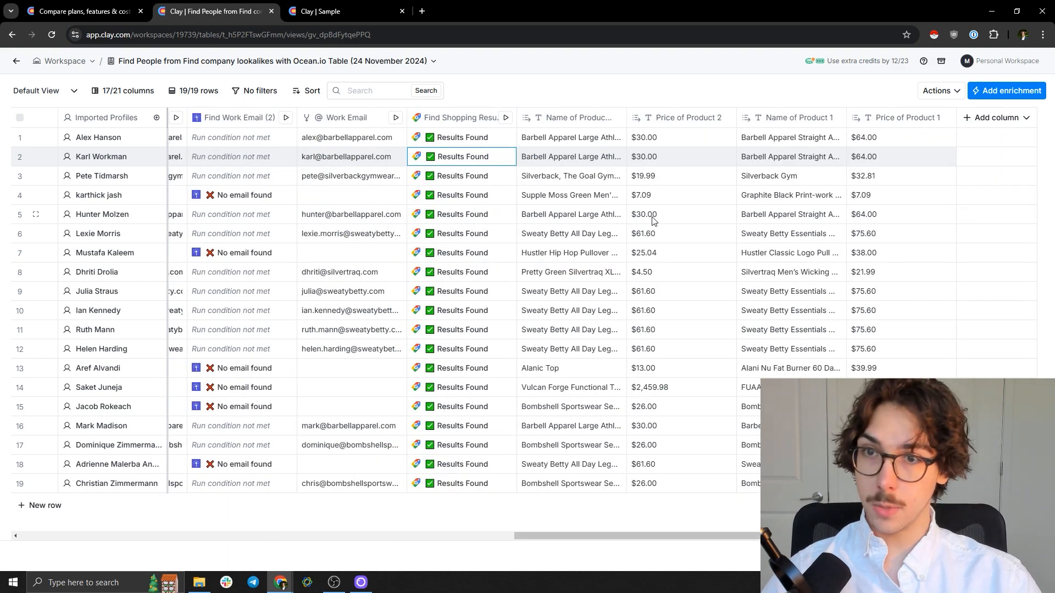
drag(627, 123, 654, 128)
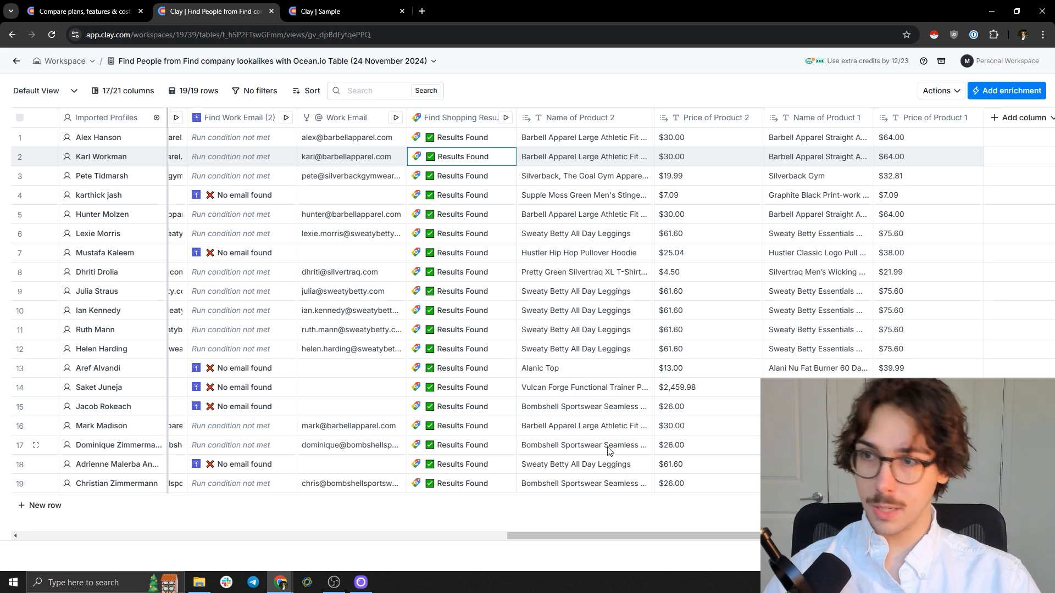
drag(546, 536, 326, 489)
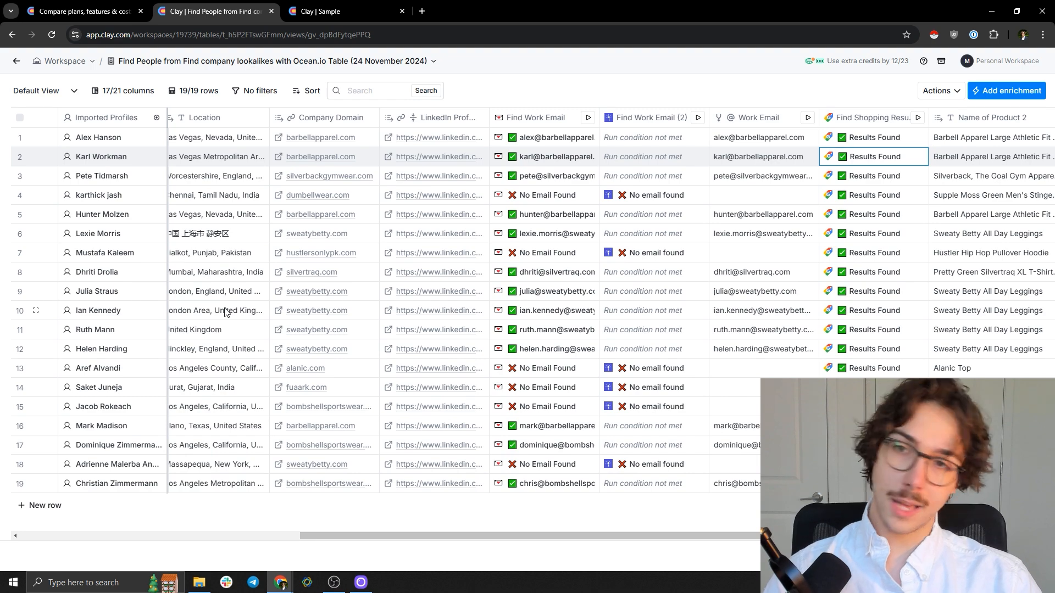
drag(786, 536, 1008, 537)
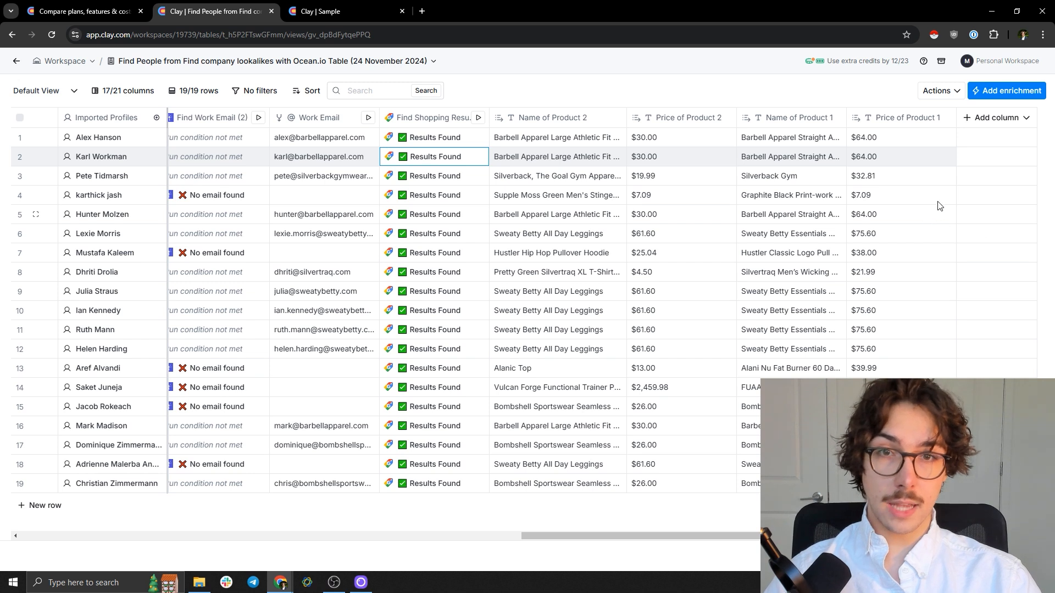
click(999, 117)
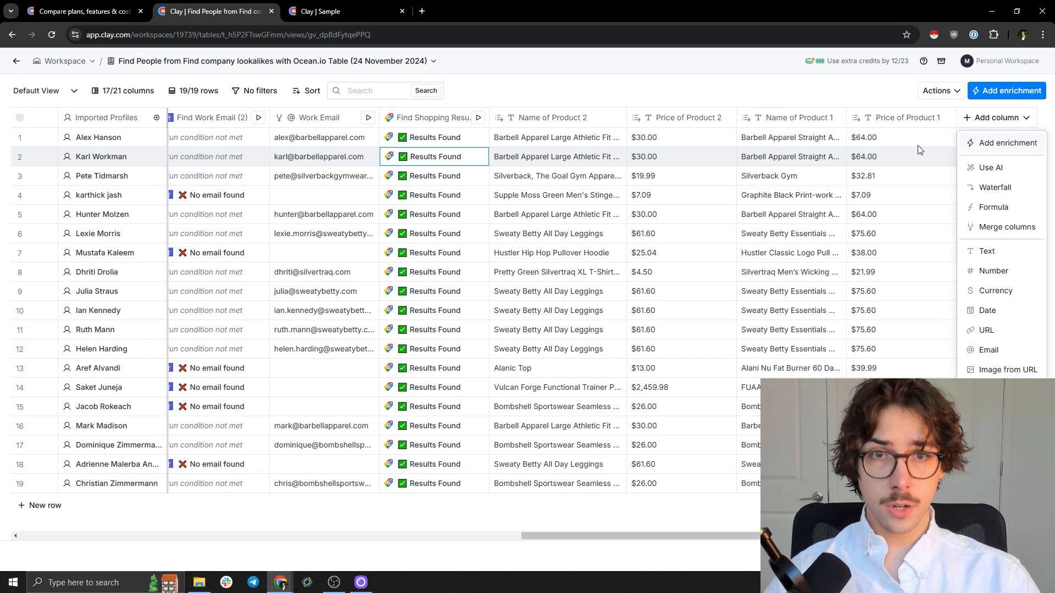
click(577, 158)
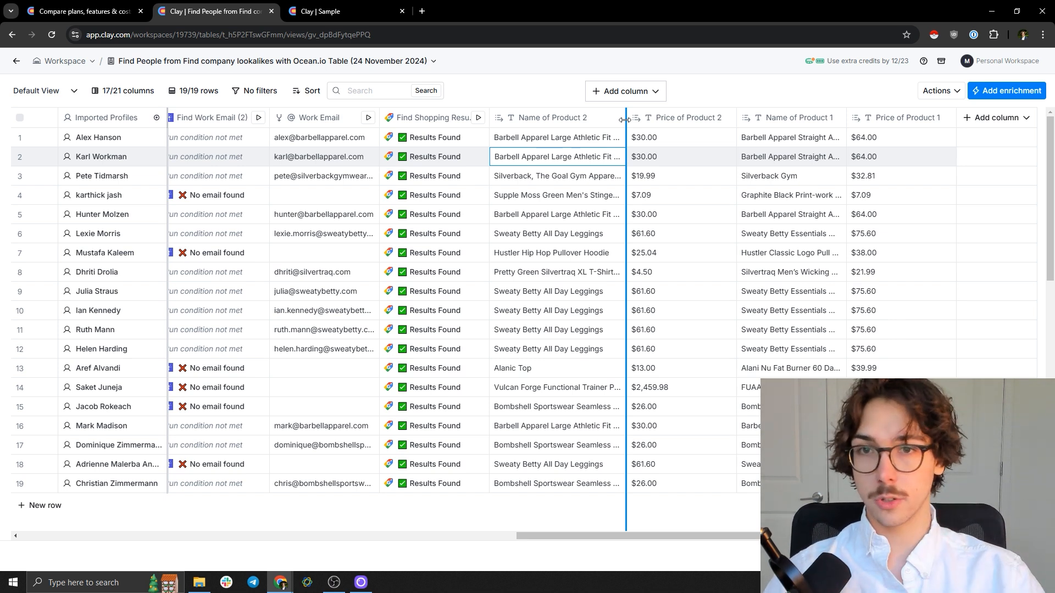
drag(847, 117, 904, 119)
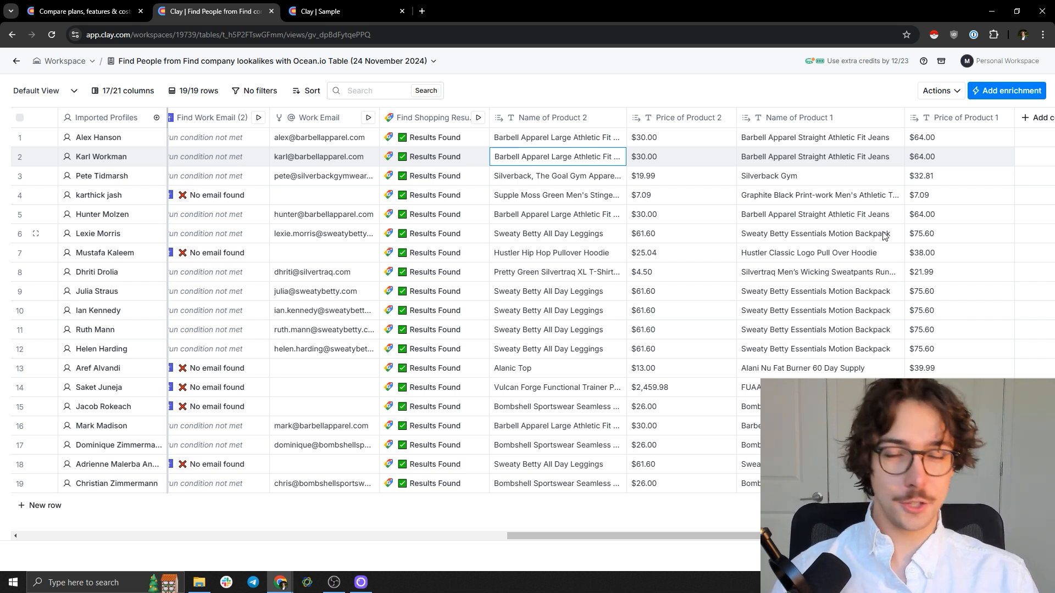
drag(880, 536, 908, 535)
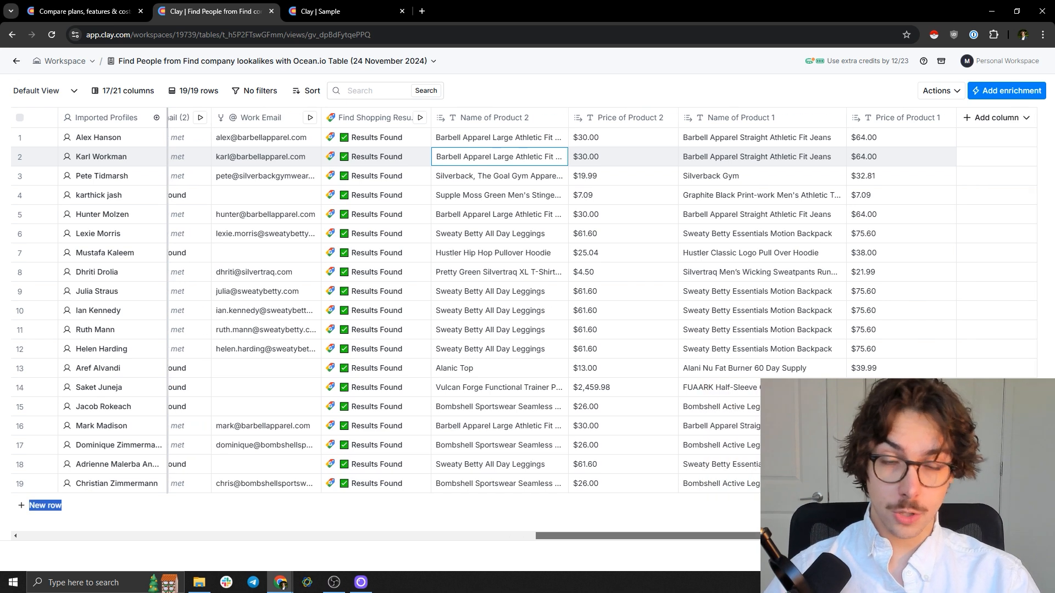
click(1001, 117)
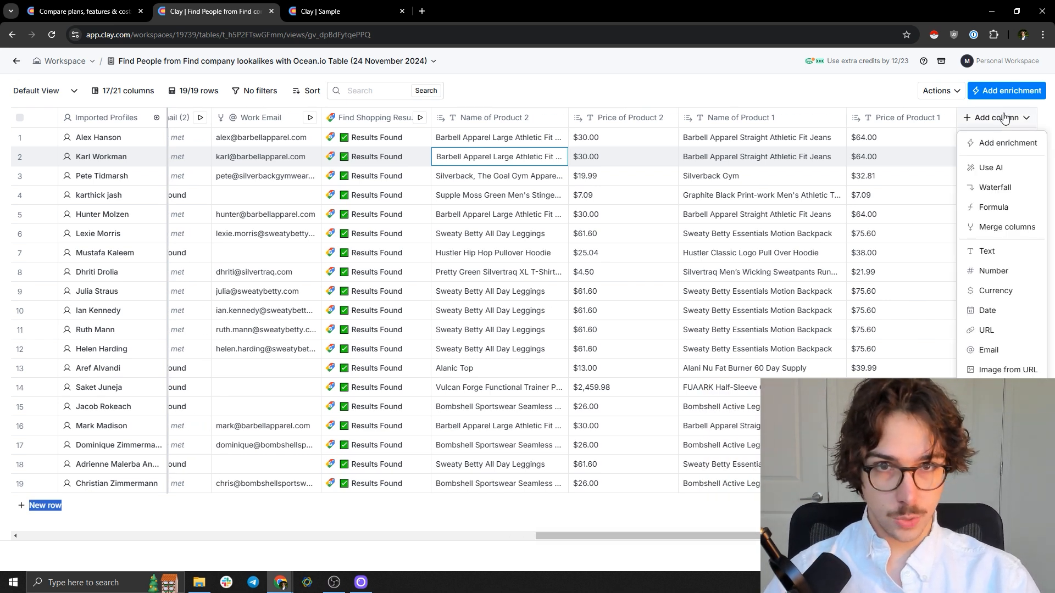
click(994, 169)
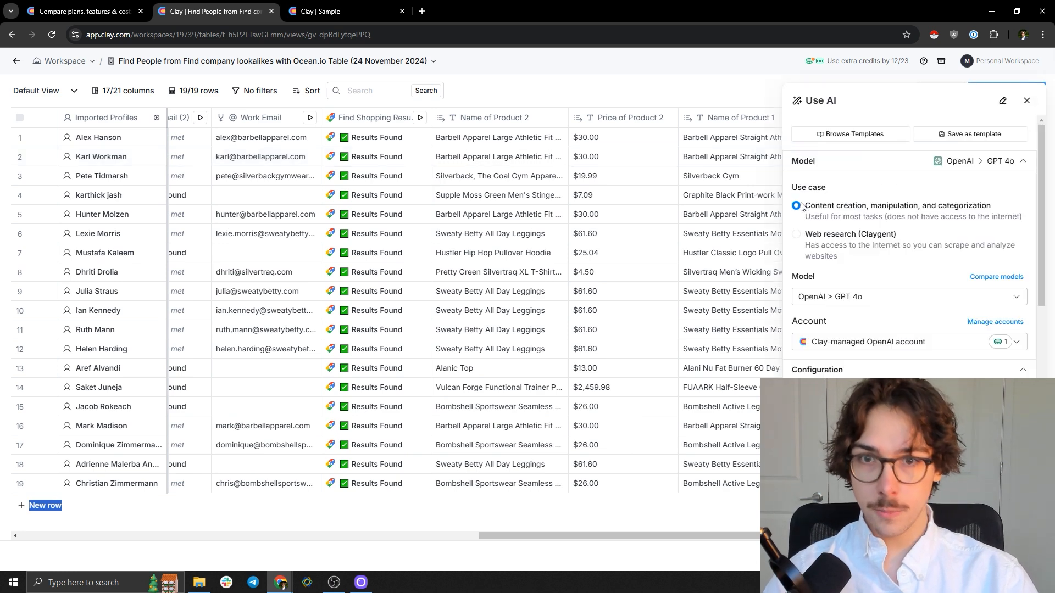
click(1027, 101)
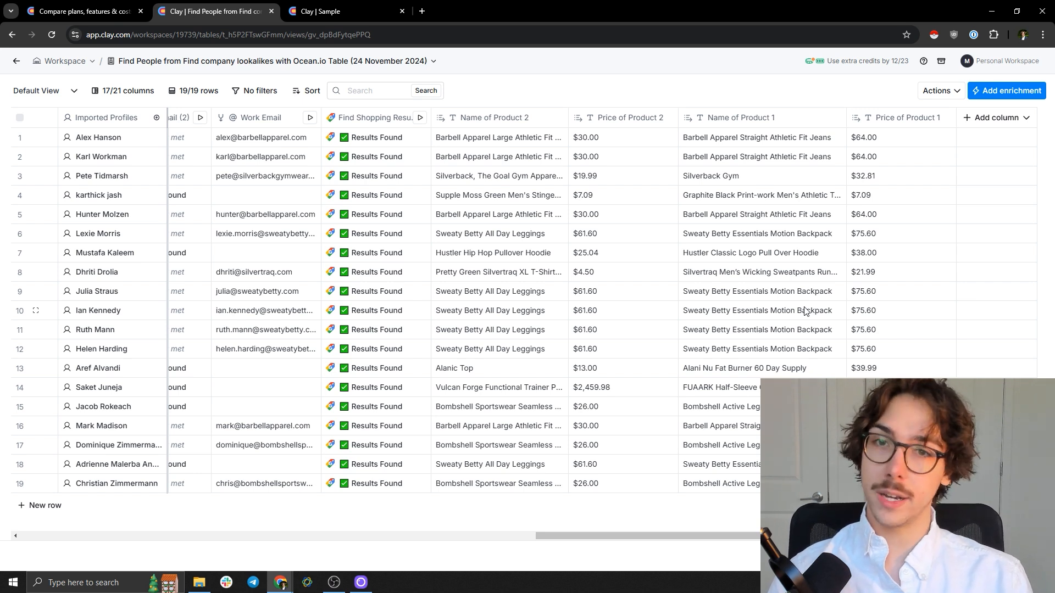
- Start a Use AI column for content creation and choose the OpenAI GPT 4o Mini model with the Clay-managed account
click(999, 122)
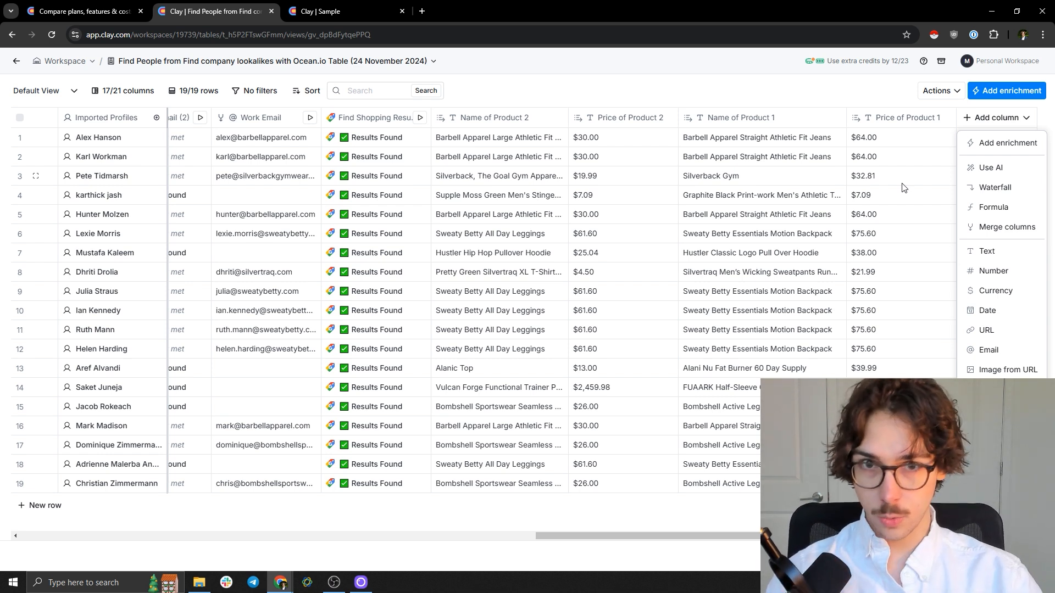
click(992, 169)
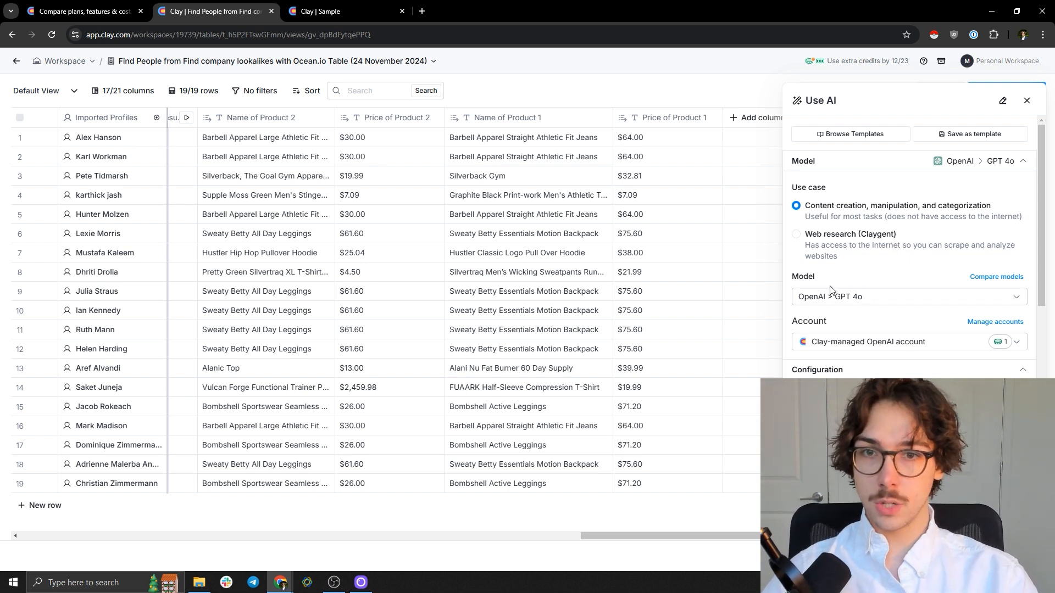
click(865, 295)
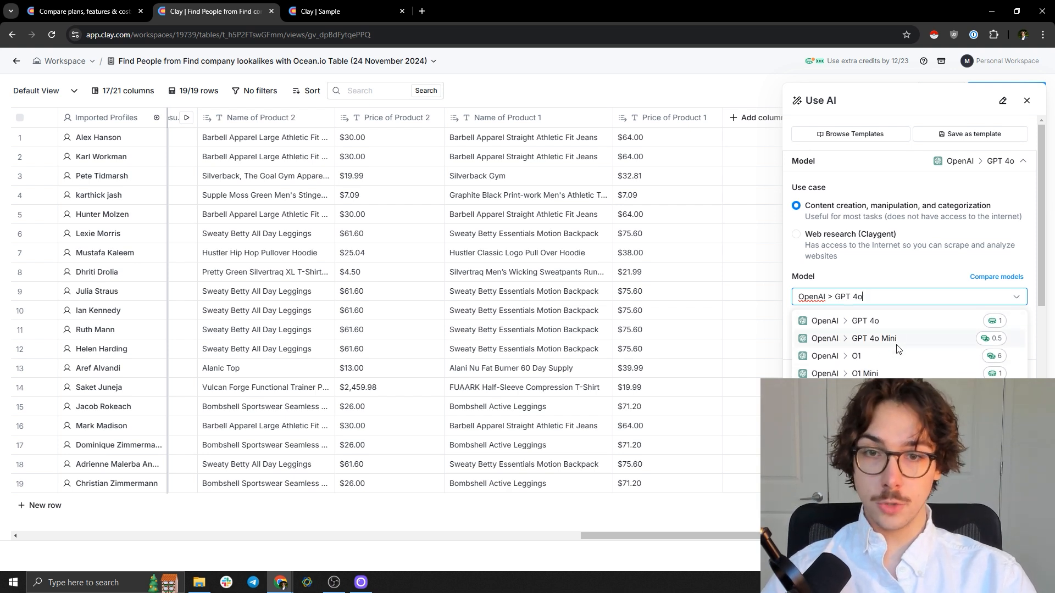
click(993, 348)
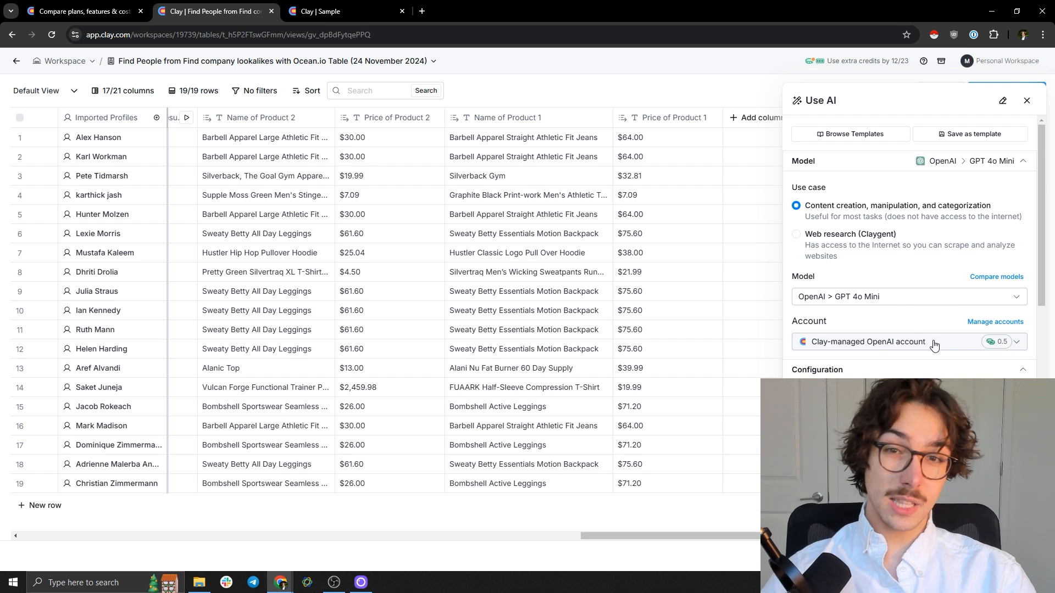
click(933, 342)
click(905, 347)
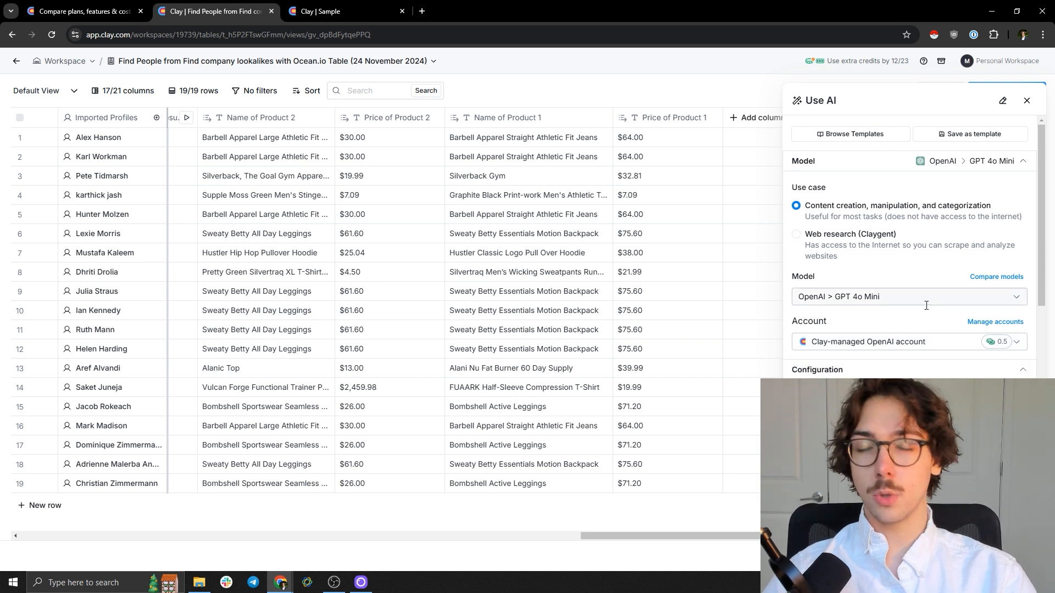
- Switch the AI column's model to Anthropic Claude 3.5 Sonnet and use the Clay-managed Anthropic account
click(955, 300)
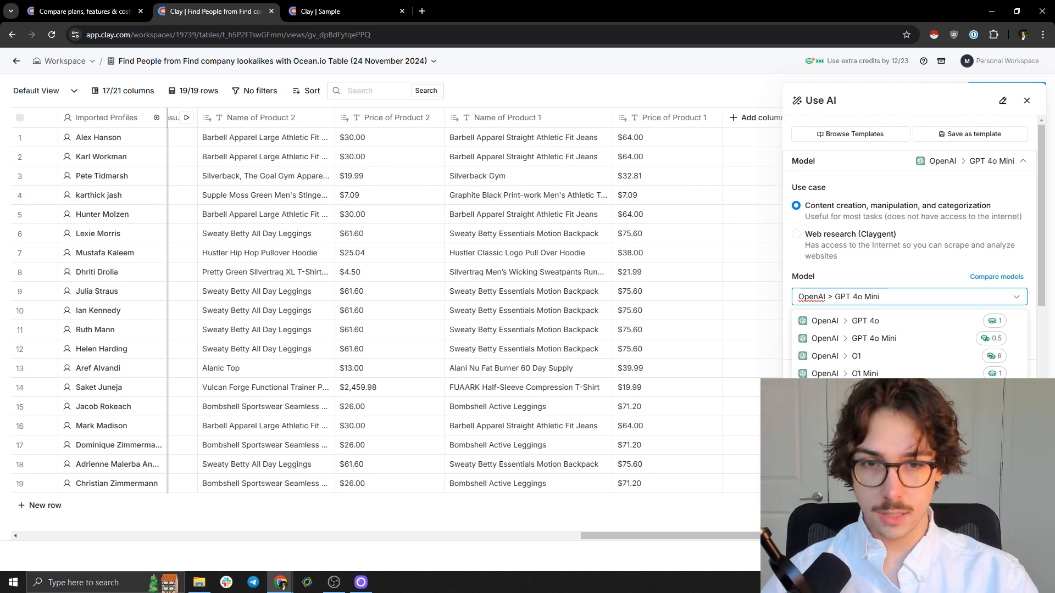
click(953, 409)
click(953, 345)
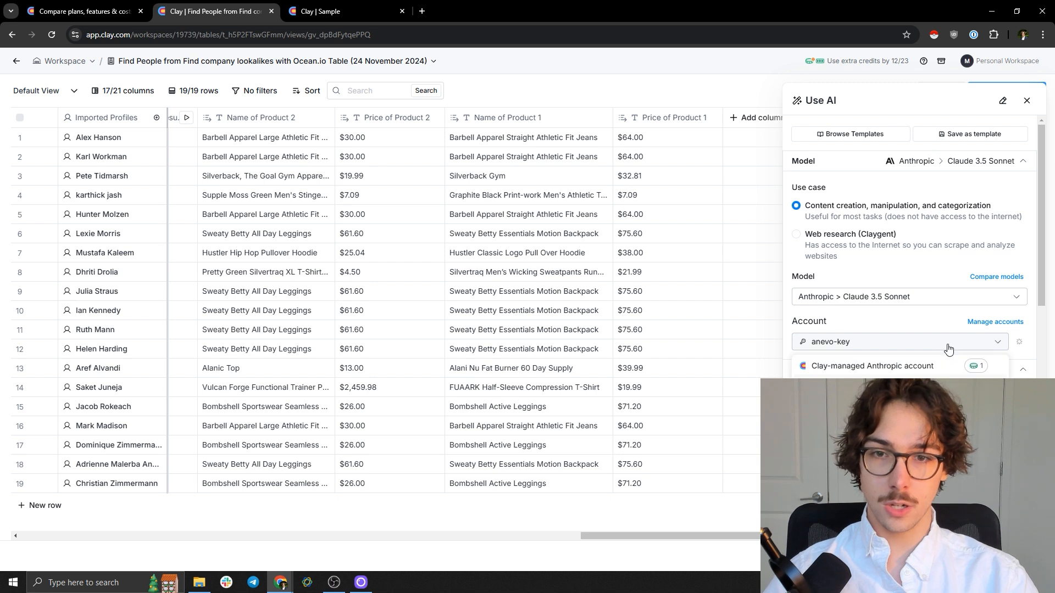
click(977, 368)
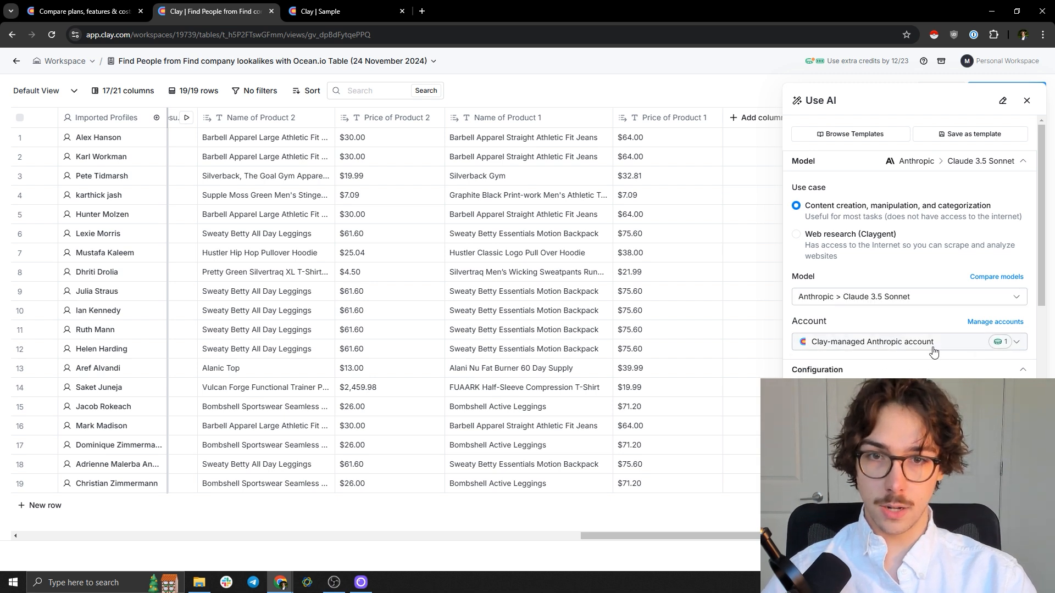
click(865, 341)
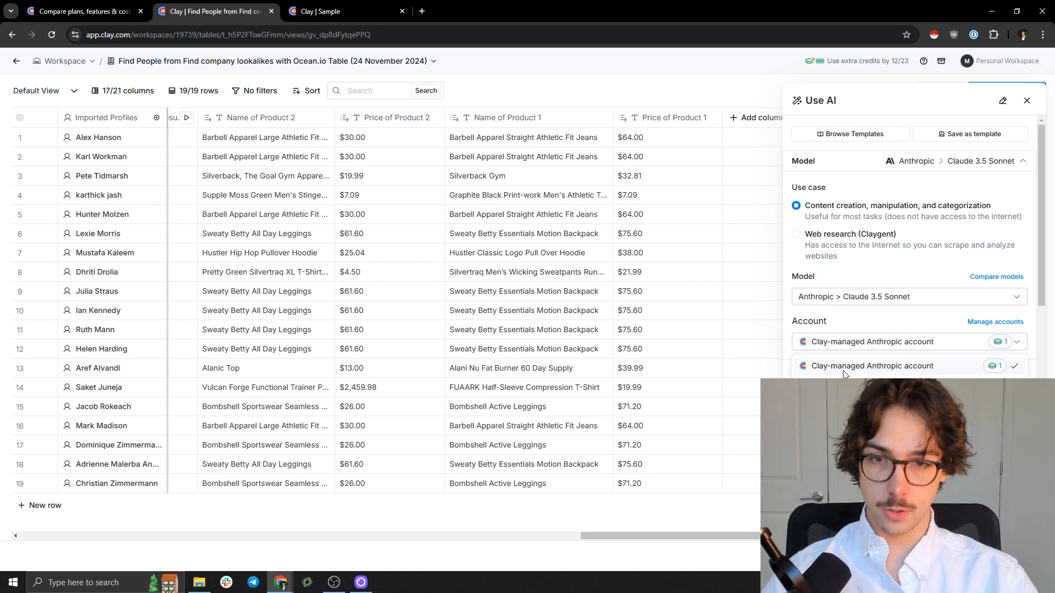
click(876, 370)
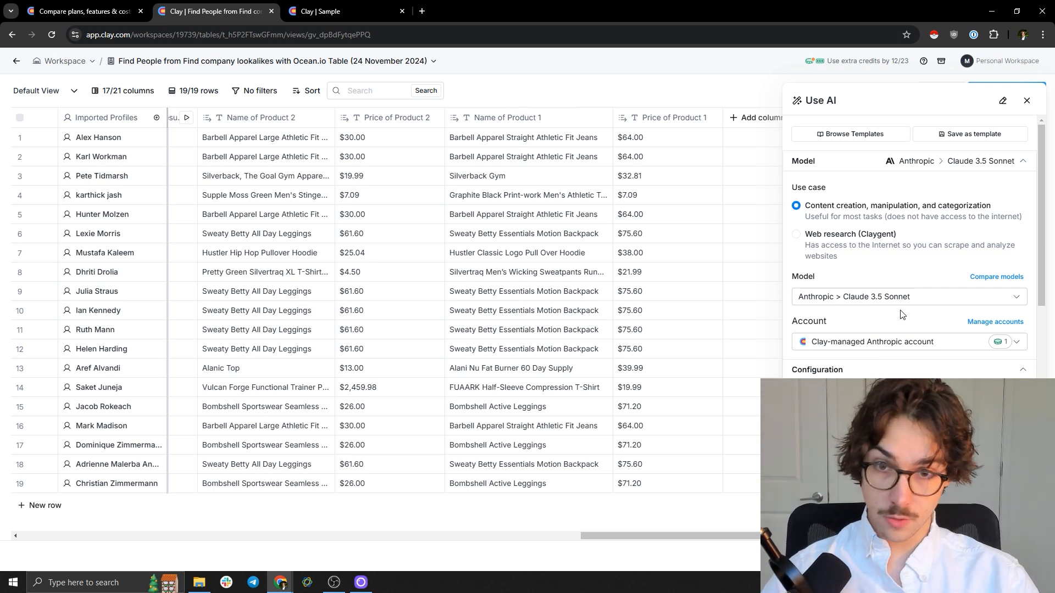
- Write a prompt asking for short, human-sounding product names for the cold-email sentence "I noticed you sell {{product type}} - are you looking to sell more going into black friday"
scroll(919, 345, down, 1)
text(I want you to c)
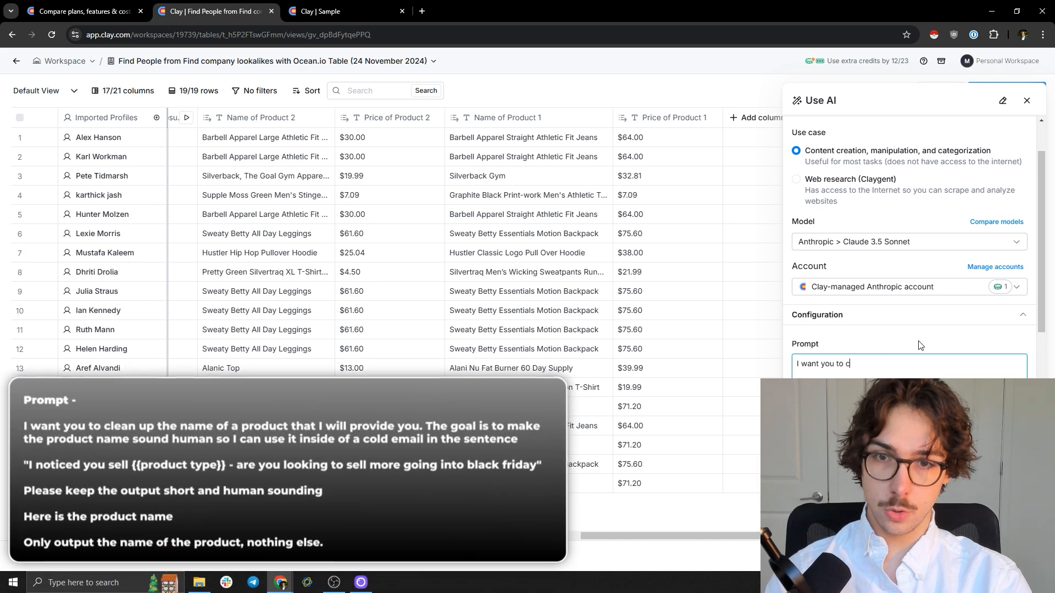
text(lean up the name of a product that I will)
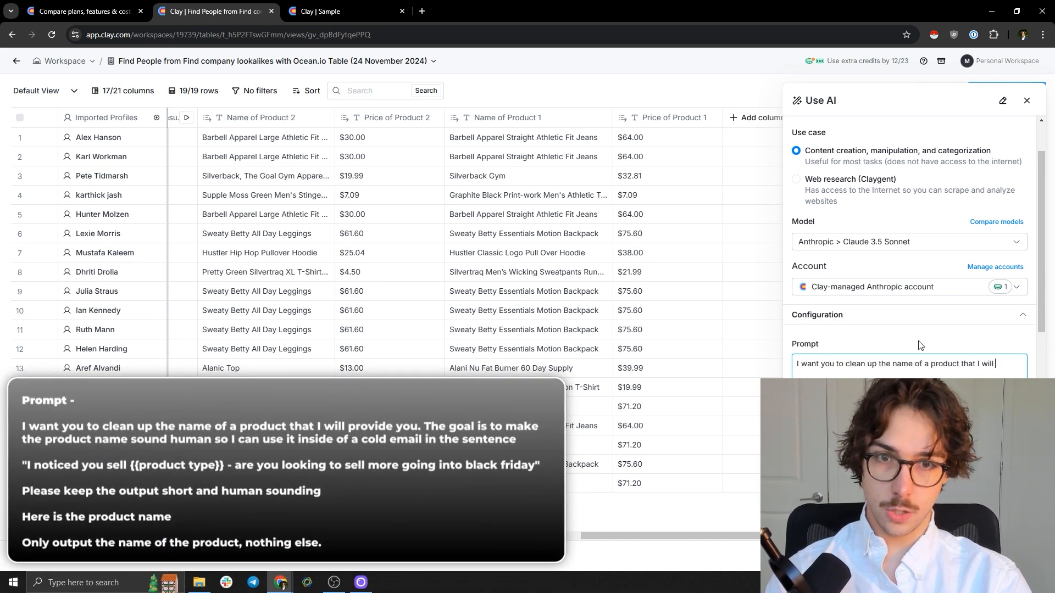
text( provide)
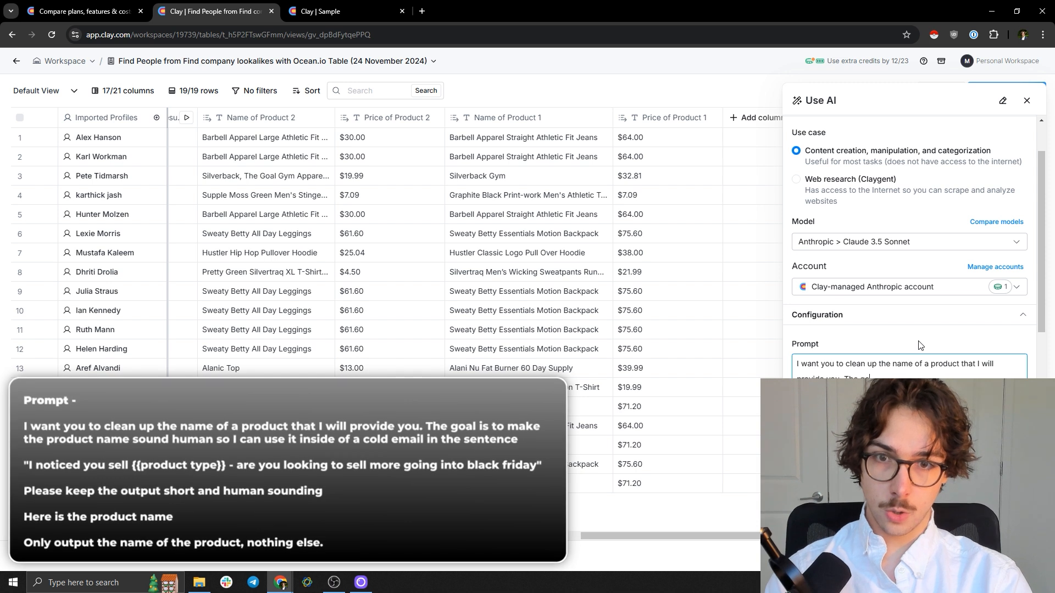
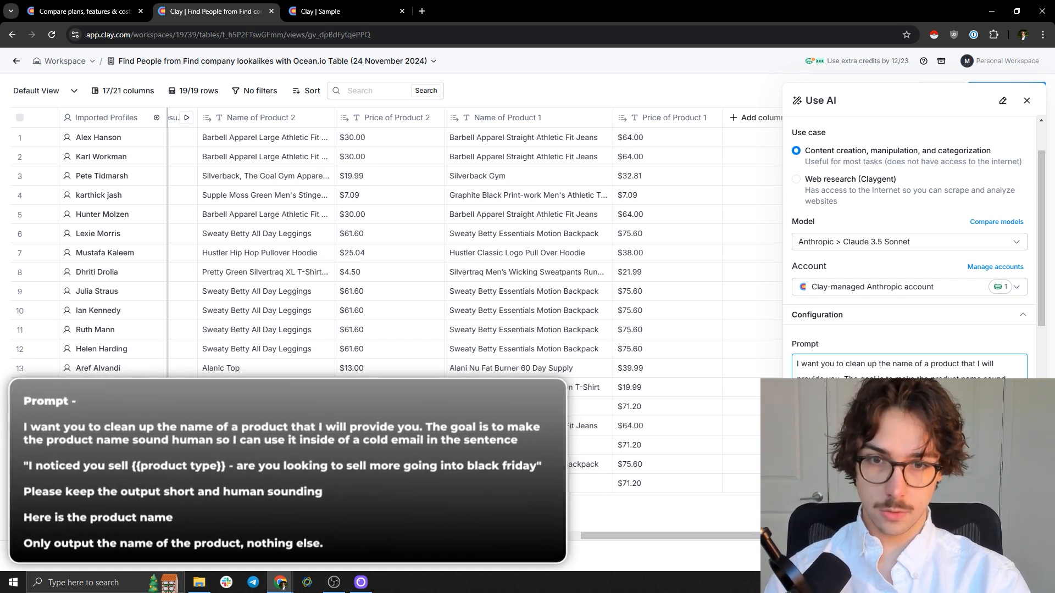
scroll(953, 378, down, 1)
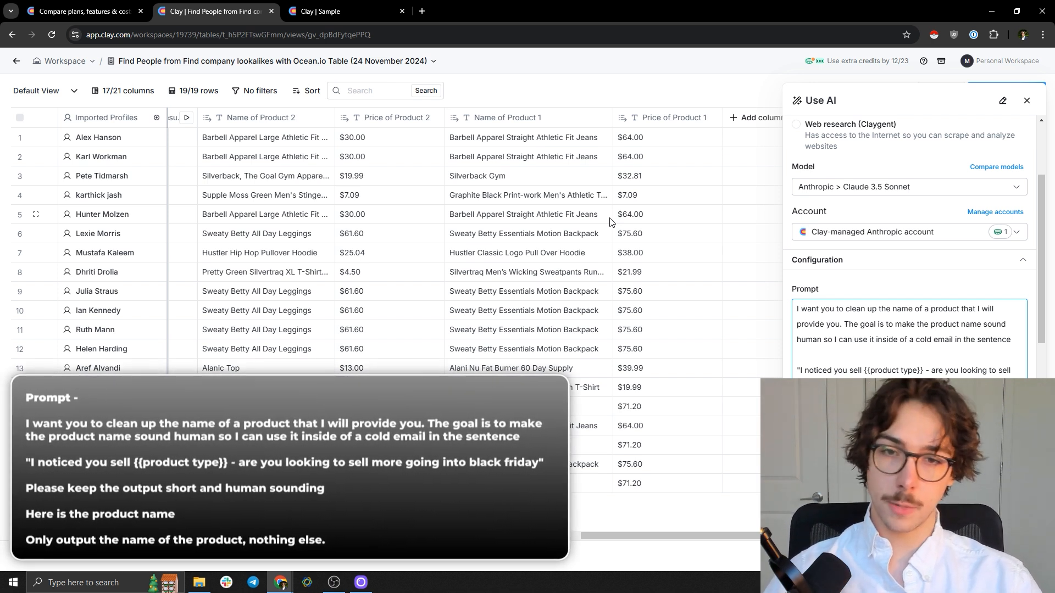
scroll(879, 363, down, 1)
scroll(924, 311, up, 3)
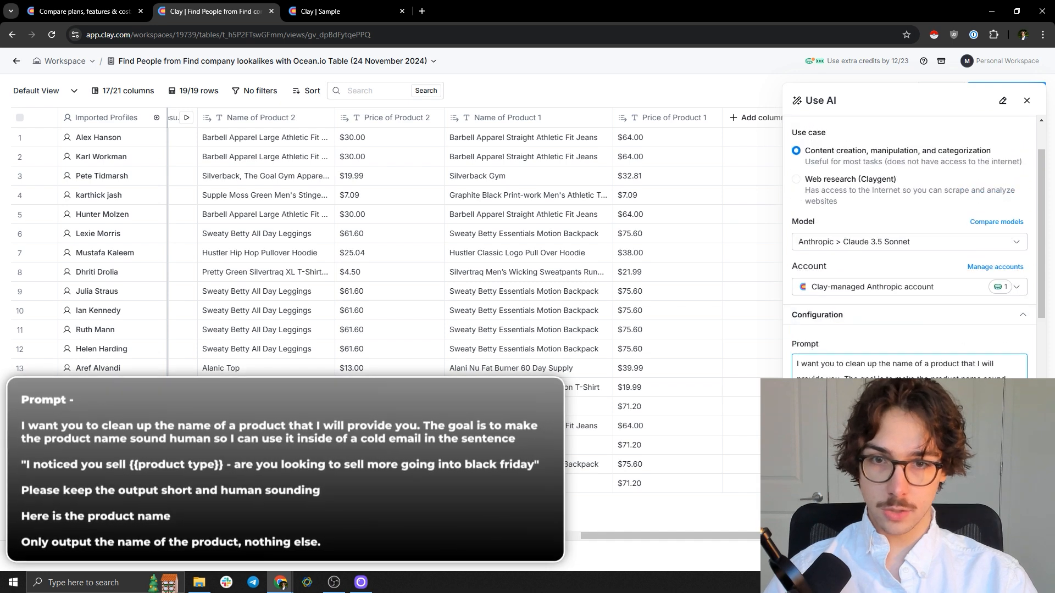
- Insert the Name of Product 1 column into the prompt after "Here is the product name"
scroll(923, 310, down, 1)
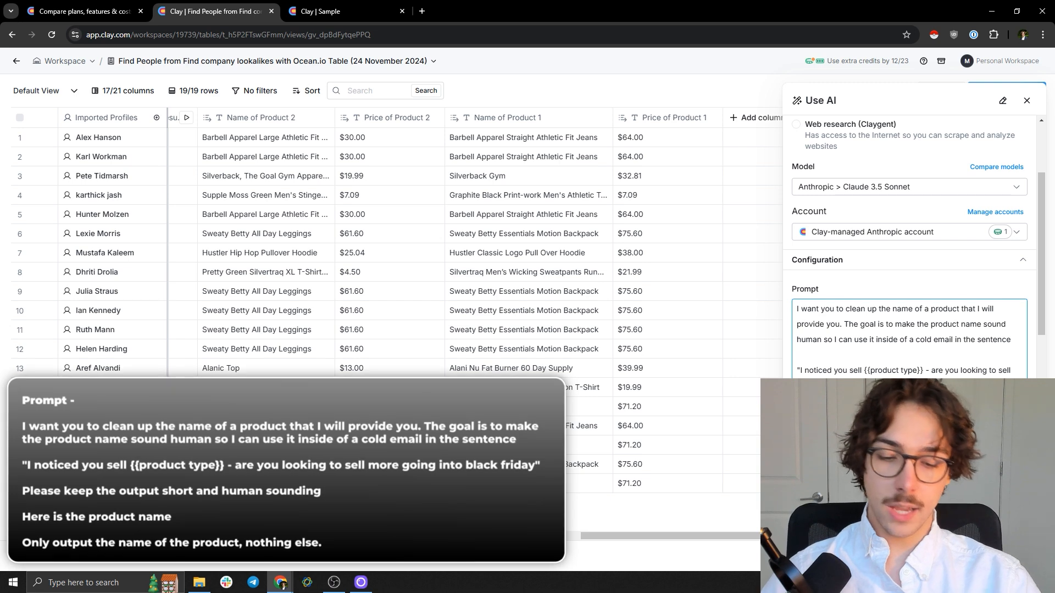
text(/)
scroll(909, 324, down, 2)
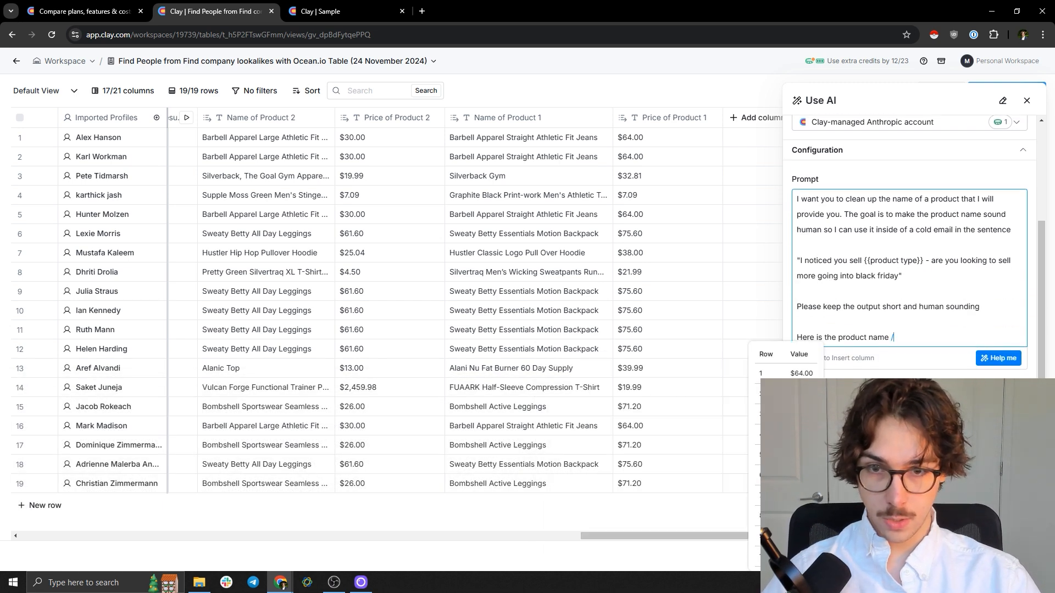
key(Return)
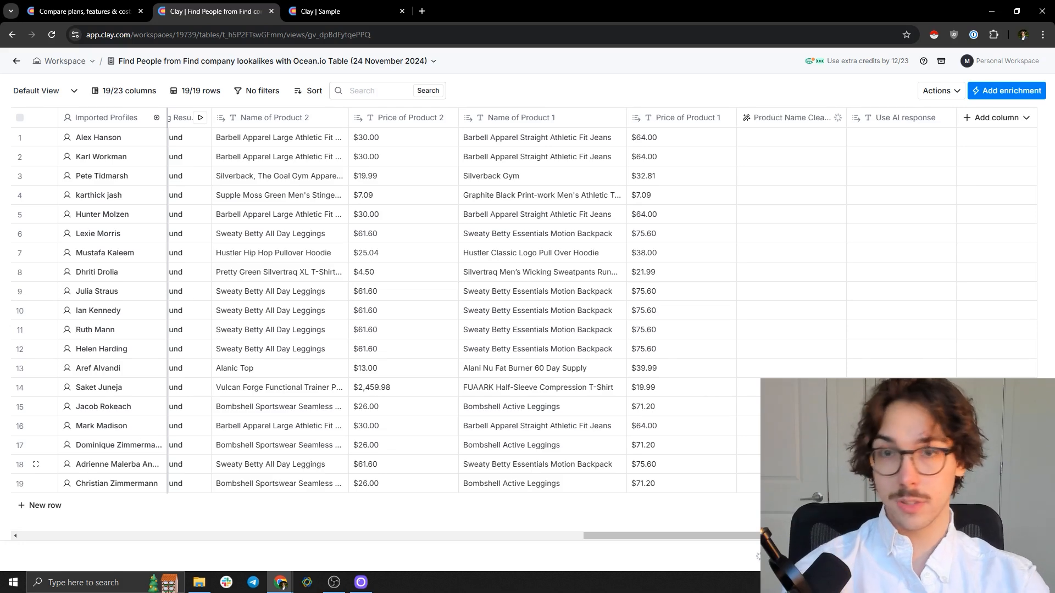
- Save the AI column as Product Name Cleanup and run it on the first 10 rows
scroll(870, 277, up, 5)
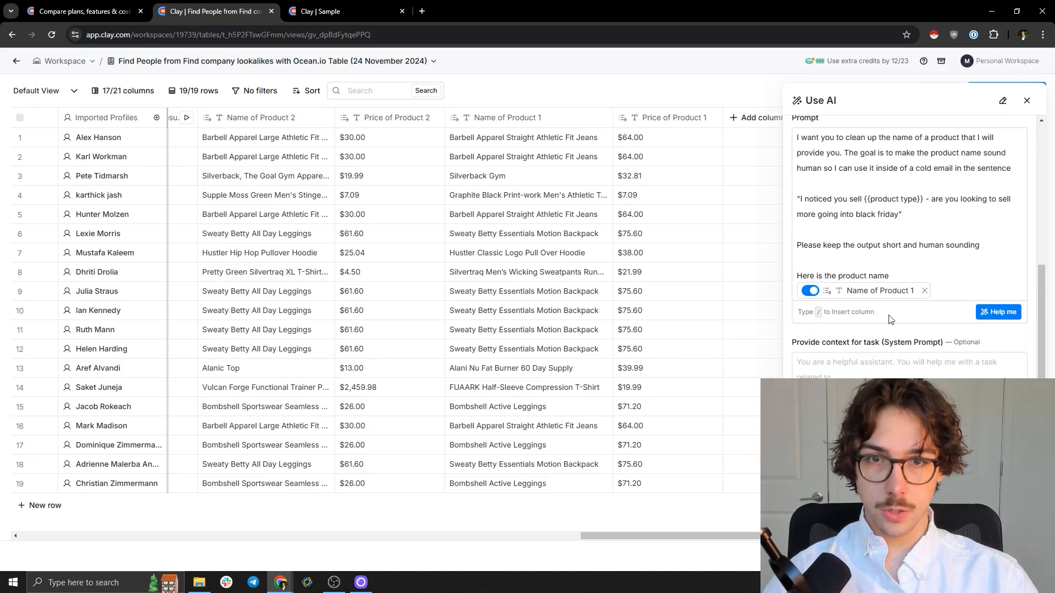
scroll(1004, 367, down, 6)
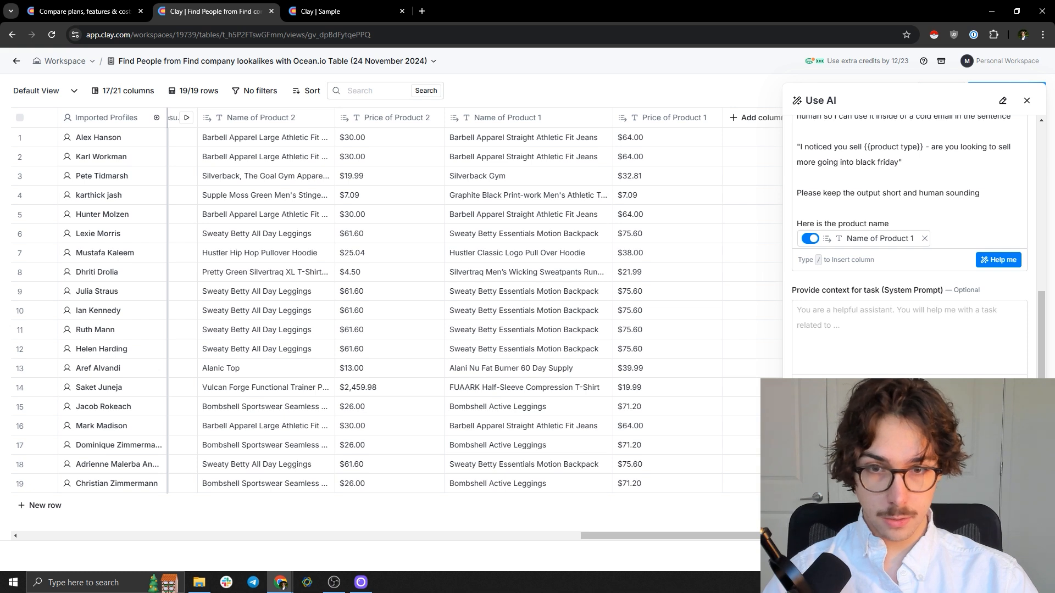
scroll(909, 275, down, 1)
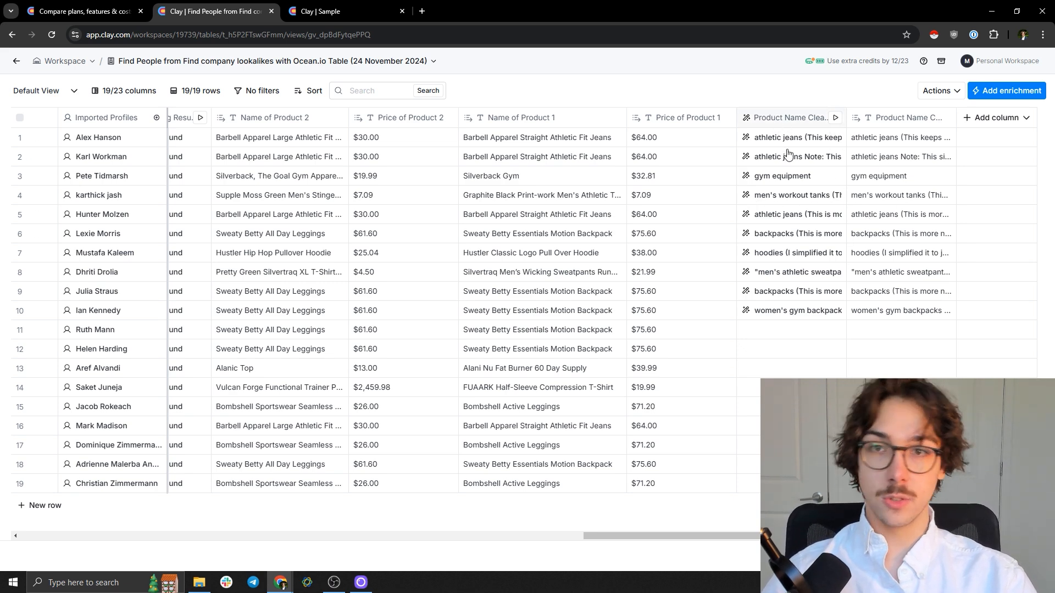
- Open the Product Name Cleanup column for editing and go through its output format and response example settings
click(785, 119)
click(787, 167)
scroll(857, 329, down, 10)
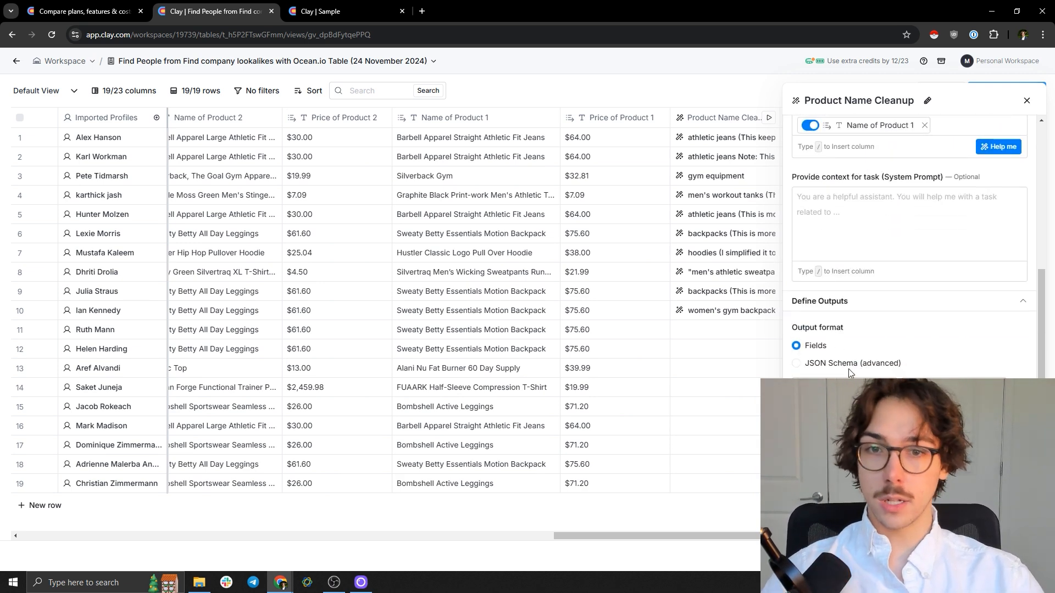
scroll(860, 377, down, 1)
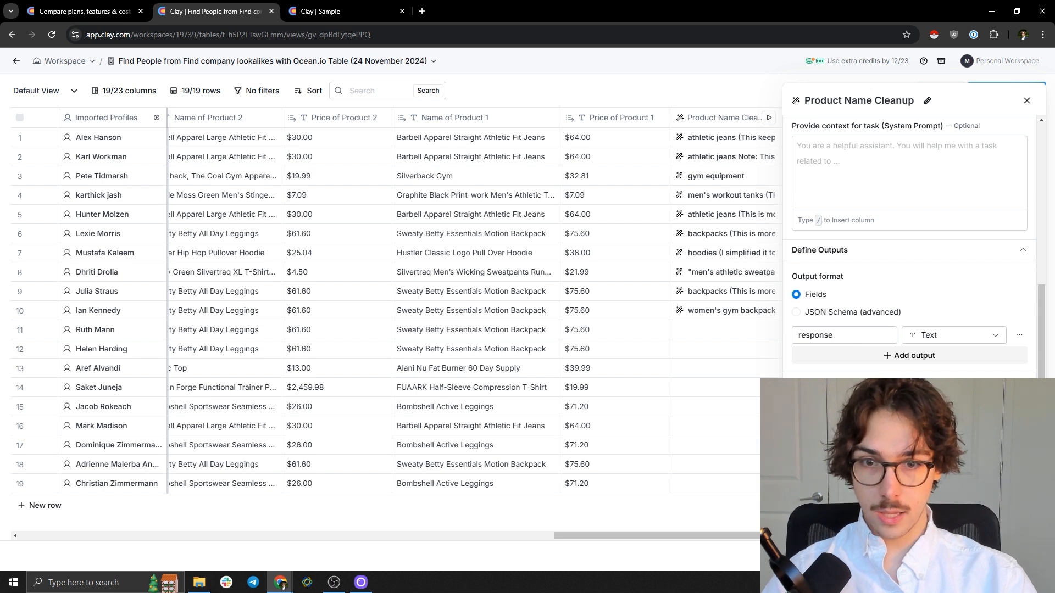
scroll(859, 376, down, 1)
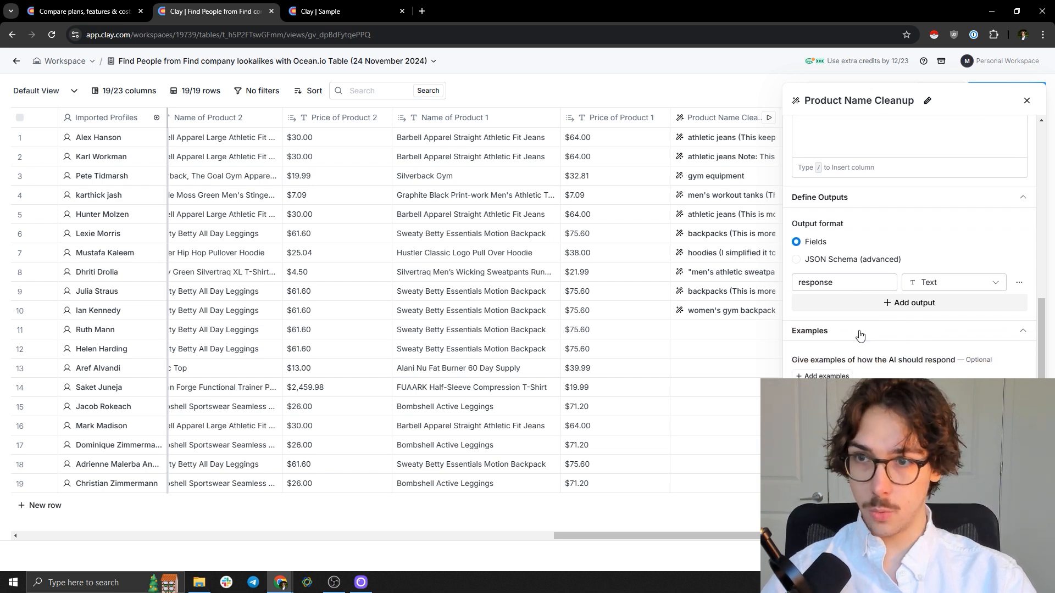
scroll(909, 248, down, 1)
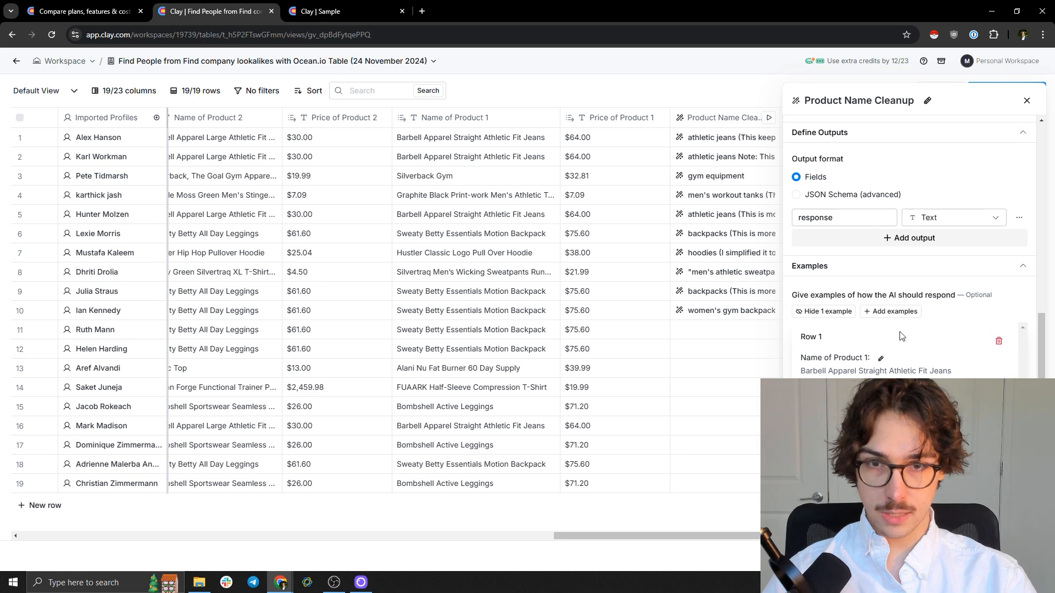
click(830, 312)
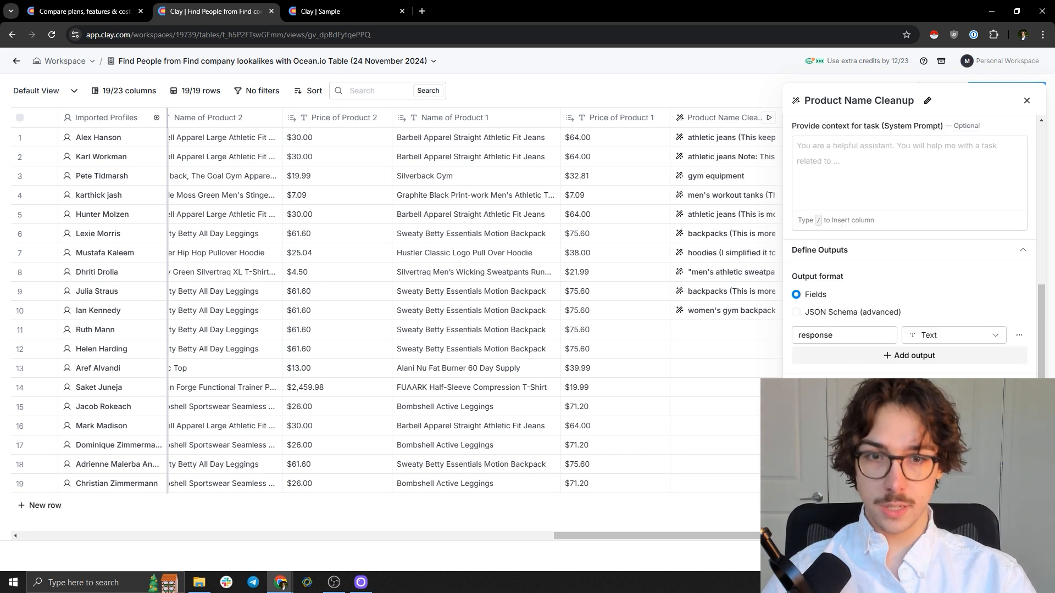
- Read the full cleaned product name response for the hoodie in row 7 and compare it with the prompt
scroll(638, 191, right, 5)
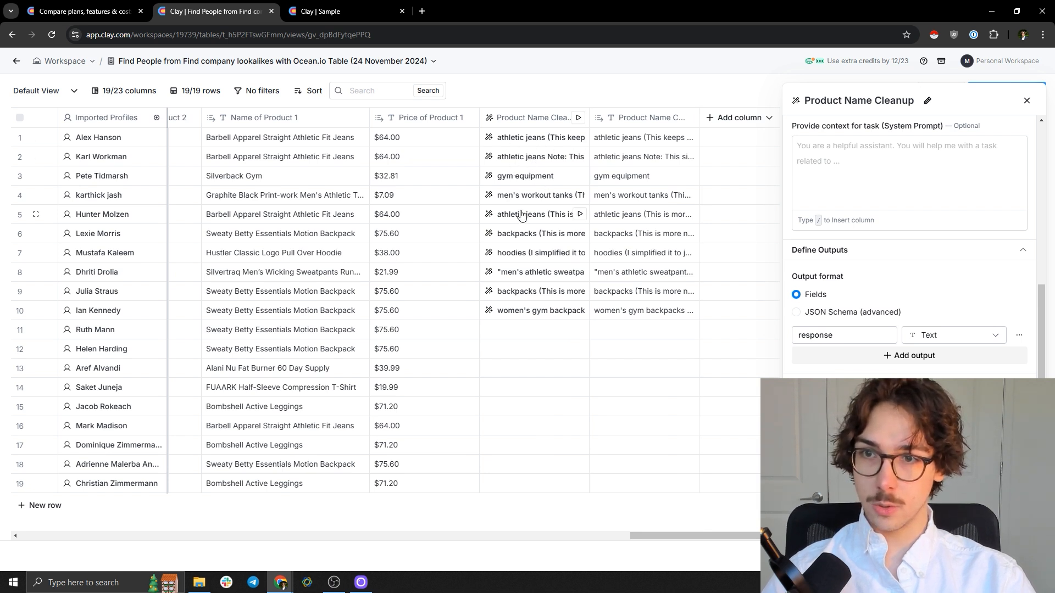
double_click(652, 262)
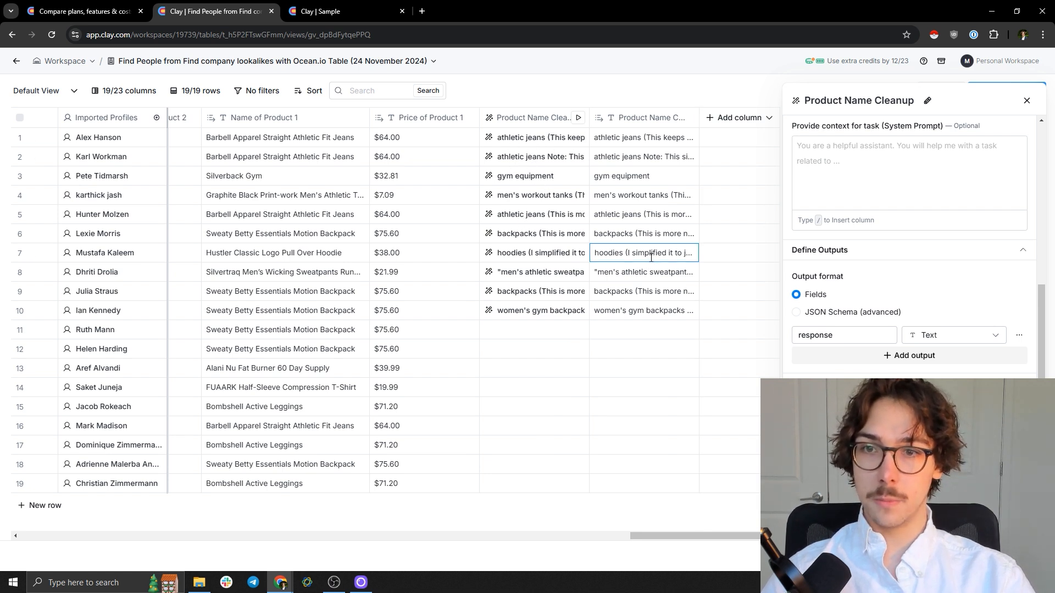
scroll(659, 281, down, 3)
scroll(862, 277, up, 3)
scroll(863, 278, up, 2)
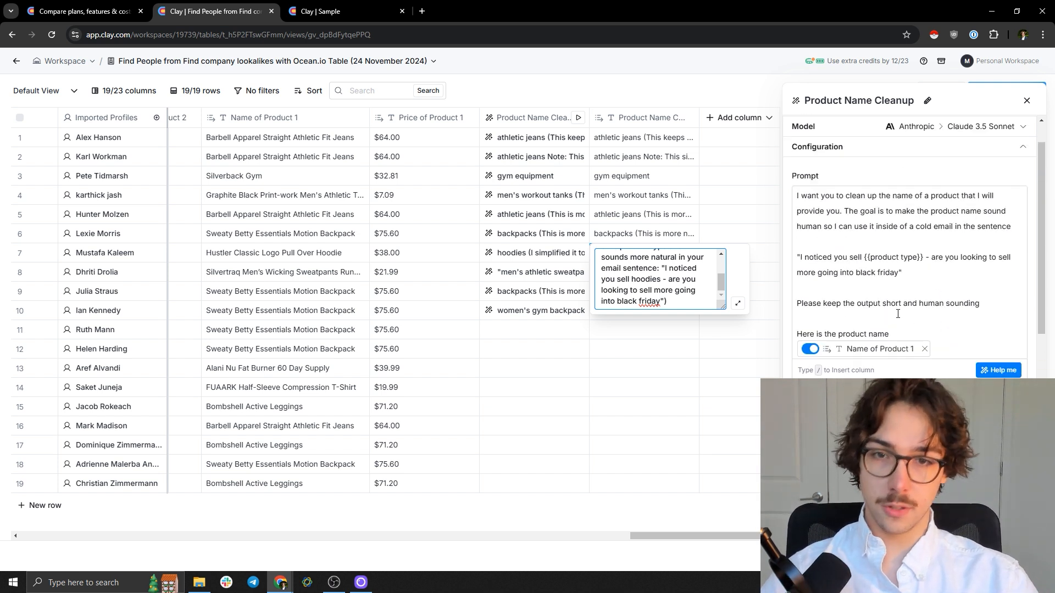
- Append "Only output the name of the product, nothing else." to the prompt, save the column and rerun its first 10 rows
click(965, 355)
key(Return)
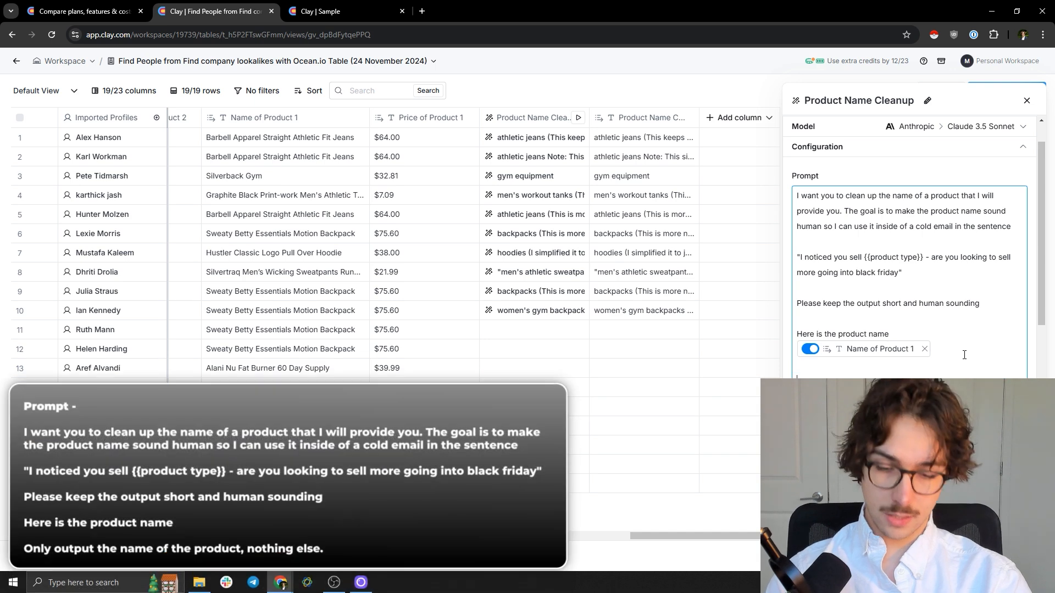
text(Only output t)
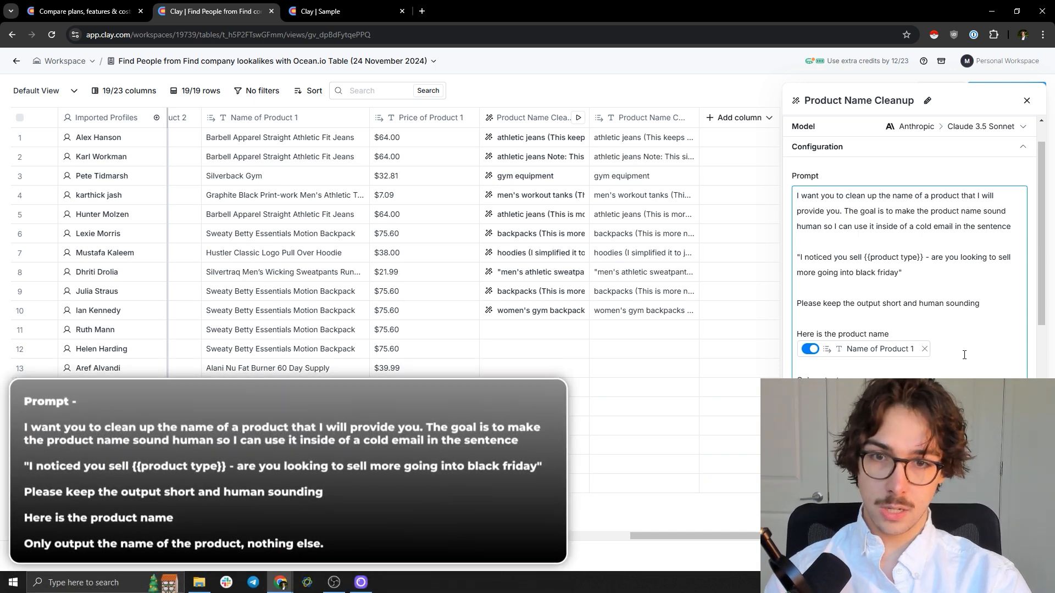
text(he name of the product, nothing)
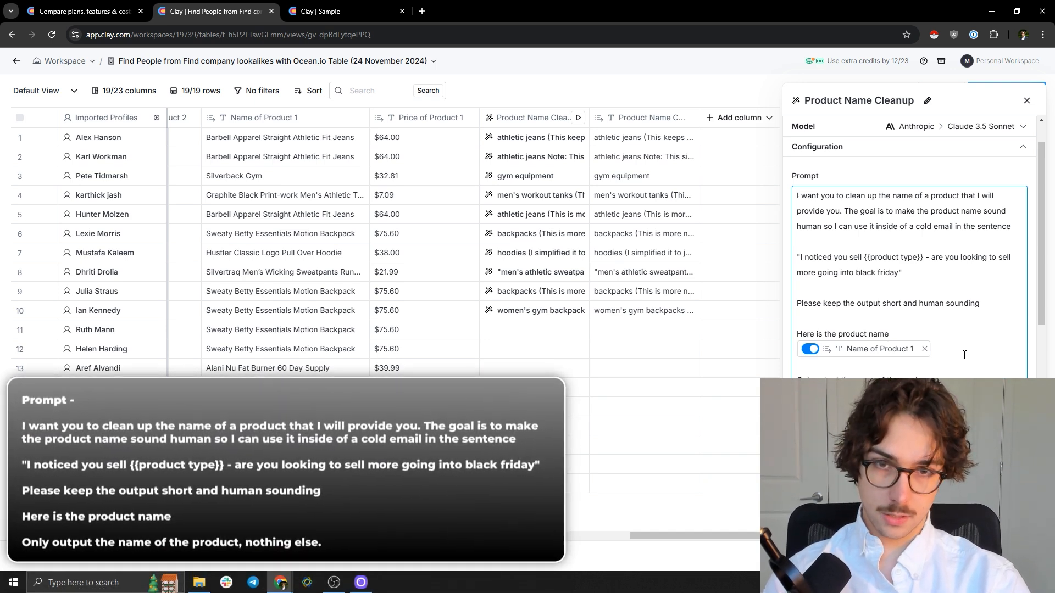
scroll(964, 355, down, 5)
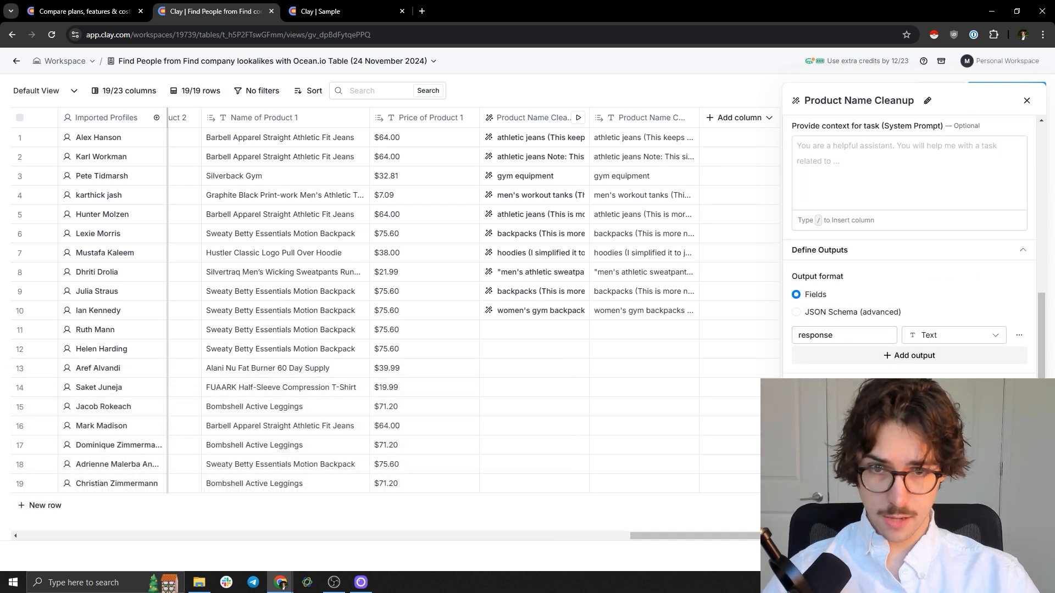
click(909, 519)
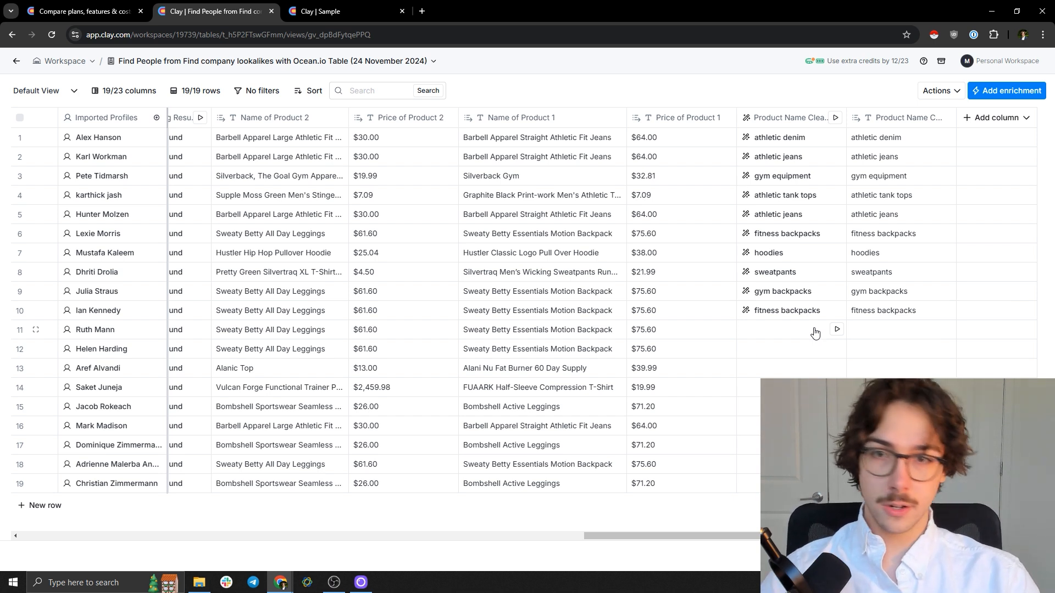
- Run the Product Name Cleanup column on all rows that haven't run or have errors
click(790, 117)
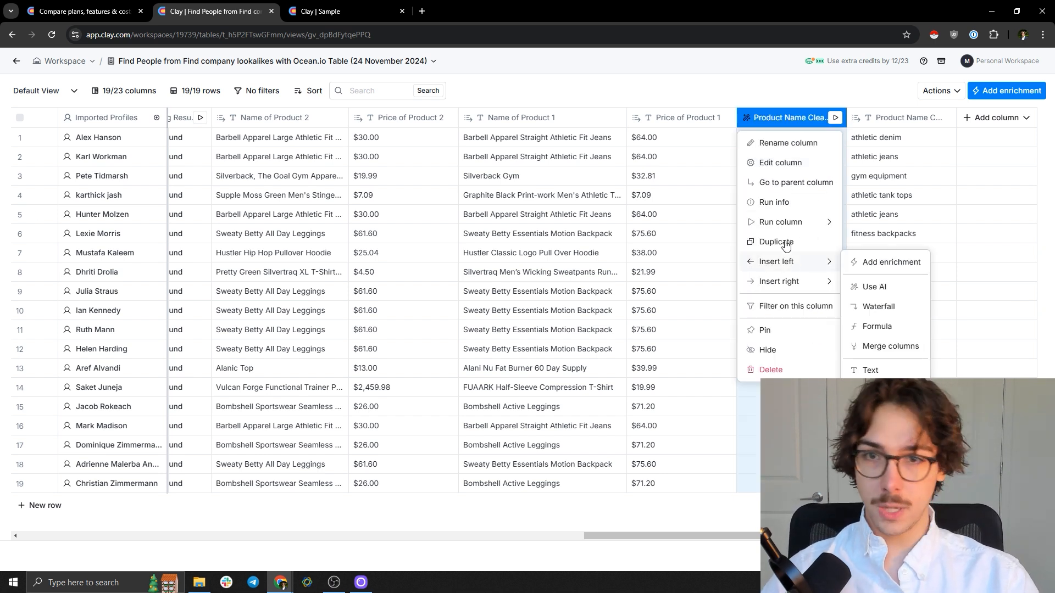
mouse_move(797, 222)
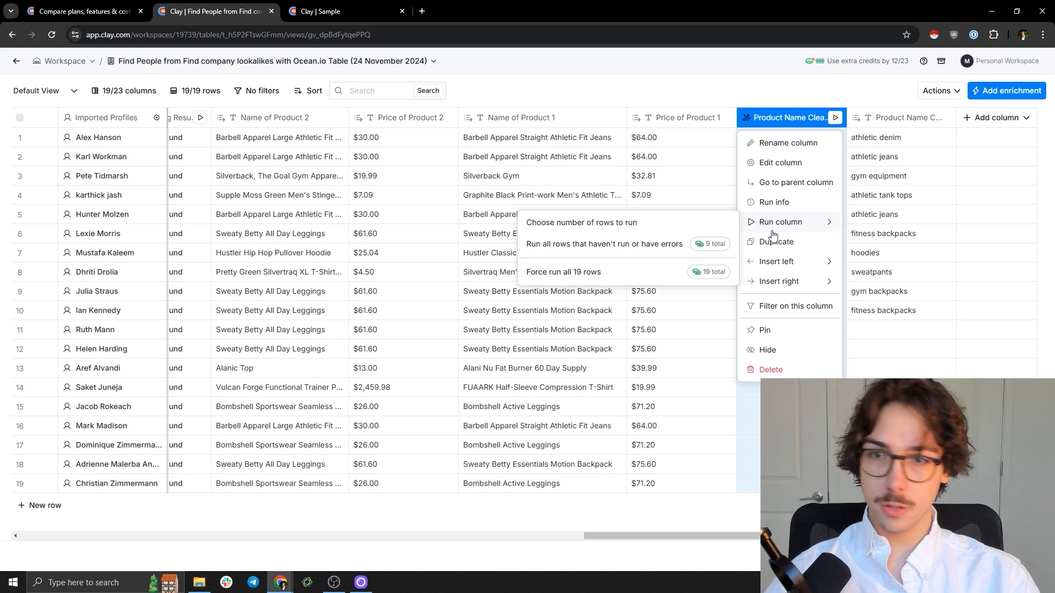
click(731, 254)
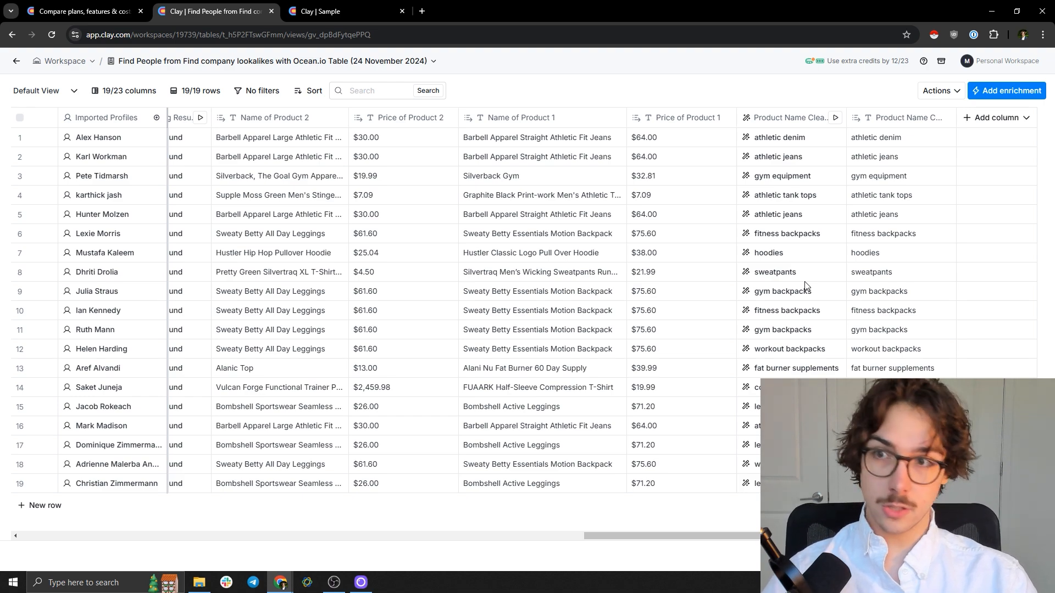
- Review the table's work email and product columns and browse the suggested and person data enrichments
drag(634, 535, 522, 520)
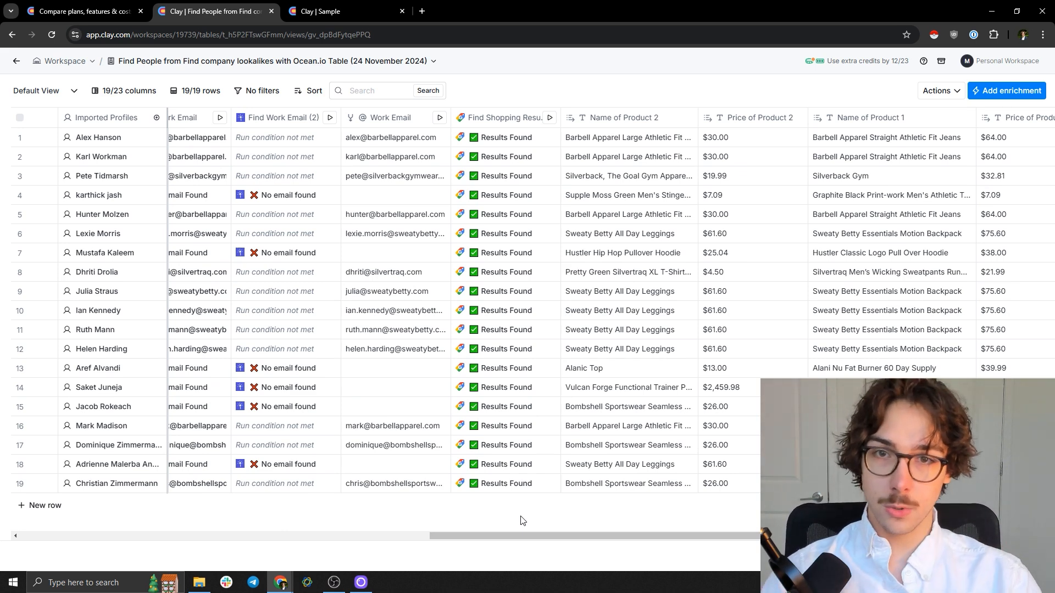
drag(695, 533, 852, 533)
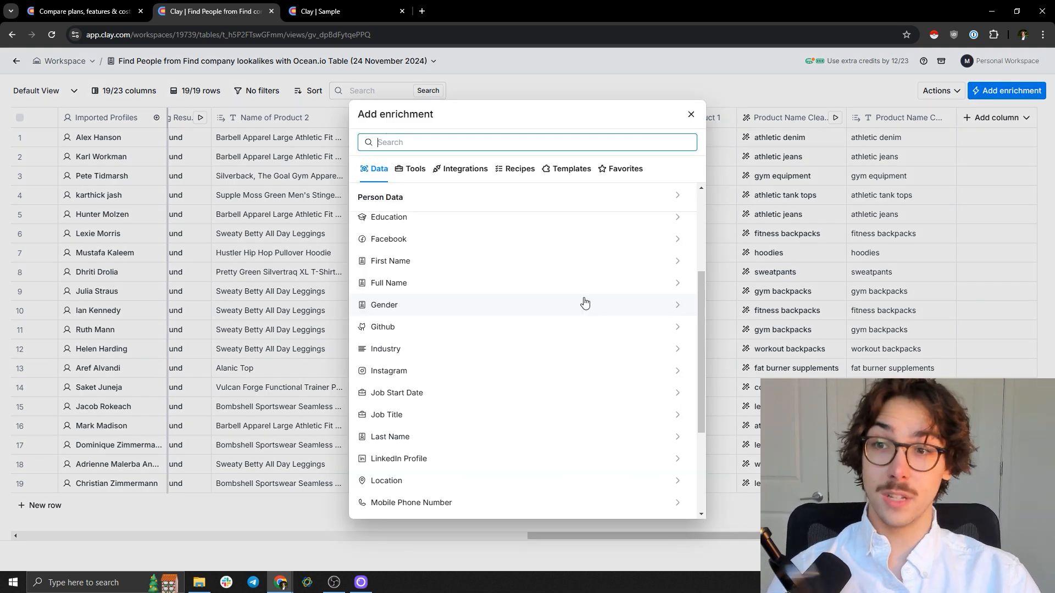
scroll(566, 307, up, 3)
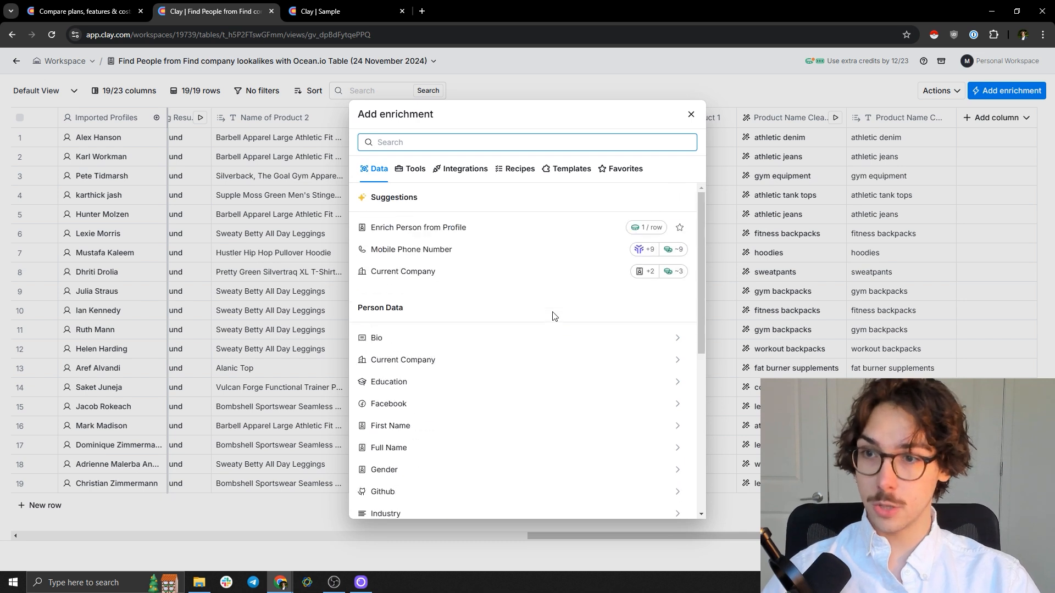
scroll(577, 330, down, 6)
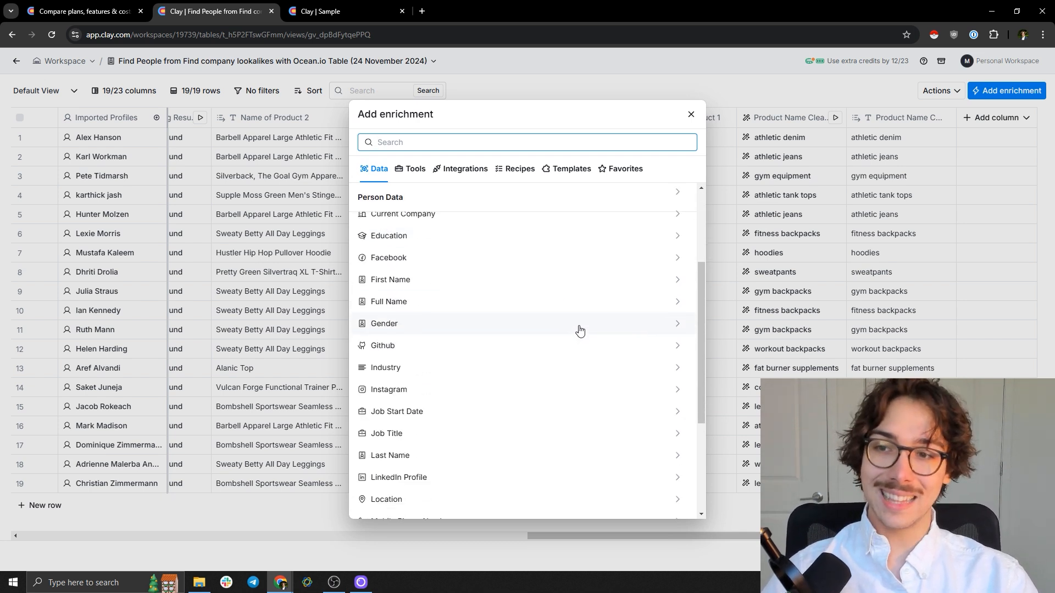
scroll(571, 330, up, 2)
scroll(538, 296, up, 5)
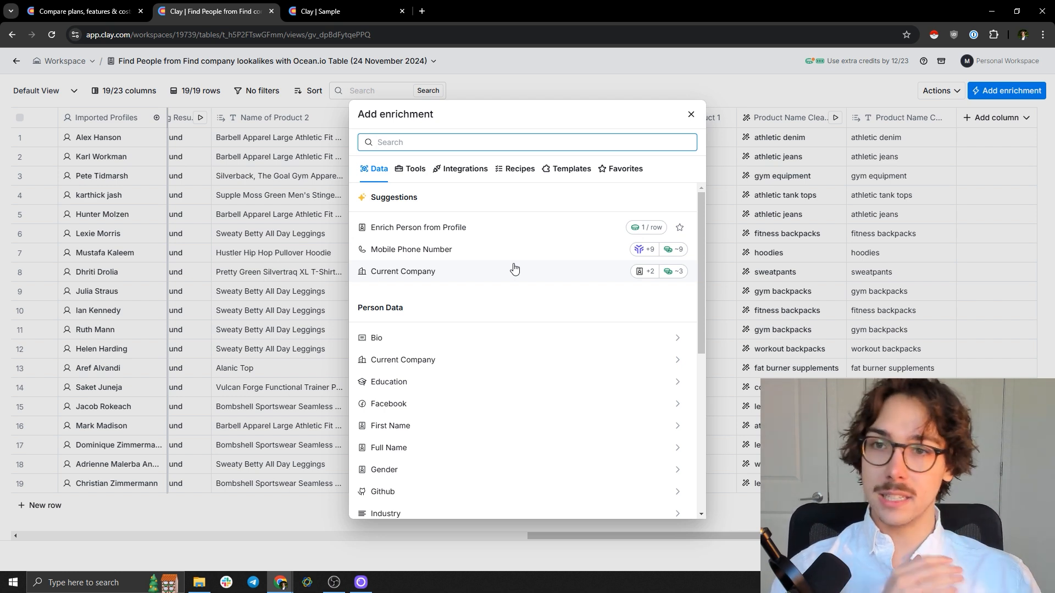
scroll(506, 228, down, 1)
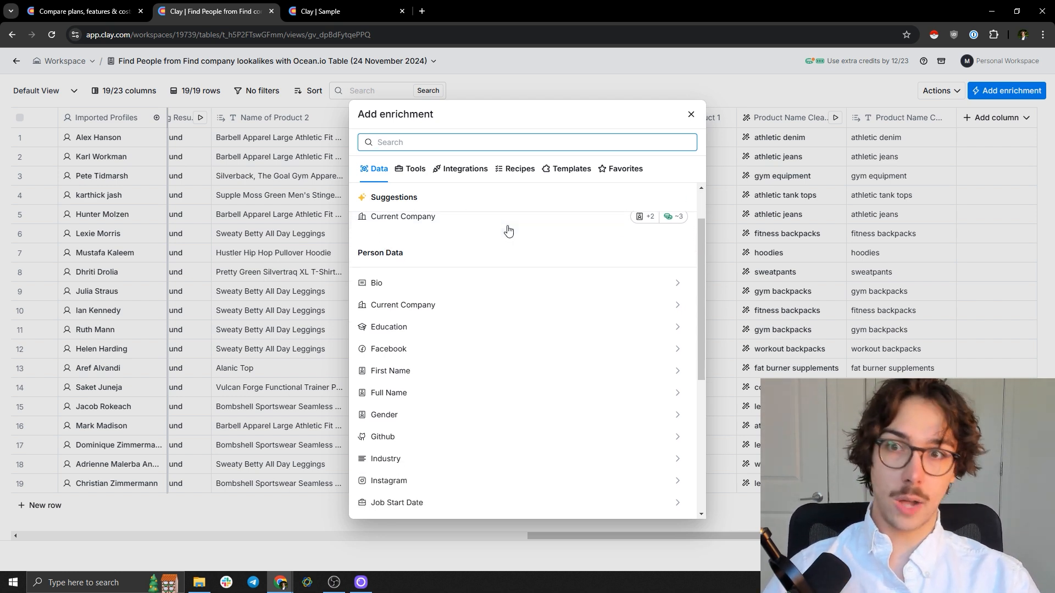
scroll(508, 230, up, 1)
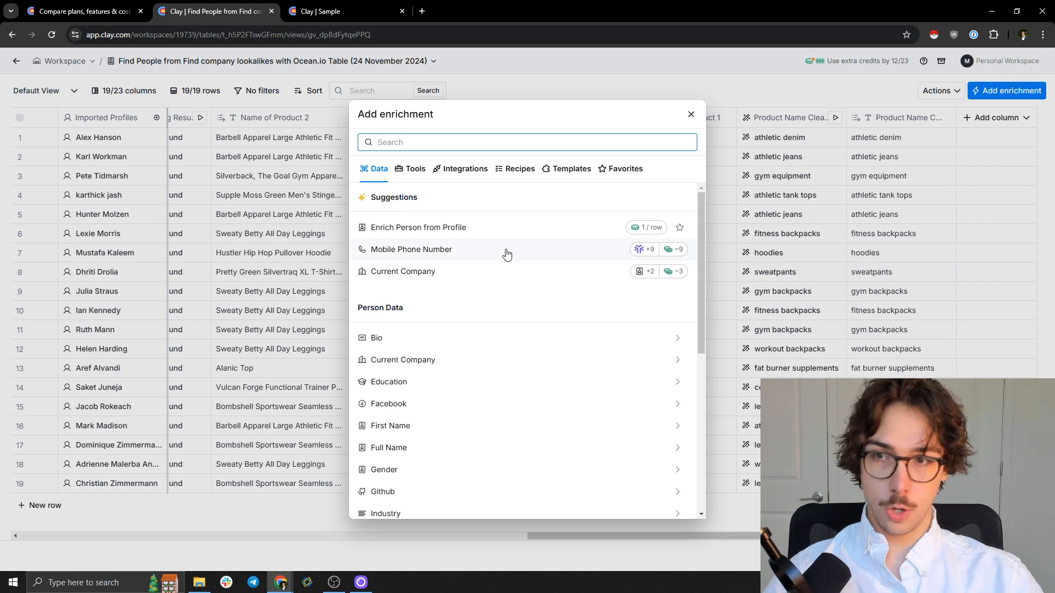
scroll(429, 313, down, 4)
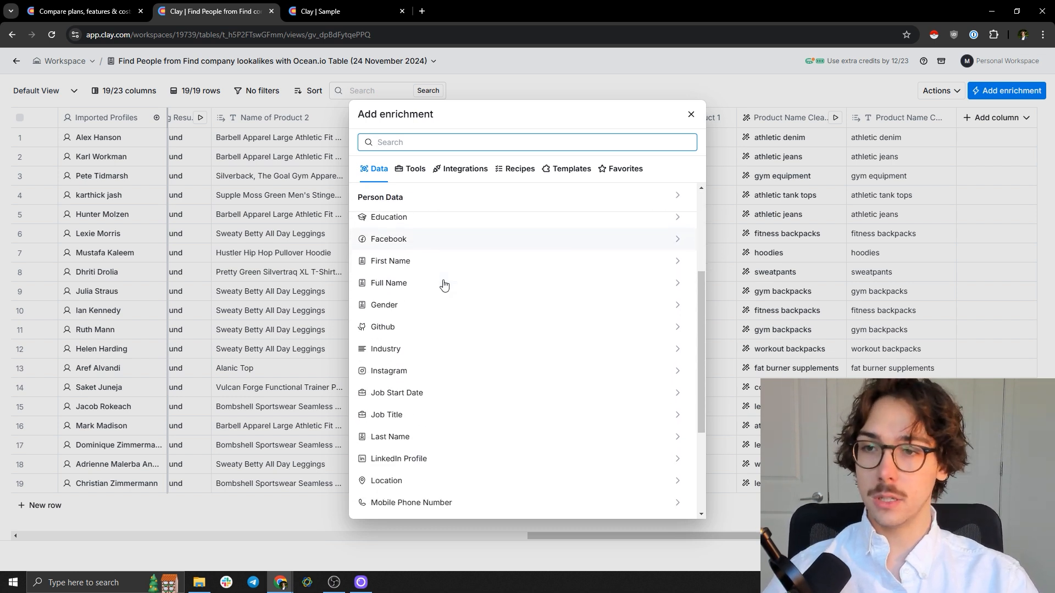
scroll(502, 302, up, 2)
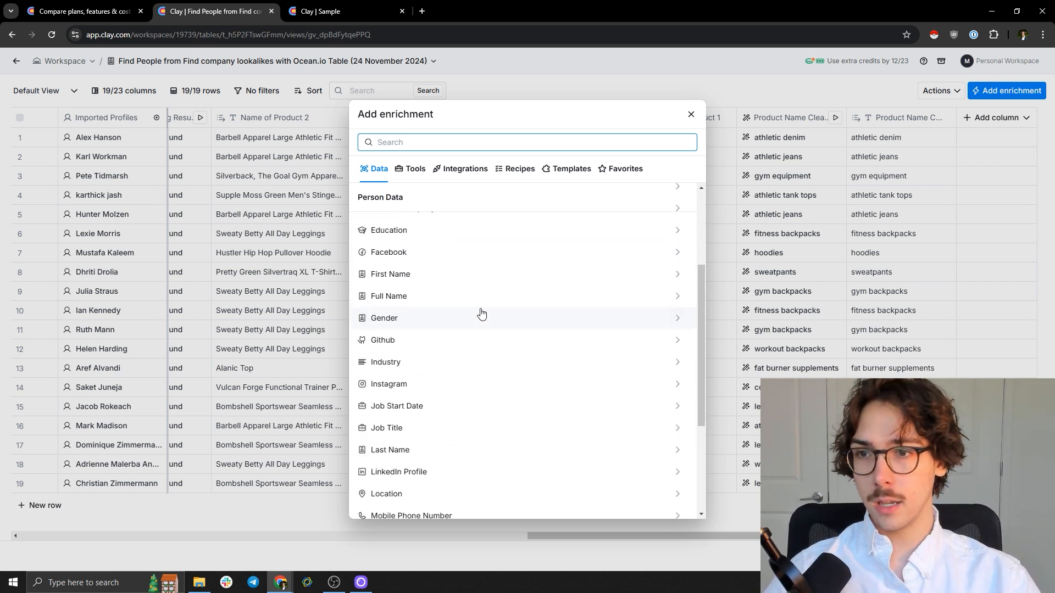
- Inspect the providers and credit costs offered for the Bio and Gender enrichments
click(380, 235)
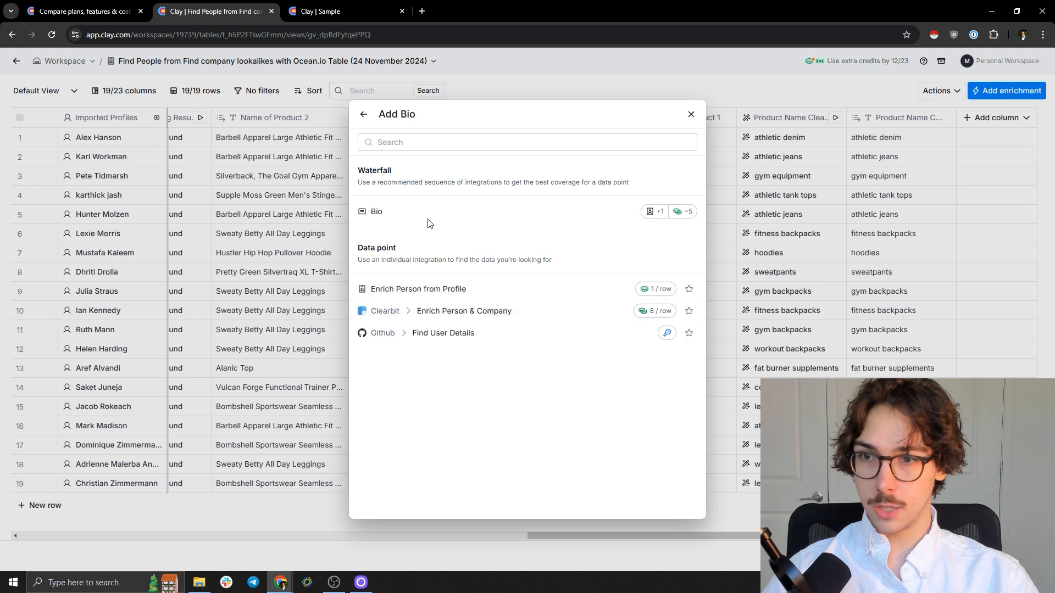
click(361, 120)
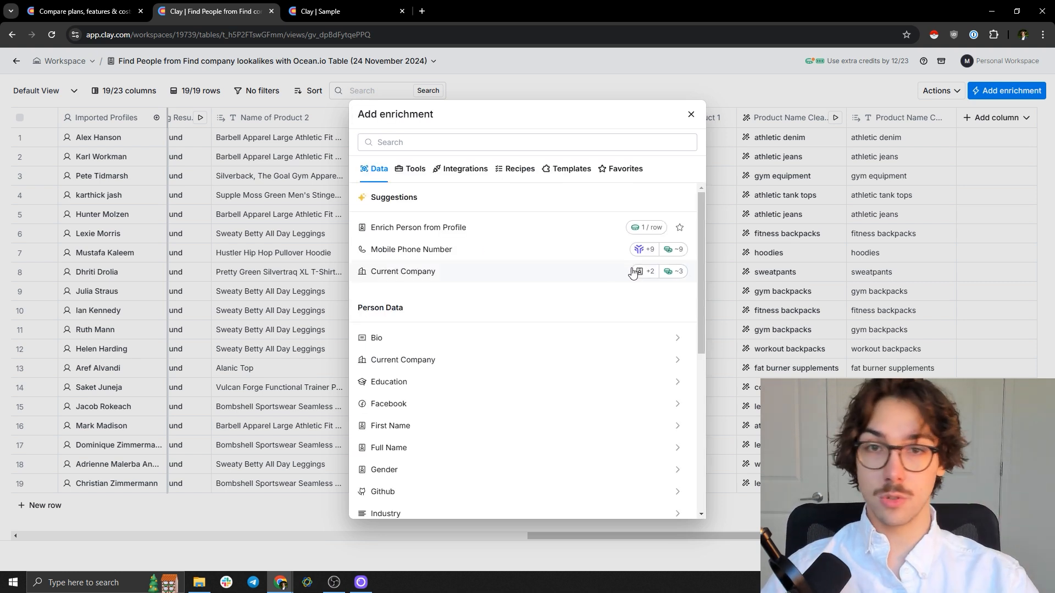
scroll(402, 330, down, 1)
scroll(402, 330, down, 2)
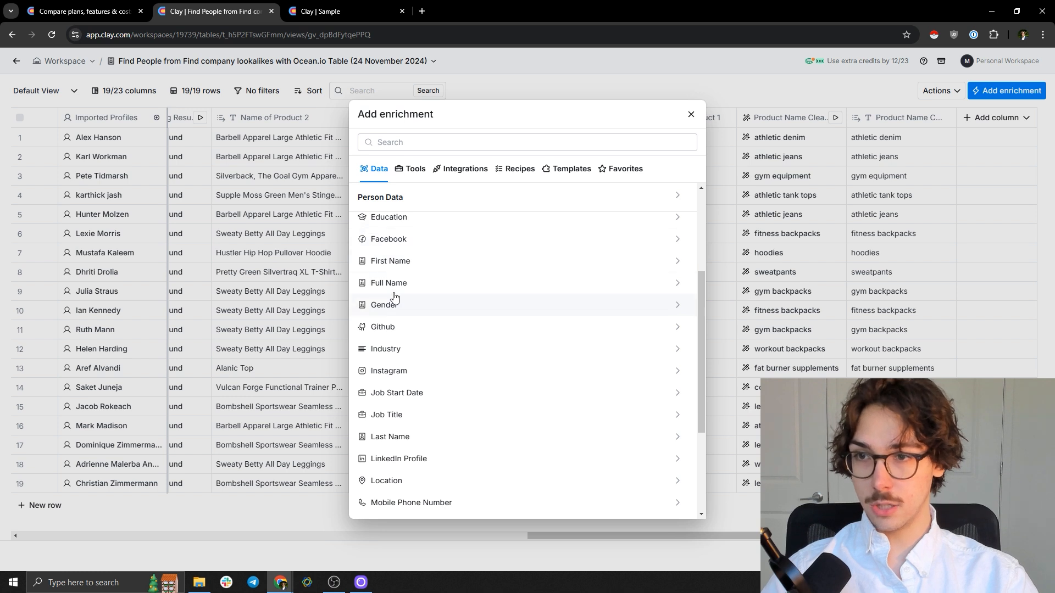
scroll(409, 318, down, 1)
click(405, 261)
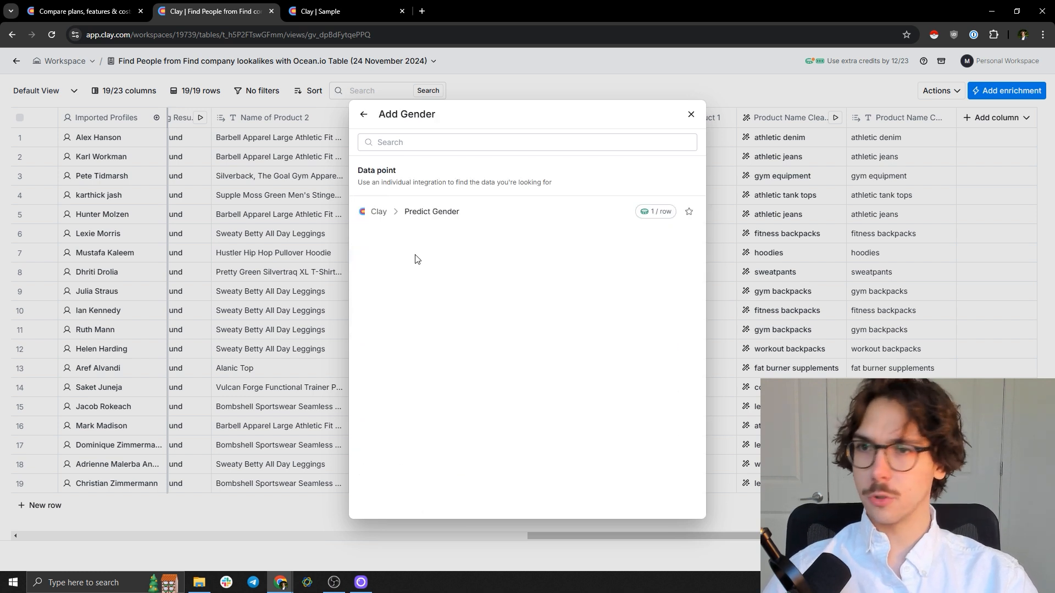
click(364, 116)
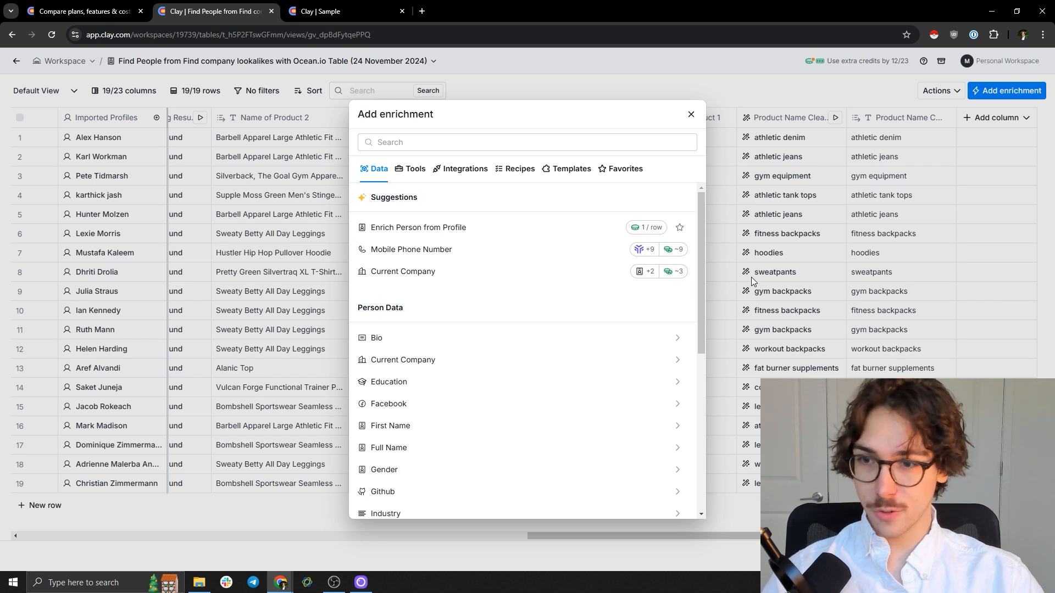
- Inspect the providers offered for the Location enrichment and close the enrichment catalogue without adding anything
scroll(595, 336, down, 1)
scroll(595, 336, down, 5)
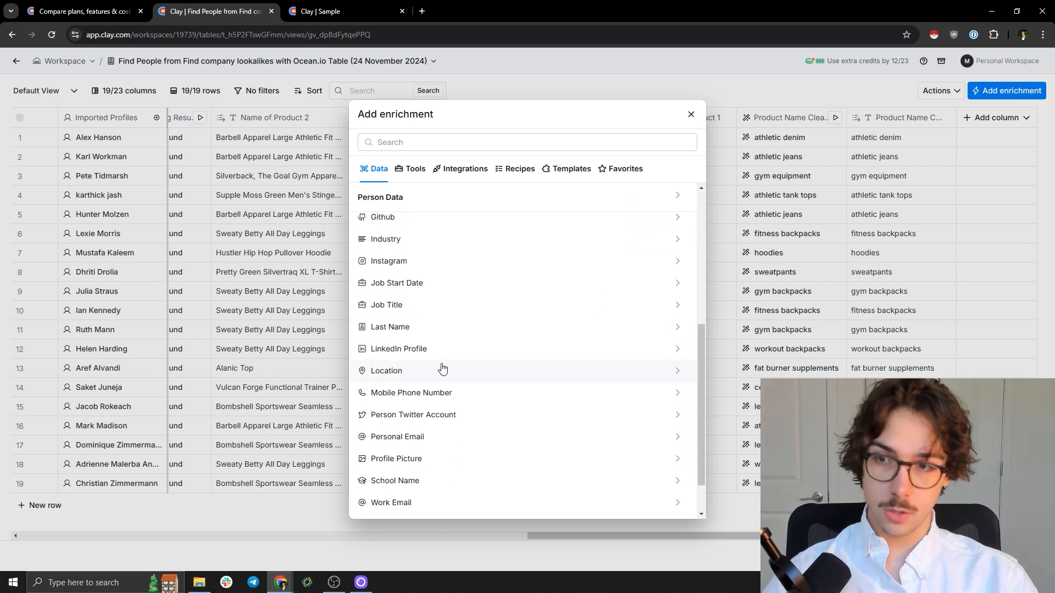
click(411, 372)
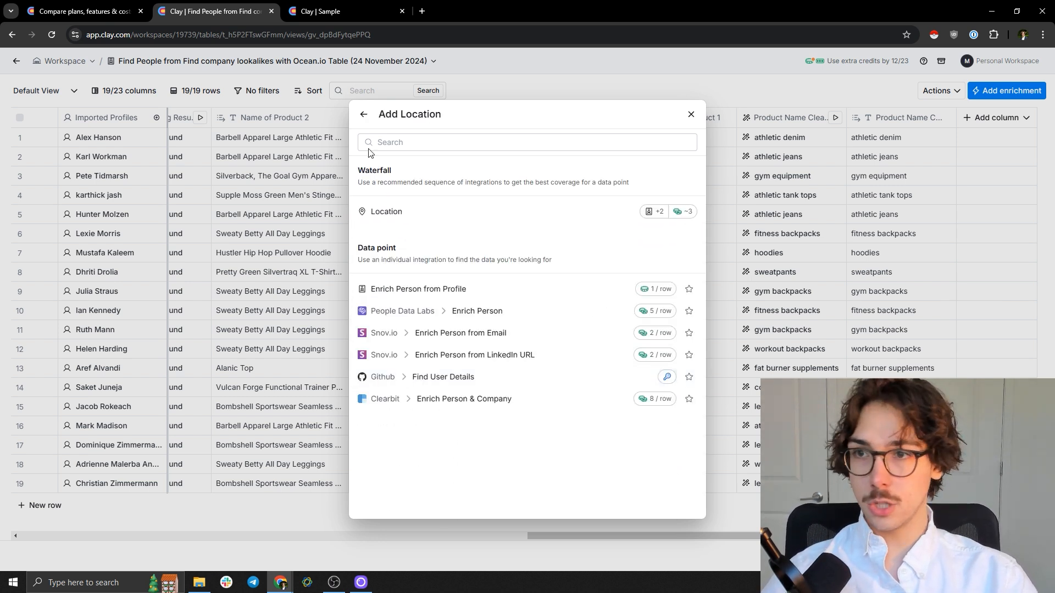
key(Escape)
click(691, 114)
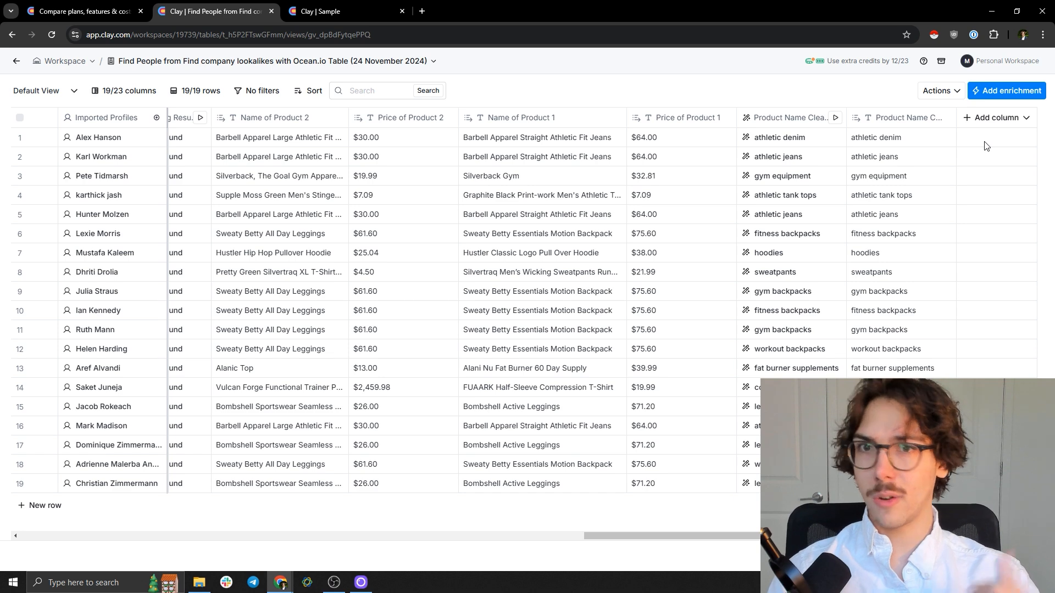
- Search the enrichments for "phone number", inspect the Mobile Phone Number waterfall and its Forager settings, and close it without adding anything
click(987, 124)
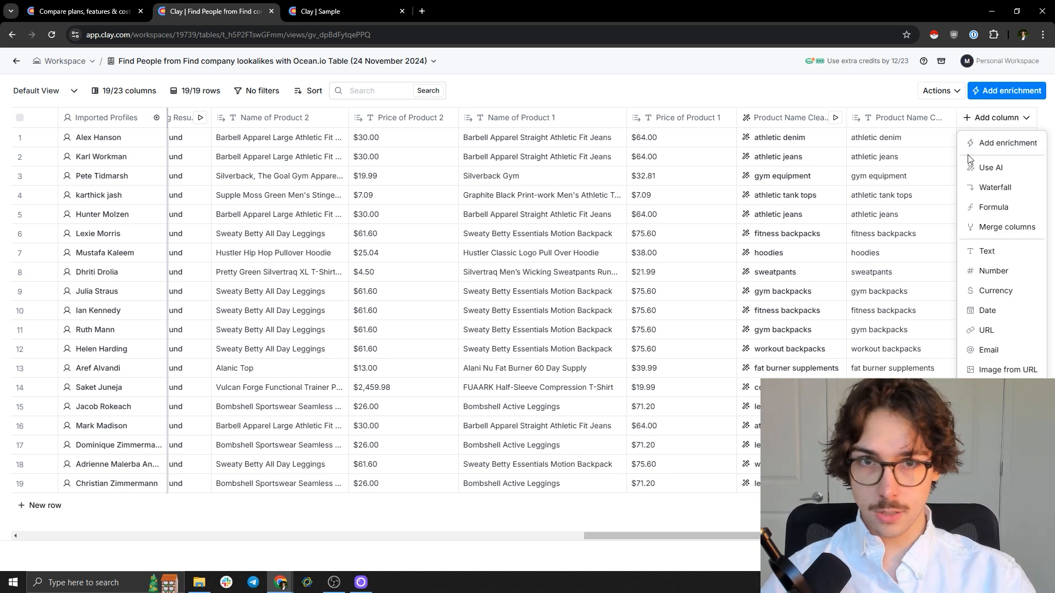
click(987, 147)
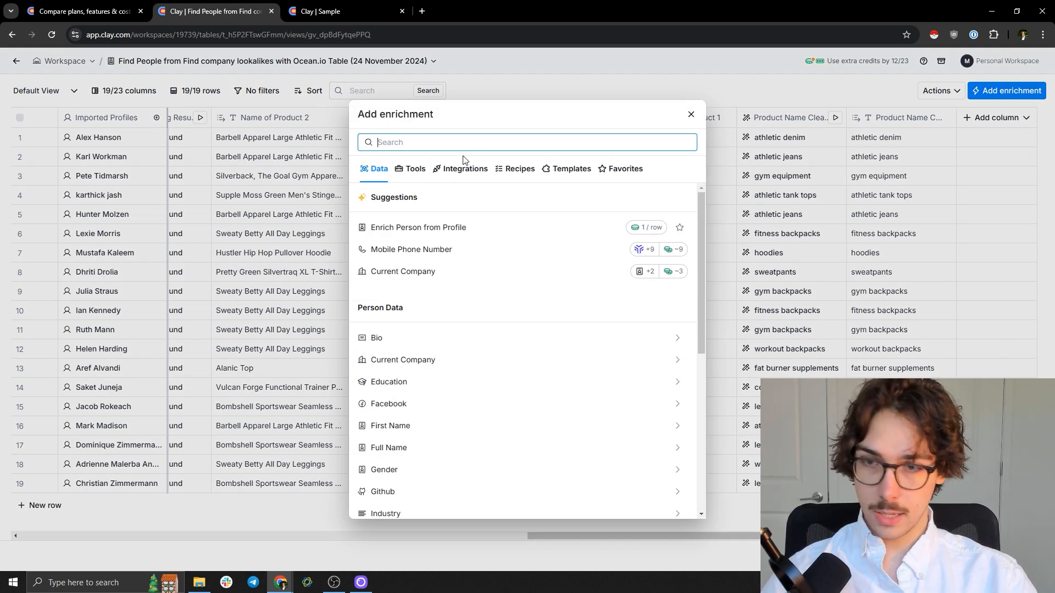
text(phone number)
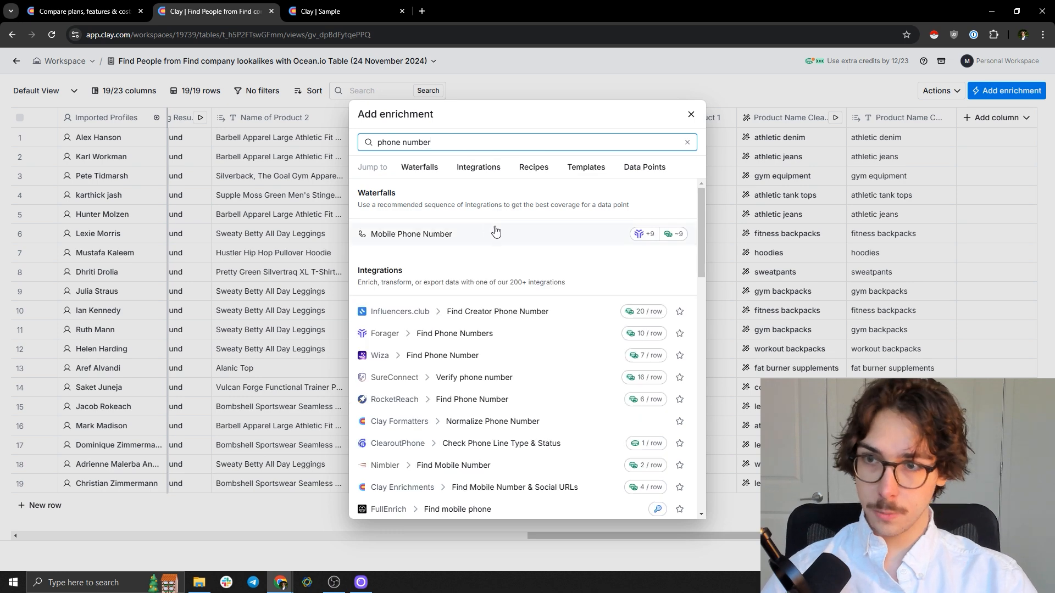
click(484, 236)
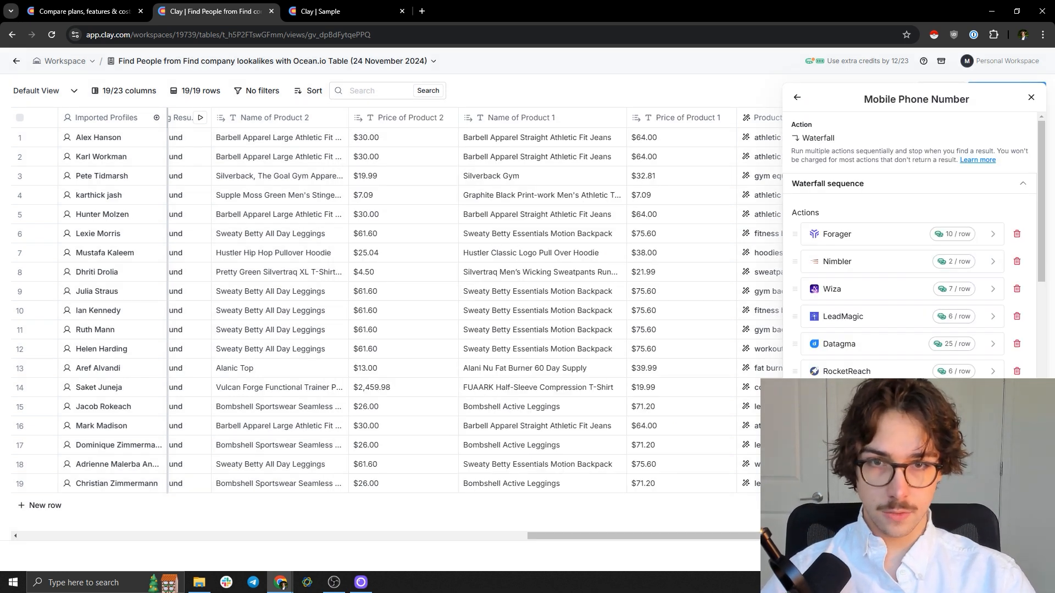
click(878, 237)
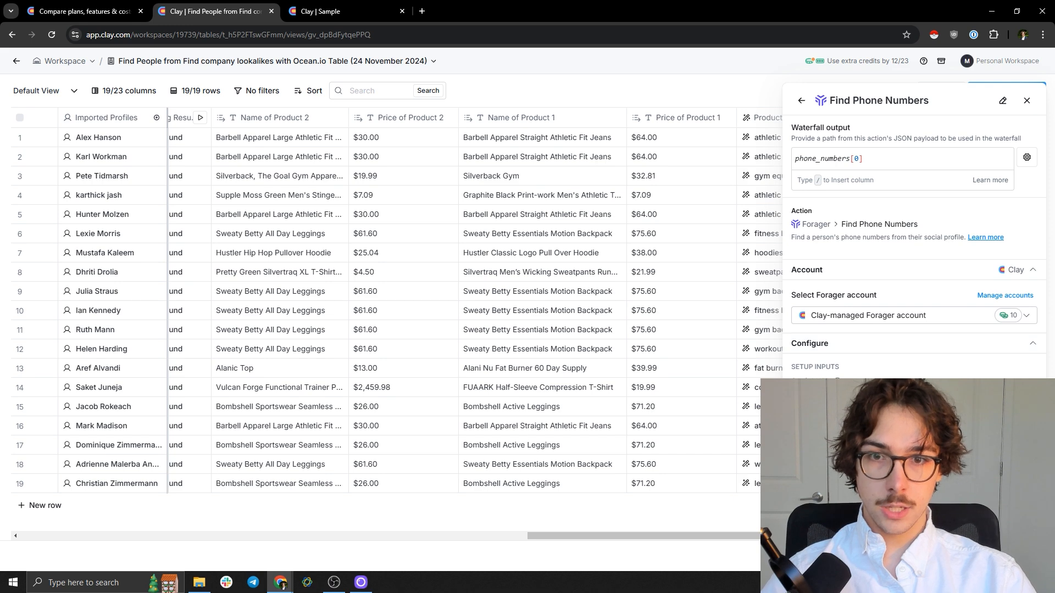
mouse_move(836, 402)
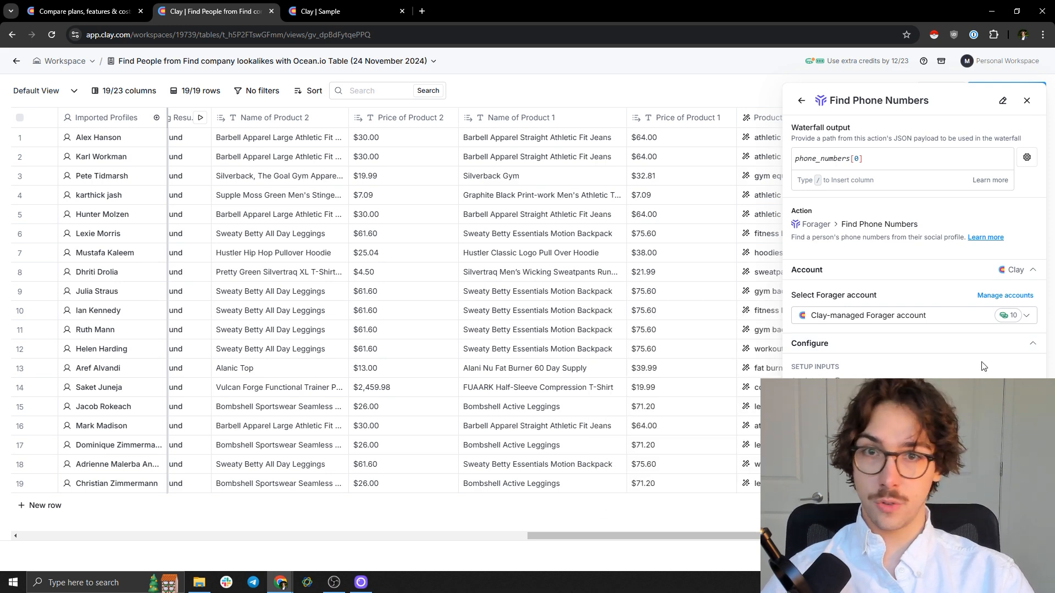
click(1027, 101)
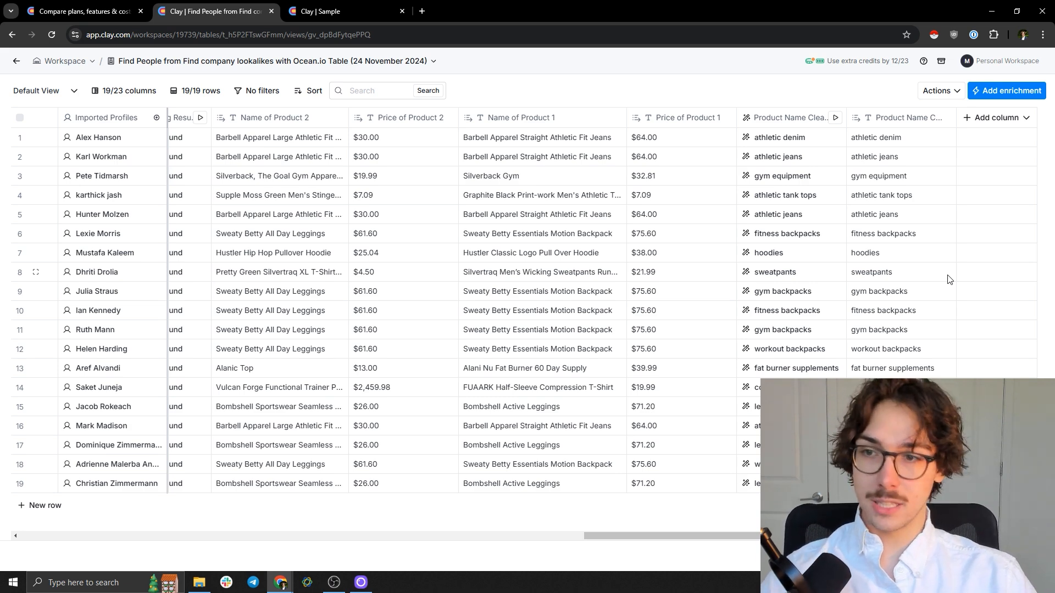
- Inspect the providers offered for the Profile Picture enrichment, browse the remaining person data enrichments and close the catalogue
click(1005, 94)
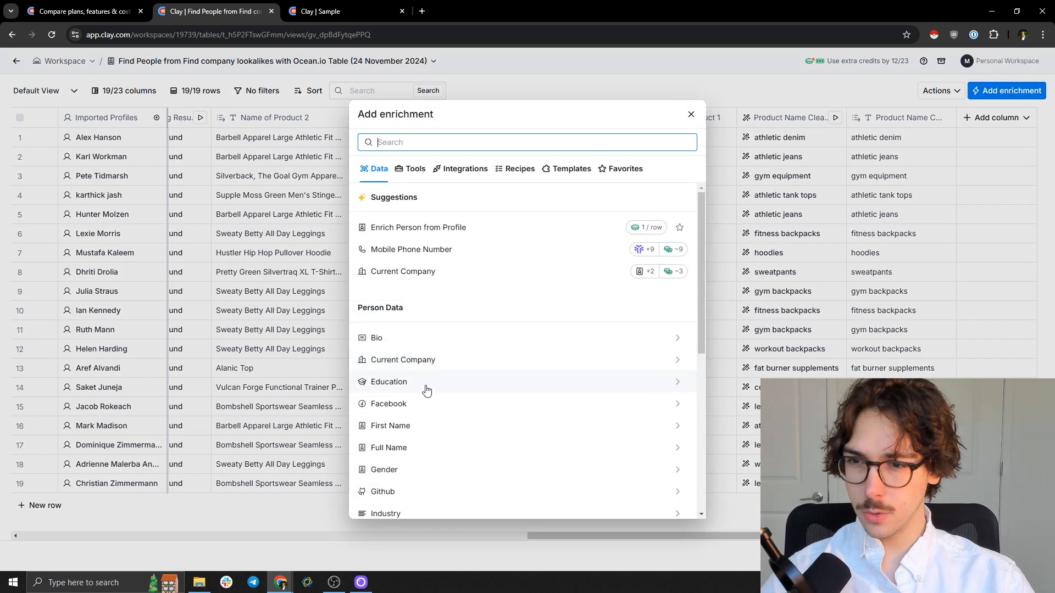
scroll(431, 396, down, 5)
scroll(430, 396, down, 2)
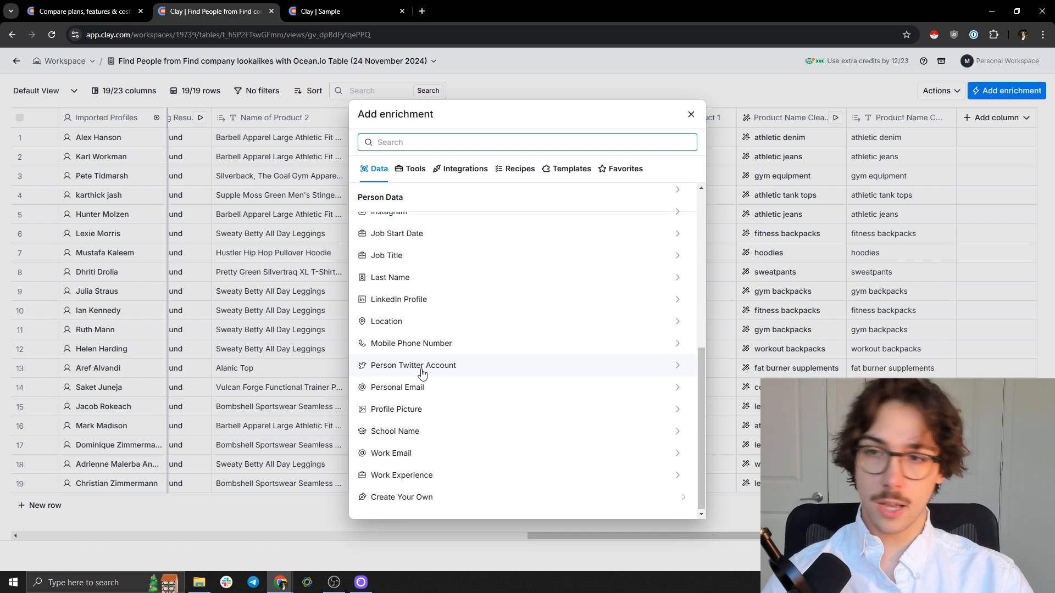
click(424, 413)
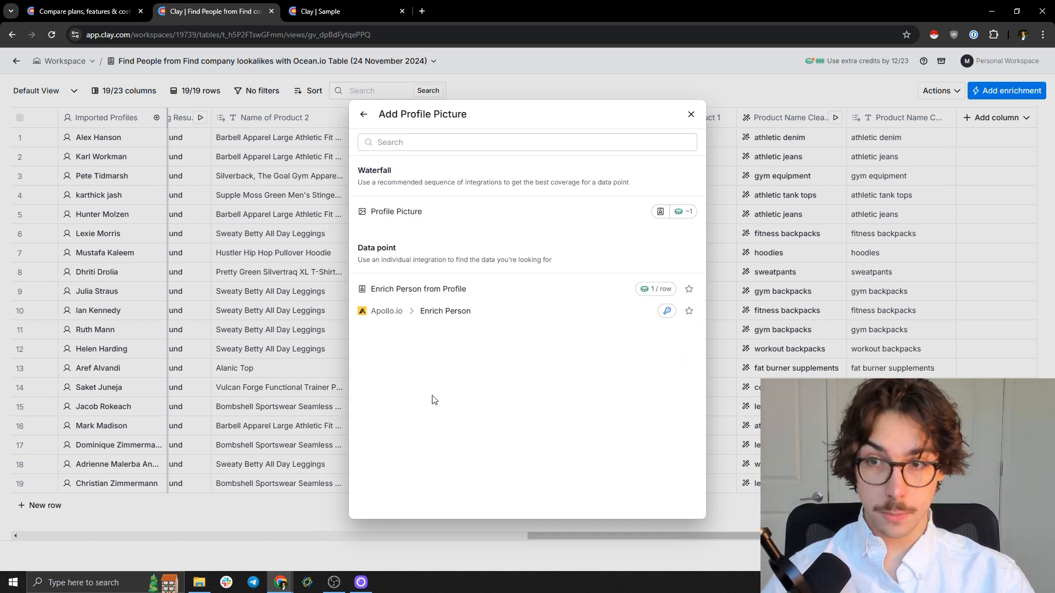
click(363, 114)
scroll(473, 316, down, 5)
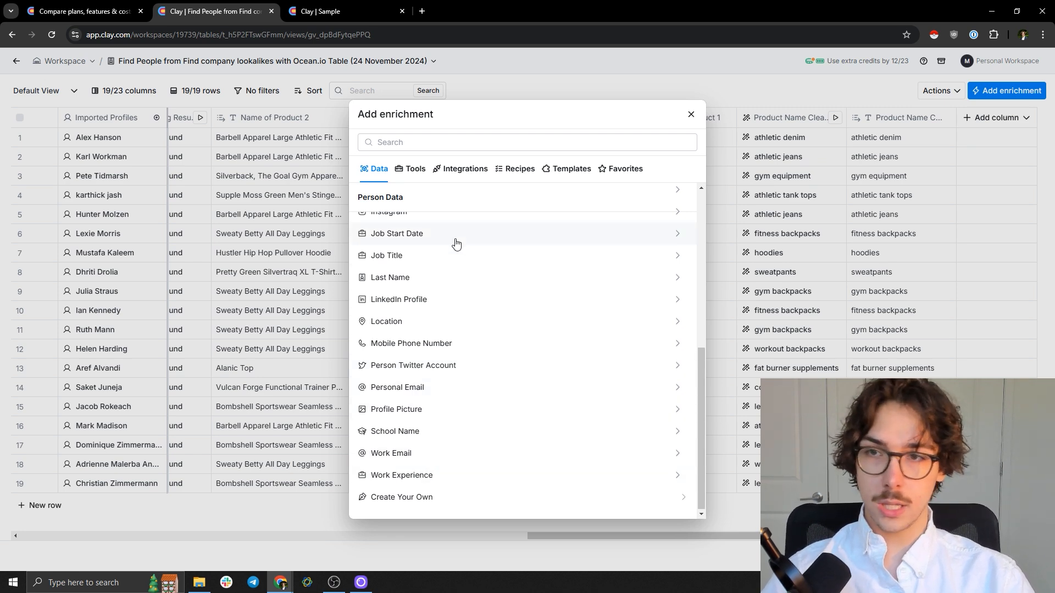
click(691, 115)
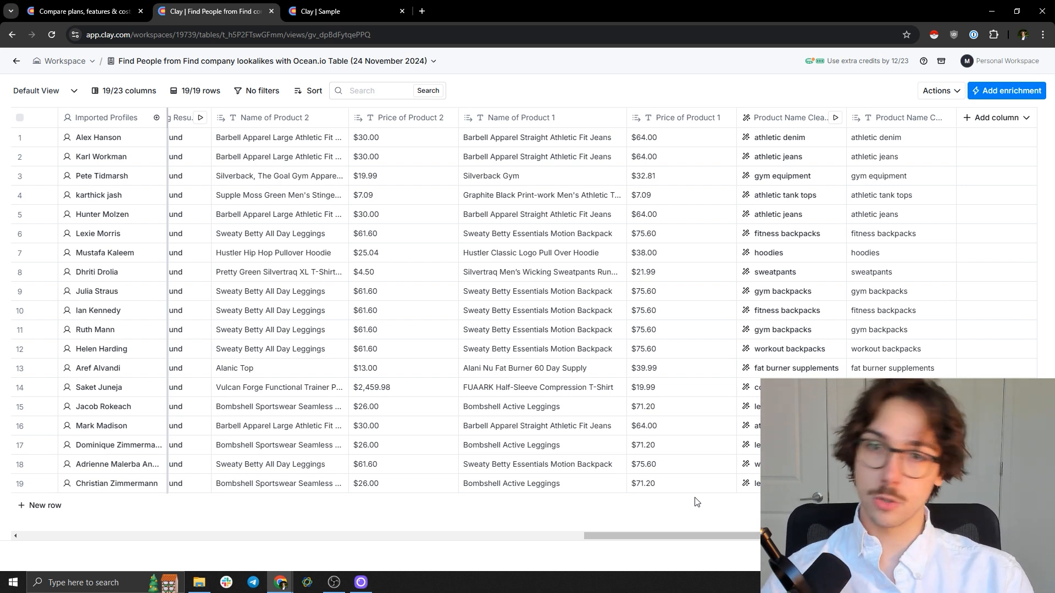
click(1000, 118)
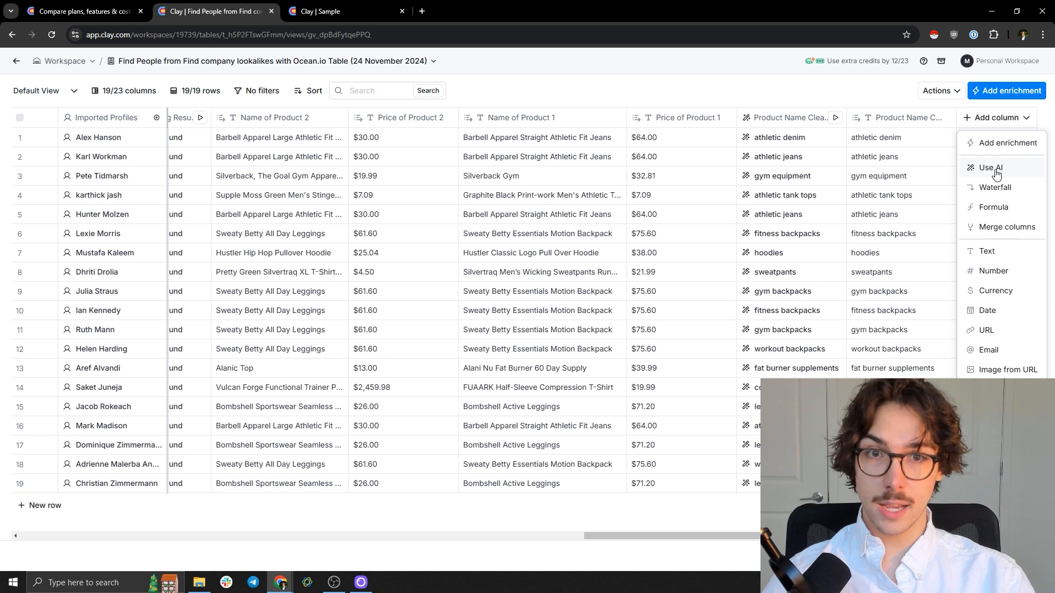
click(996, 174)
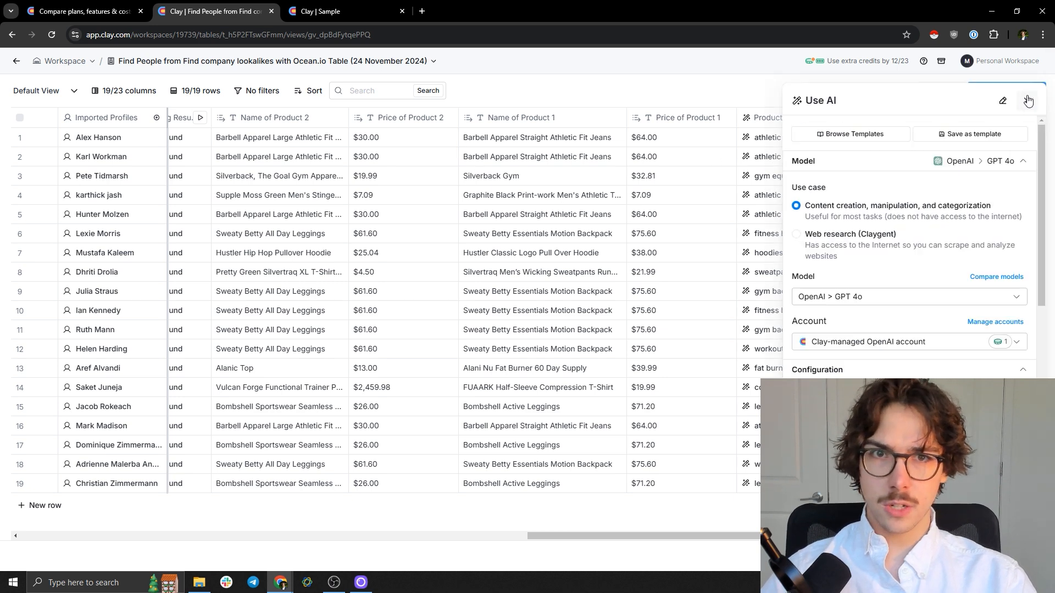
click(1028, 99)
- Search the enrichments for "twain" and start setting up Twain's Write Sales Emails enrichment
click(1021, 97)
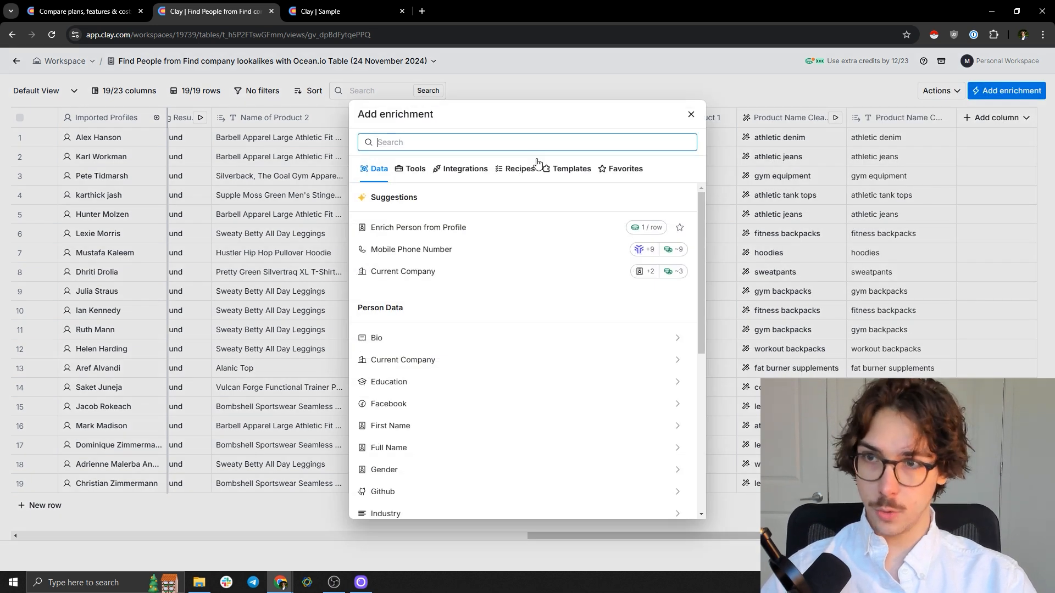
text(twain)
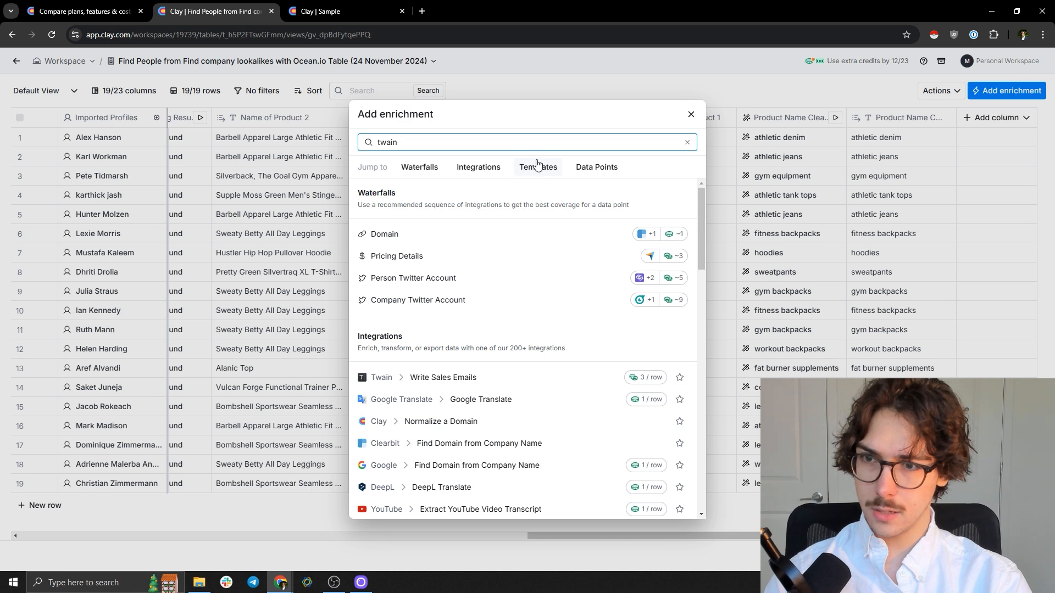
scroll(472, 346, down, 1)
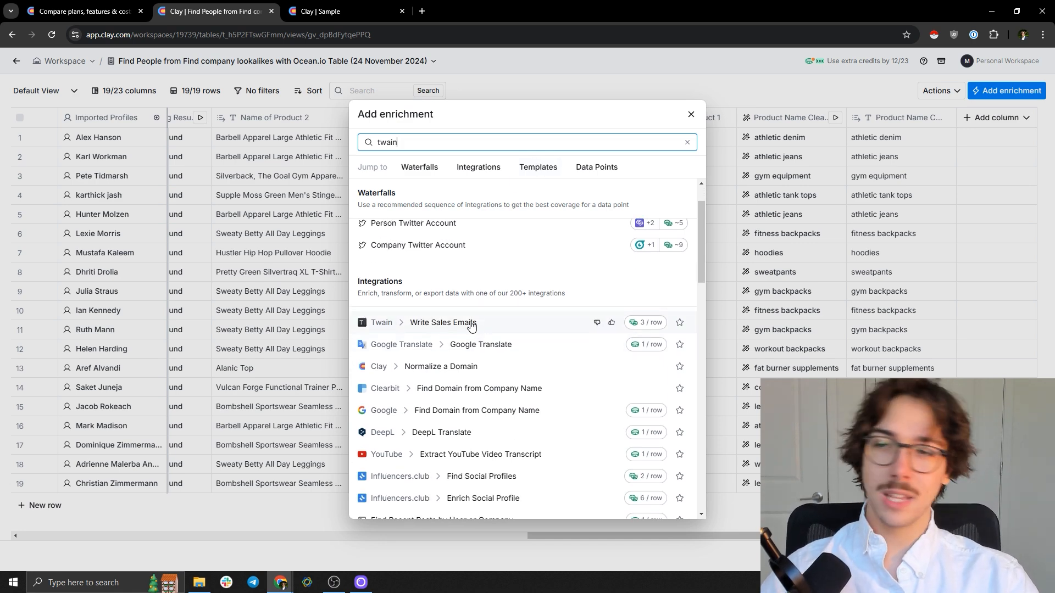
click(471, 325)
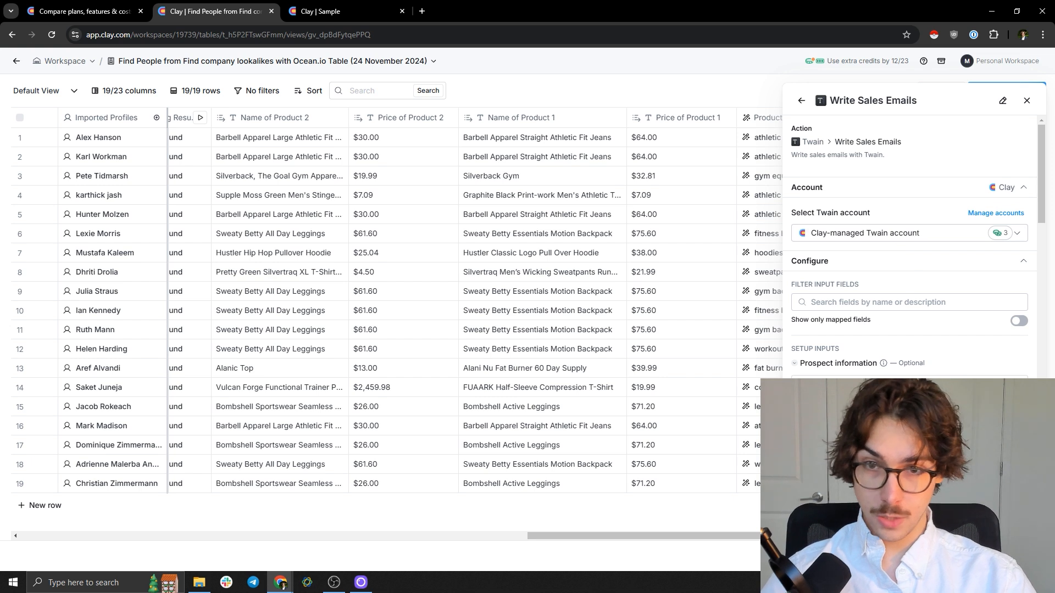
- Review the Write Sales Emails input fields, and save the enrichment and run it on 10 rows
click(900, 308)
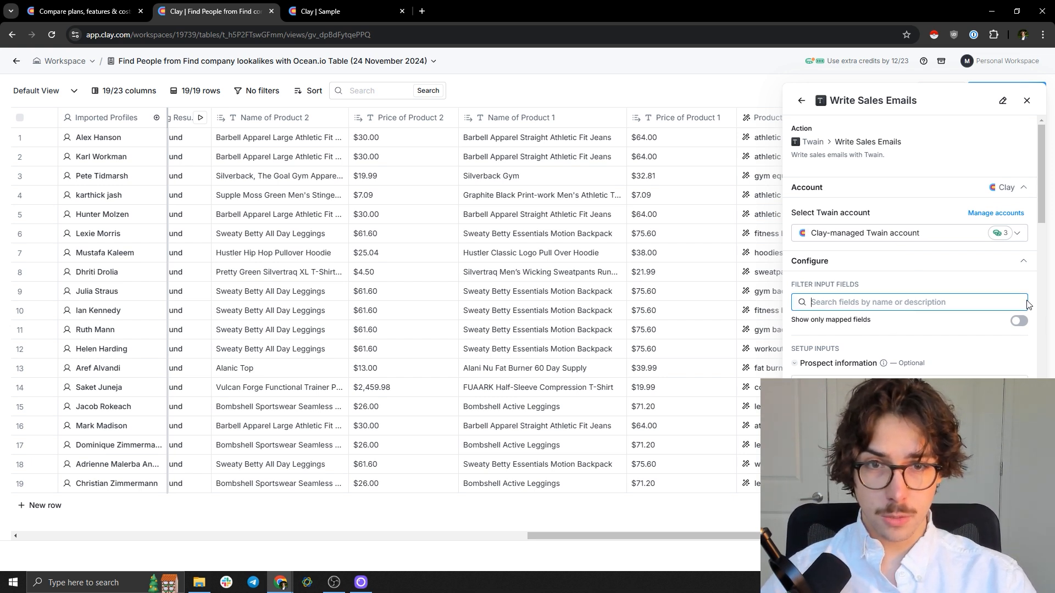
scroll(984, 343, down, 8)
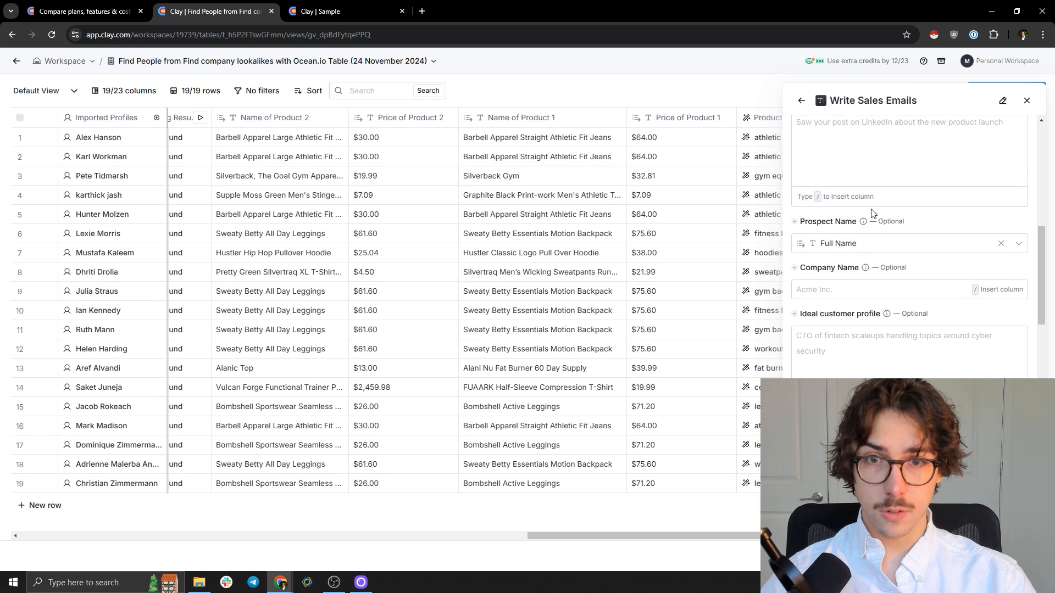
scroll(852, 327, down, 1)
scroll(860, 321, down, 7)
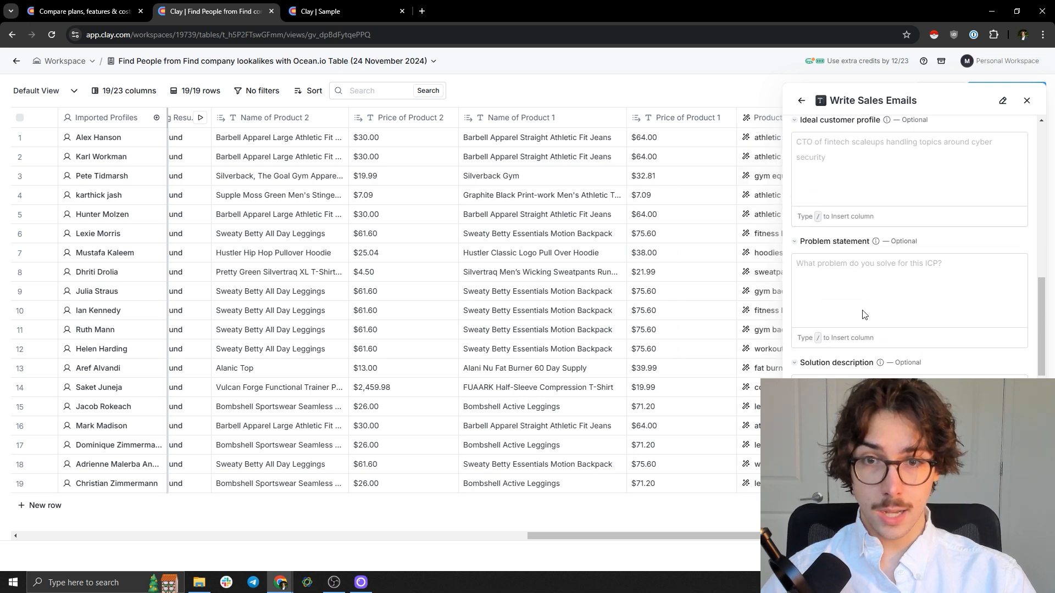
scroll(943, 350, up, 2)
scroll(944, 353, down, 2)
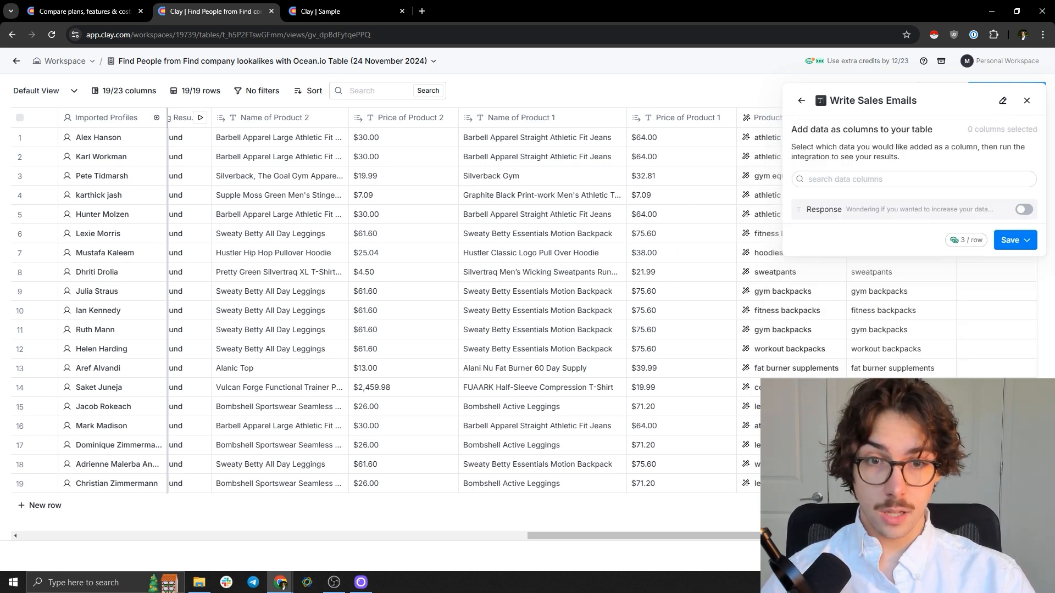
click(1026, 240)
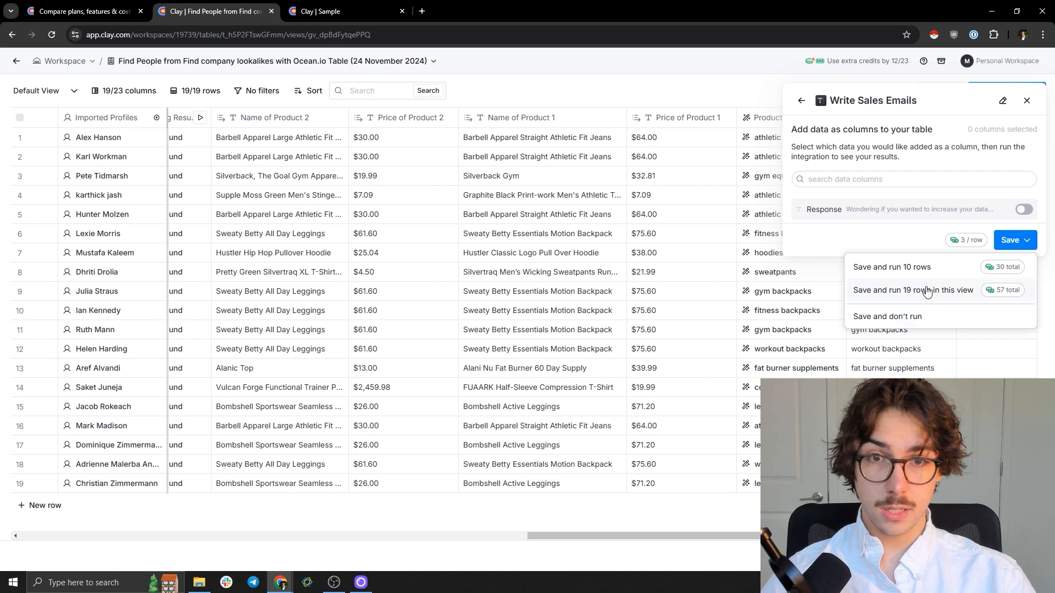
click(927, 290)
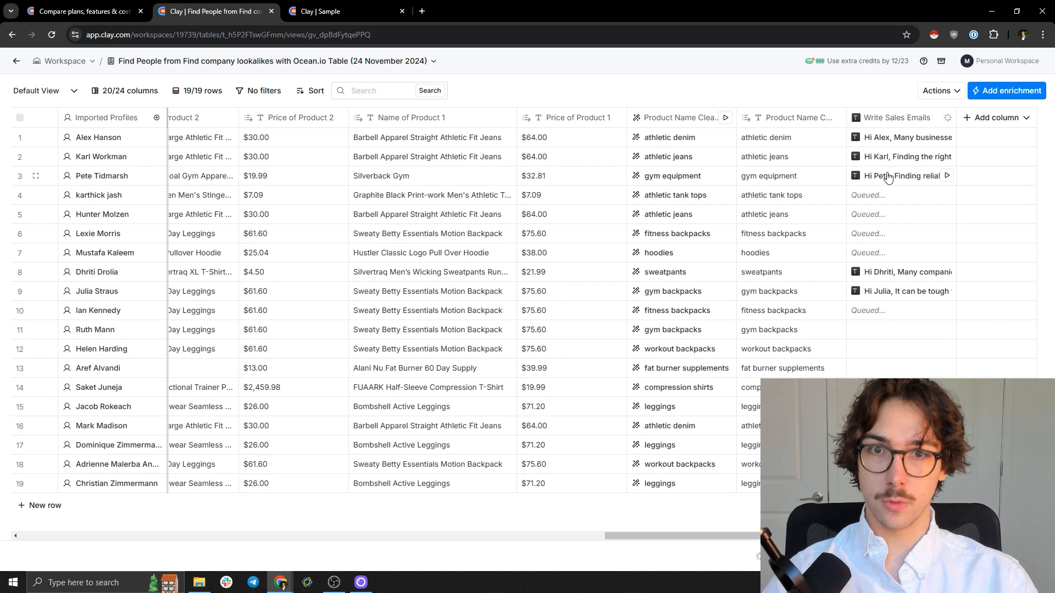
- Inspect the sales email generated in row 3 and delete the Write Sales Emails column
click(888, 176)
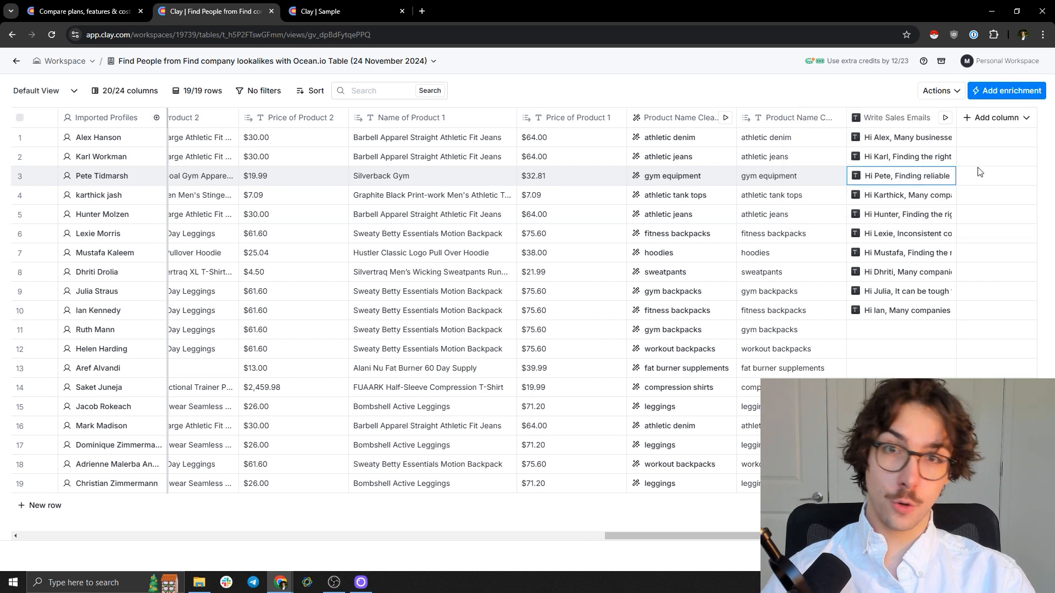
click(1038, 100)
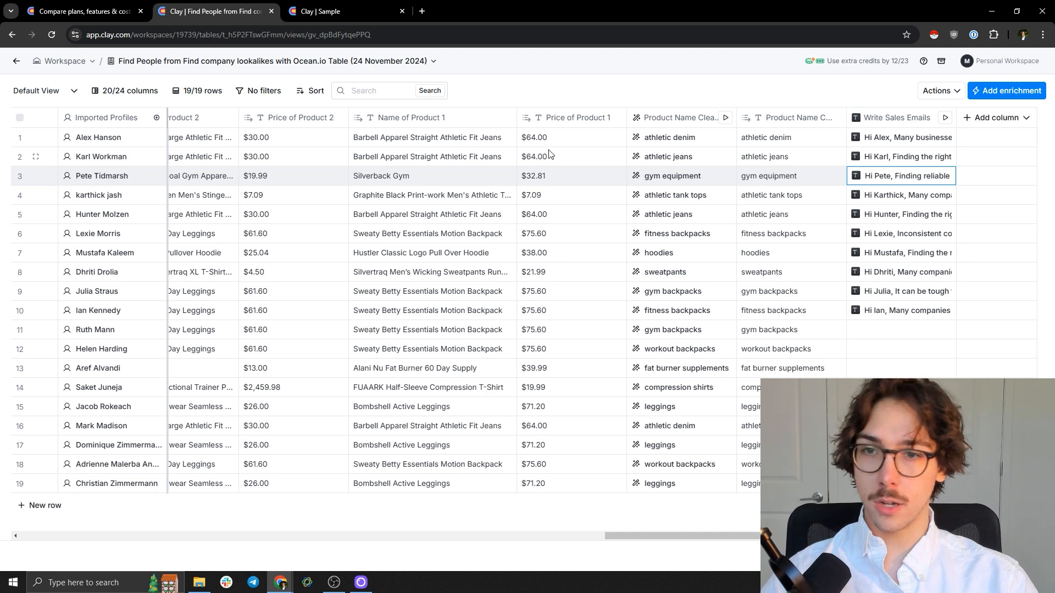
click(895, 118)
click(881, 369)
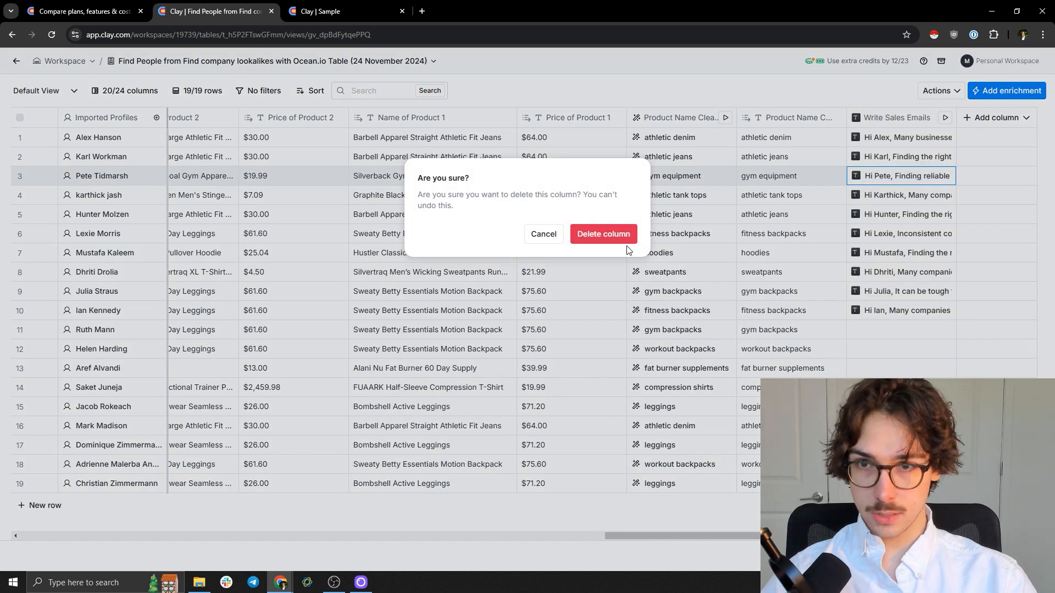
click(620, 237)
- Browse the person data enrichments again and close the catalogue without adding anything
click(1010, 90)
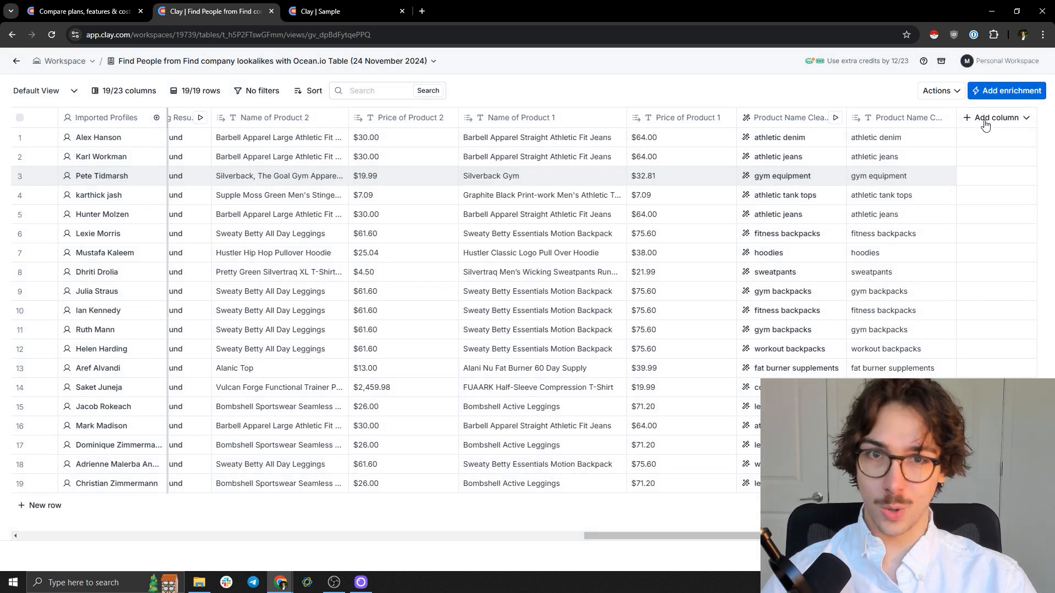
scroll(530, 341, down, 5)
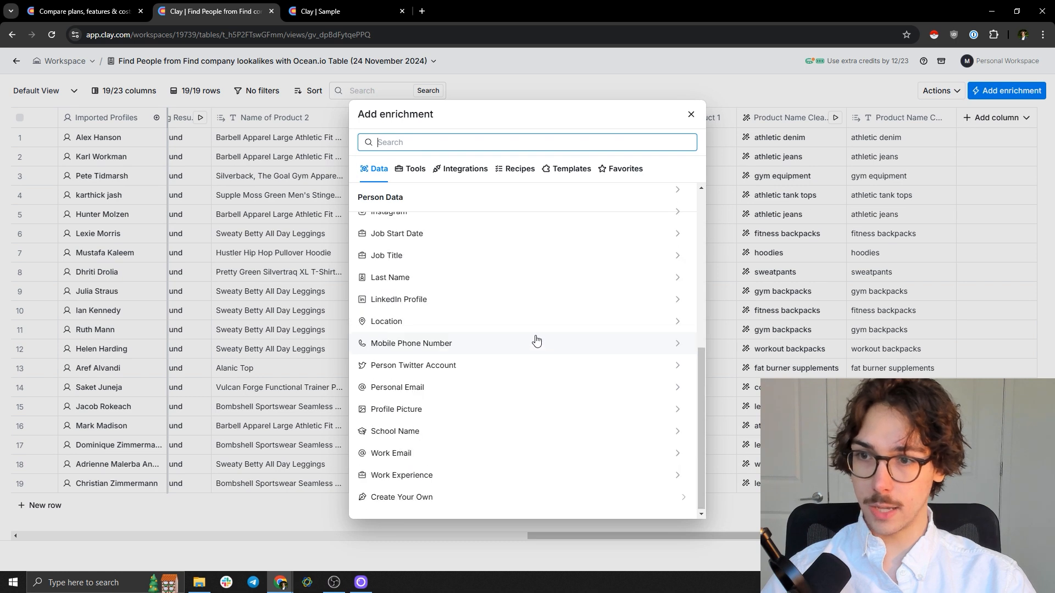
scroll(553, 329, up, 2)
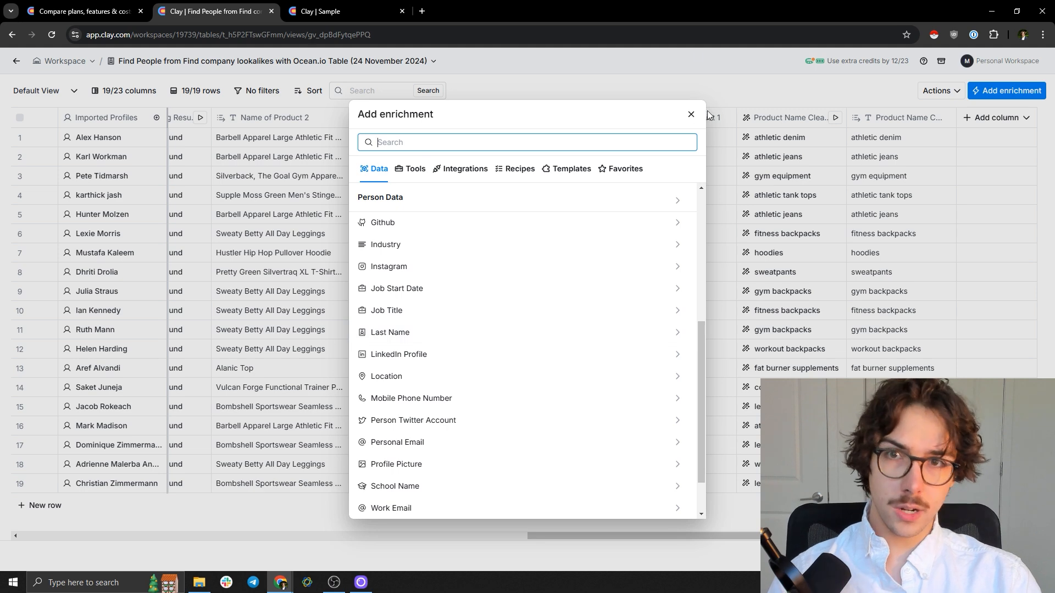
click(692, 114)
- Add a Use AI column set to web research (Claygent) with the Claygent > Argon model
click(989, 118)
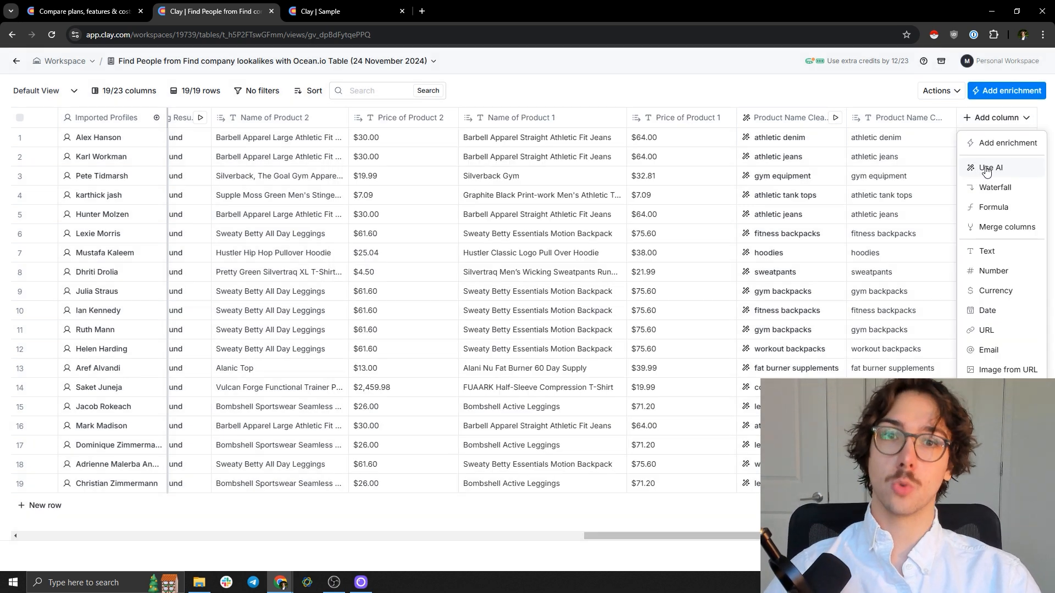
click(982, 172)
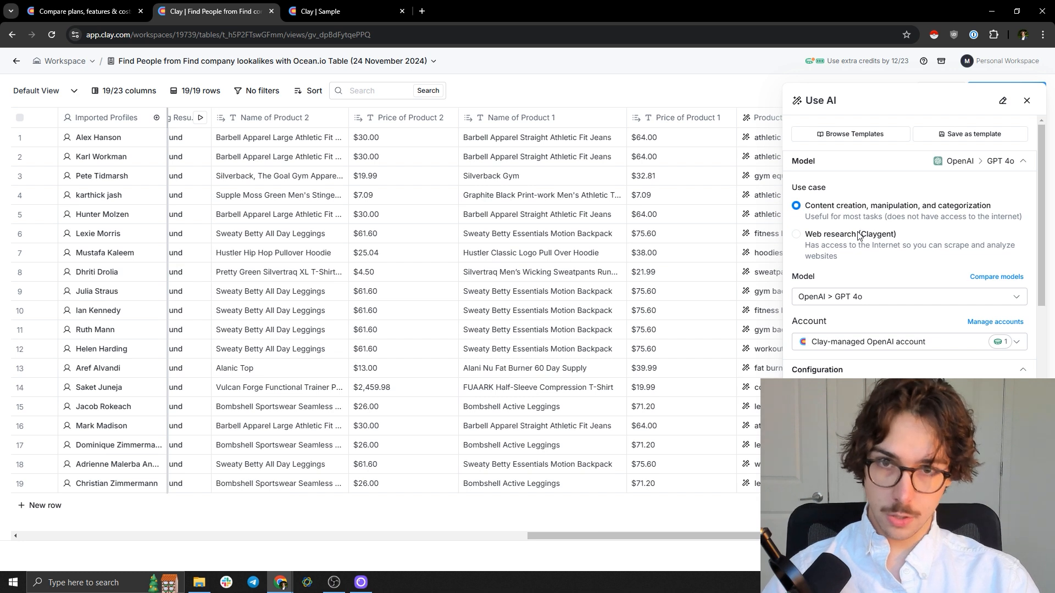
click(858, 234)
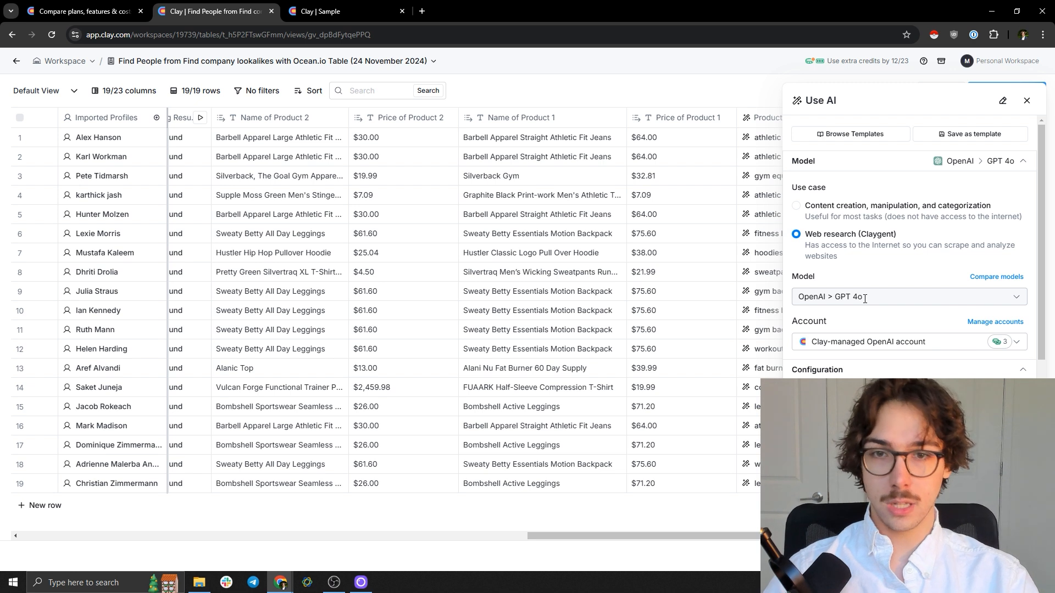
click(865, 299)
click(883, 358)
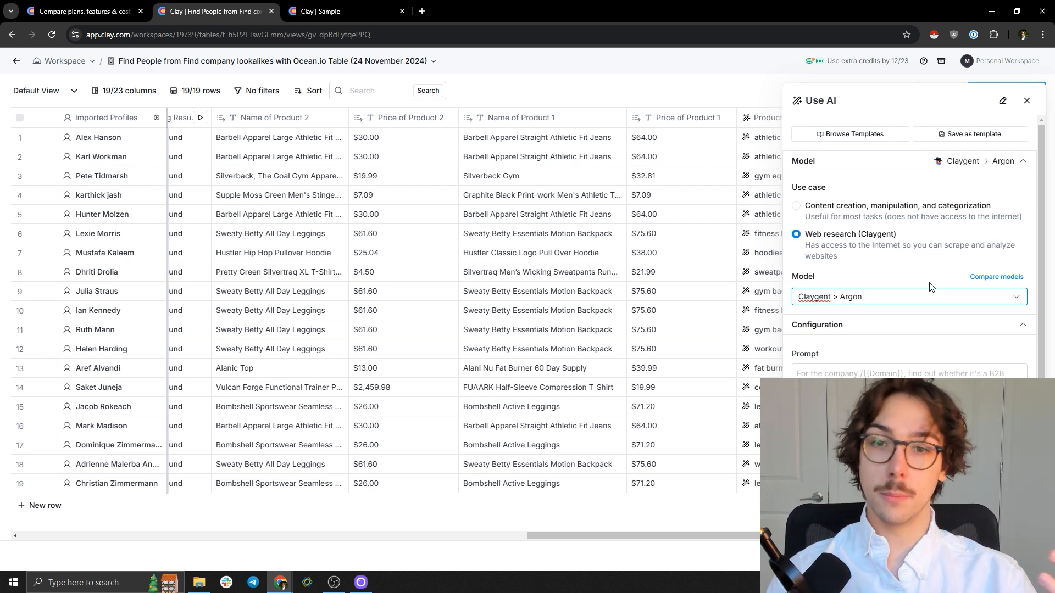
- Write a prompt to find the mission statement from Company Domain, falling back on googling Company Name and checking social and about pages, outputting only the statement
click(799, 374)
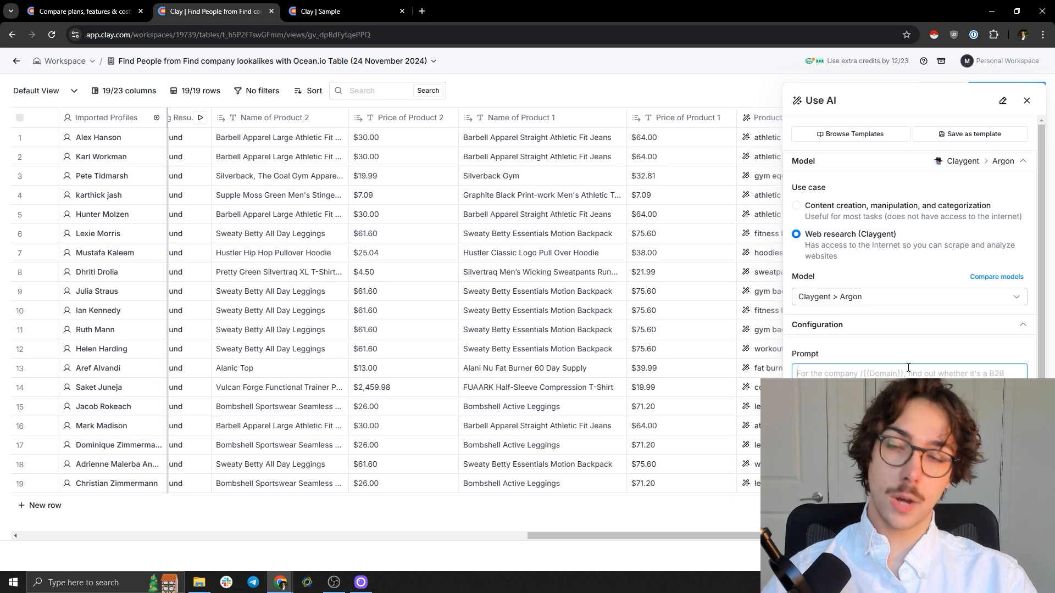
text(I wan)
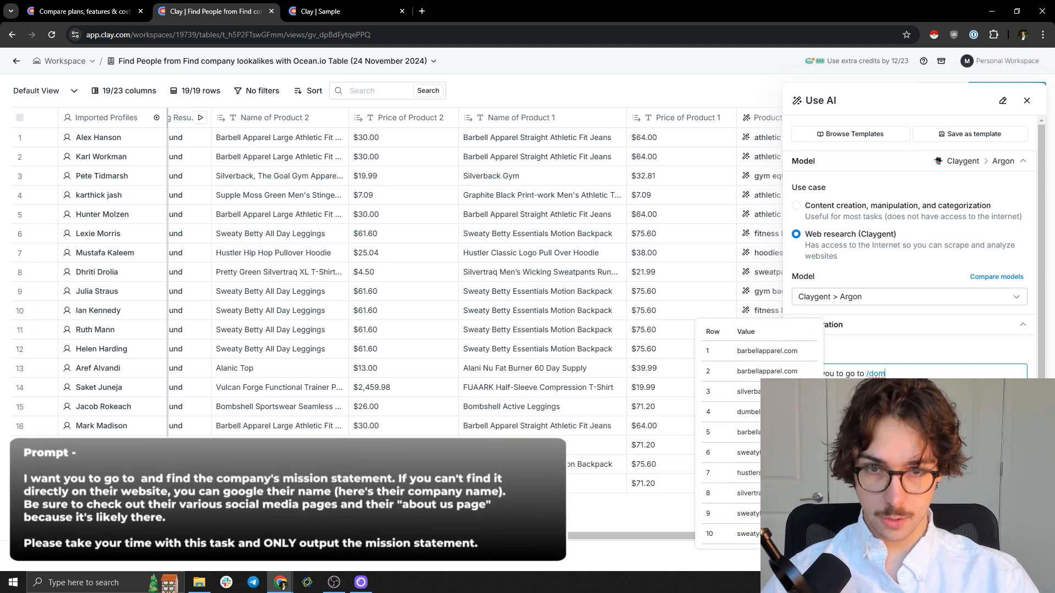
click(904, 431)
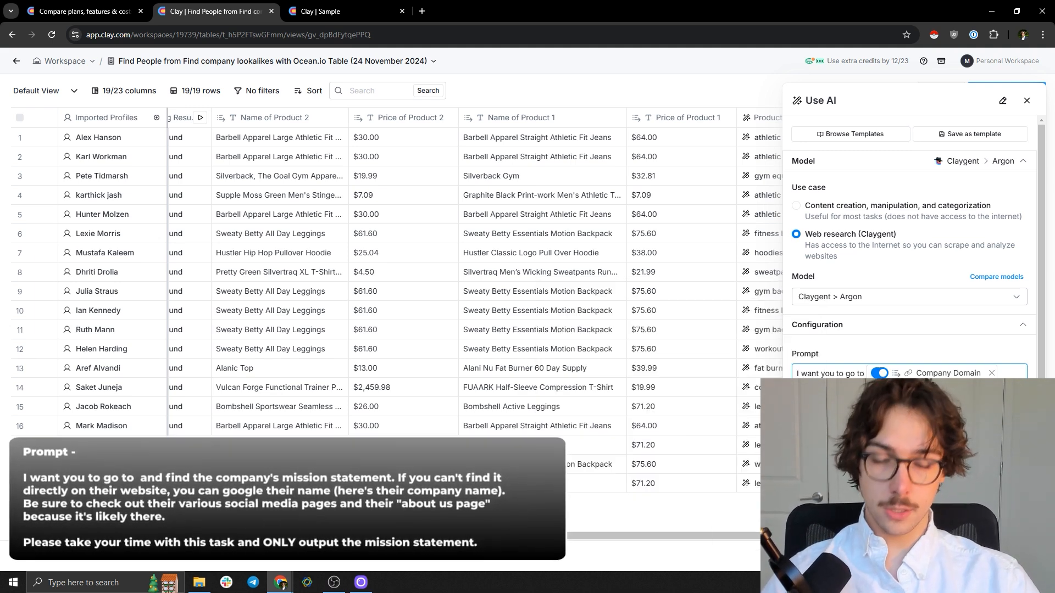
text(and)
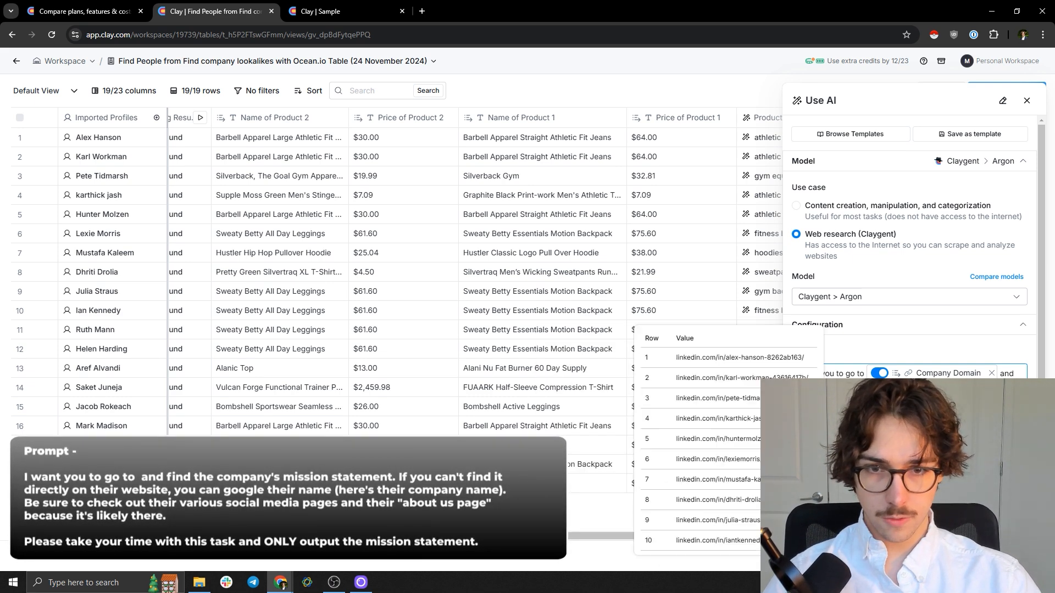
scroll(495, 308, left, 20)
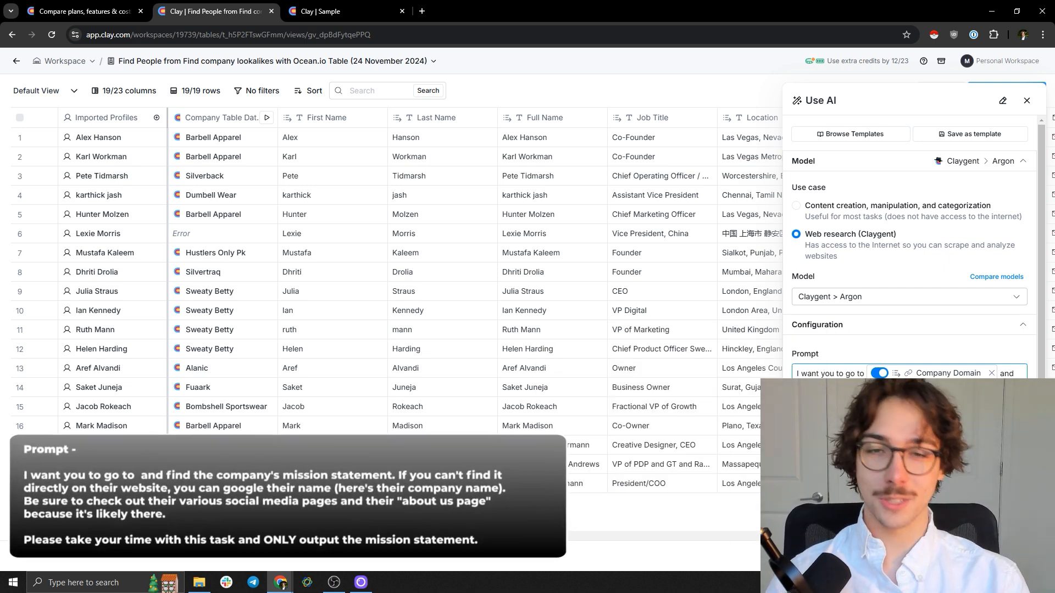
scroll(462, 275, right, 15)
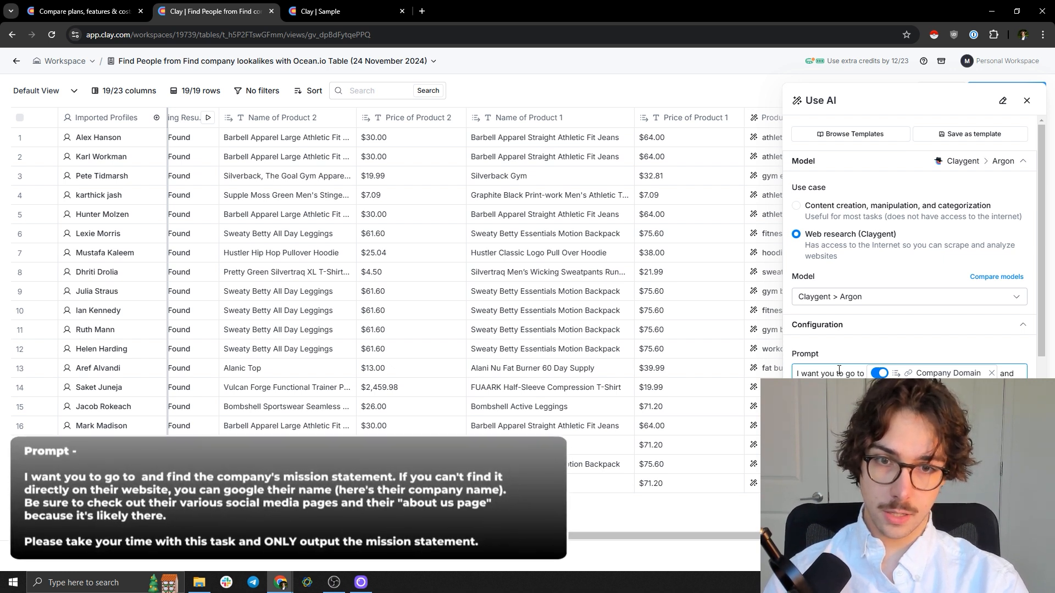
scroll(839, 370, down, 1)
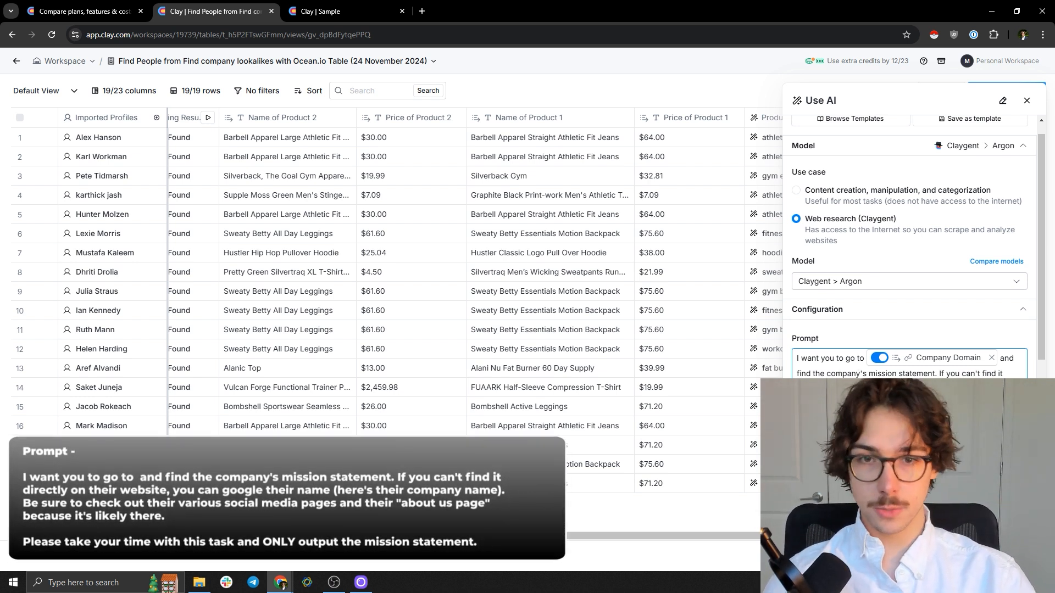
scroll(856, 374, down, 1)
scroll(907, 247, down, 3)
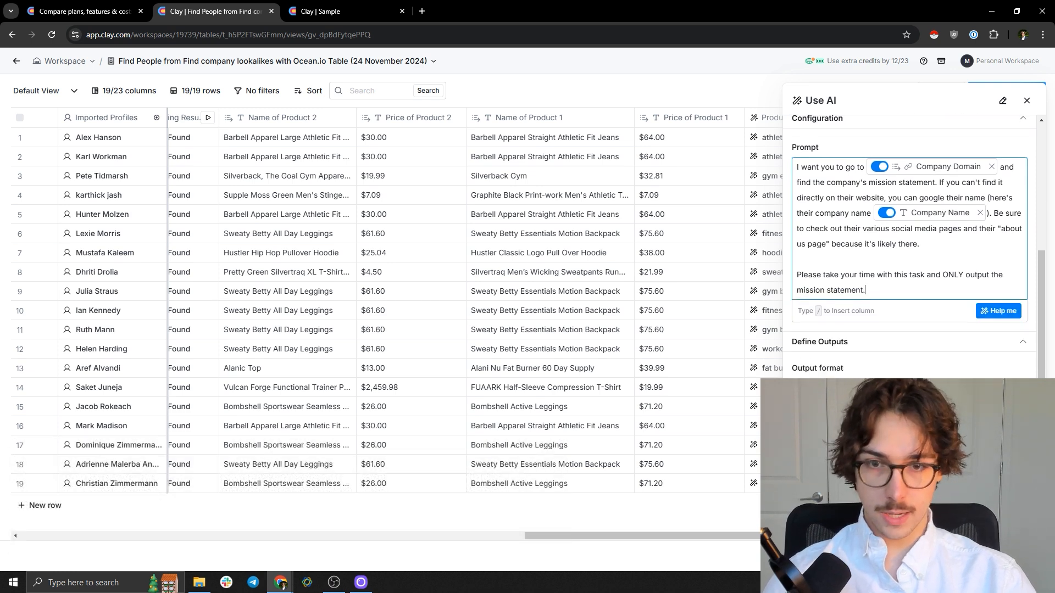
- Save the Claygent column and run it on 10 rows, close the enrichment catalogue, and name the column Company Mission
scroll(909, 247, up, 3)
scroll(909, 247, up, 1)
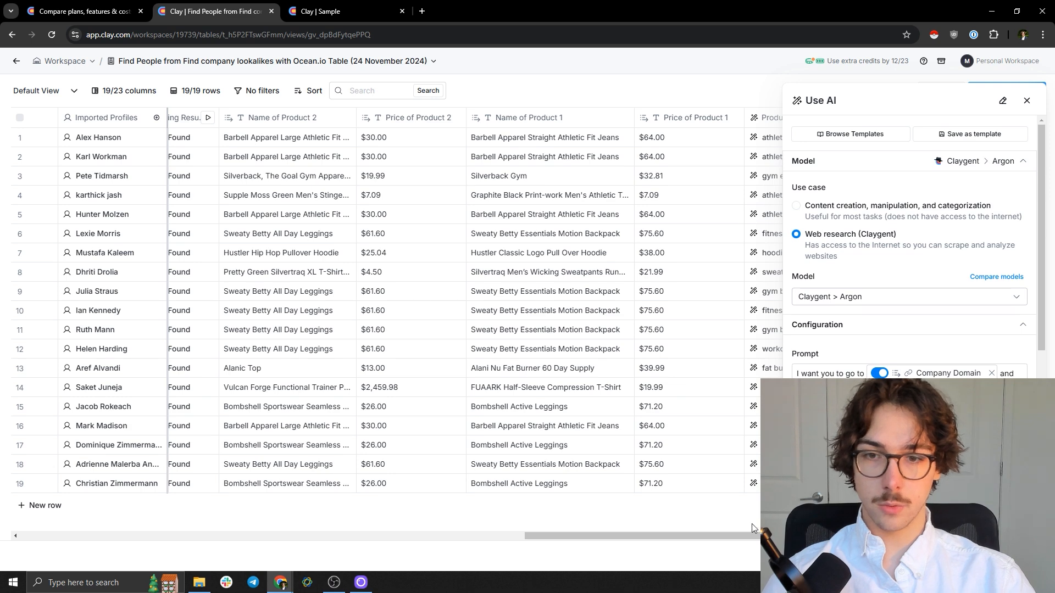
drag(725, 535, 806, 536)
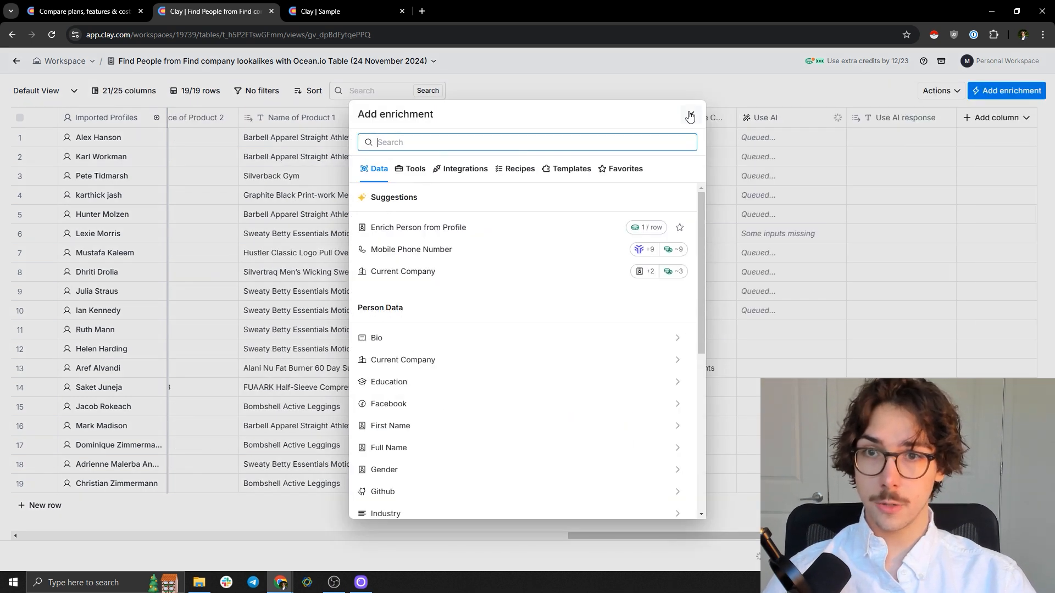
click(690, 113)
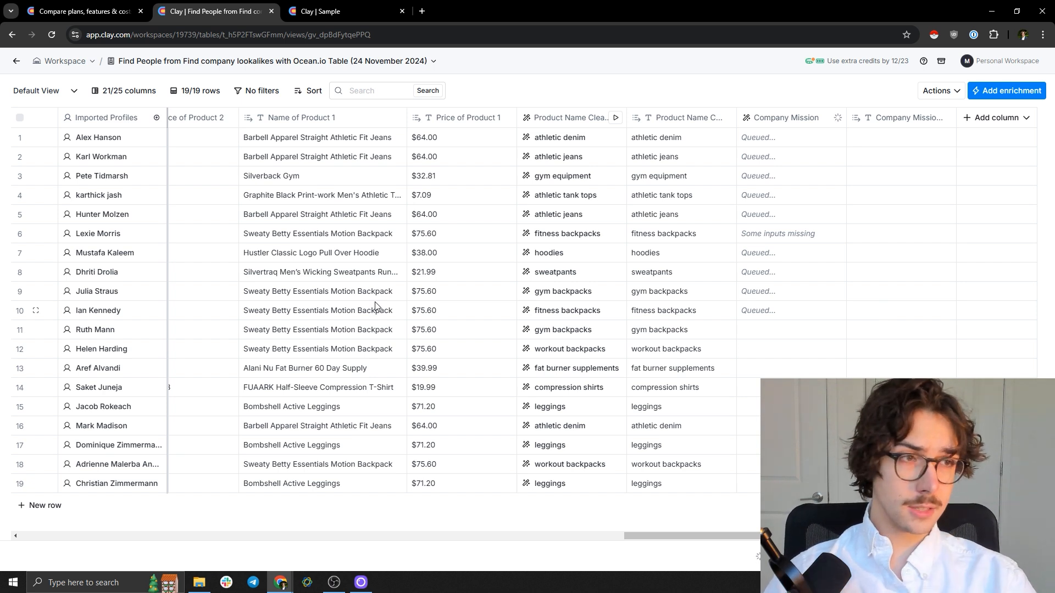
- Reopen the Company Mission column's configuration, review its Claygent prompt, and close it without changes
click(762, 144)
click(761, 118)
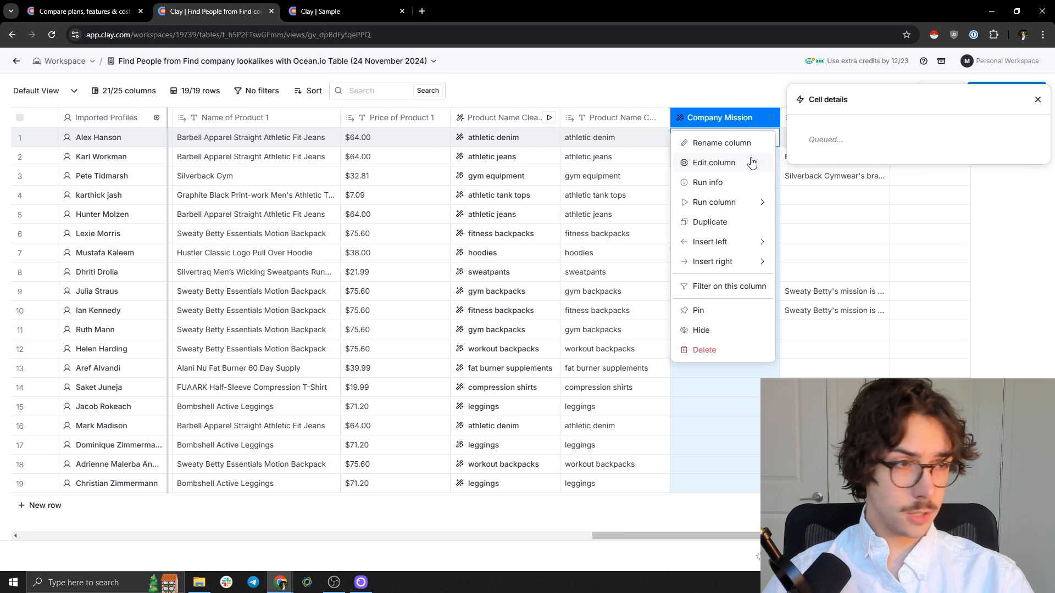
click(751, 163)
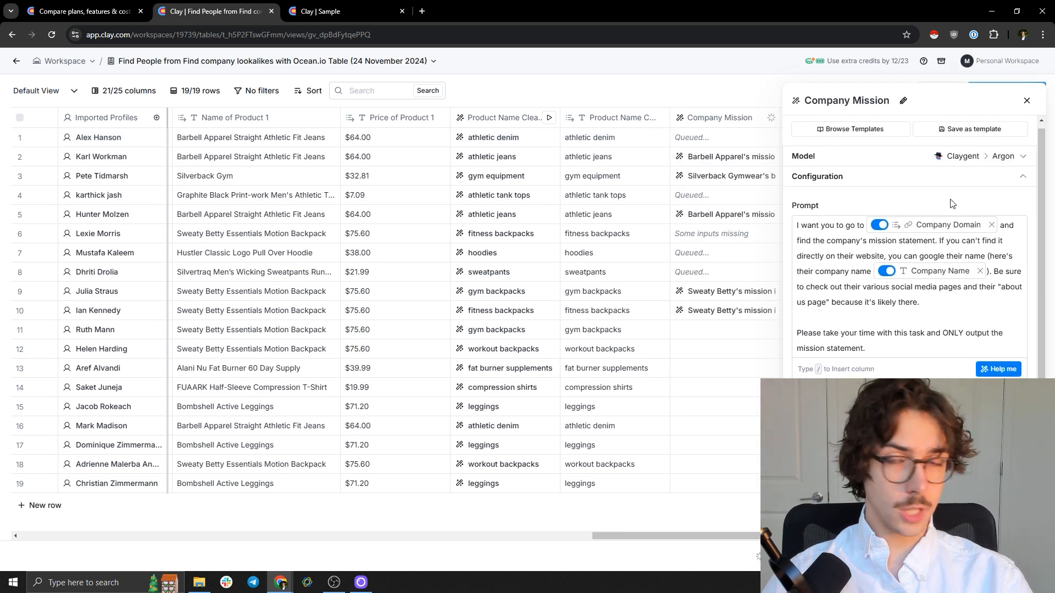
scroll(935, 231, down, 1)
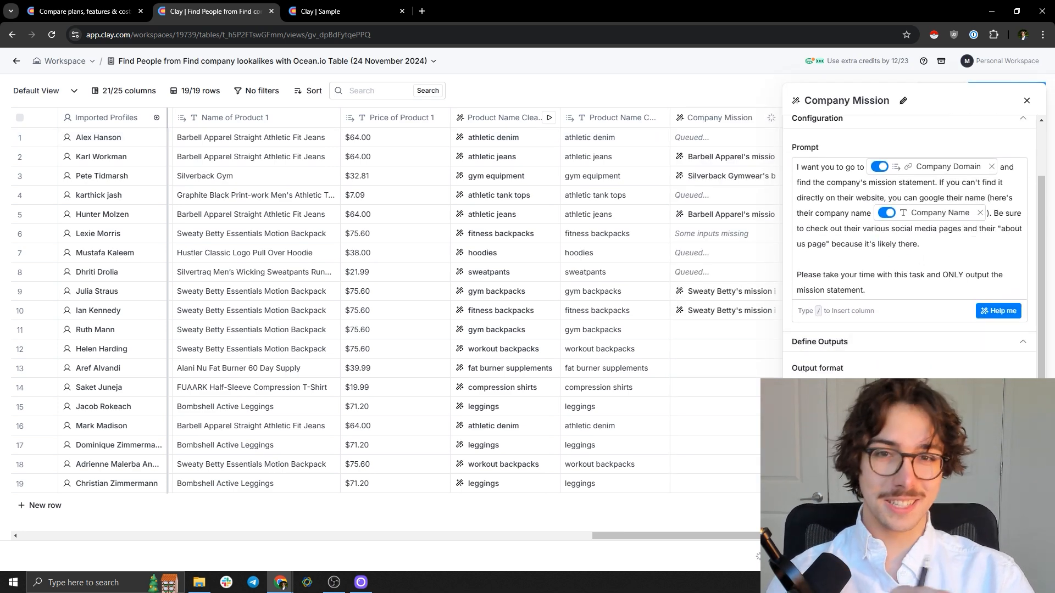
click(1027, 101)
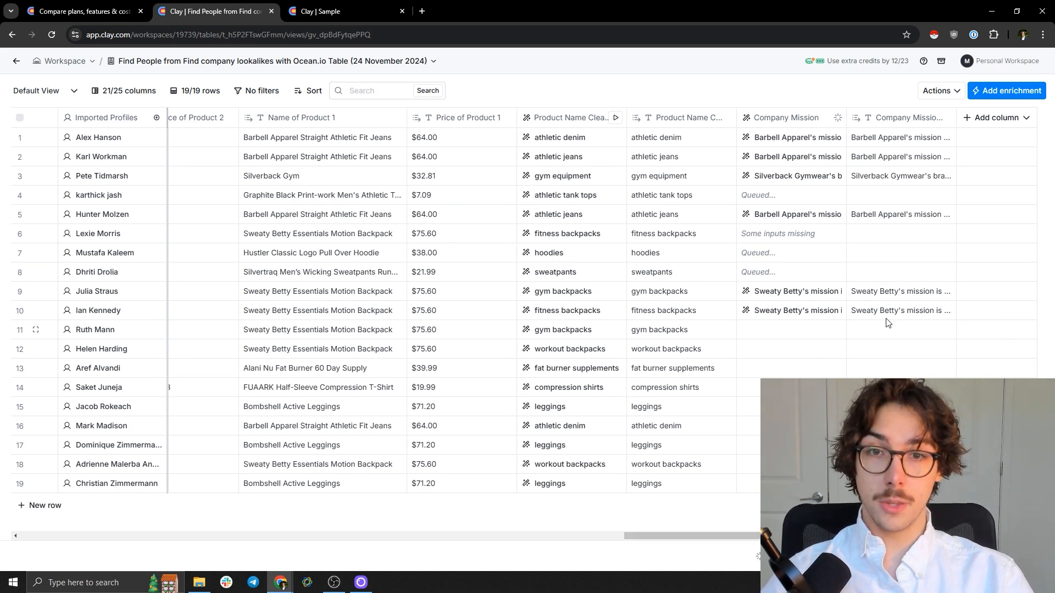
- Read the full Company Mission response in row 9 and close it
click(901, 297)
click(996, 351)
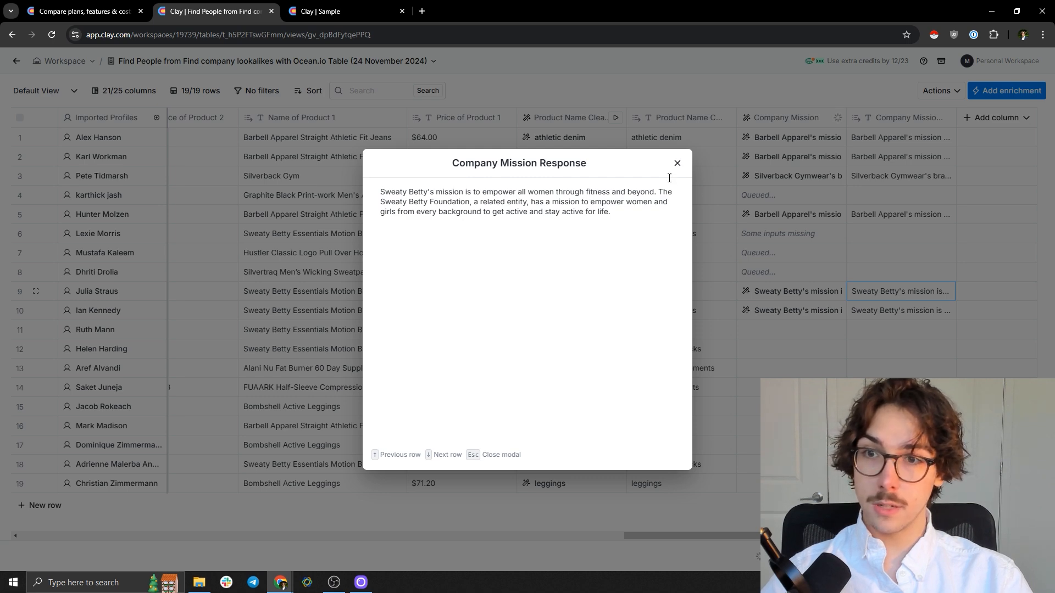
click(677, 164)
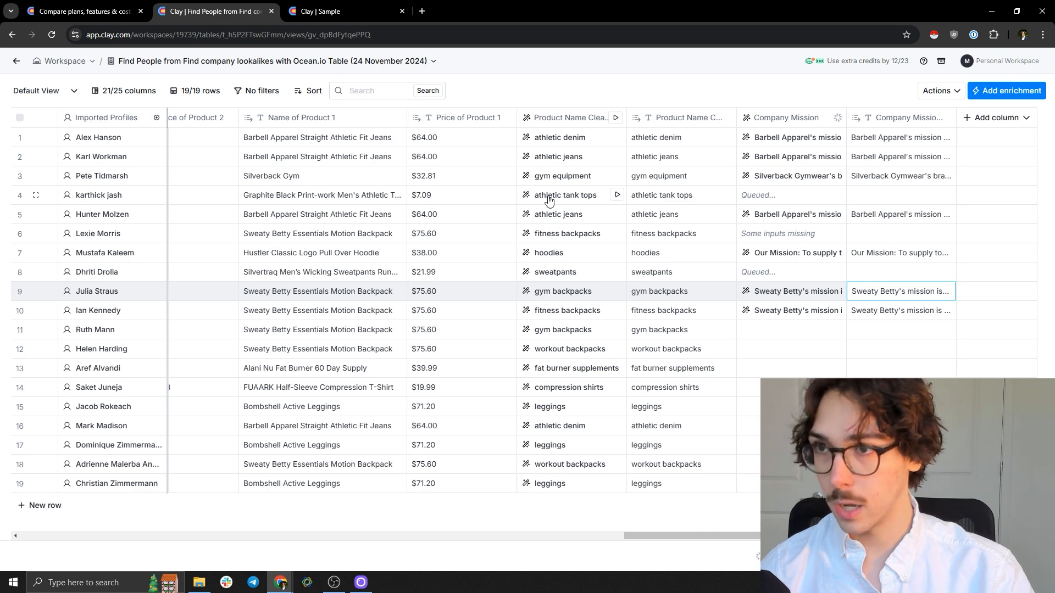
- Switch to the Sample table and examine its contact and company data through to the Hubspot Consulting columns
click(368, 5)
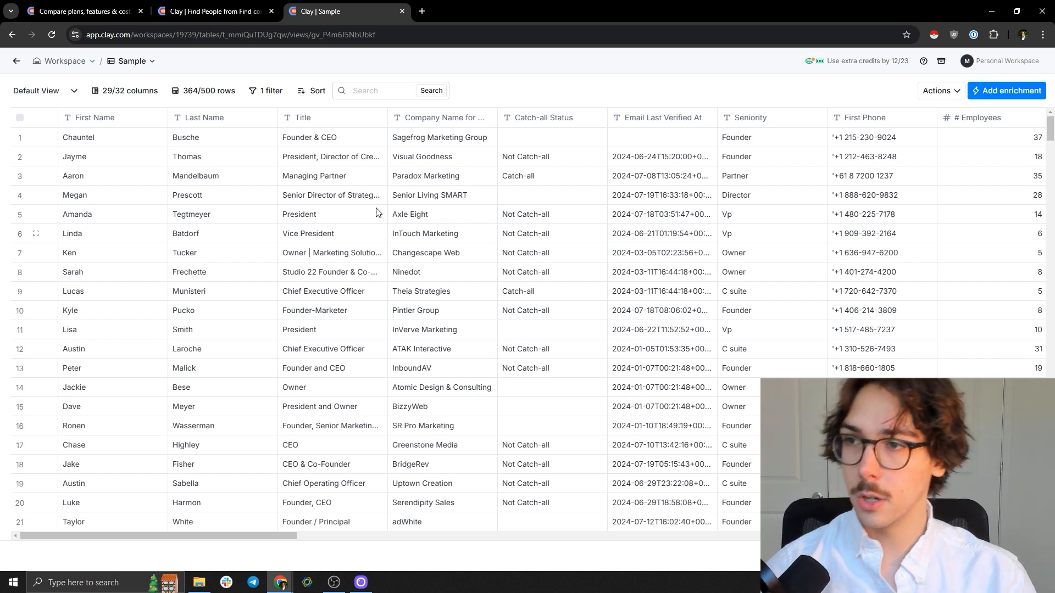
right_click(381, 231)
key(Escape)
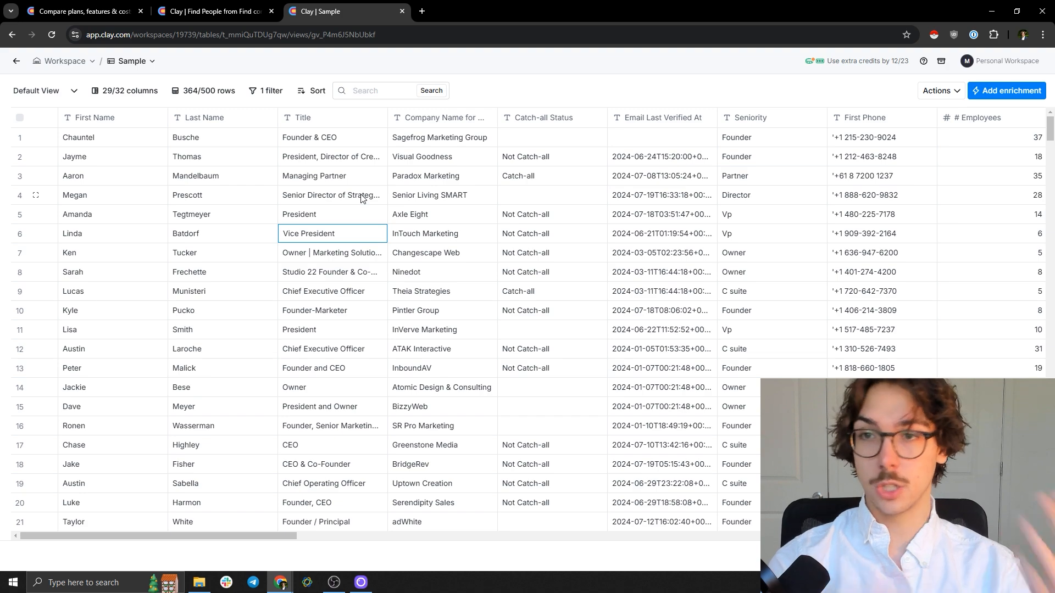
click(119, 145)
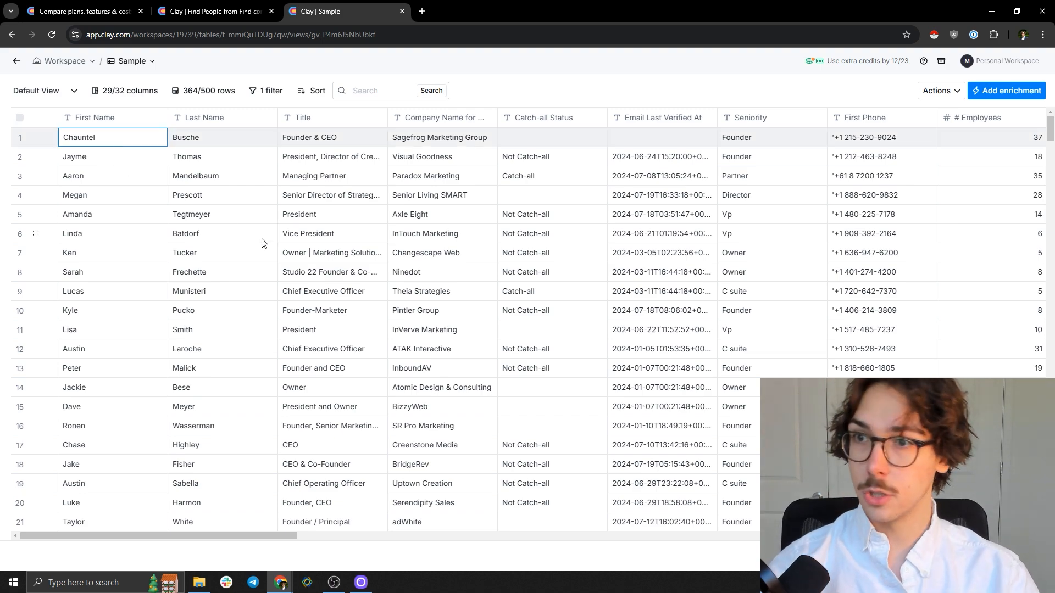
drag(282, 536, 628, 547)
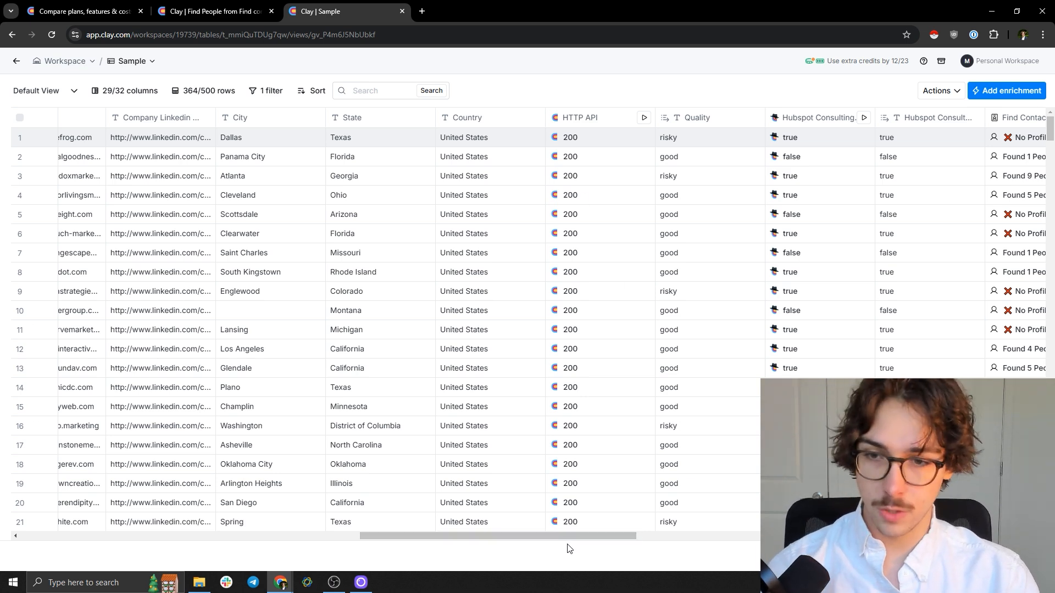
drag(582, 537, 630, 537)
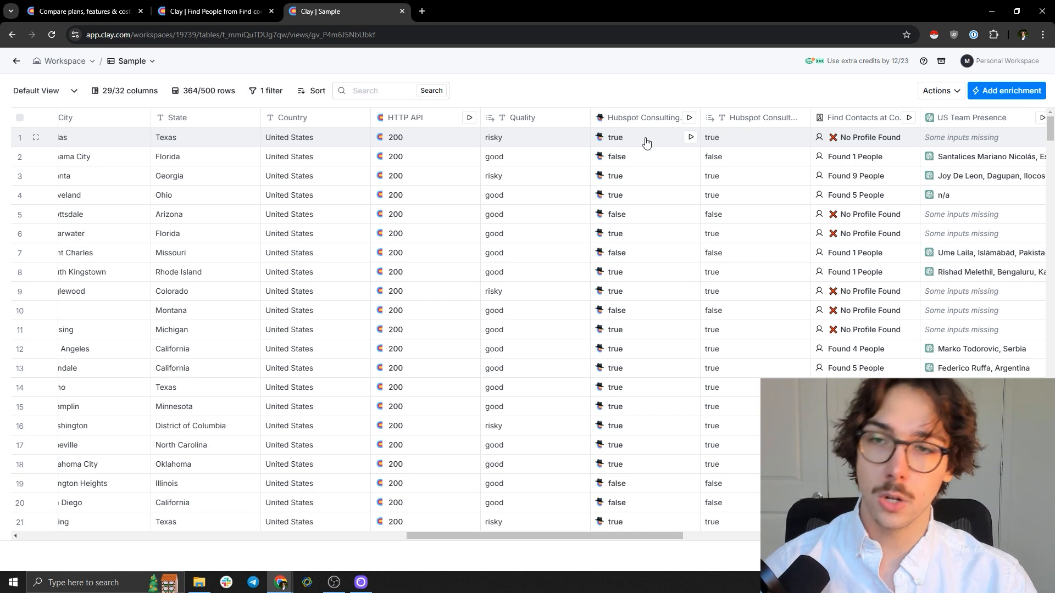
- Glance back at the lookalikes table, and examine the Sample table's US Team Presence, Contact Location and Response (2) columns
key(ctrl+shift+Tab)
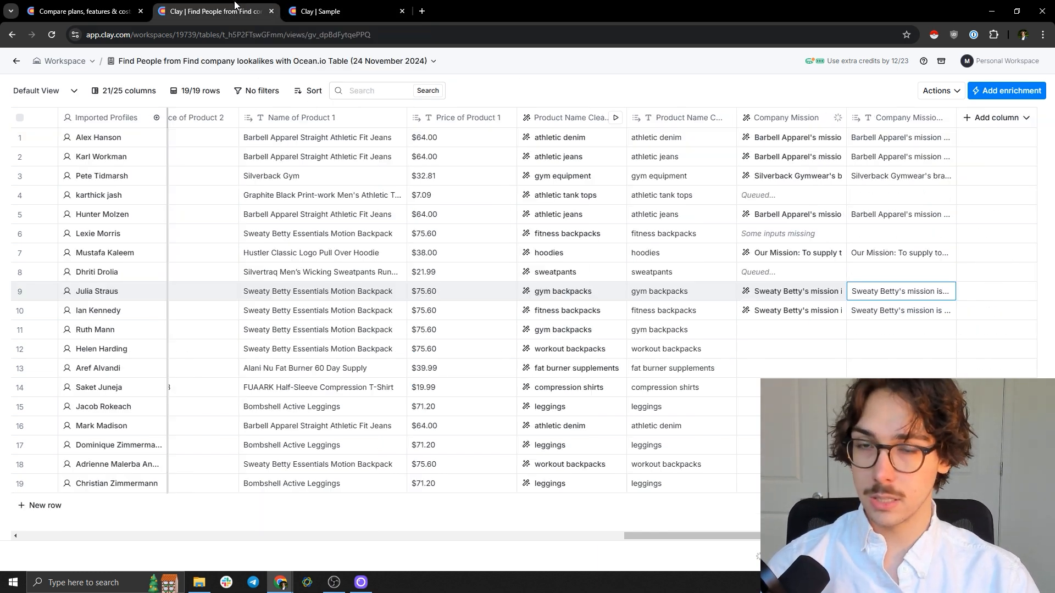
click(352, 9)
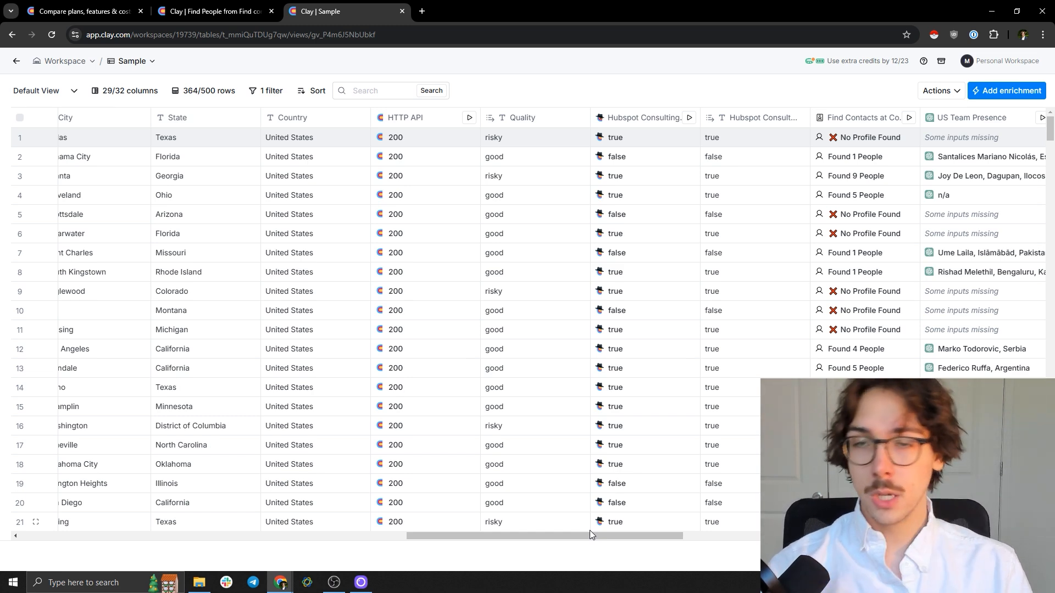
drag(617, 534, 720, 535)
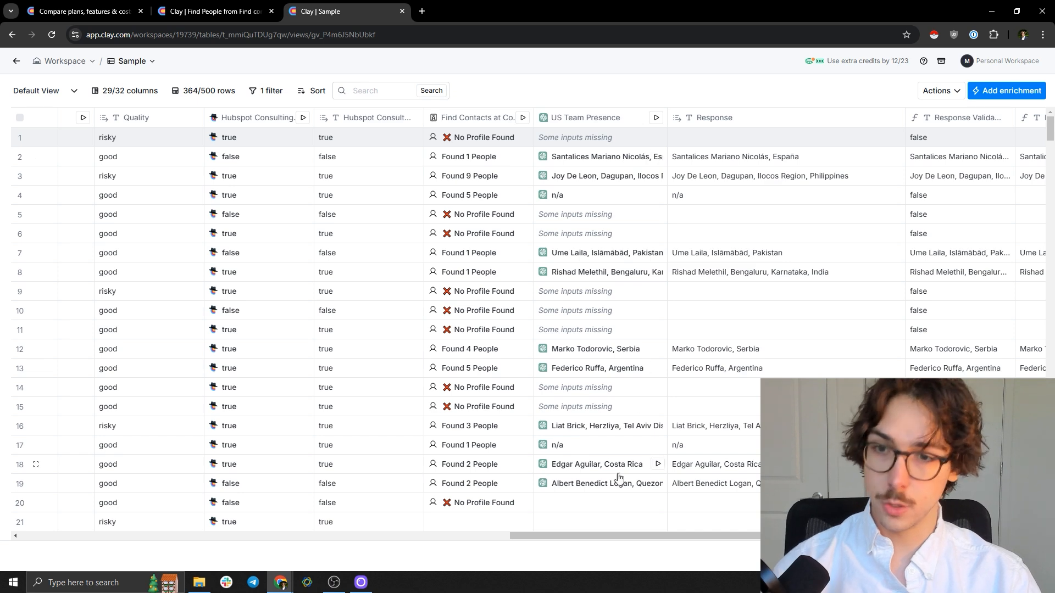
drag(606, 544, 625, 544)
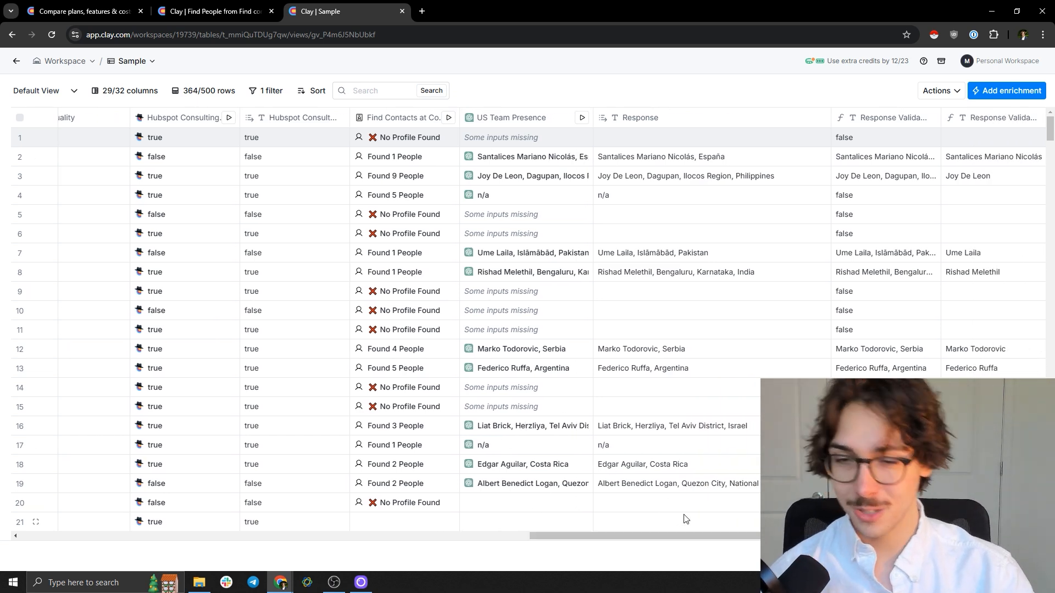
drag(690, 534, 924, 536)
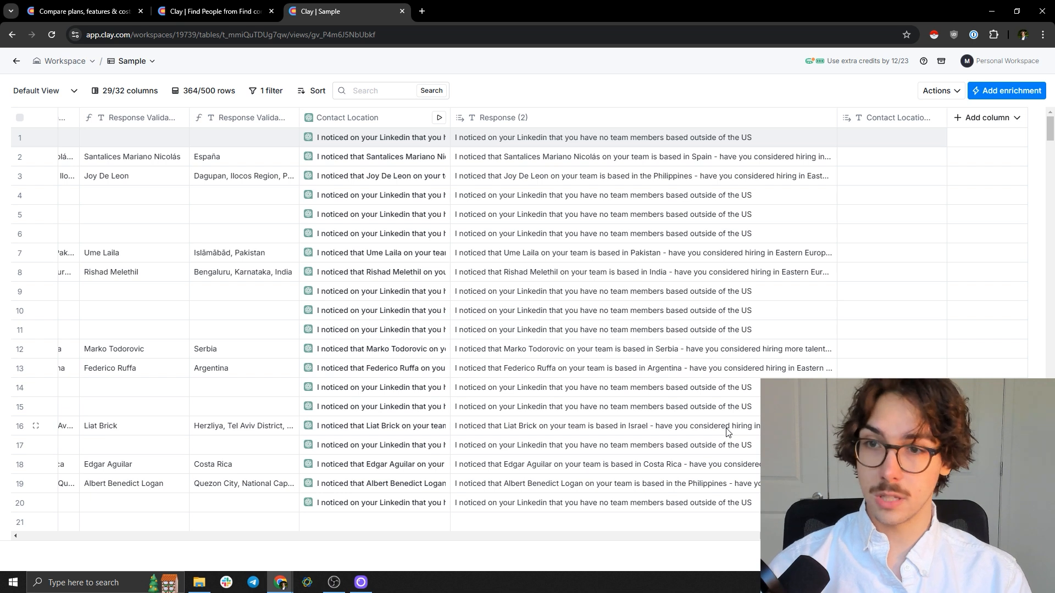
- Read the personalised opening lines in the Response (2) column for rows 1 and 2 of the Sample table
click(477, 141)
double_click(477, 142)
click(473, 138)
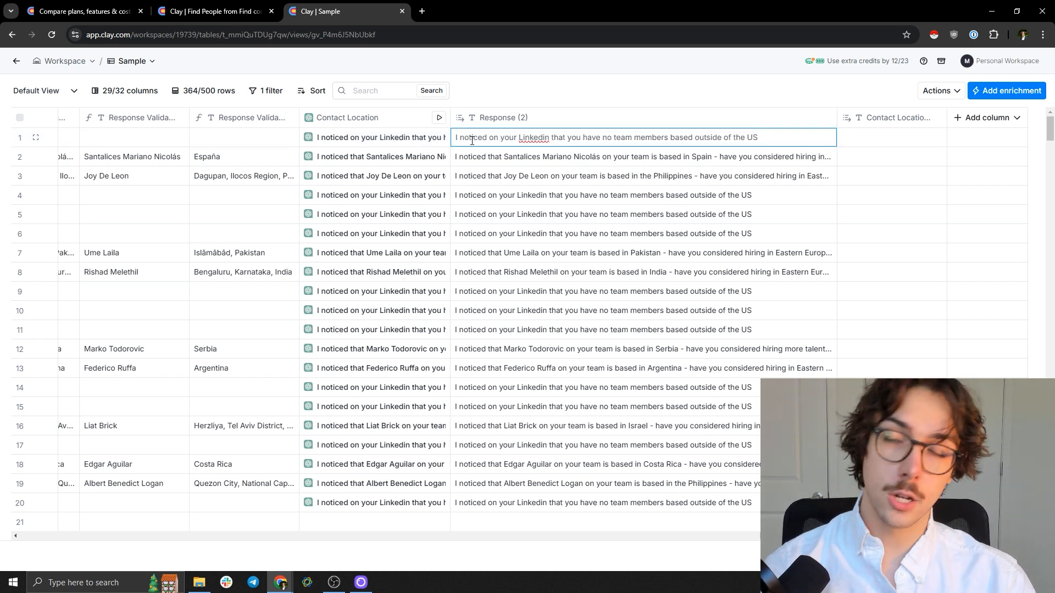
drag(456, 141, 621, 144)
drag(634, 141, 781, 142)
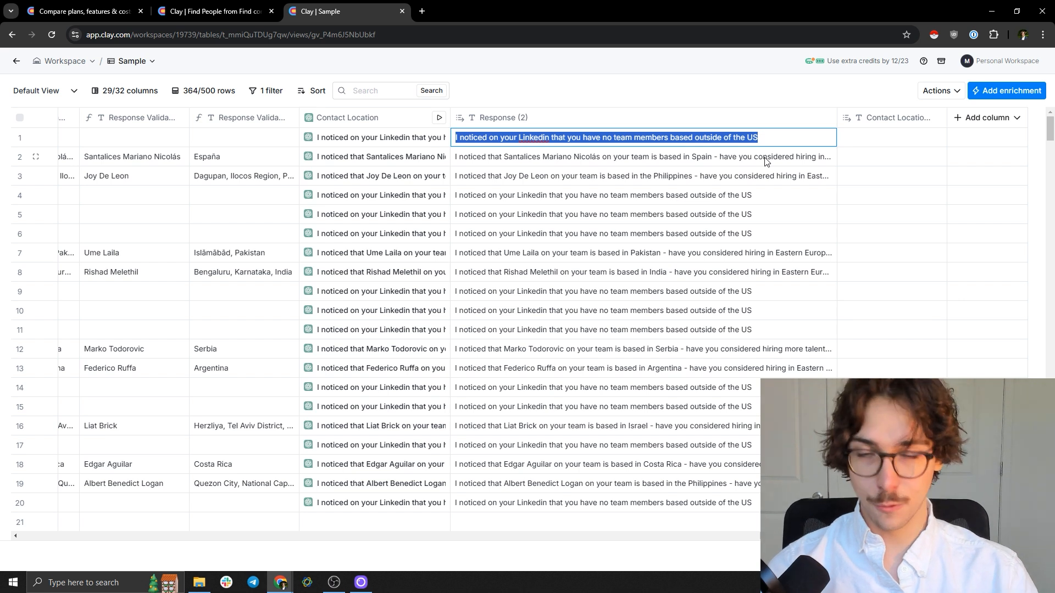
double_click(640, 161)
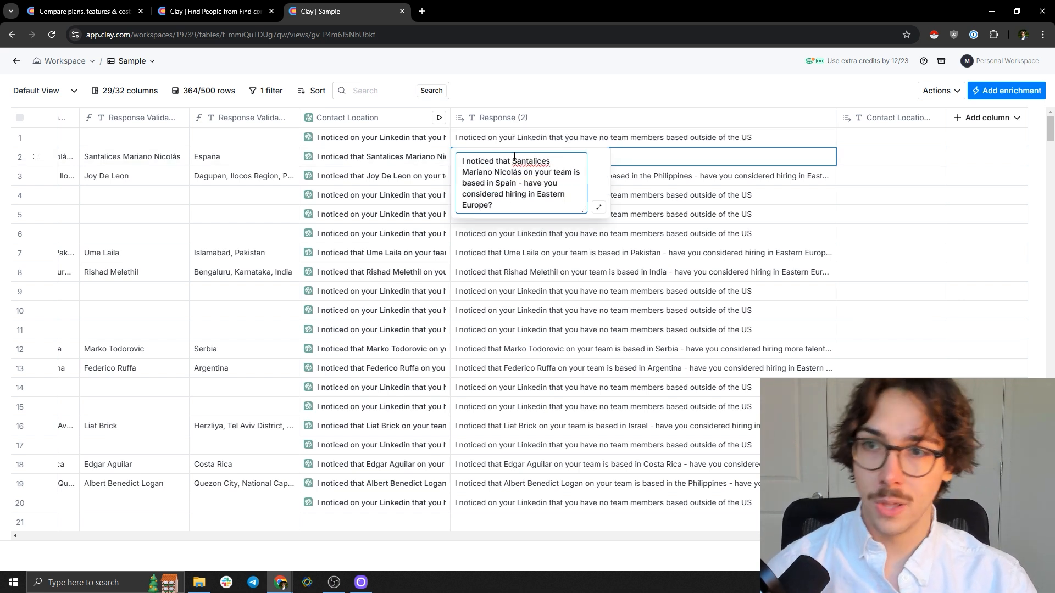
drag(514, 161, 539, 195)
click(525, 184)
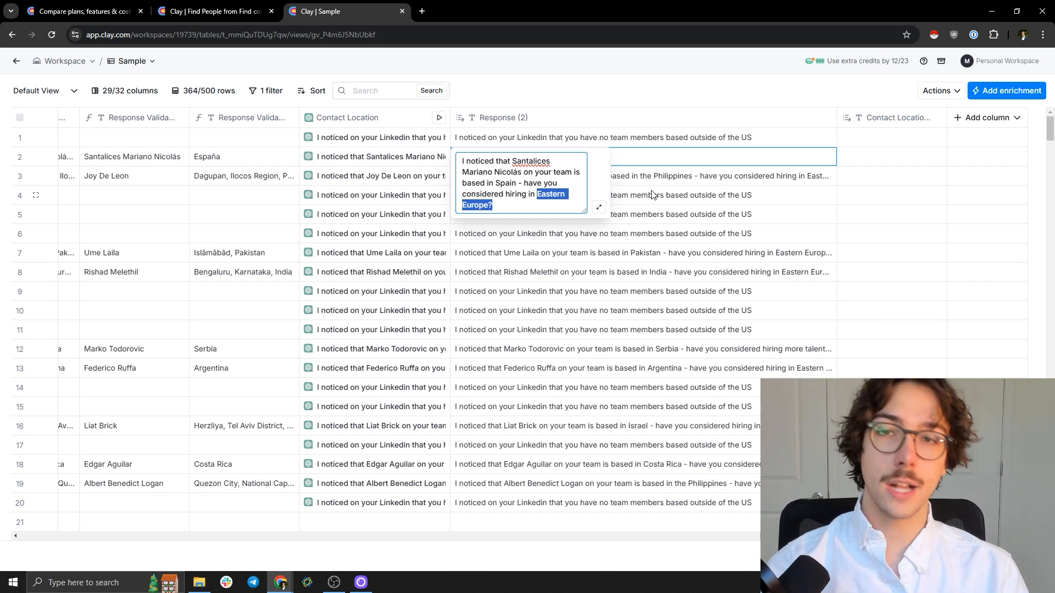
- Read the Response (2) opening line in row 12, including its location and Eastern Europe hiring question, and close the cell
click(659, 257)
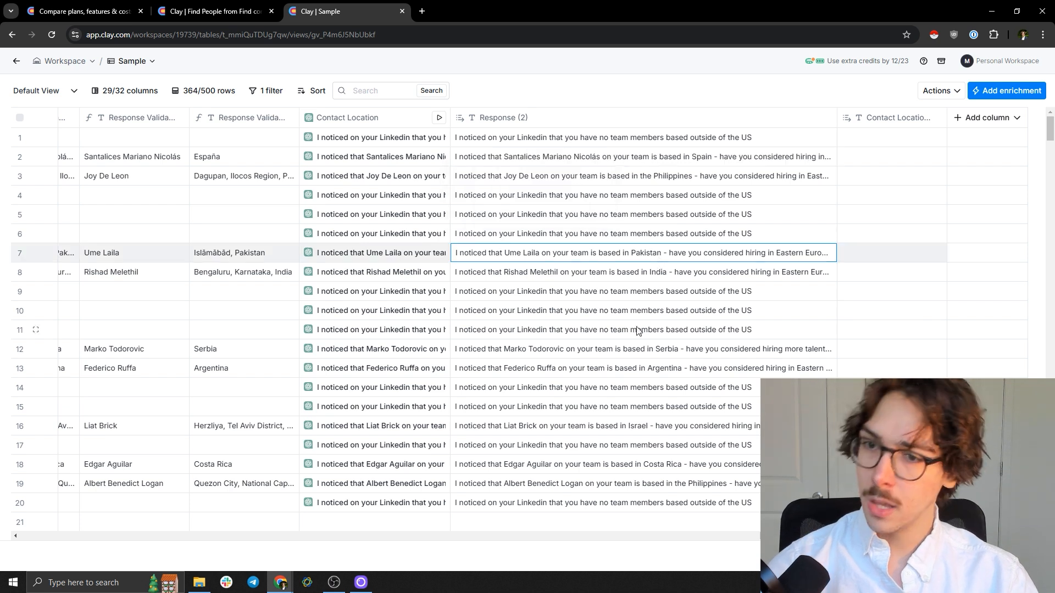
click(582, 351)
double_click(583, 351)
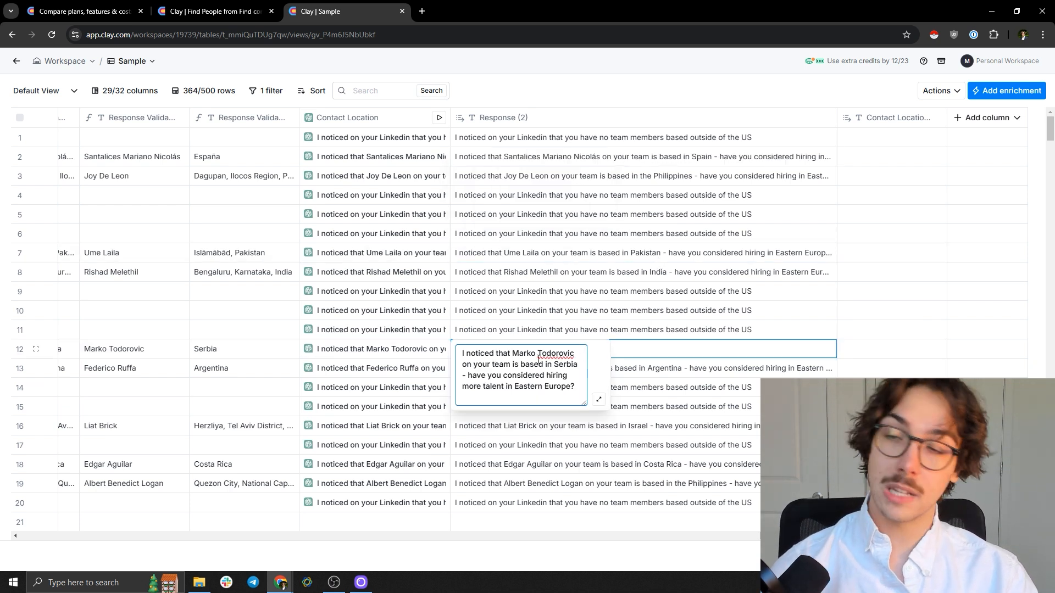
drag(512, 353, 576, 364)
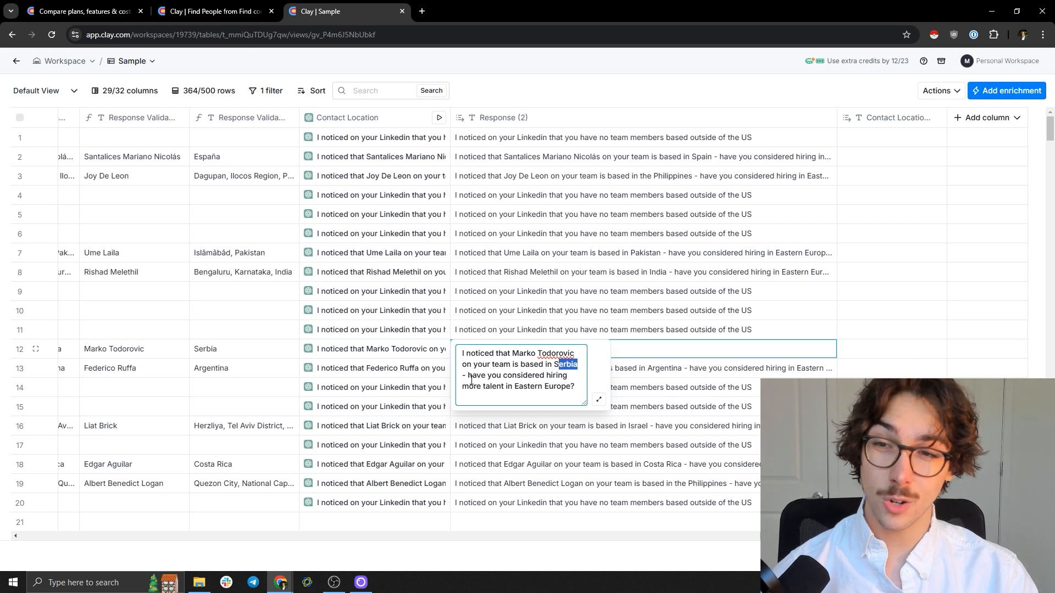
drag(467, 376, 579, 387)
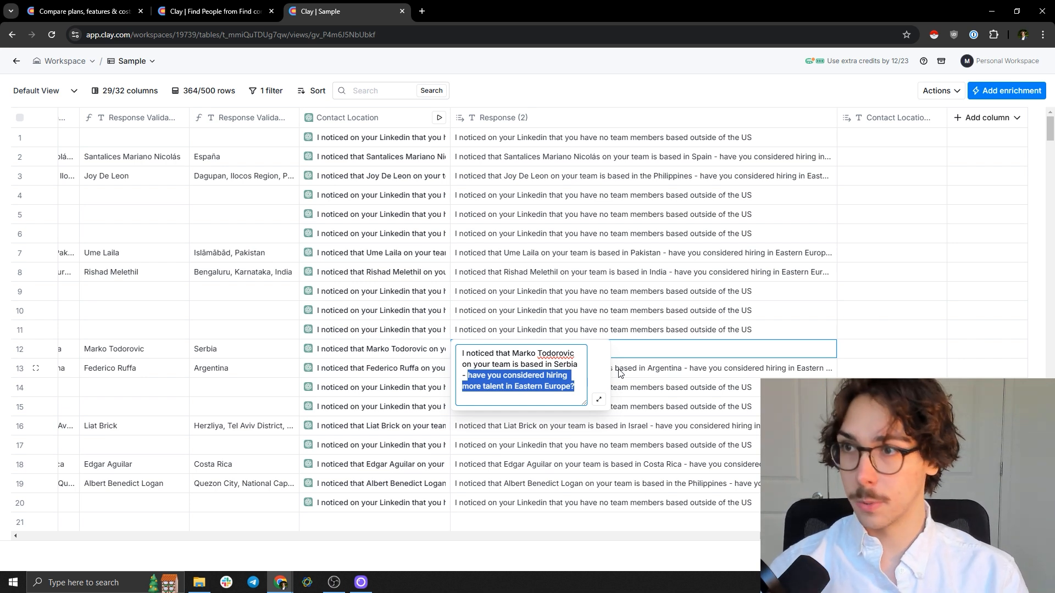
click(611, 275)
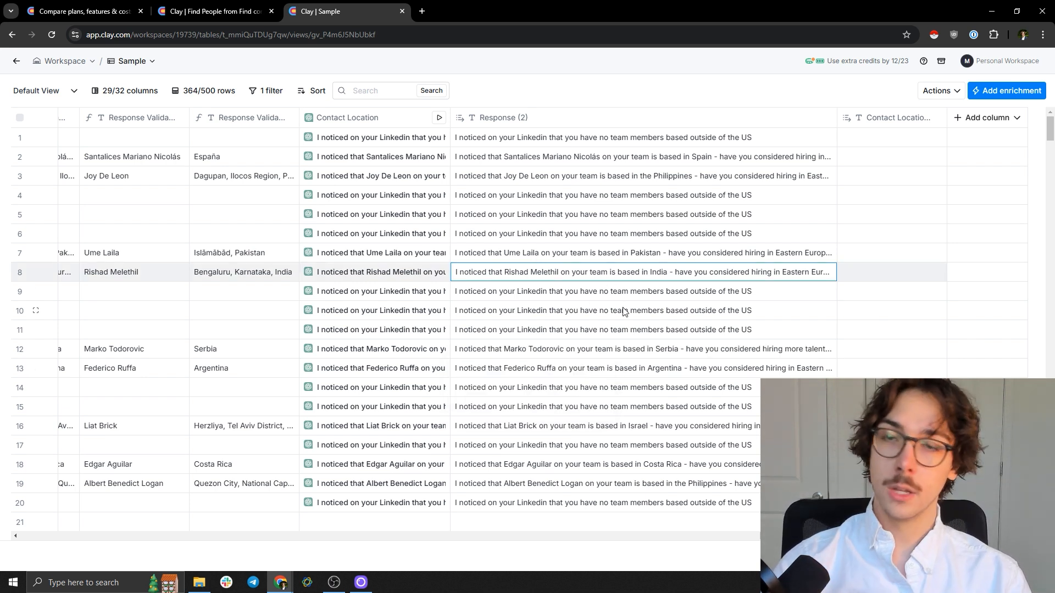